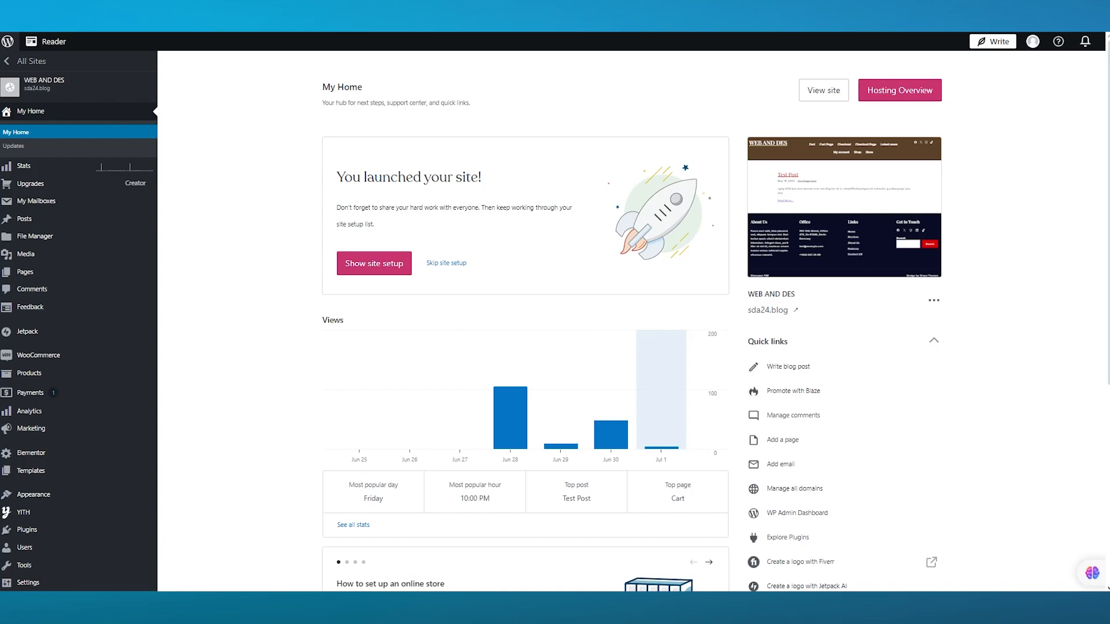
{"action": "scroll", "coordinate": [415, 369], "scroll_direction": "down", "scroll_amount": 3}
{"action": "scroll", "coordinate": [406, 412], "scroll_direction": "up", "scroll_amount": 3}
{"action": "mouse_move", "coordinate": [669, 355]}
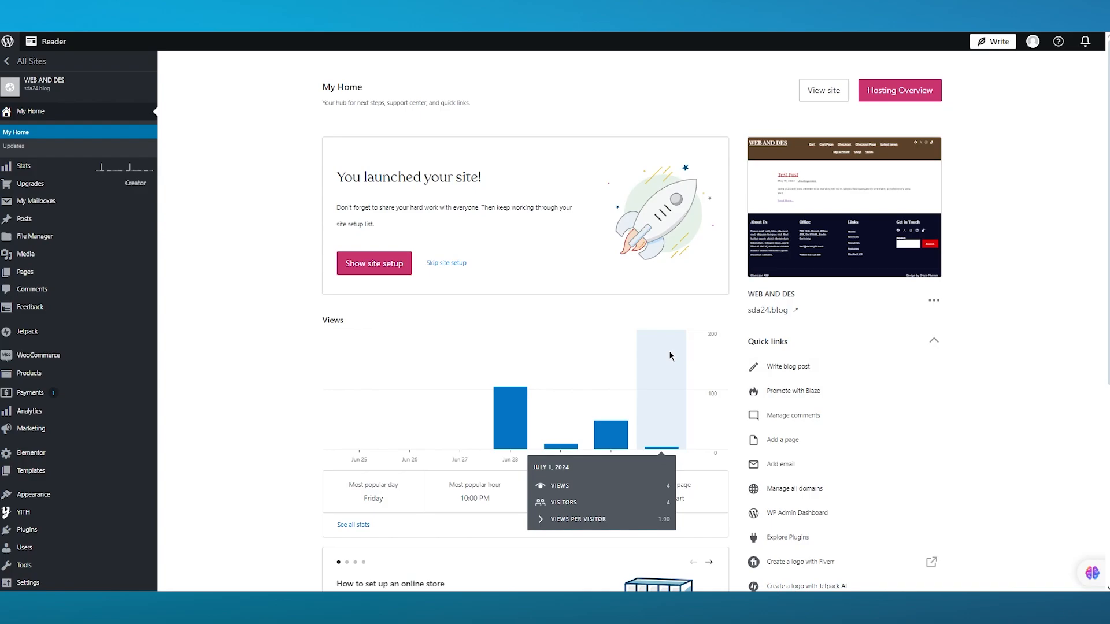
Open the plugins marketplace for adding a new plugin to the site
{"action": "scroll", "coordinate": [107, 445], "scroll_direction": "down", "scroll_amount": 2}
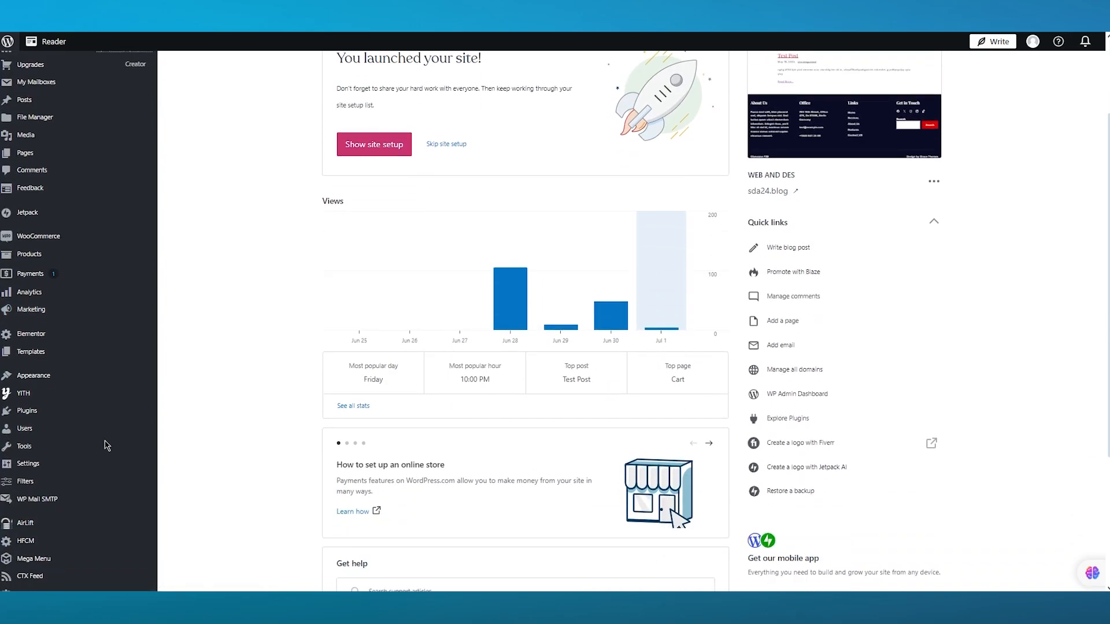
{"action": "mouse_move", "coordinate": [67, 409]}
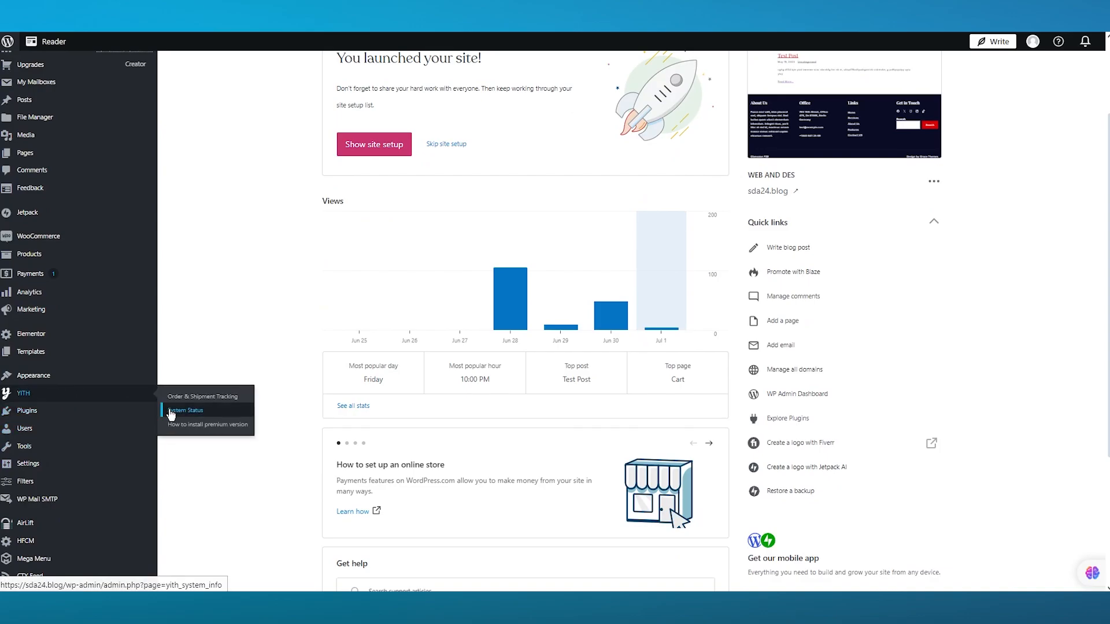
{"action": "scroll", "coordinate": [172, 415], "scroll_direction": "up", "scroll_amount": 2}
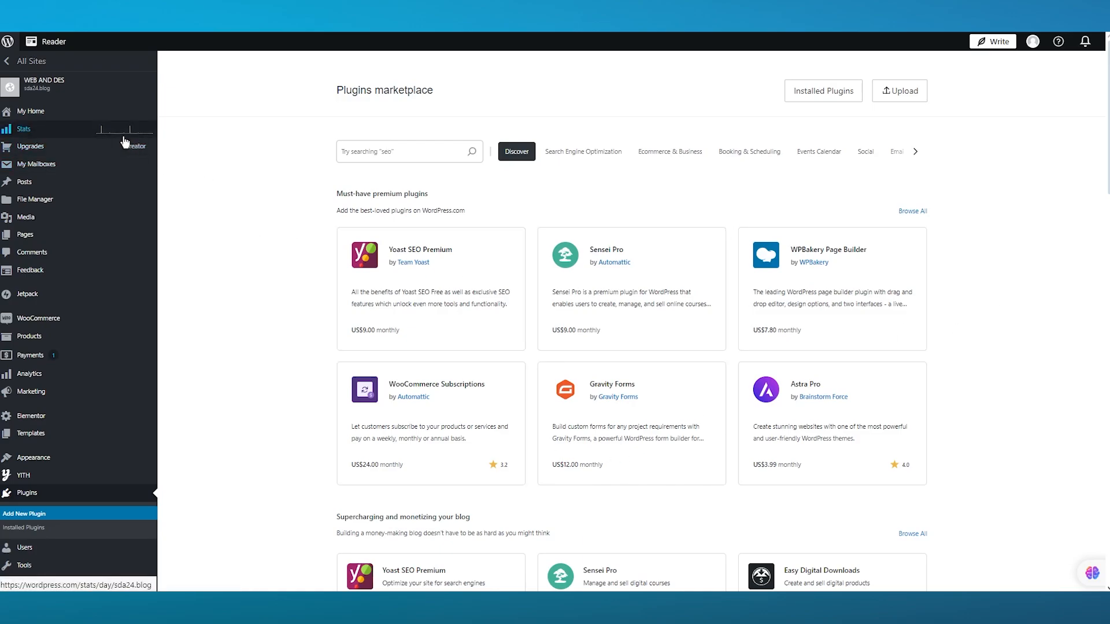
View the site's current hosting plan and compare it with the other available upgrade plans
{"action": "mouse_move", "coordinate": [135, 144]}
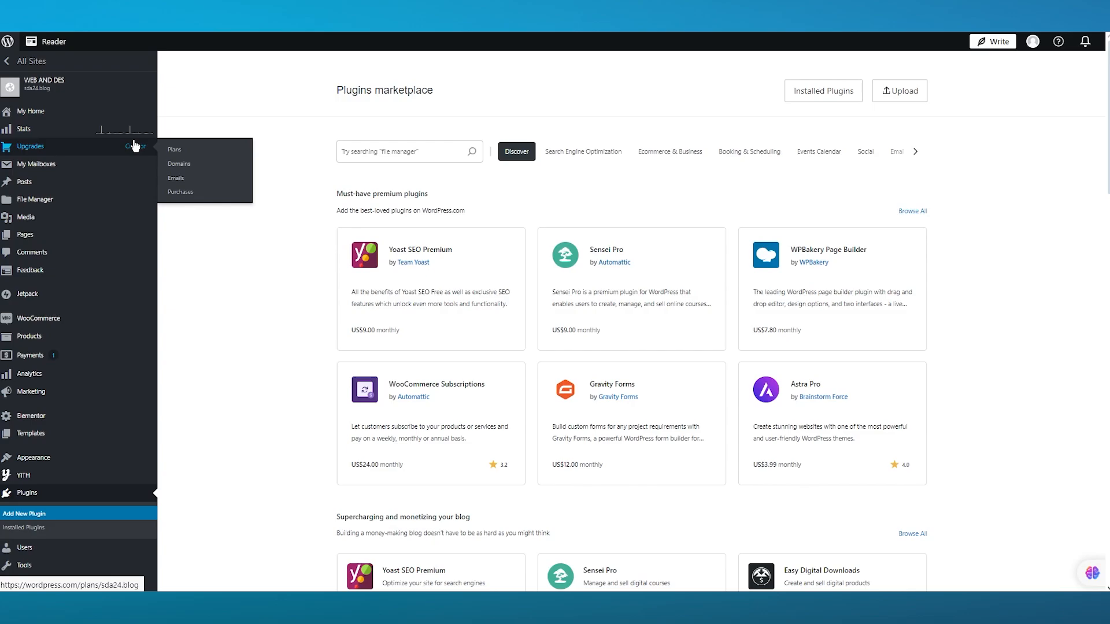
{"action": "left_click", "coordinate": [80, 151]}
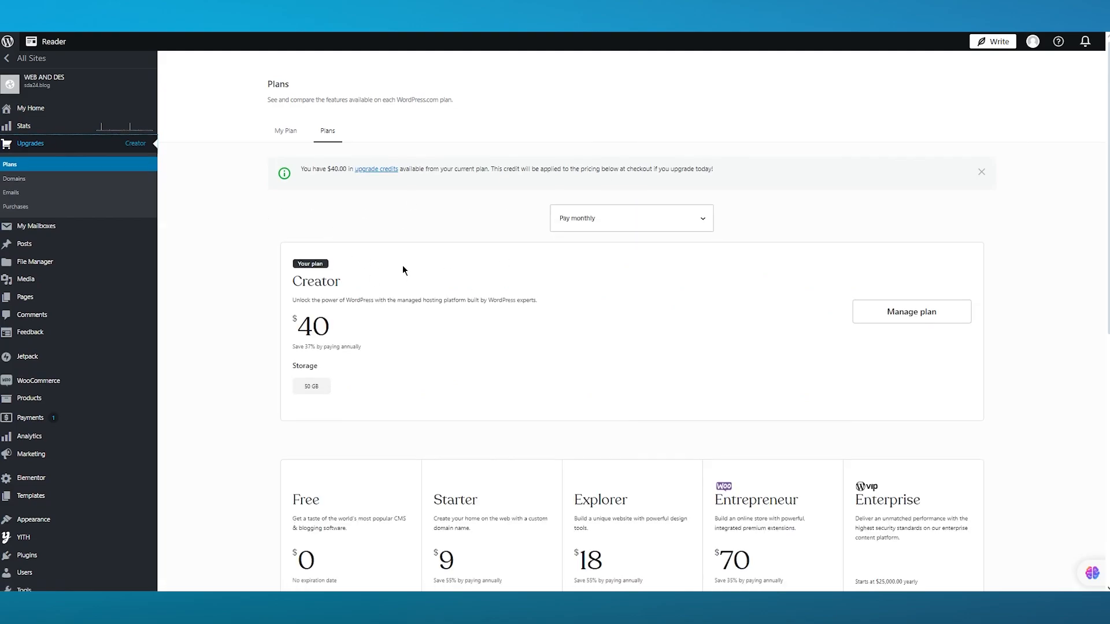
{"action": "scroll", "coordinate": [402, 265], "scroll_direction": "down", "scroll_amount": 2}
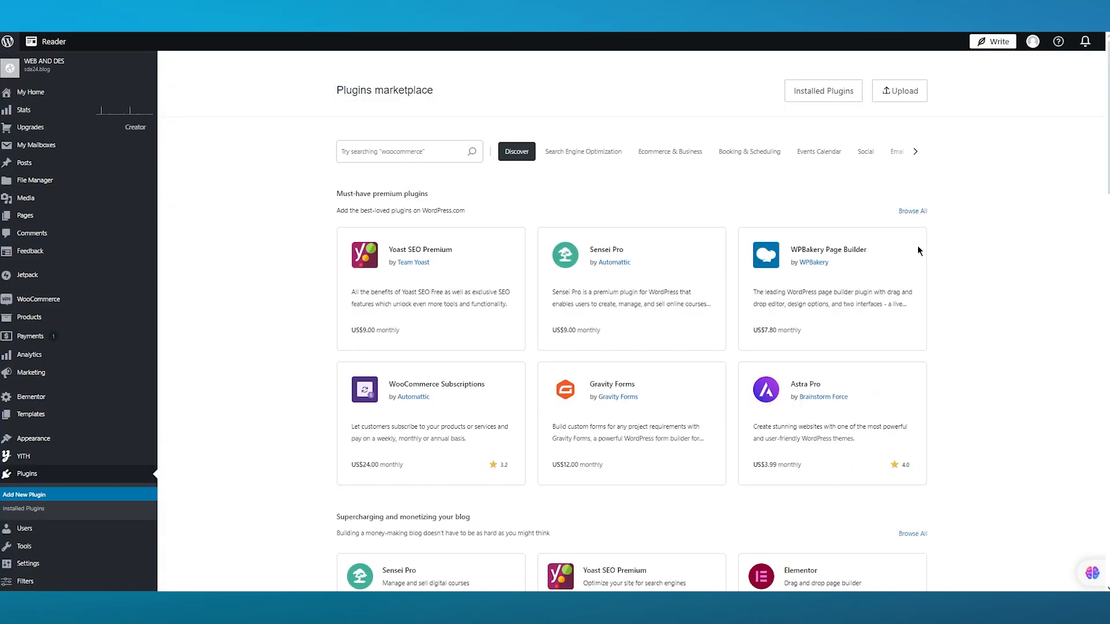
Search the plugins marketplace for "elementor"
{"action": "left_click", "coordinate": [386, 153]}
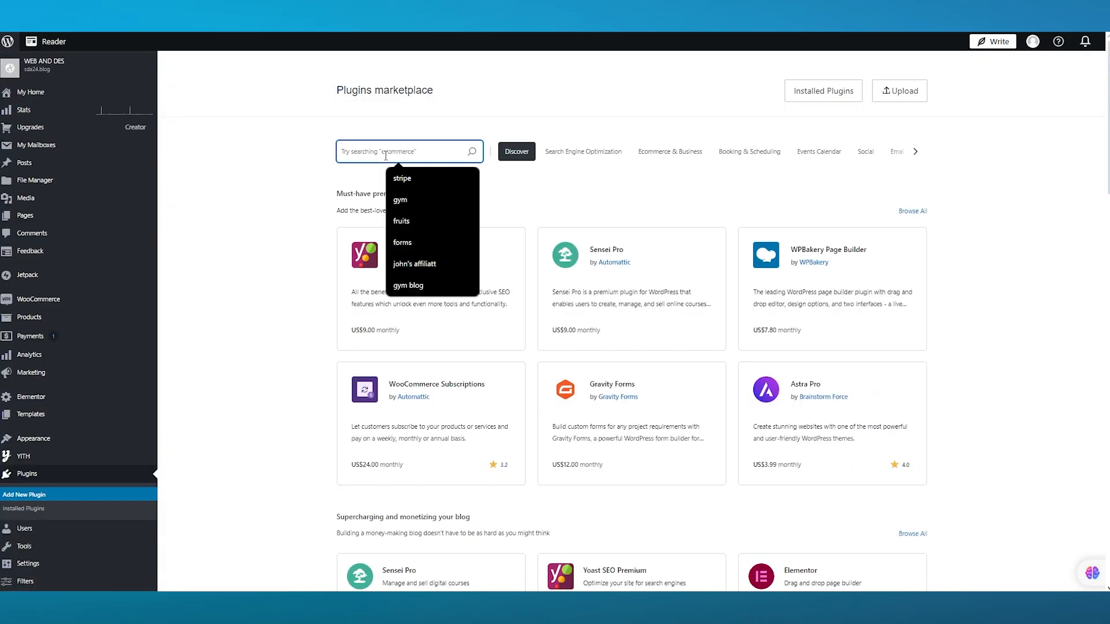
{"action": "type", "text": "ele"}
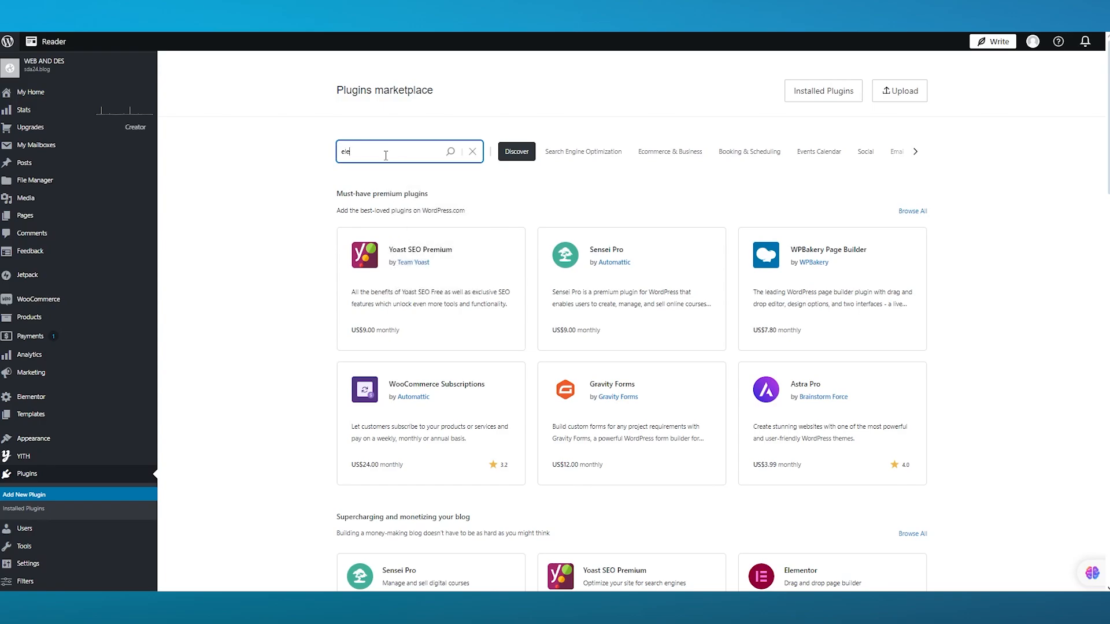
{"action": "type", "text": "mentor"}
{"action": "key", "text": "Return"}
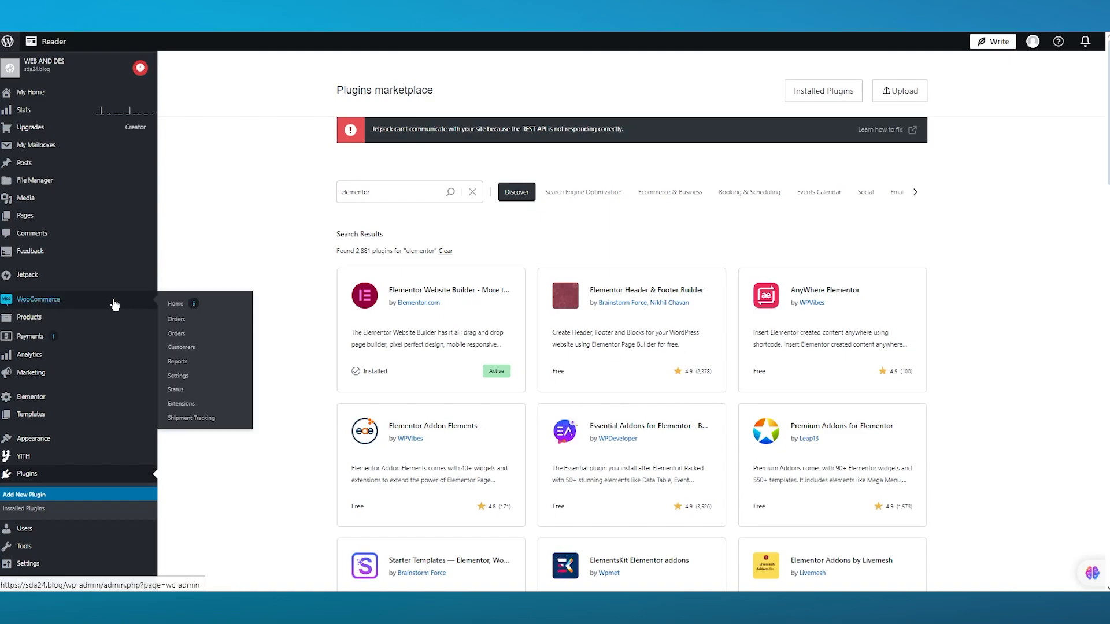
Look through Elementor's template options and open the Theme Builder
{"action": "scroll", "coordinate": [238, 399], "scroll_direction": "down", "scroll_amount": 5}
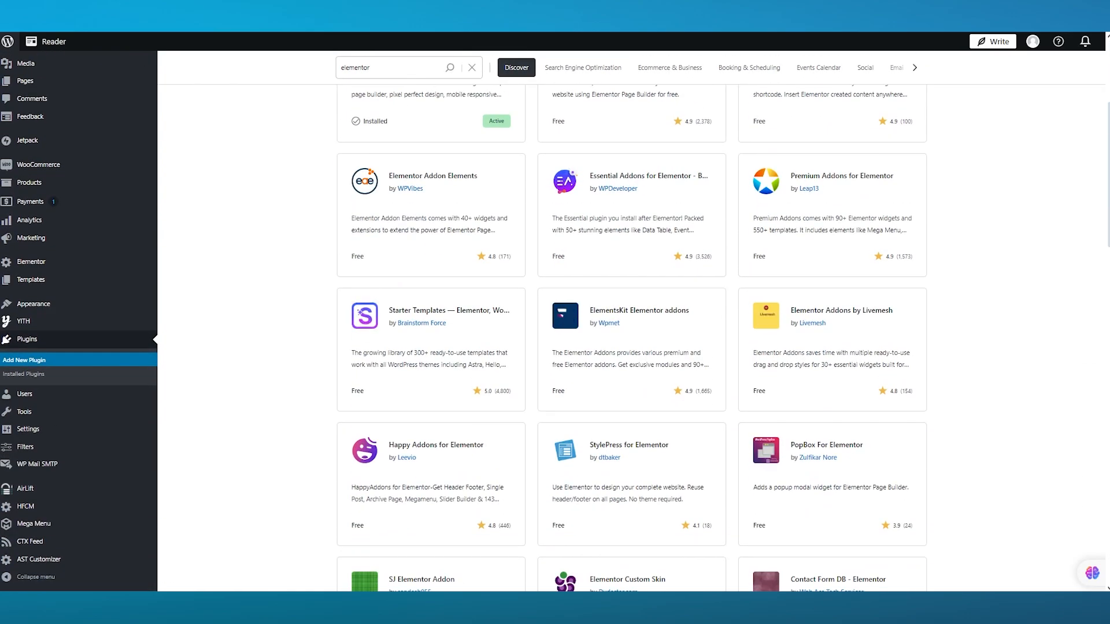
{"action": "mouse_move", "coordinate": [87, 287]}
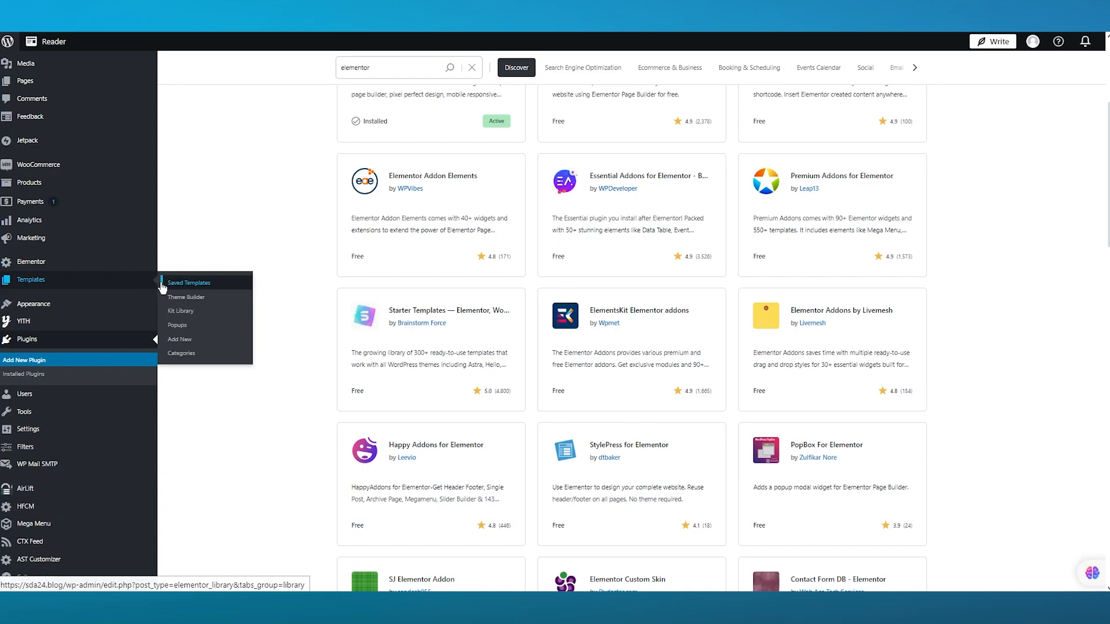
{"action": "mouse_move", "coordinate": [89, 266]}
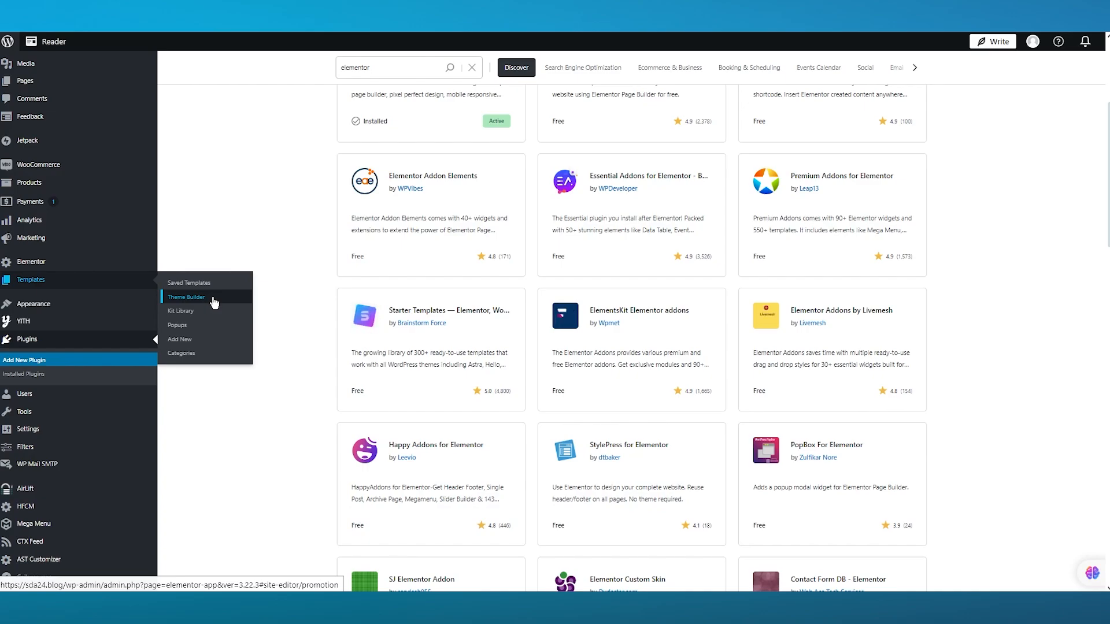
{"action": "scroll", "coordinate": [191, 354], "scroll_direction": "up", "scroll_amount": 3}
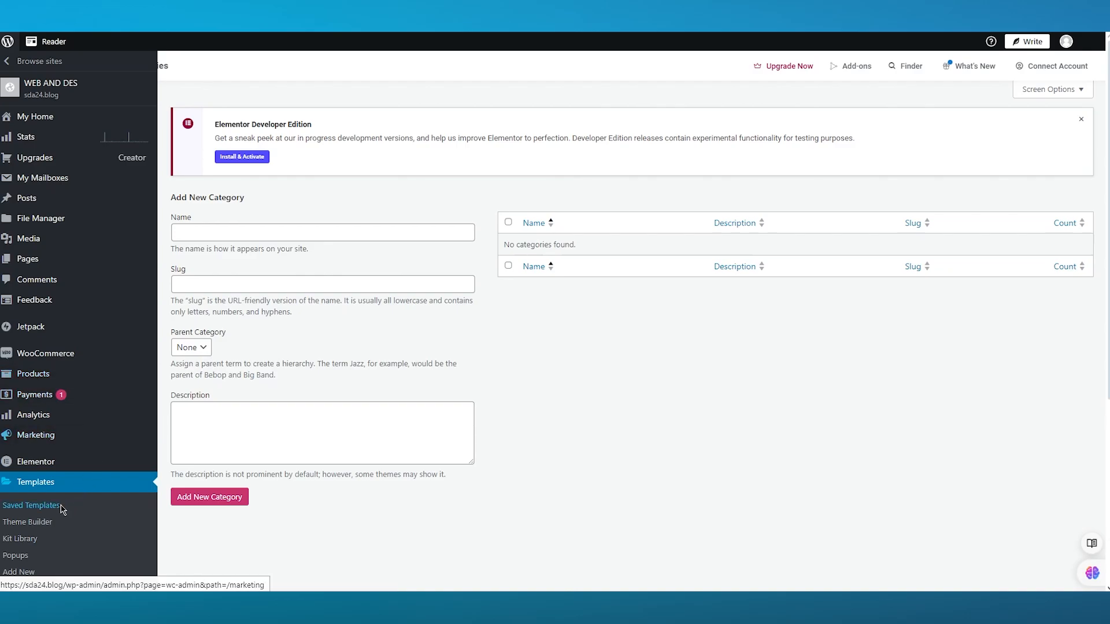
{"action": "left_click", "coordinate": [55, 522]}
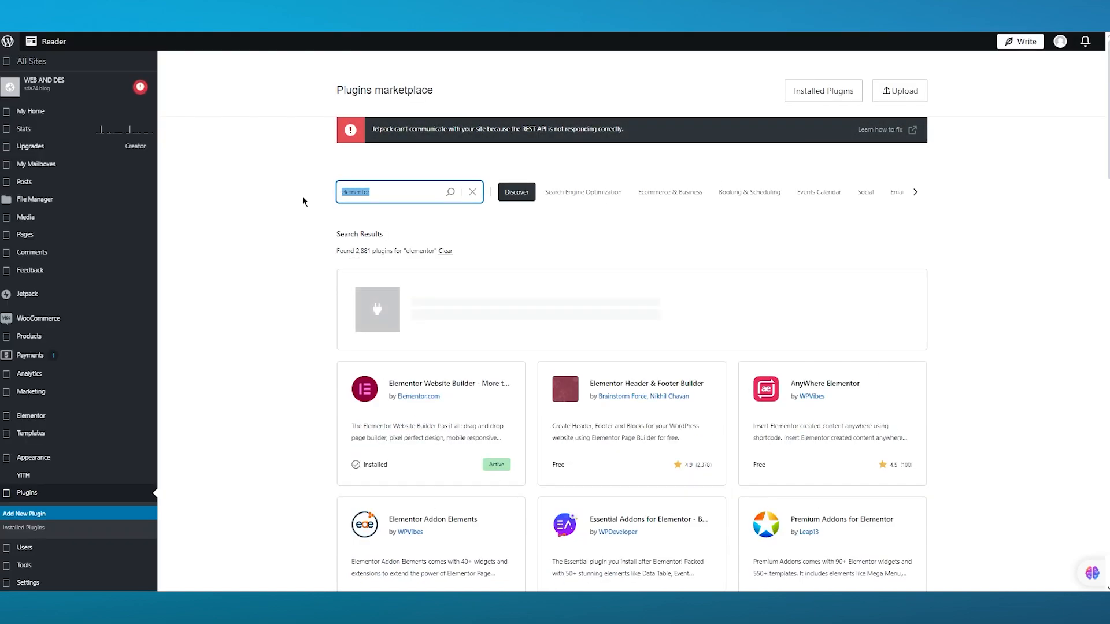
Search the plugins marketplace for "acf"
{"action": "type", "text": "a"}
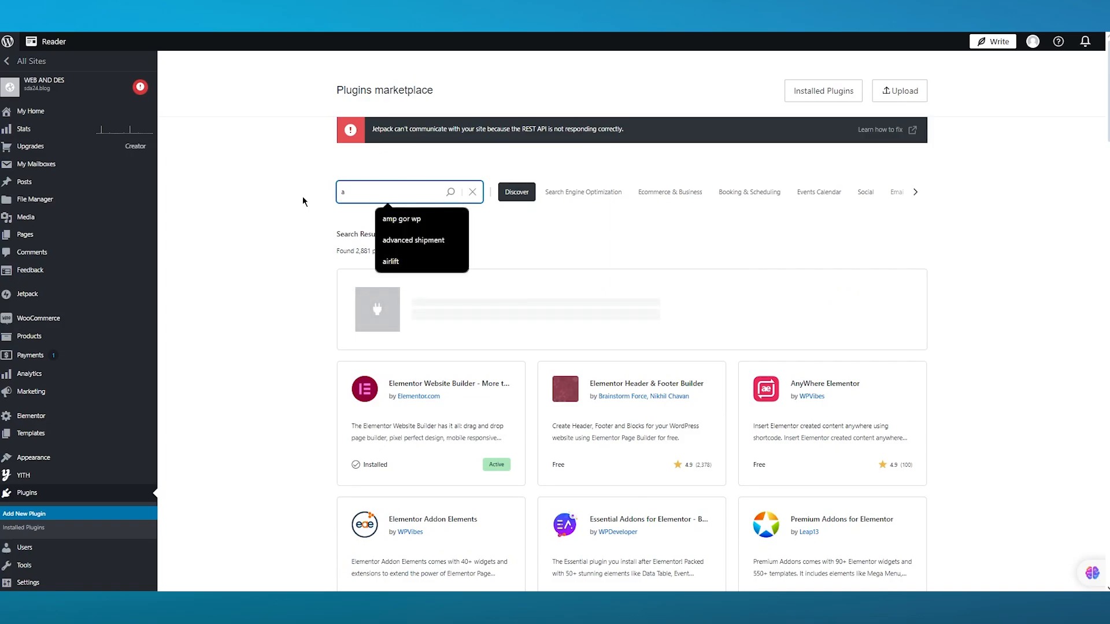
{"action": "type", "text": "cf"}
{"action": "key", "text": "Return"}
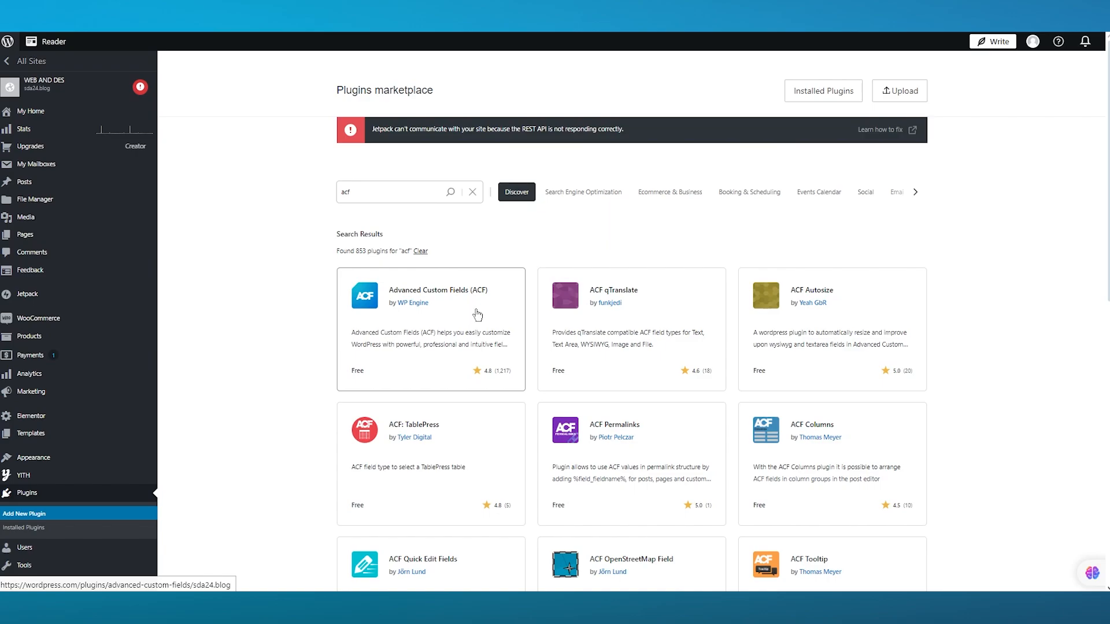
Install and activate the free Advanced Custom Fields (ACF) plugin by WP Engine, and return to the plugins marketplace
{"action": "left_click", "coordinate": [496, 314]}
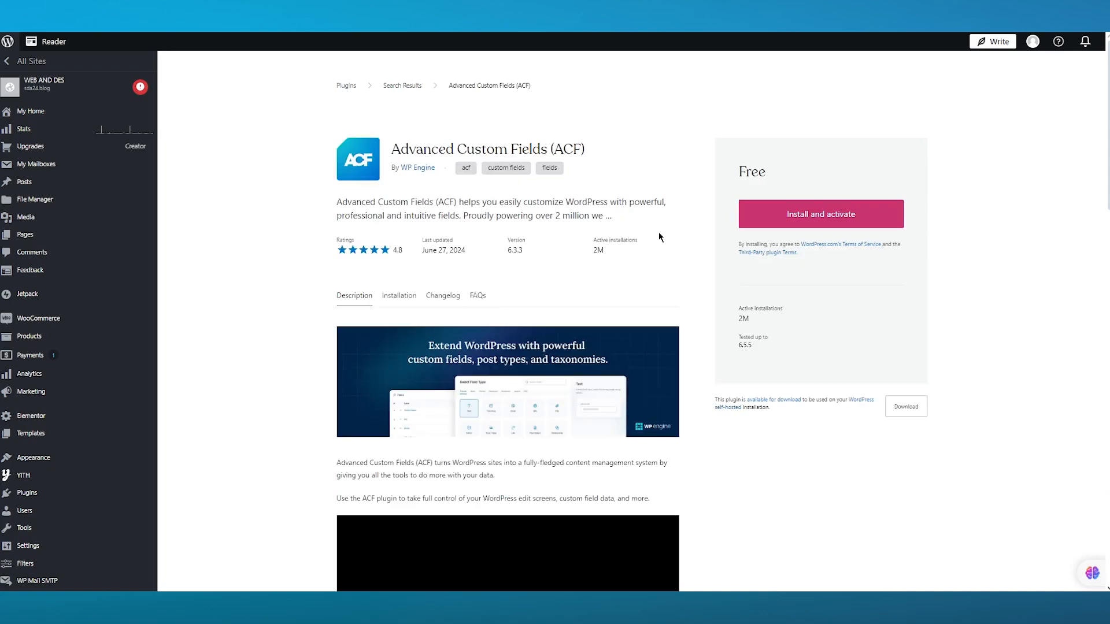
{"action": "left_click", "coordinate": [796, 217]}
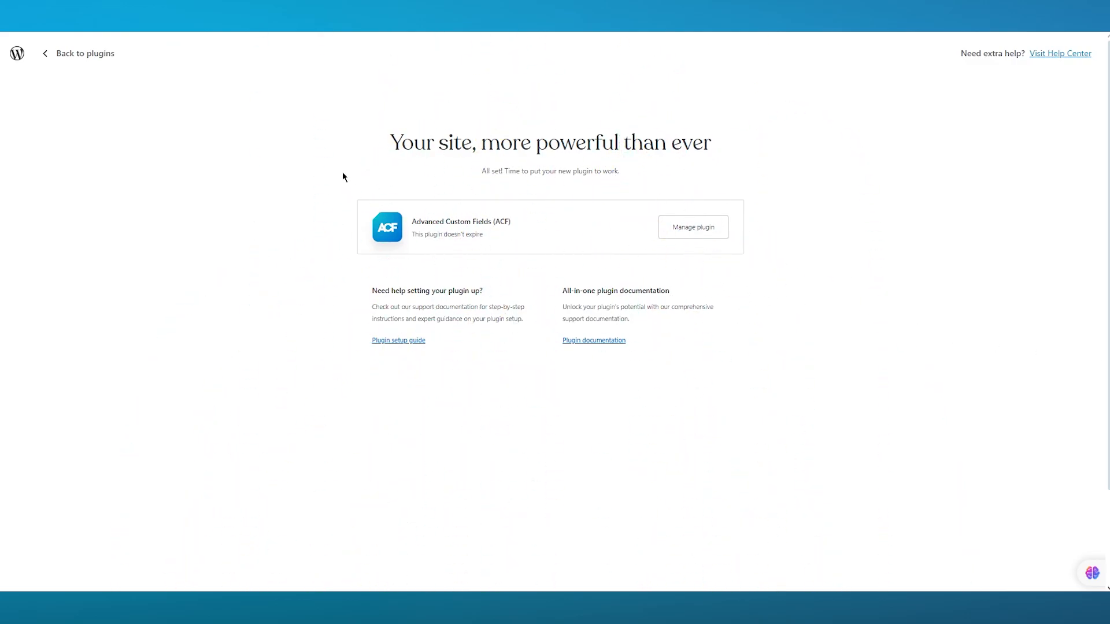
{"action": "left_click", "coordinate": [53, 57]}
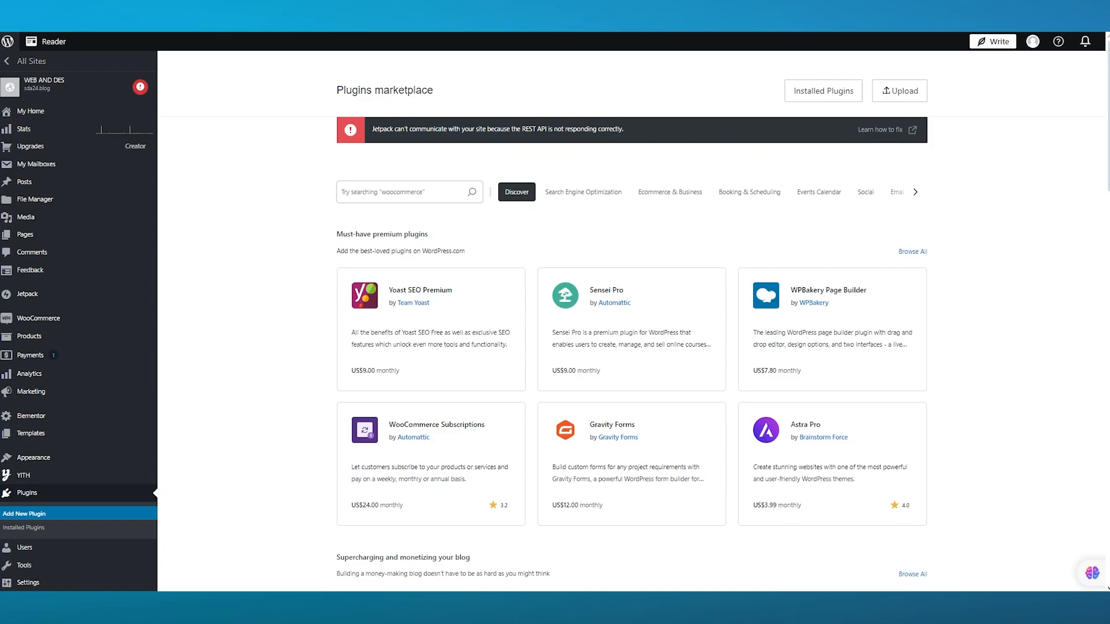
Open the ACF plugin's Field Groups page from the site dashboard
{"action": "scroll", "coordinate": [85, 385], "scroll_direction": "down", "scroll_amount": 5}
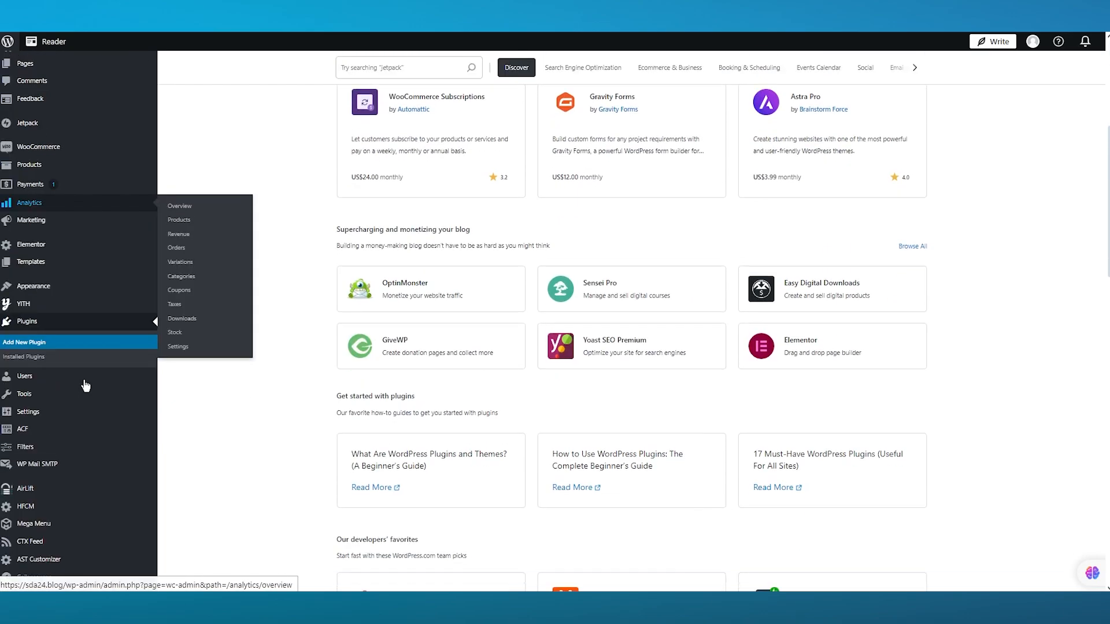
{"action": "scroll", "coordinate": [81, 388], "scroll_direction": "down", "scroll_amount": 3}
{"action": "scroll", "coordinate": [71, 554], "scroll_direction": "down", "scroll_amount": 4}
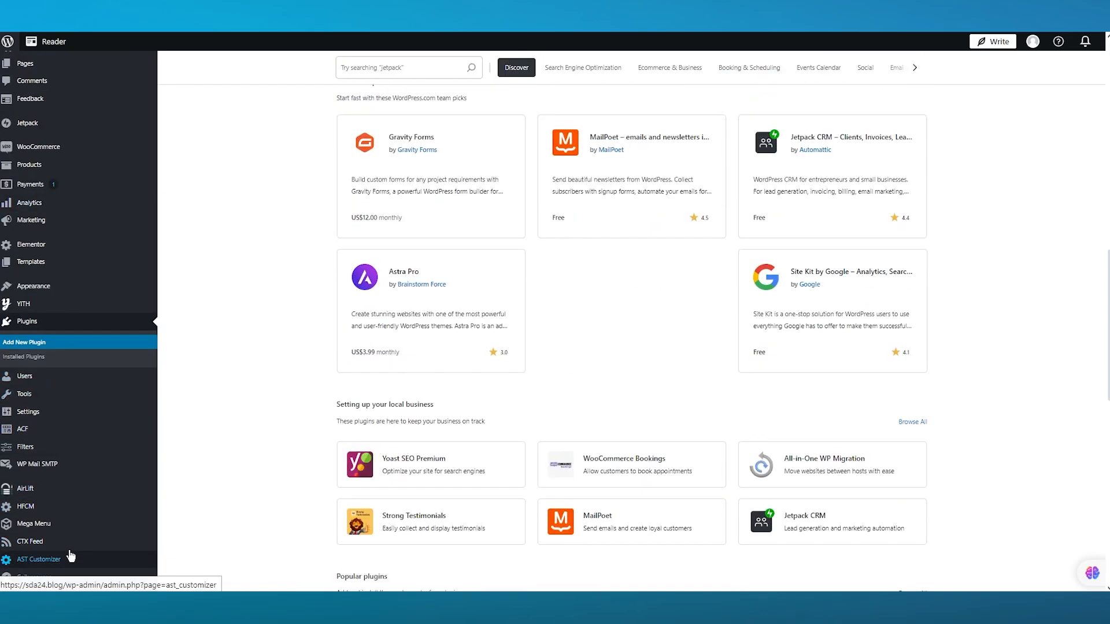
{"action": "mouse_move", "coordinate": [50, 433]}
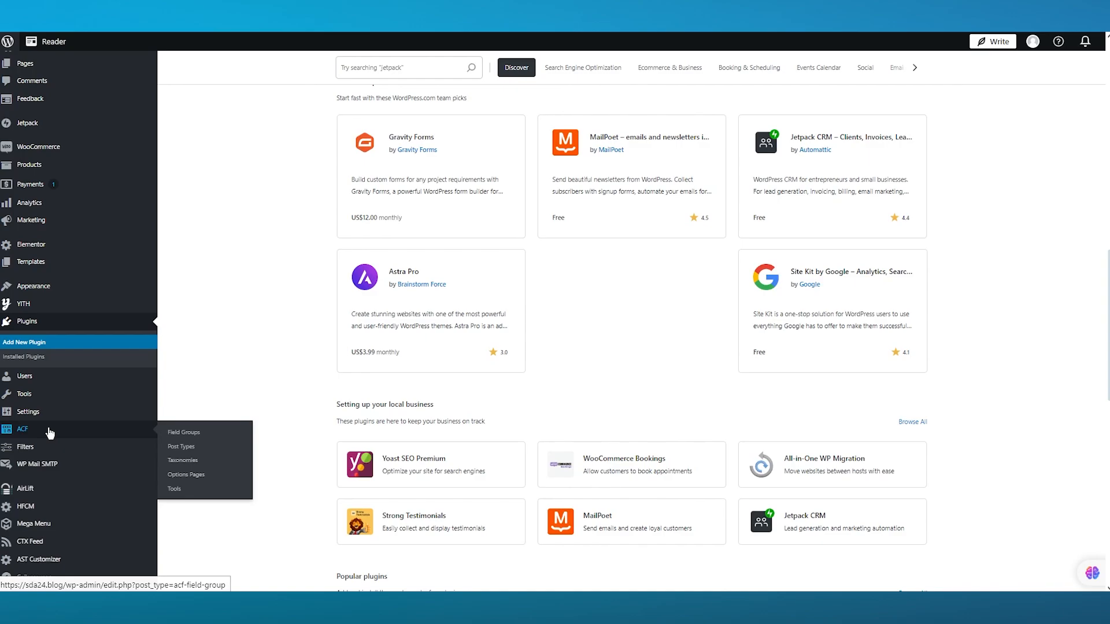
{"action": "scroll", "coordinate": [61, 430], "scroll_direction": "up", "scroll_amount": 12}
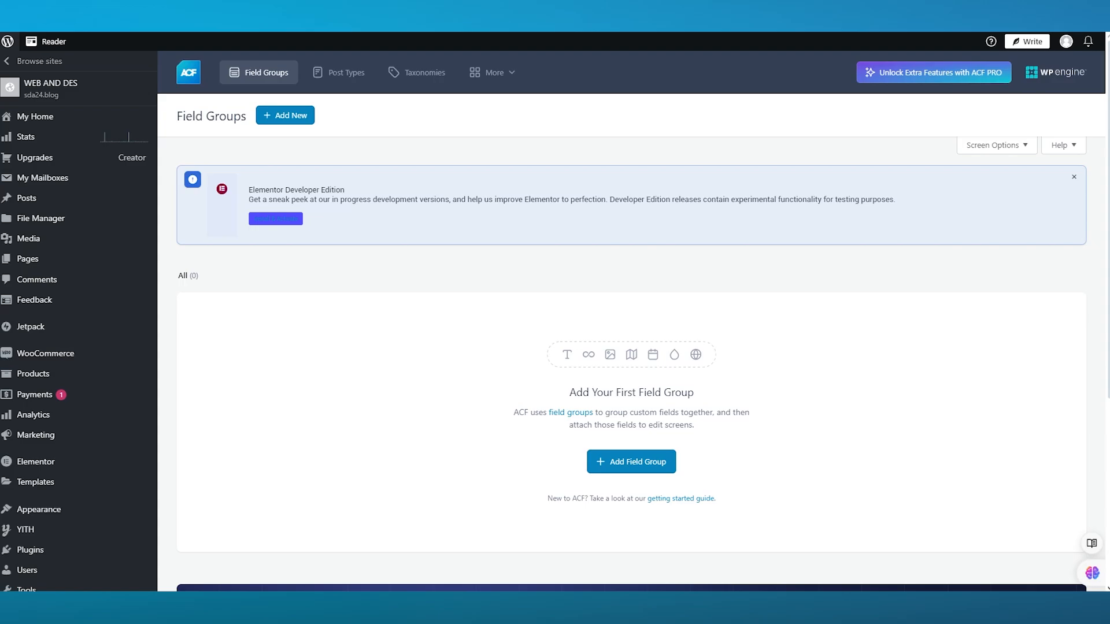
Start a new ACF post type with plural label "Cars", singular label "Car" and post type key "car"
{"action": "left_click", "coordinate": [339, 73]}
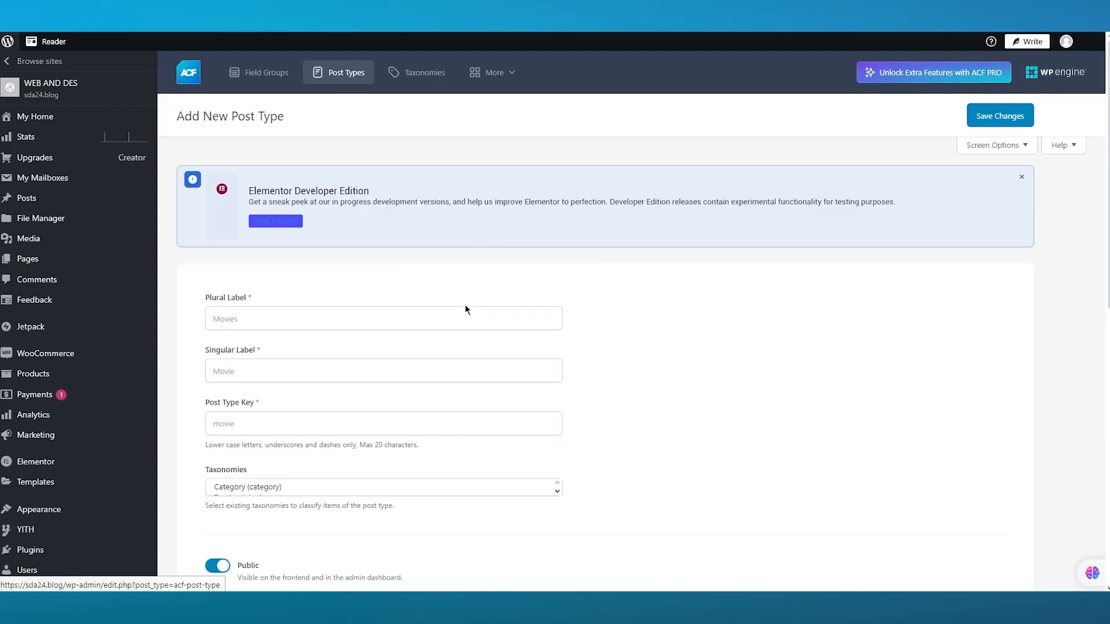
{"action": "left_click", "coordinate": [350, 319]}
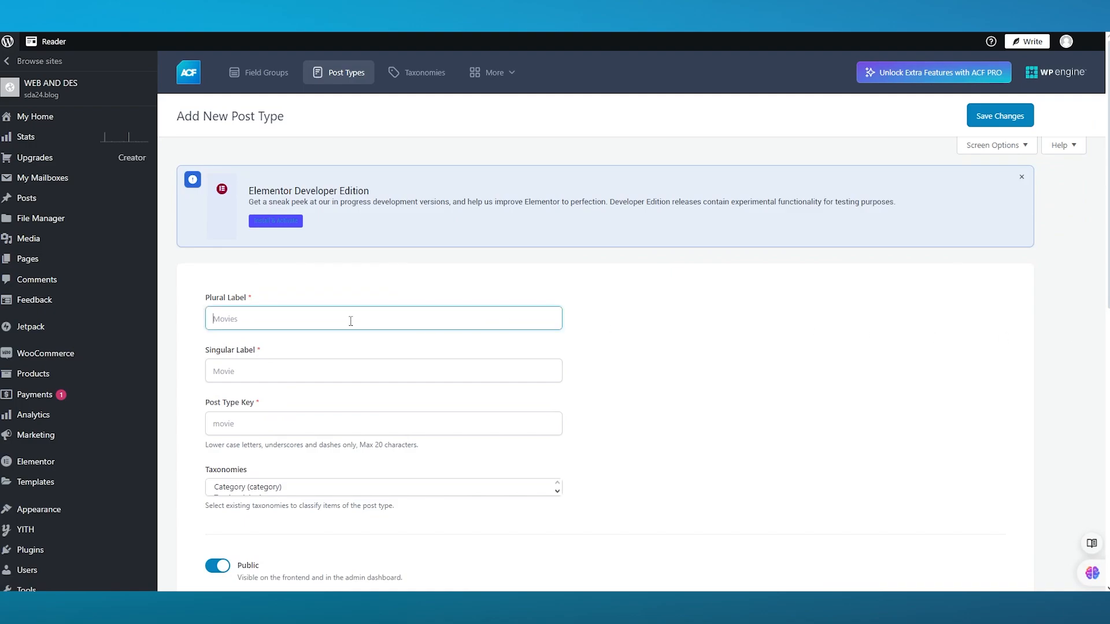
{"action": "type", "text": "dars"}
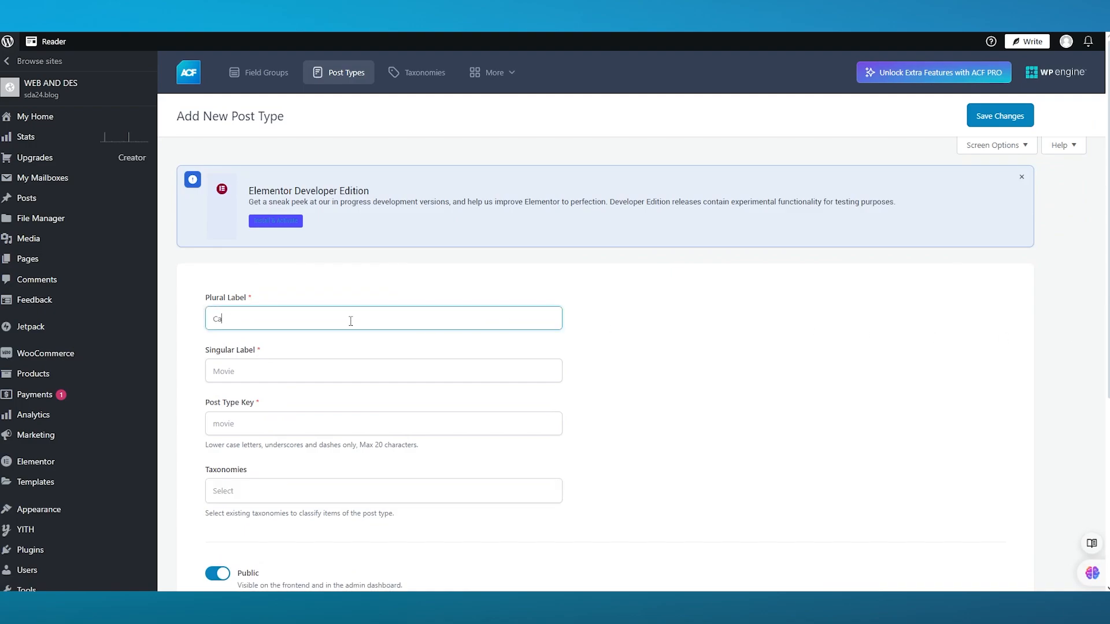
{"action": "scroll", "coordinate": [376, 345], "scroll_direction": "down", "scroll_amount": 1}
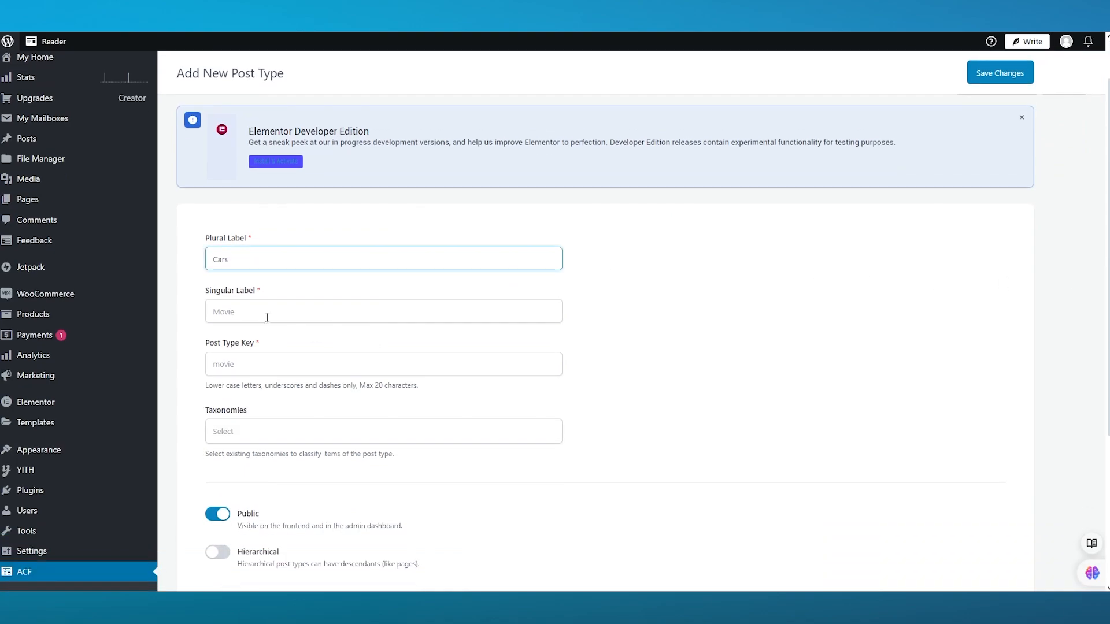
{"action": "left_click", "coordinate": [244, 313]}
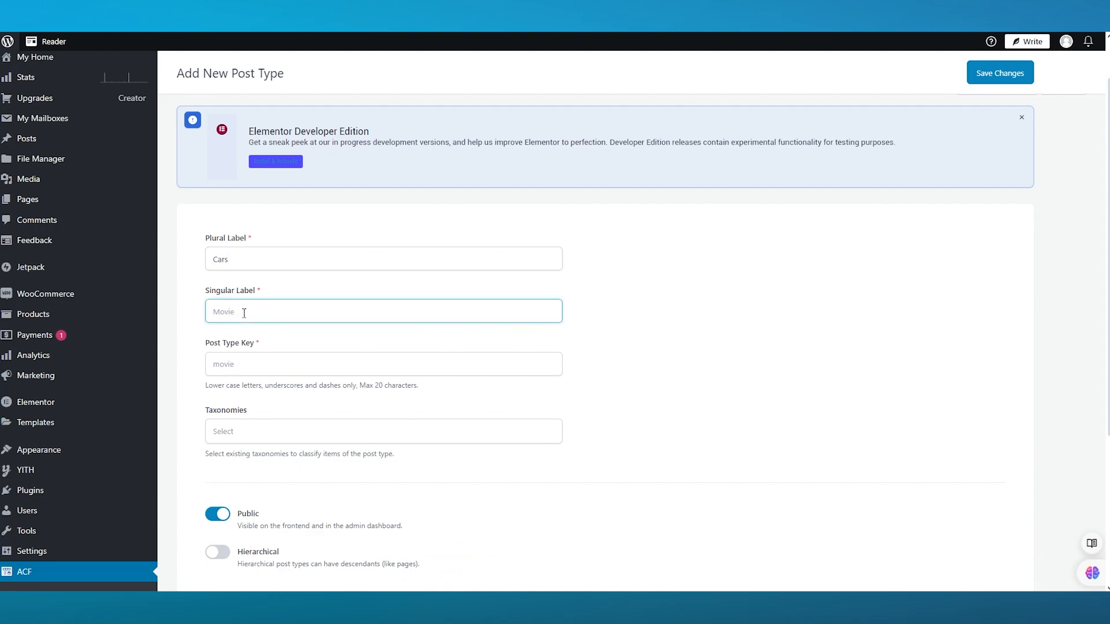
{"action": "type", "text": "Car"}
{"action": "left_click", "coordinate": [261, 372]}
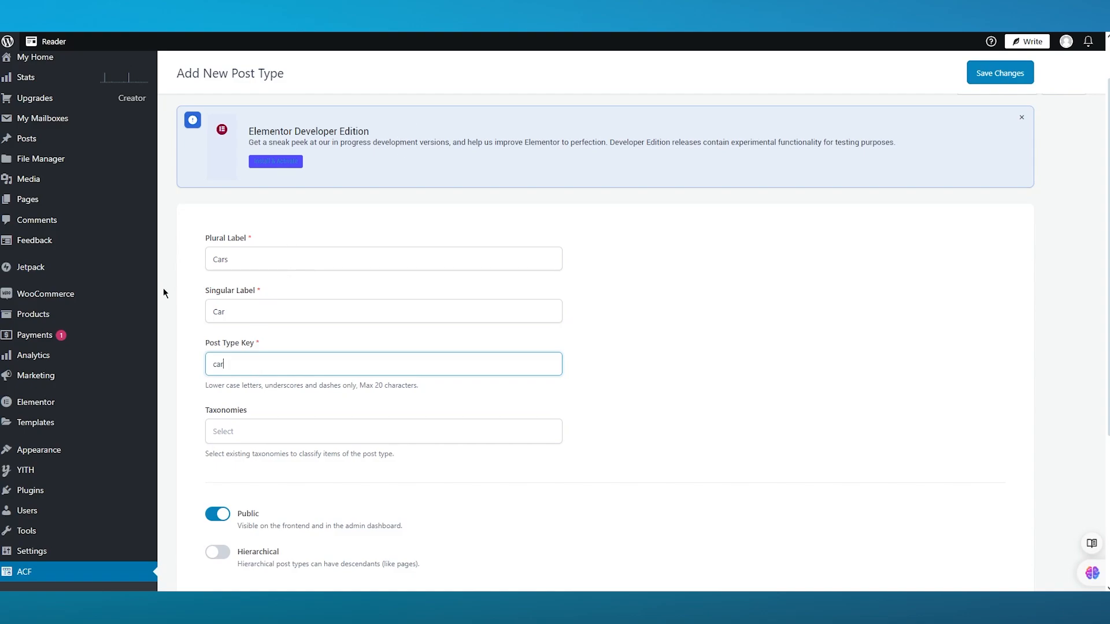
Turn on the Hierarchical and Advanced Configuration options for the new post type, leaving its taxonomies unselected
{"action": "left_click", "coordinate": [255, 426]}
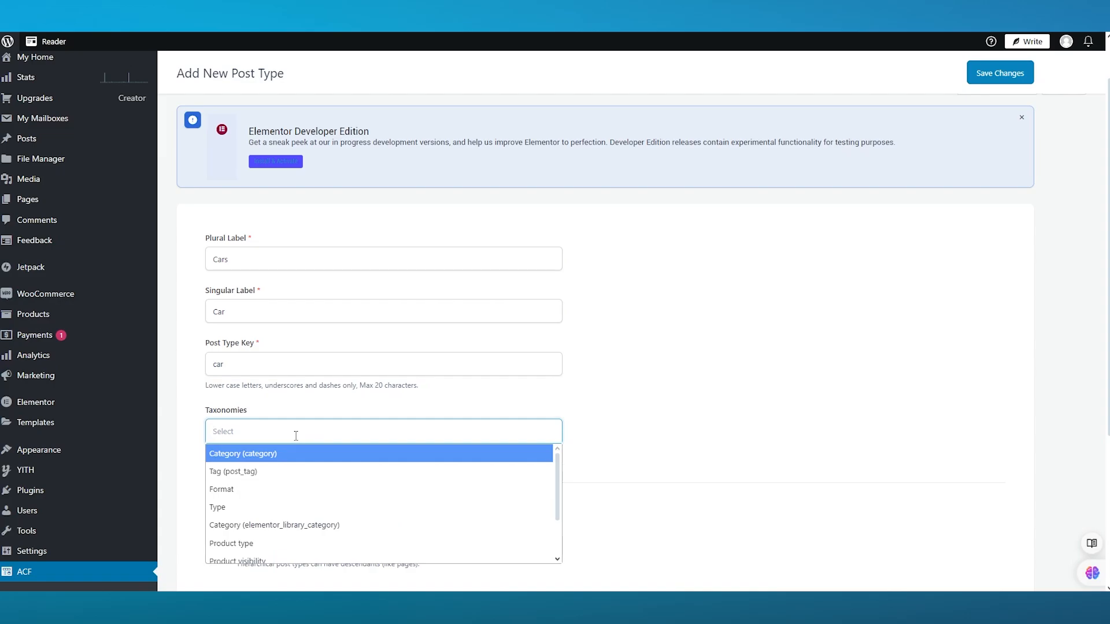
{"action": "left_click", "coordinate": [670, 409]}
{"action": "scroll", "coordinate": [662, 388], "scroll_direction": "down", "scroll_amount": 5}
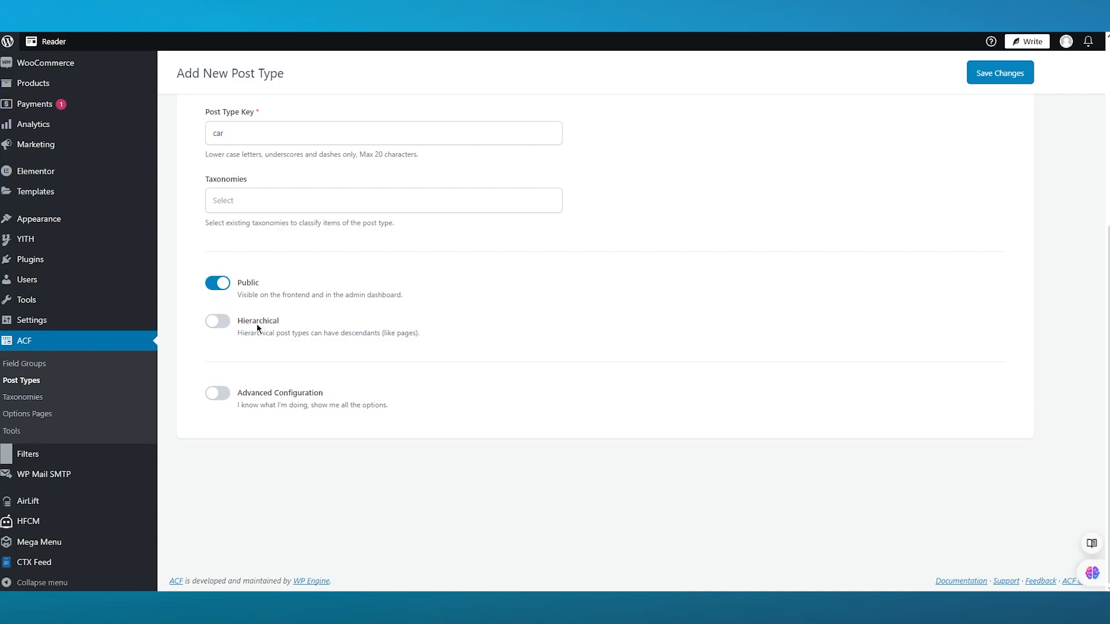
{"action": "left_click", "coordinate": [215, 321]}
{"action": "left_click", "coordinate": [213, 395]}
{"action": "scroll", "coordinate": [415, 394], "scroll_direction": "down", "scroll_amount": 5}
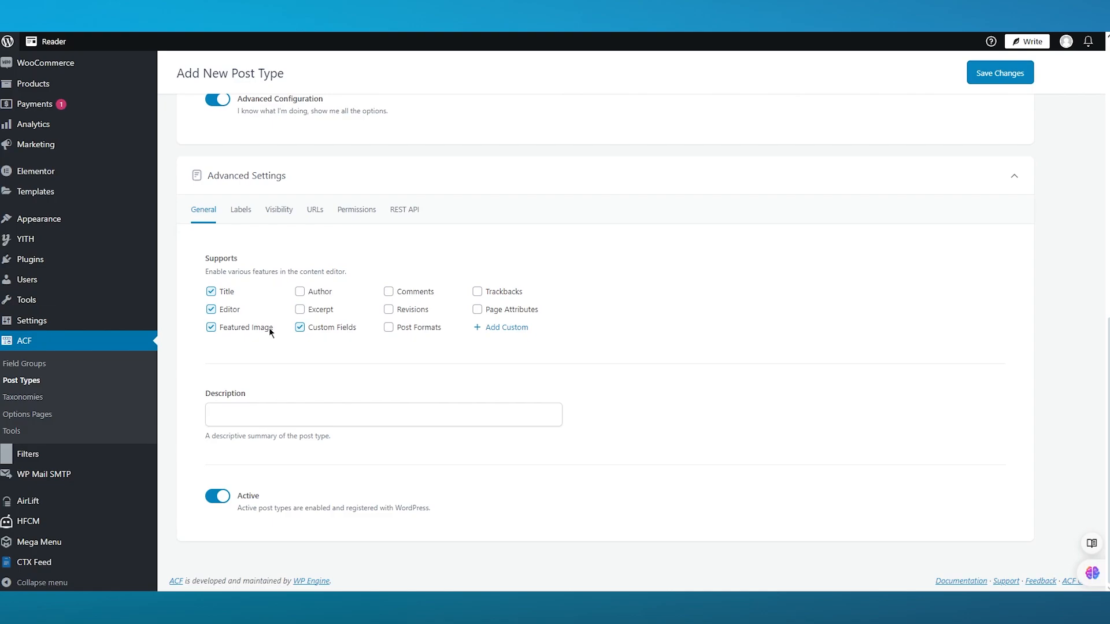
Review the labels in the new post type's advanced settings
{"action": "left_click_drag", "start_coordinate": [247, 214], "coordinate": [243, 213]}
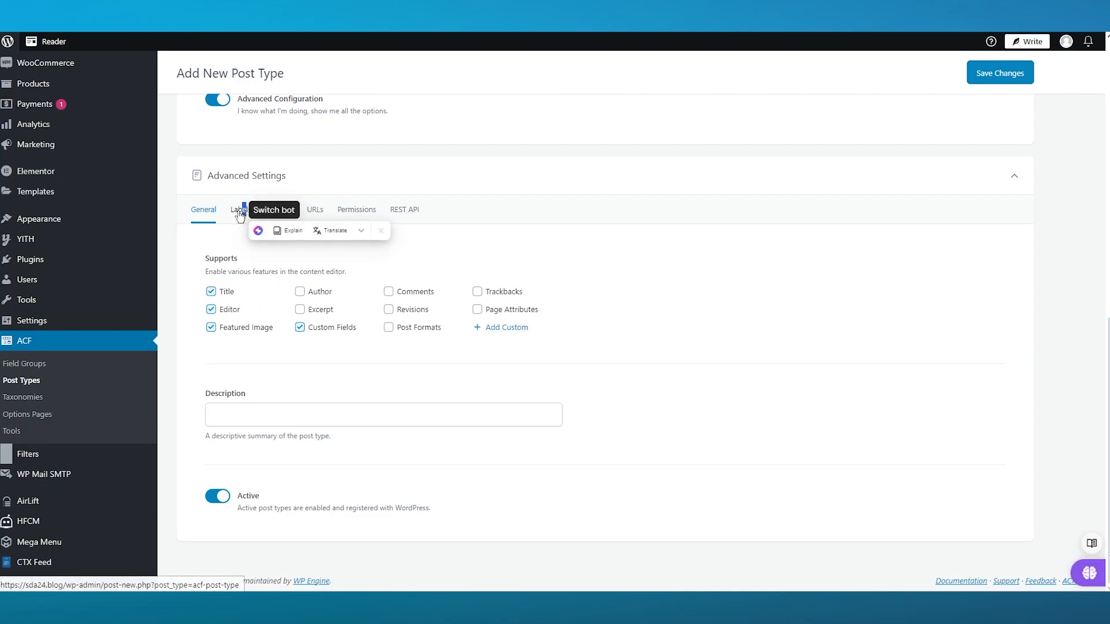
{"action": "left_click", "coordinate": [240, 215]}
{"action": "scroll", "coordinate": [404, 287], "scroll_direction": "down", "scroll_amount": 5}
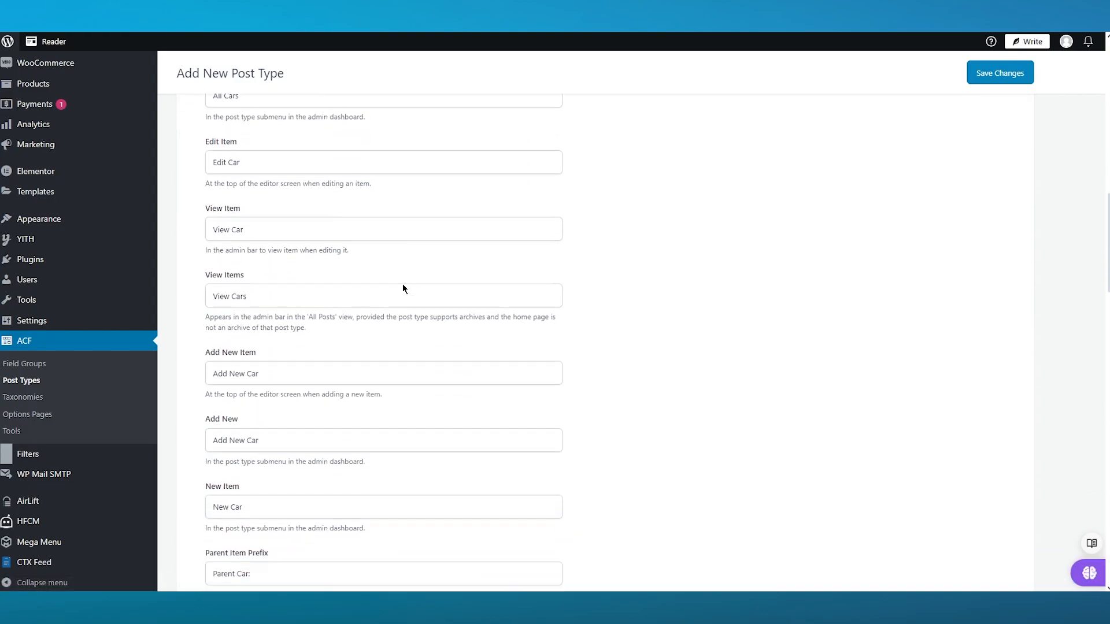
Look through the remaining labels and the visibility settings in the new post type's advanced settings
{"action": "scroll", "coordinate": [376, 322], "scroll_direction": "down", "scroll_amount": 15}
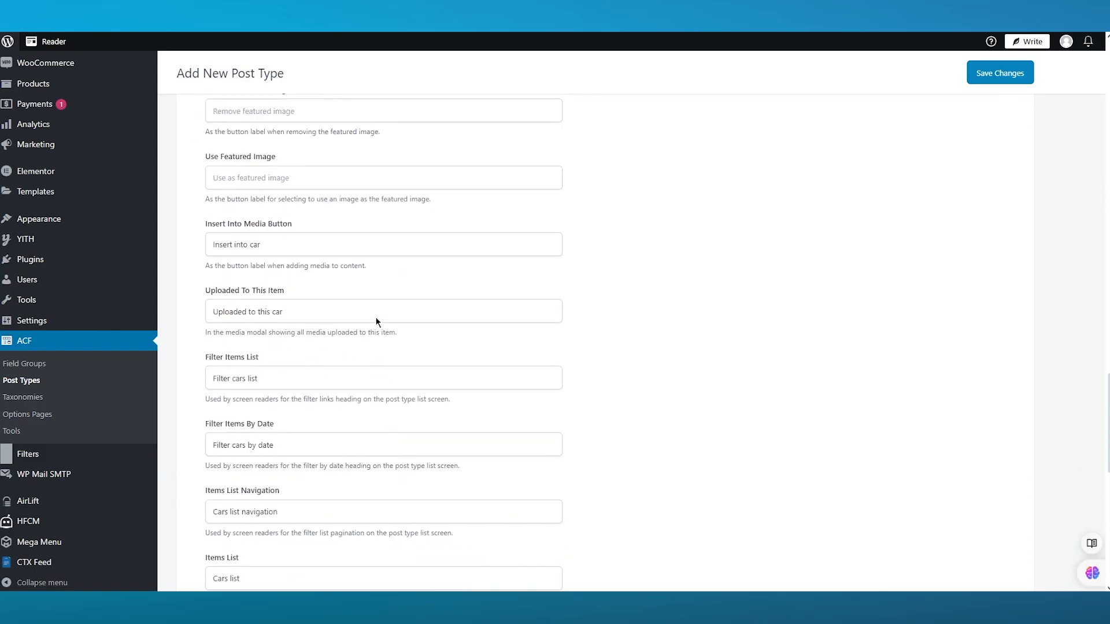
{"action": "scroll", "coordinate": [376, 321], "scroll_direction": "up", "scroll_amount": 18}
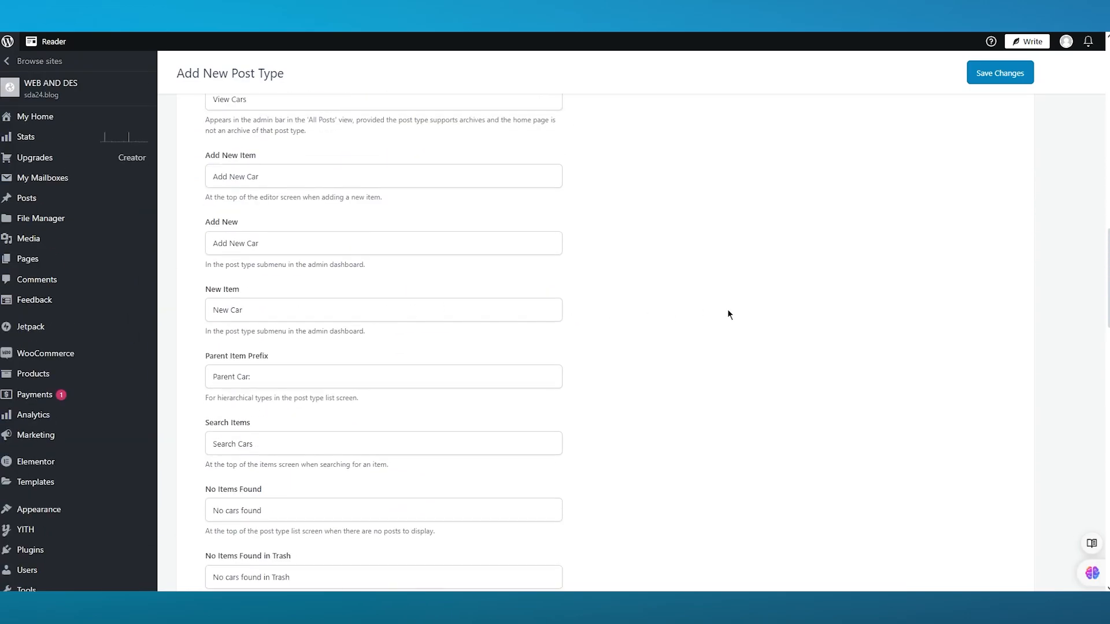
{"action": "scroll", "coordinate": [305, 270], "scroll_direction": "up", "scroll_amount": 10}
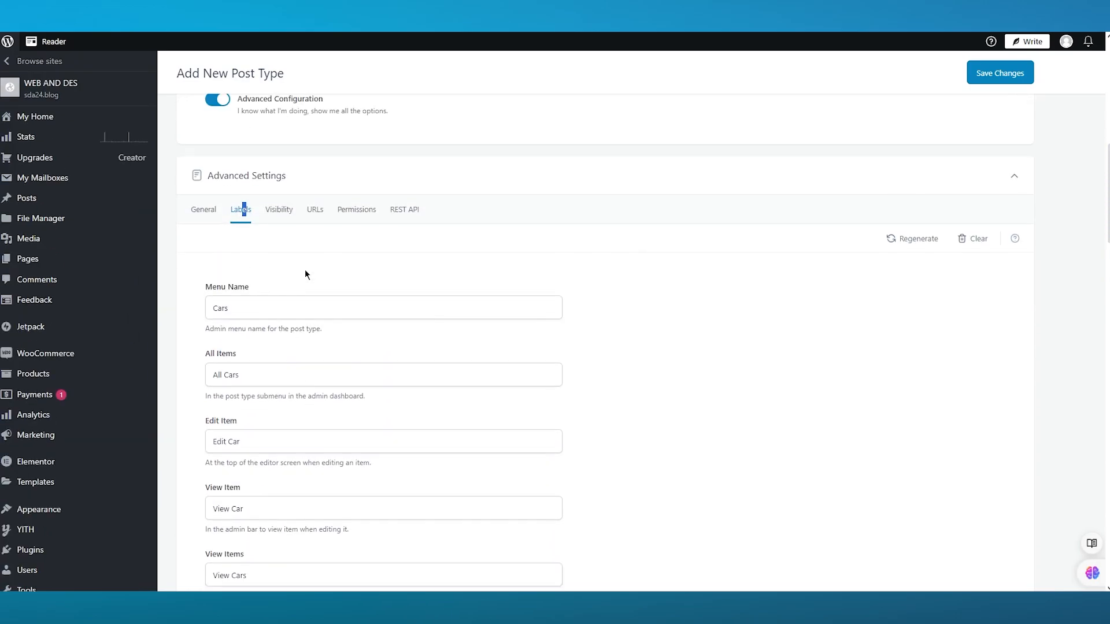
{"action": "left_click", "coordinate": [282, 327]}
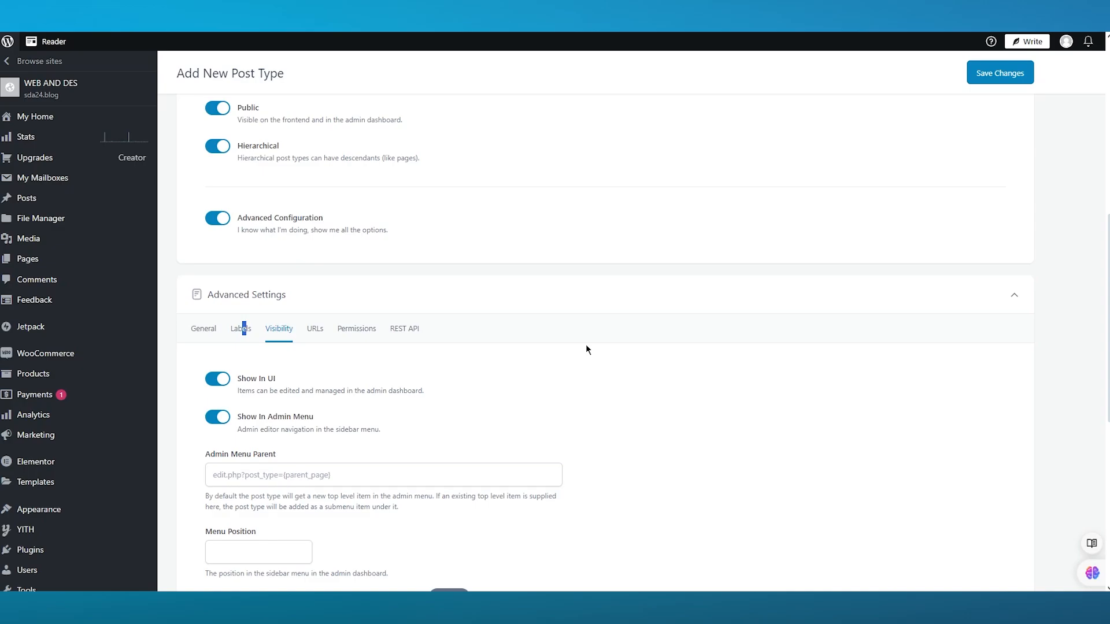
{"action": "scroll", "coordinate": [540, 383], "scroll_direction": "down", "scroll_amount": 3}
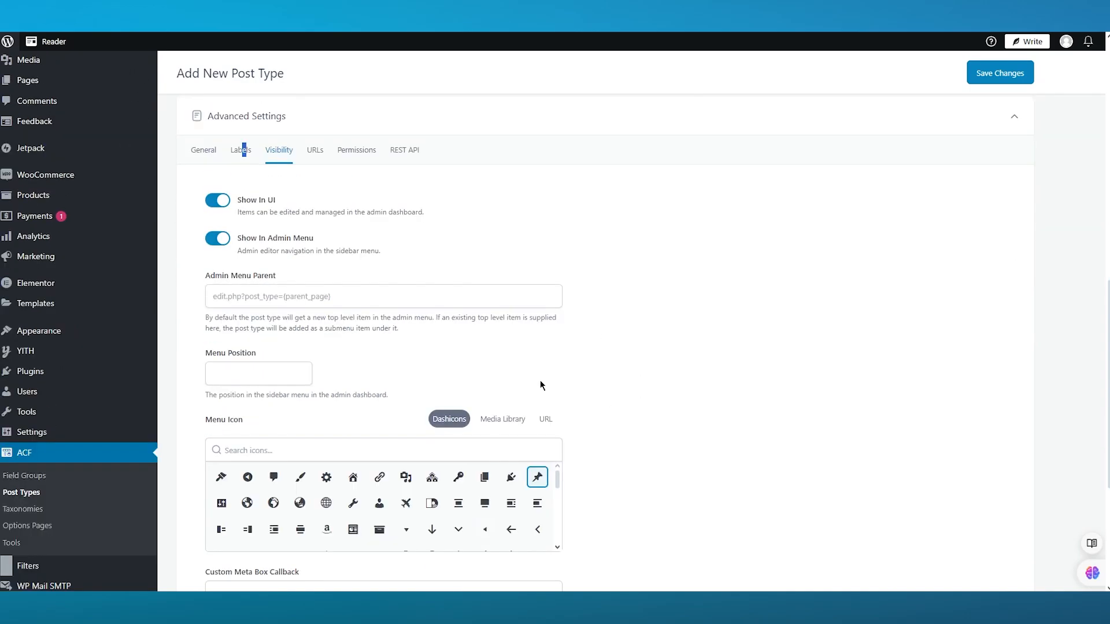
{"action": "scroll", "coordinate": [700, 330], "scroll_direction": "down", "scroll_amount": 4}
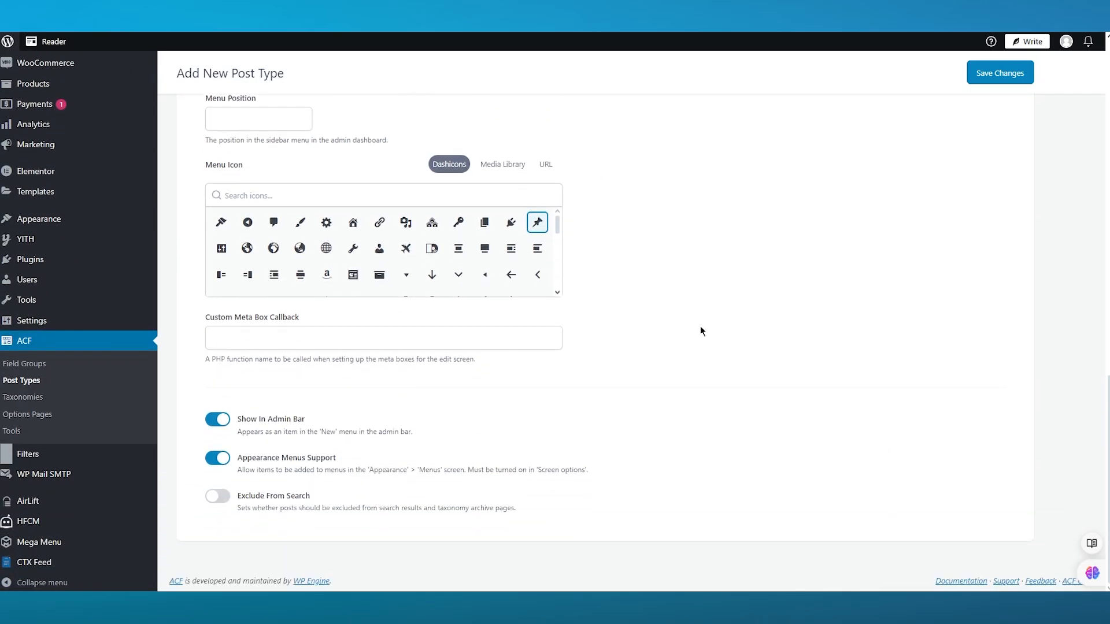
{"action": "scroll", "coordinate": [701, 331], "scroll_direction": "up", "scroll_amount": 8}
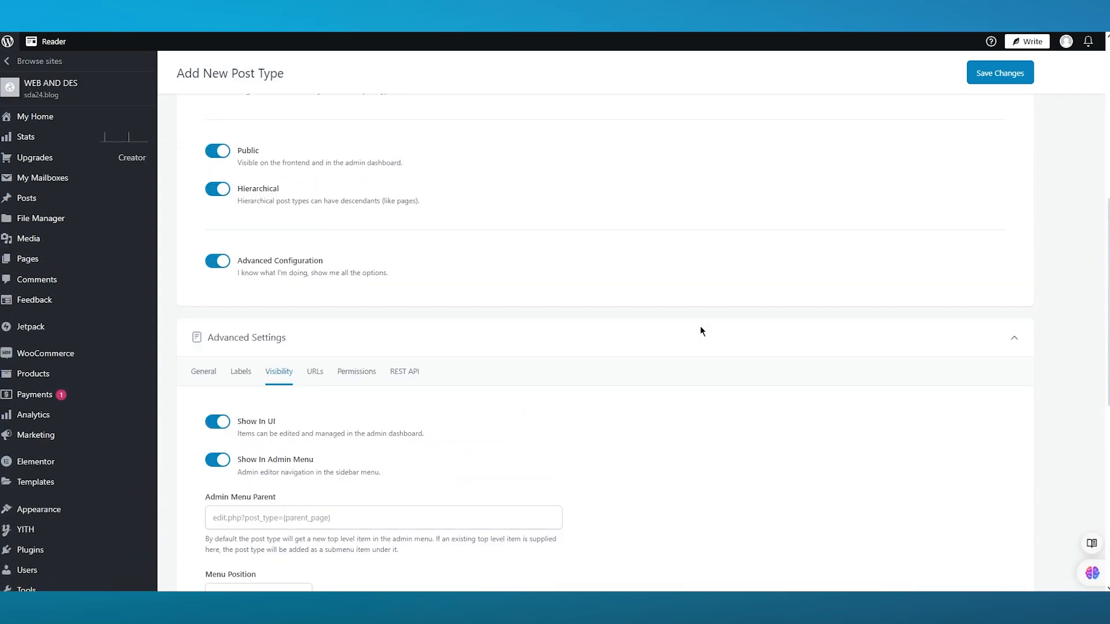
Examine the URL settings of the new post type, including permalink rewrite, archive and query variable support
{"action": "left_click", "coordinate": [313, 372]}
{"action": "scroll", "coordinate": [680, 402], "scroll_direction": "down", "scroll_amount": 5}
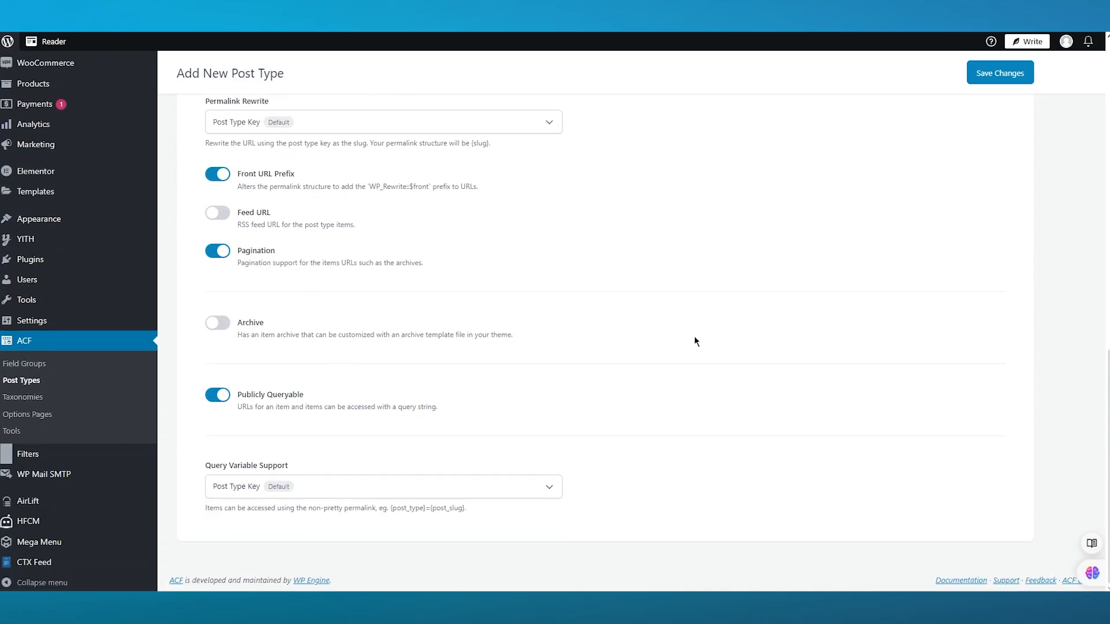
{"action": "scroll", "coordinate": [696, 341], "scroll_direction": "up", "scroll_amount": 3}
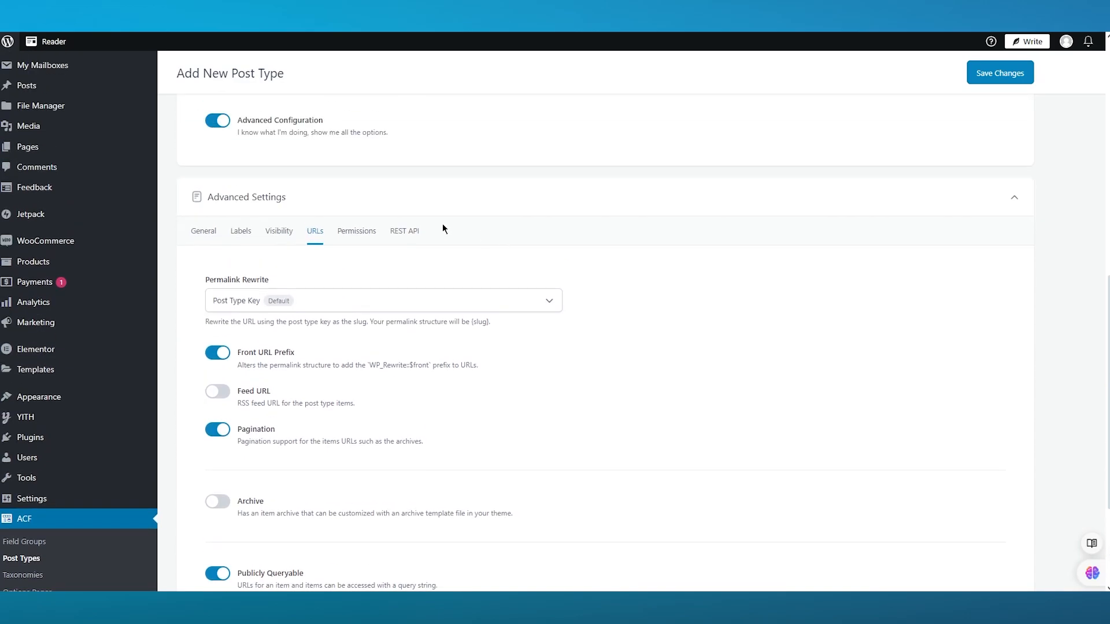
Save the Cars post type and open its All Cars list in the dashboard
{"action": "scroll", "coordinate": [612, 282], "scroll_direction": "up", "scroll_amount": 10}
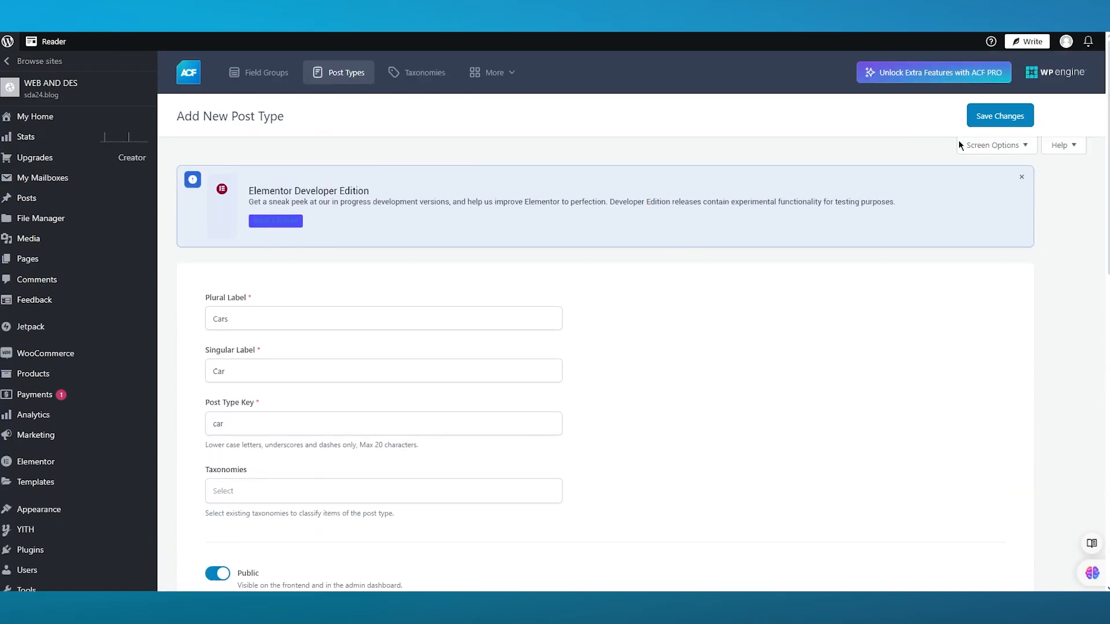
{"action": "left_click", "coordinate": [1010, 115]}
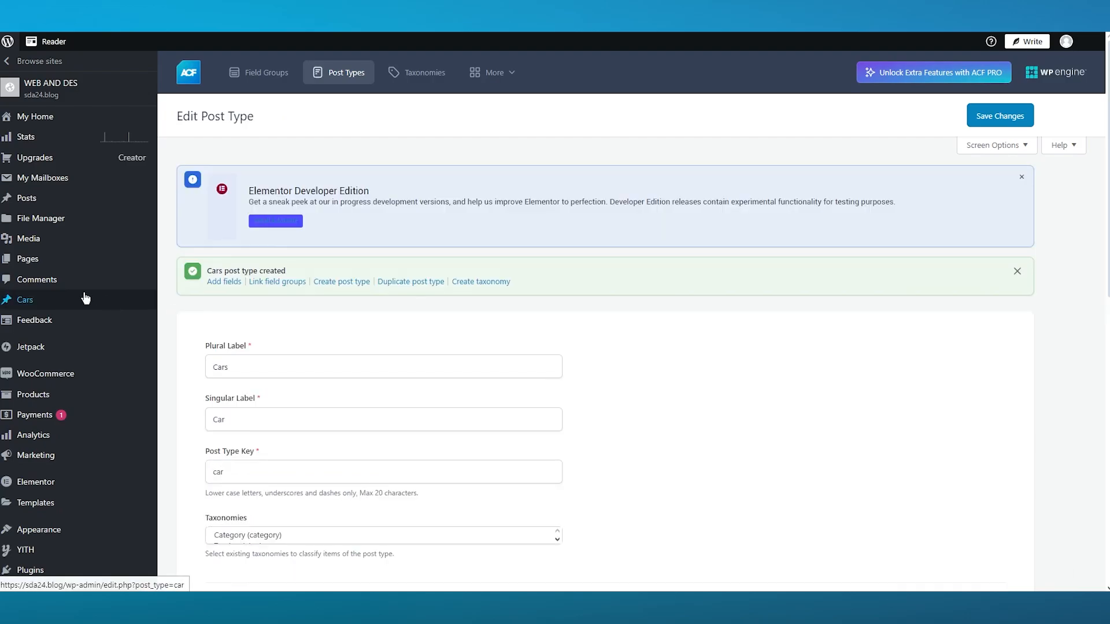
{"action": "mouse_move", "coordinate": [85, 298]}
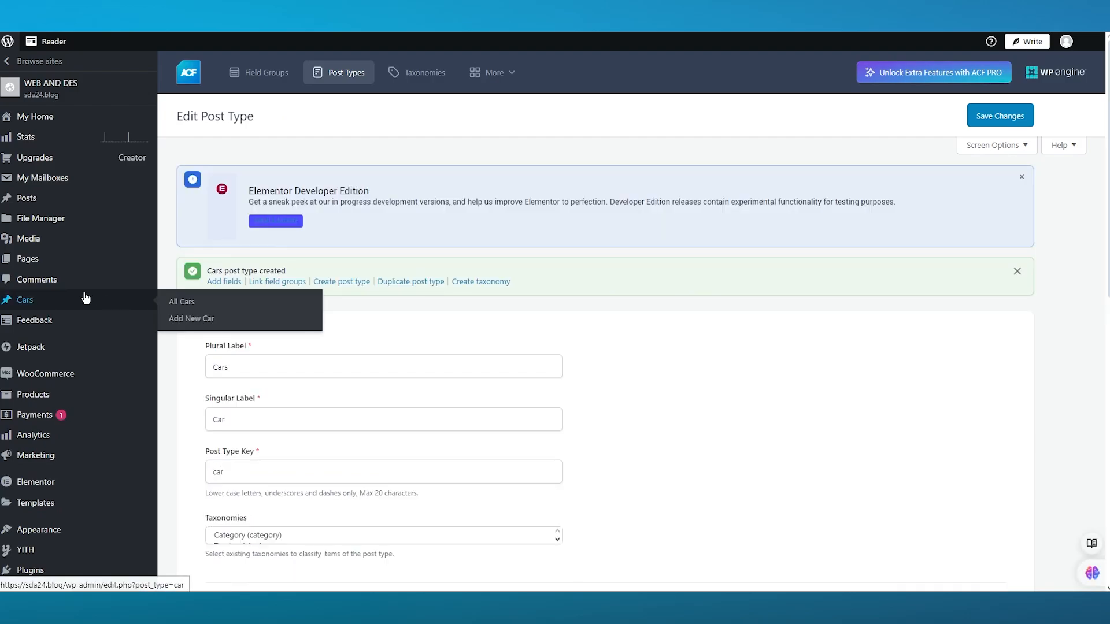
{"action": "left_click", "coordinate": [86, 298]}
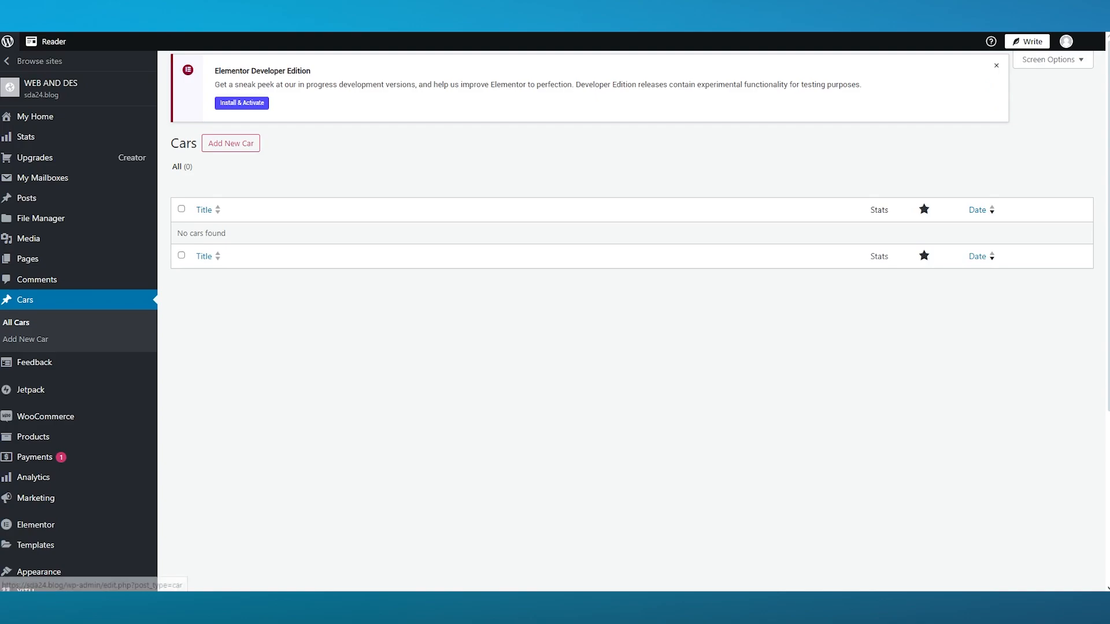
Start a new ACF field group titled "Cars Details"
{"action": "scroll", "coordinate": [121, 318], "scroll_direction": "down", "scroll_amount": 3}
{"action": "scroll", "coordinate": [118, 330], "scroll_direction": "down", "scroll_amount": 2}
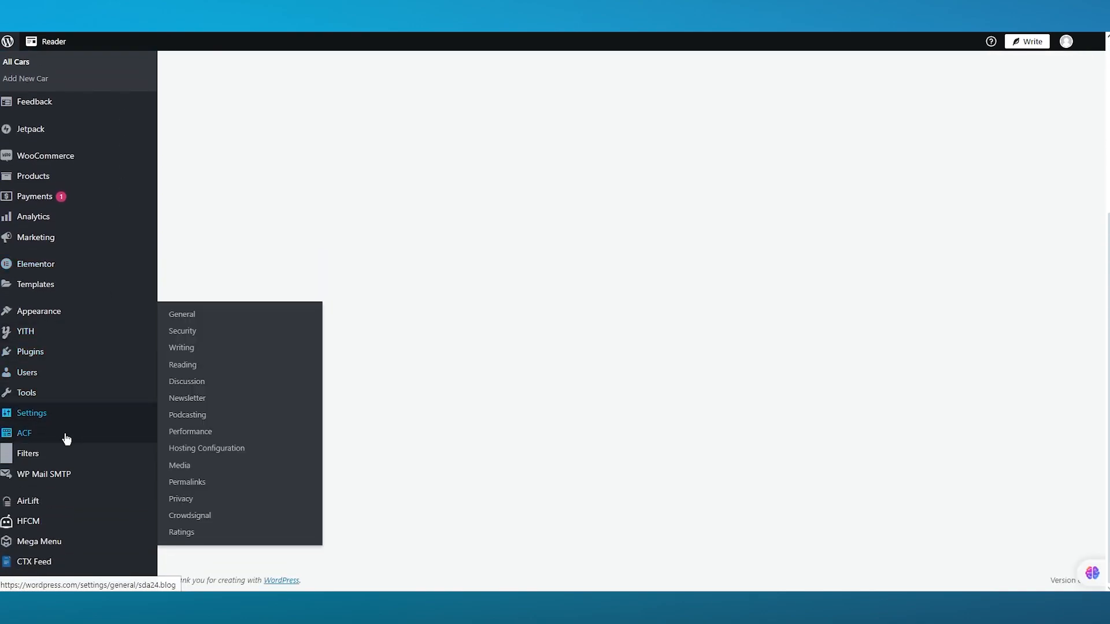
{"action": "mouse_move", "coordinate": [67, 438]}
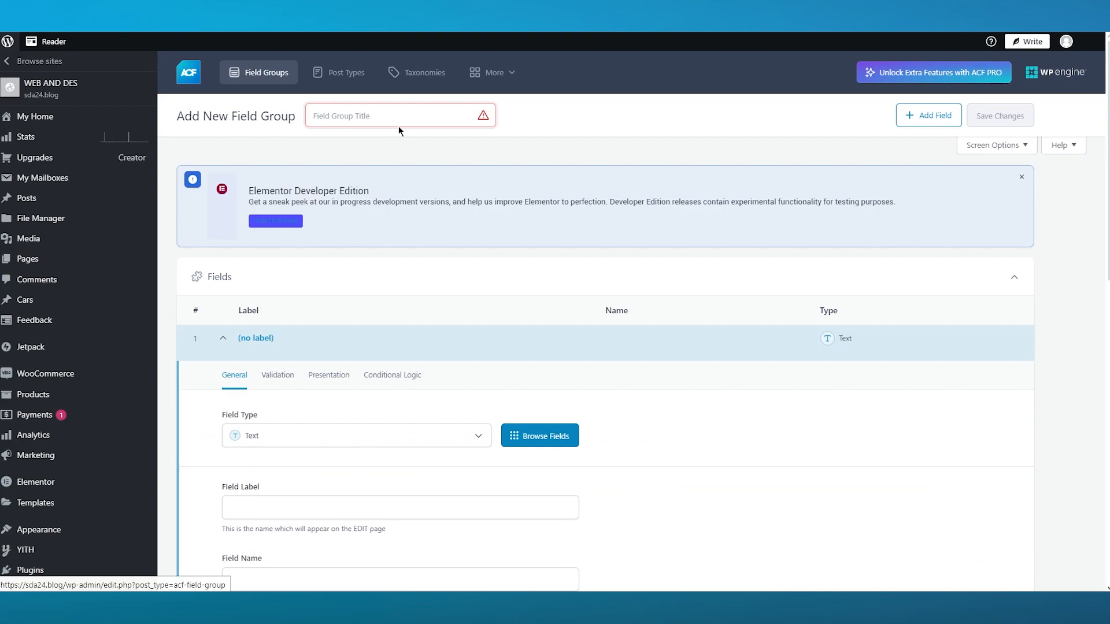
{"action": "left_click", "coordinate": [356, 116]}
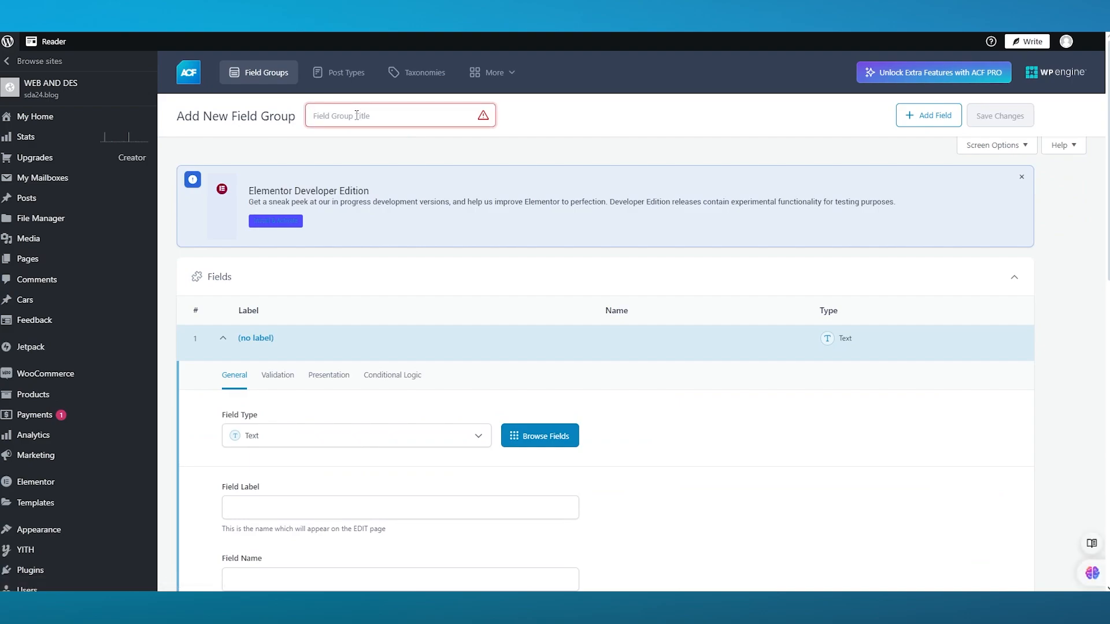
{"action": "type", "text": "Cars"}
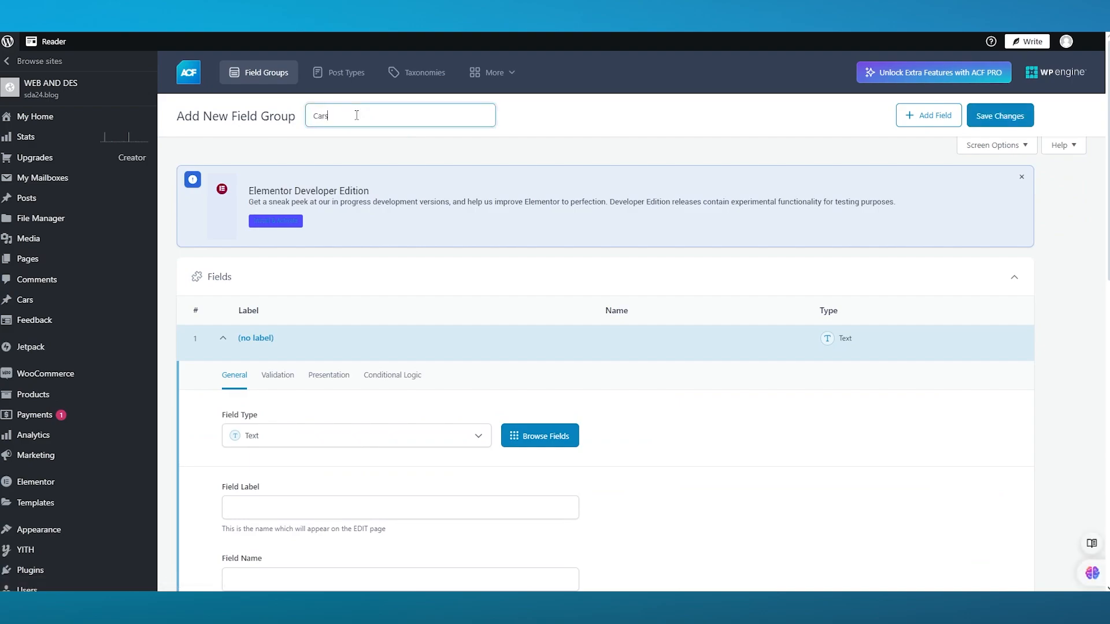
{"action": "type", "text": " Details"}
Browse the field types available for the first field, from basic to layout types, leaving Text selected
{"action": "scroll", "coordinate": [330, 337], "scroll_direction": "down", "scroll_amount": 1}
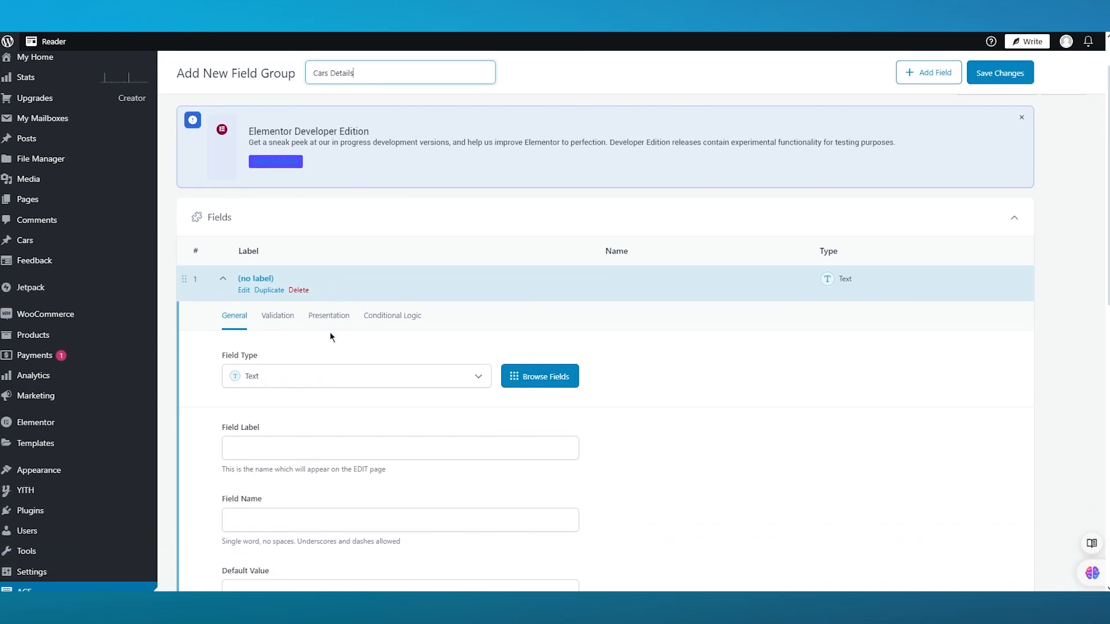
{"action": "left_click", "coordinate": [321, 380]}
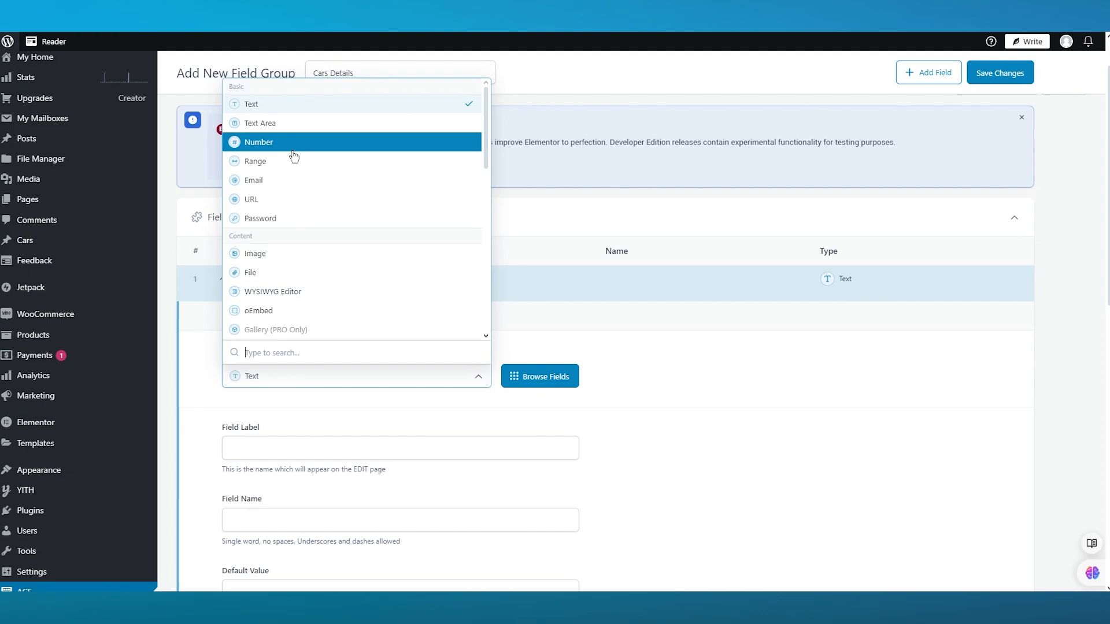
{"action": "scroll", "coordinate": [310, 273], "scroll_direction": "down", "scroll_amount": 4}
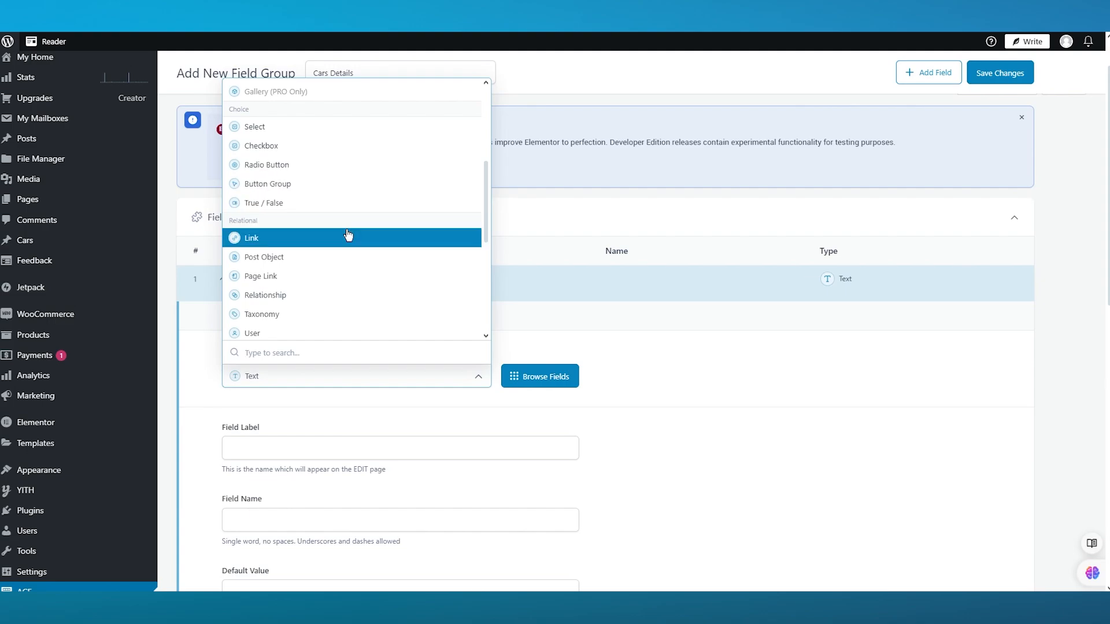
{"action": "scroll", "coordinate": [348, 234], "scroll_direction": "down", "scroll_amount": 2}
{"action": "scroll", "coordinate": [346, 237], "scroll_direction": "down", "scroll_amount": 3}
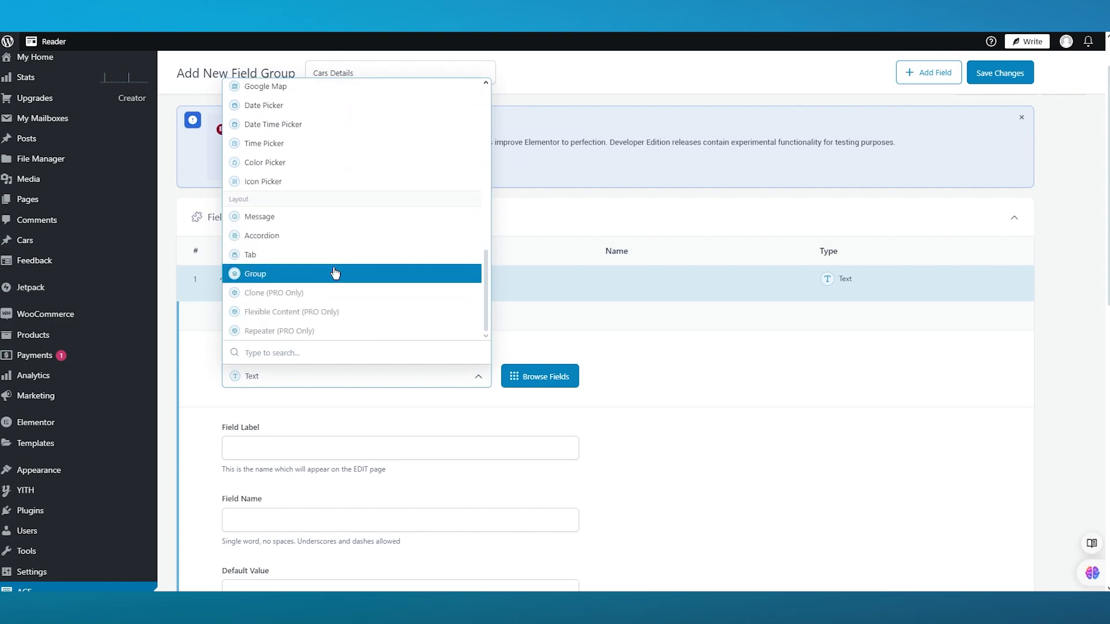
{"action": "scroll", "coordinate": [358, 237], "scroll_direction": "up", "scroll_amount": 3}
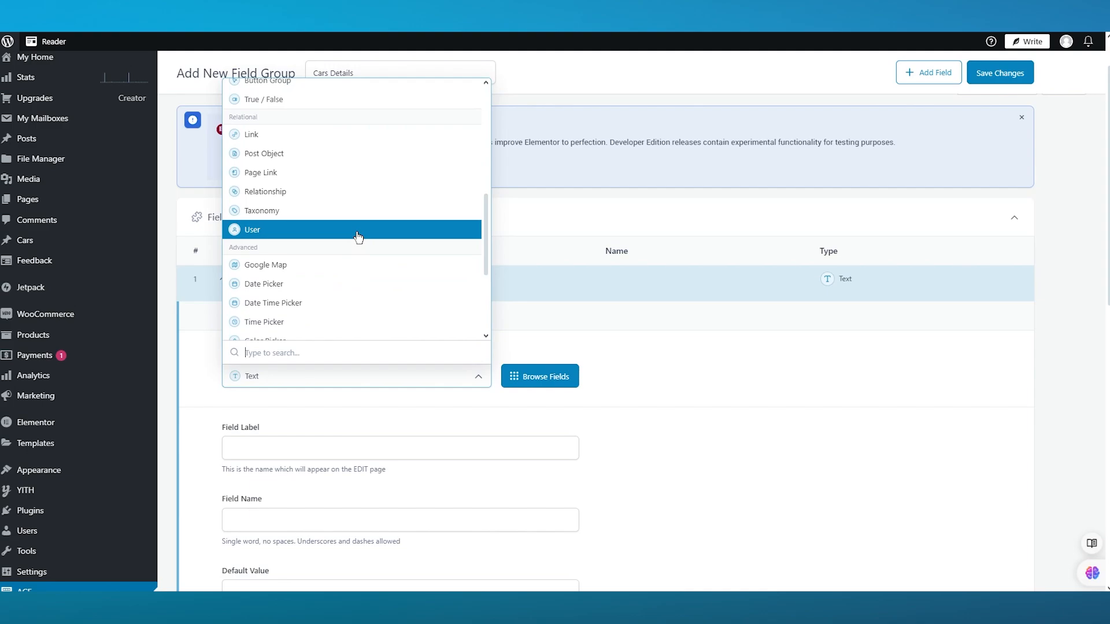
{"action": "scroll", "coordinate": [418, 211], "scroll_direction": "up", "scroll_amount": 5}
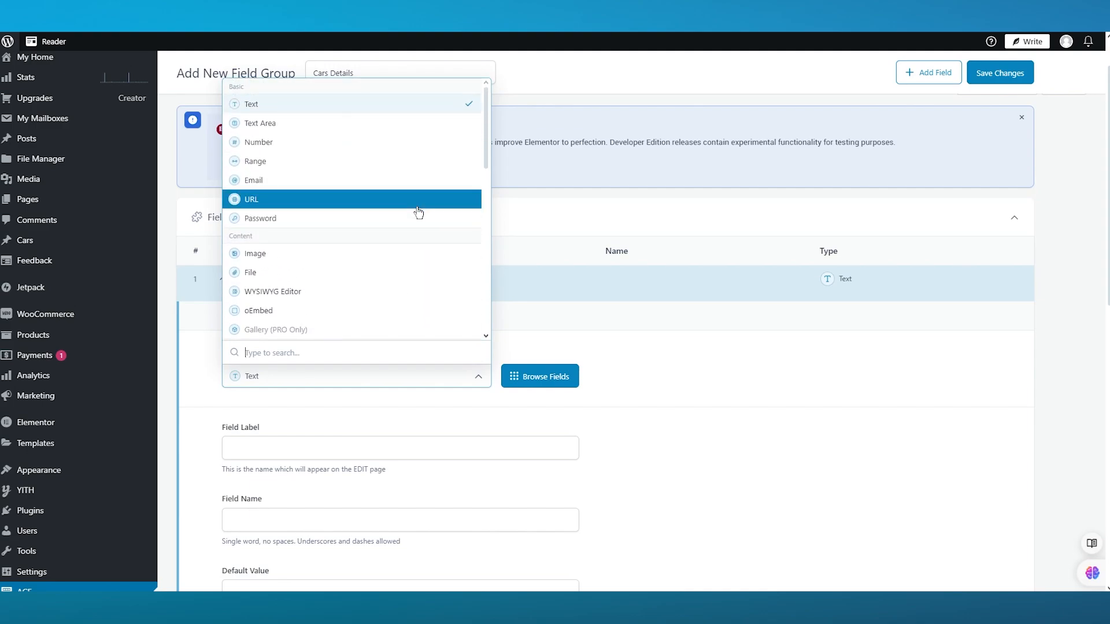
{"action": "left_click", "coordinate": [711, 407]}
Label the first text field "Make" and set its default value to "Make"
{"action": "scroll", "coordinate": [415, 347], "scroll_direction": "down", "scroll_amount": 2}
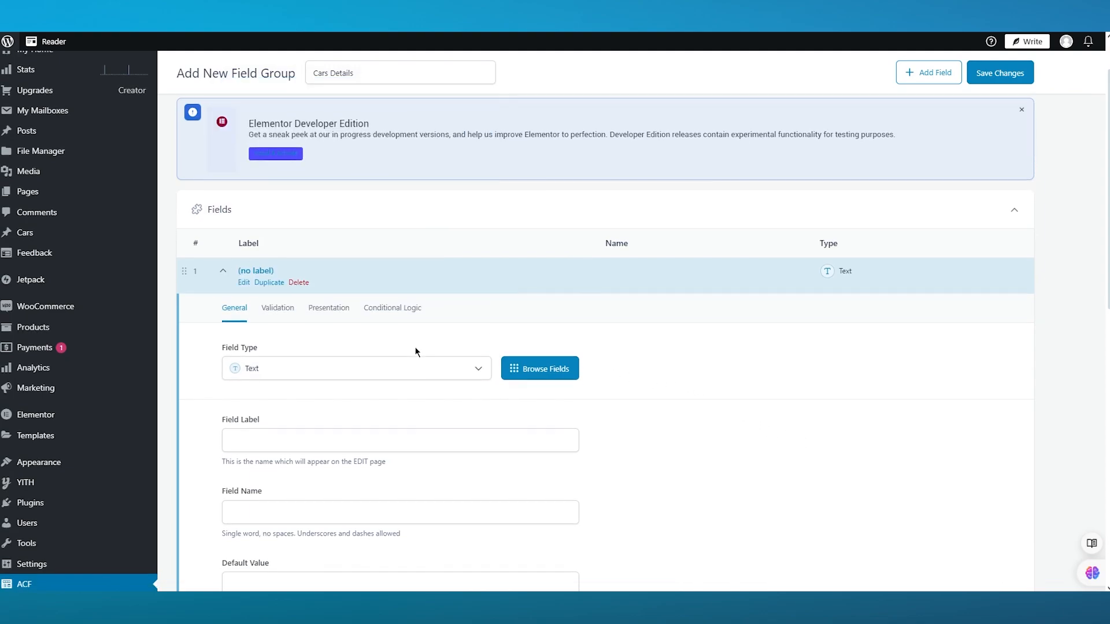
{"action": "left_click", "coordinate": [282, 328]}
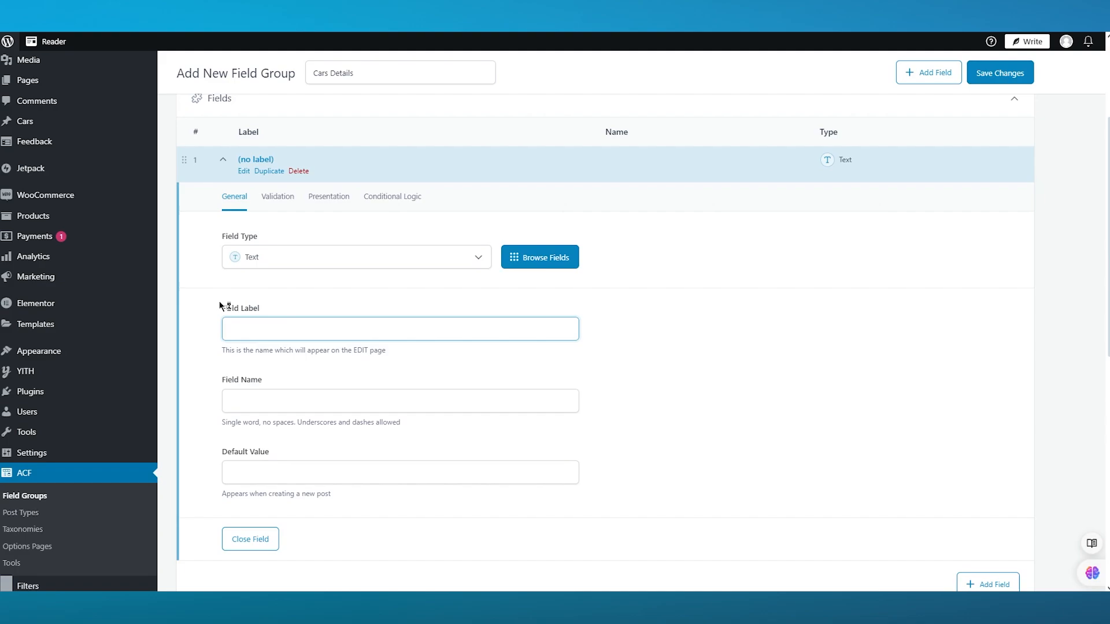
{"action": "type", "text": "Make"}
{"action": "left_click", "coordinate": [848, 334]}
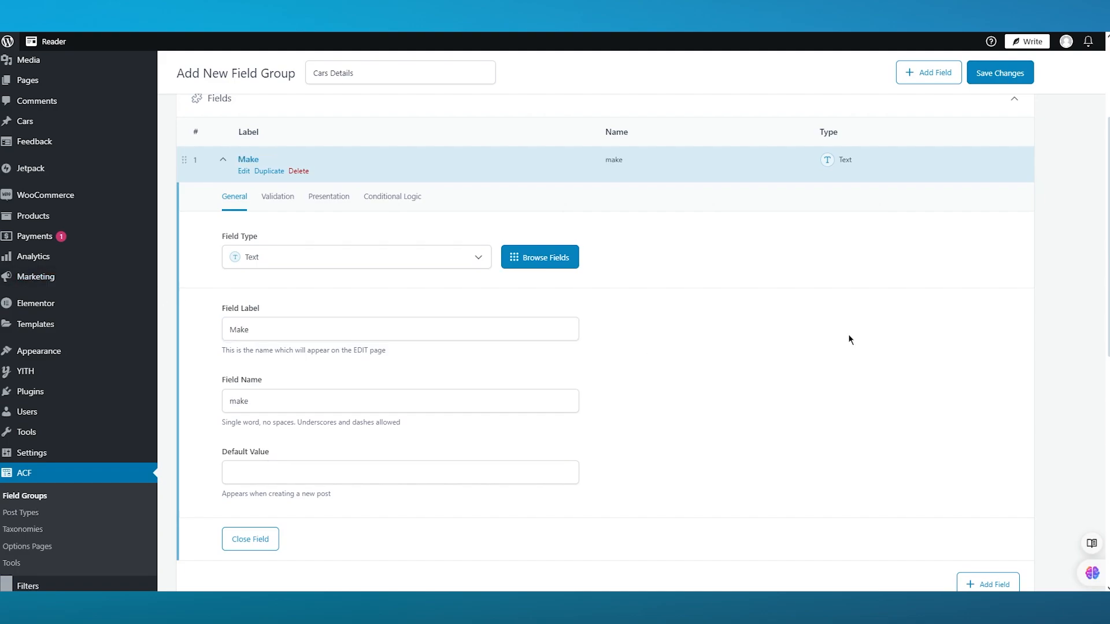
{"action": "left_click", "coordinate": [325, 465]}
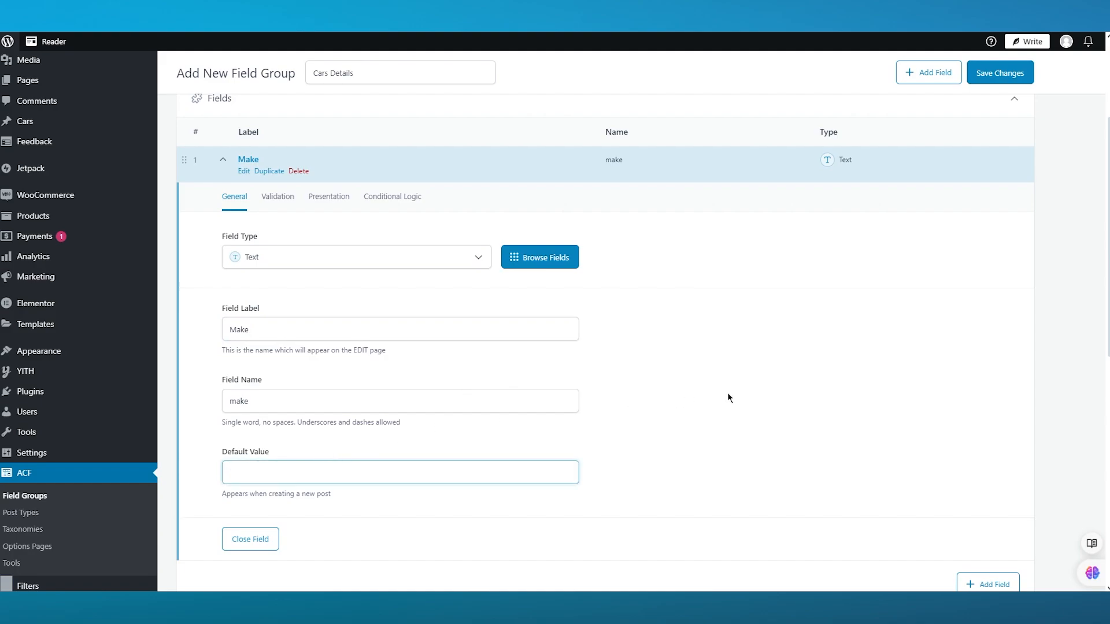
{"action": "type", "text": "Make"}
Add a second field to the group and collapse the Make field
{"action": "scroll", "coordinate": [606, 418], "scroll_direction": "down", "scroll_amount": 3}
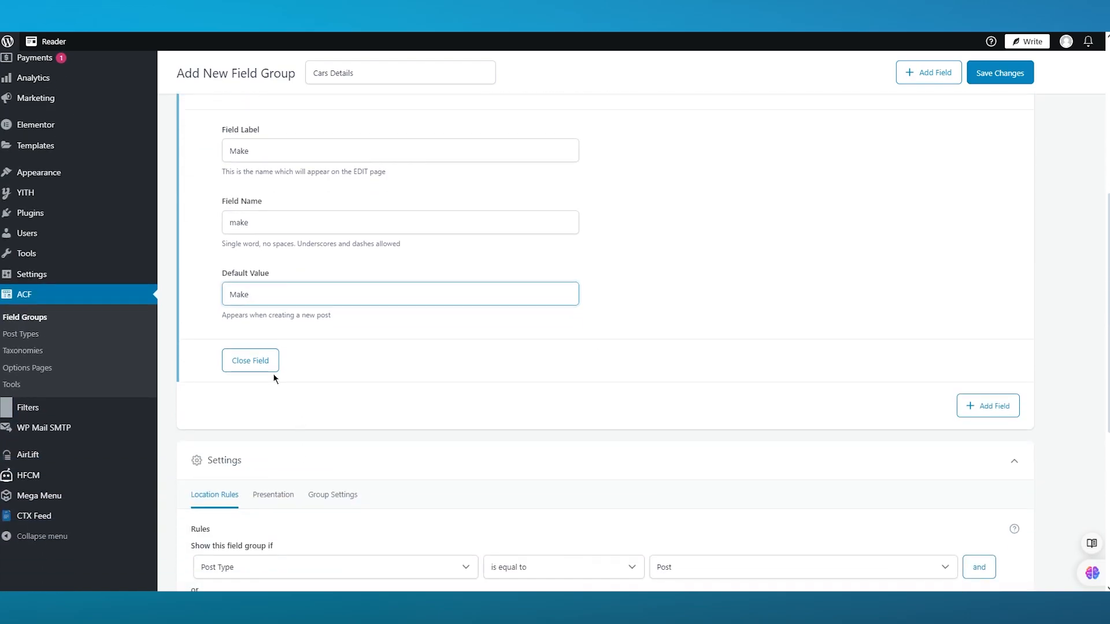
{"action": "scroll", "coordinate": [452, 340], "scroll_direction": "up", "scroll_amount": 3}
{"action": "scroll", "coordinate": [566, 298], "scroll_direction": "down", "scroll_amount": 4}
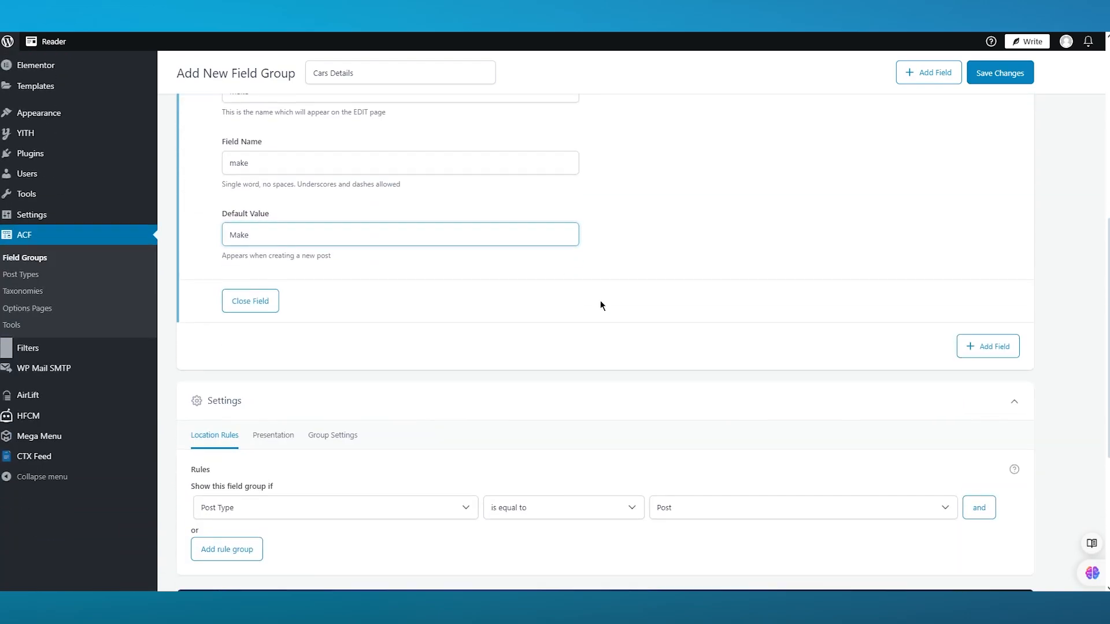
{"action": "left_click", "coordinate": [960, 349]}
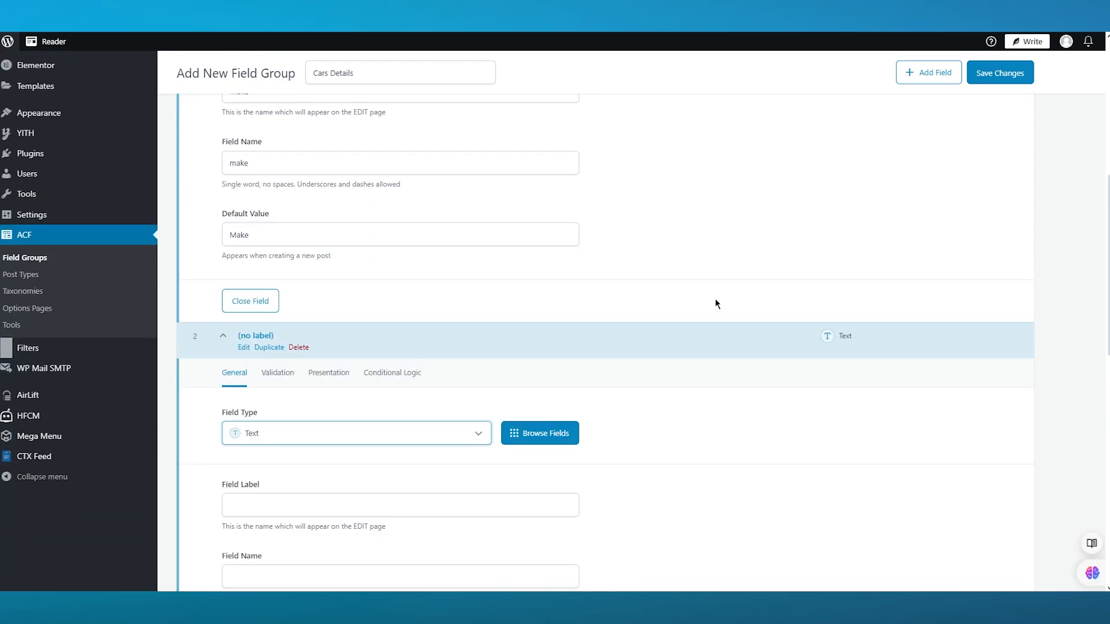
{"action": "left_click", "coordinate": [250, 300]}
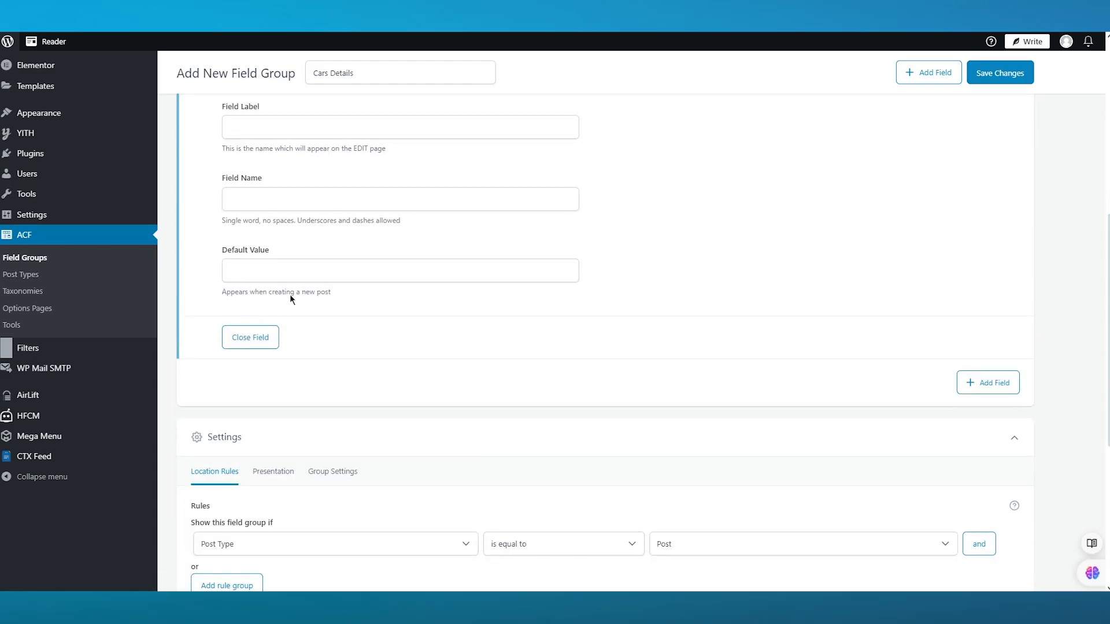
Label the second text field "Year", set its default value to "year" and collapse it
{"action": "scroll", "coordinate": [291, 298], "scroll_direction": "up", "scroll_amount": 6}
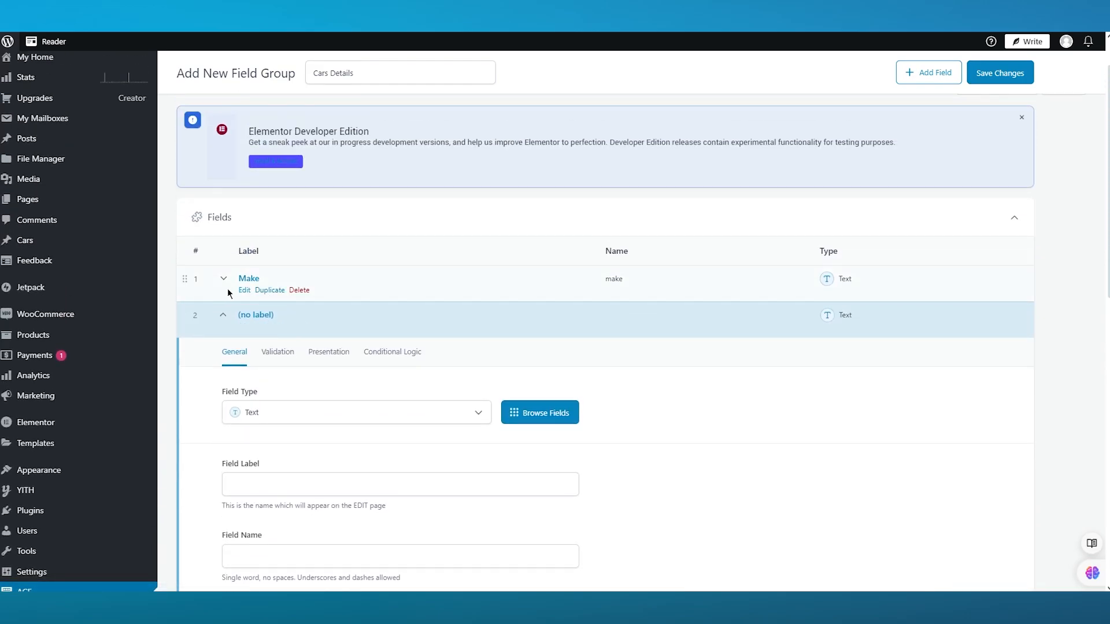
{"action": "scroll", "coordinate": [318, 359], "scroll_direction": "down", "scroll_amount": 2}
{"action": "left_click", "coordinate": [317, 360]}
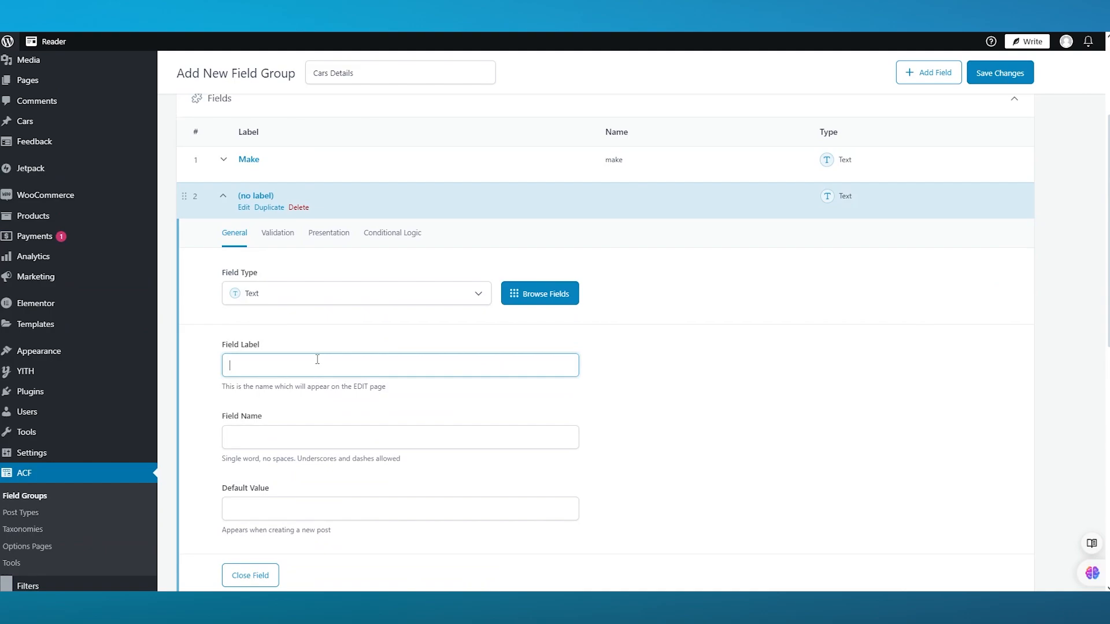
{"action": "type", "text": "Year"}
{"action": "left_click", "coordinate": [734, 349]}
{"action": "scroll", "coordinate": [729, 349], "scroll_direction": "down", "scroll_amount": 2}
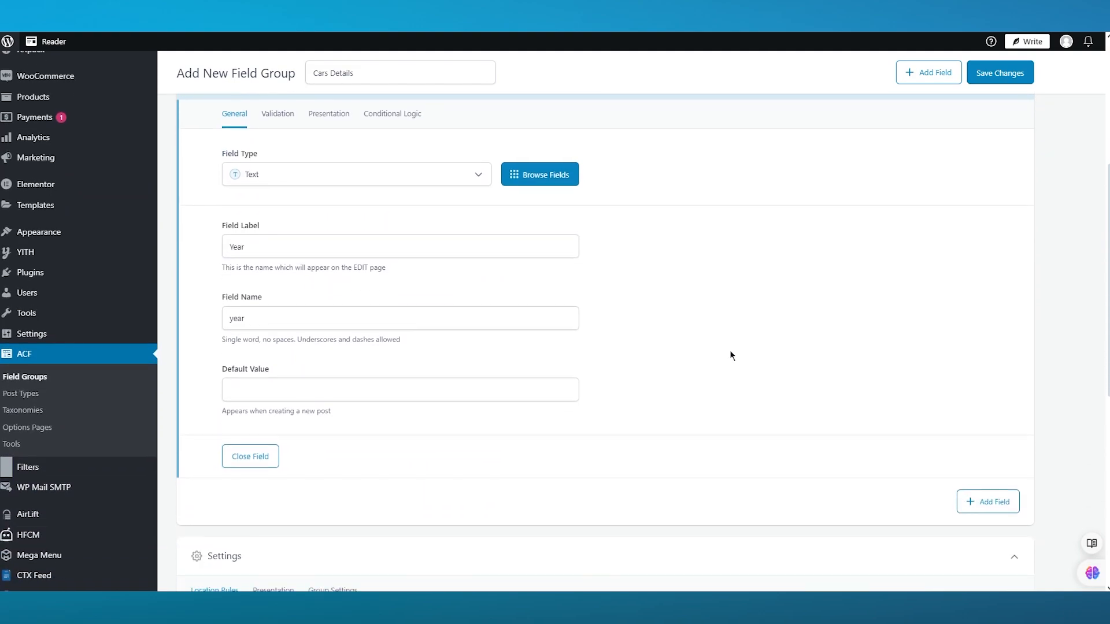
{"action": "left_click", "coordinate": [441, 385]}
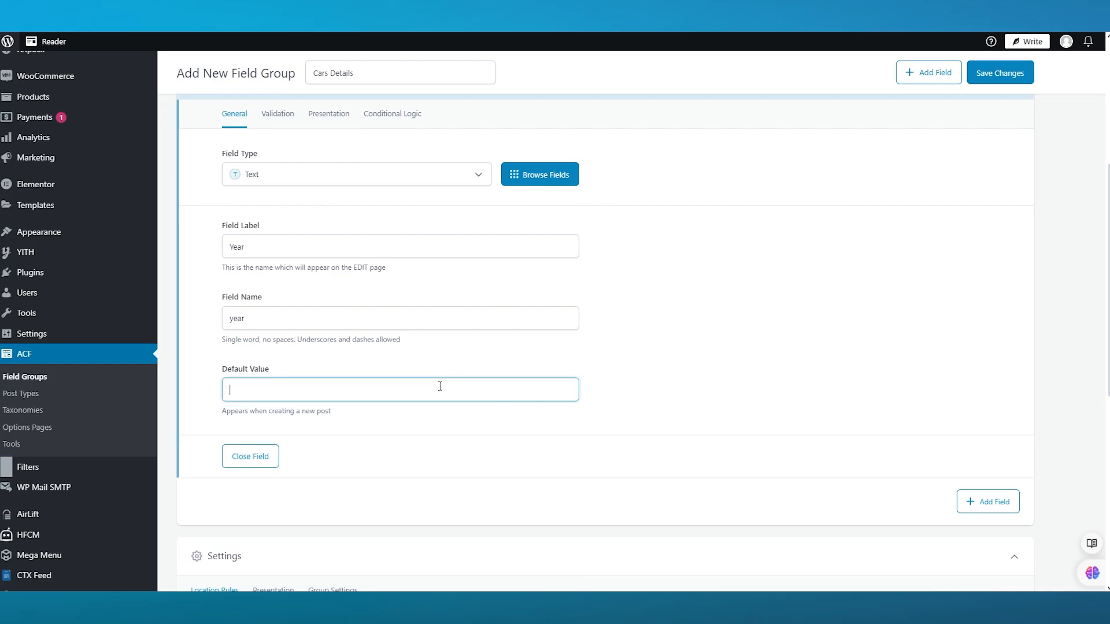
{"action": "type", "text": "year"}
{"action": "left_click", "coordinate": [245, 460]}
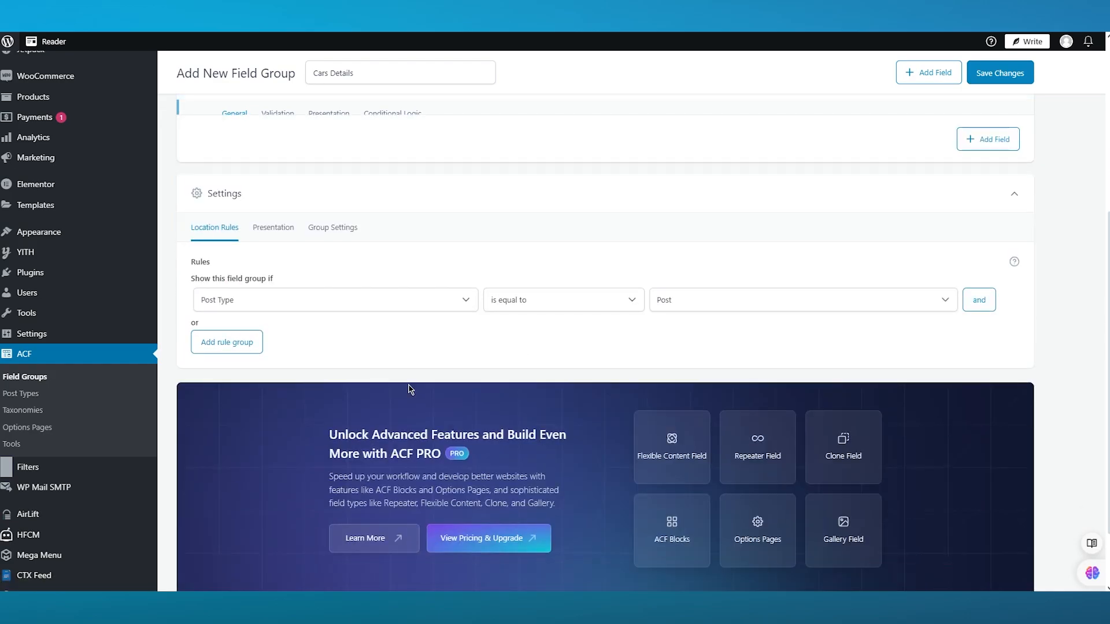
Add a third text field labelled "Color" to the group and collapse it
{"action": "scroll", "coordinate": [408, 384], "scroll_direction": "up", "scroll_amount": 4}
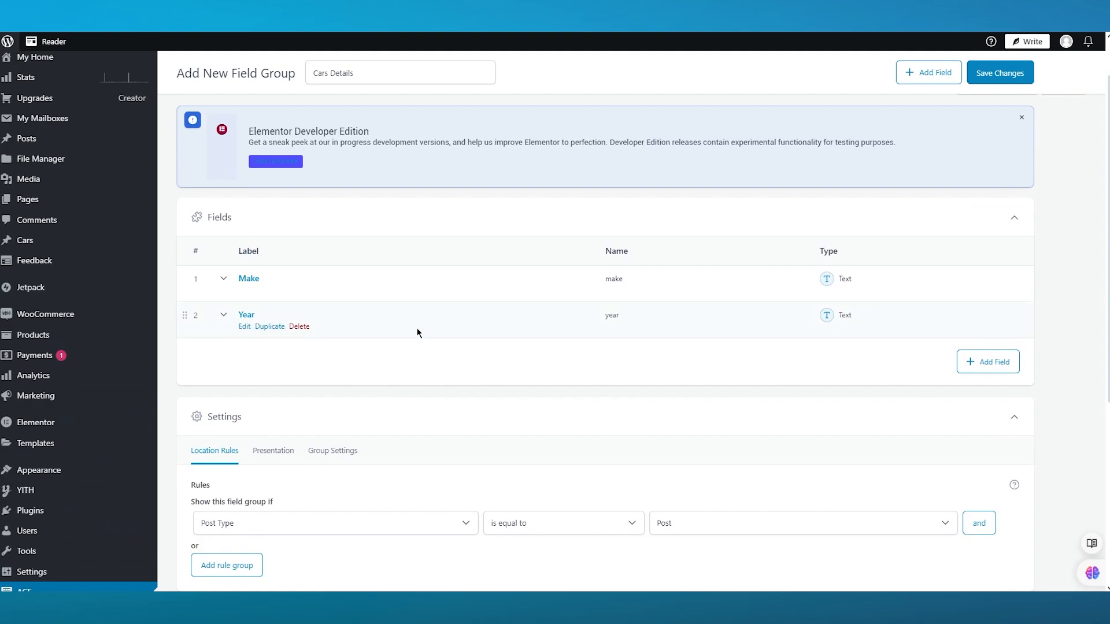
{"action": "scroll", "coordinate": [417, 328], "scroll_direction": "down", "scroll_amount": 1}
{"action": "left_click", "coordinate": [990, 304]}
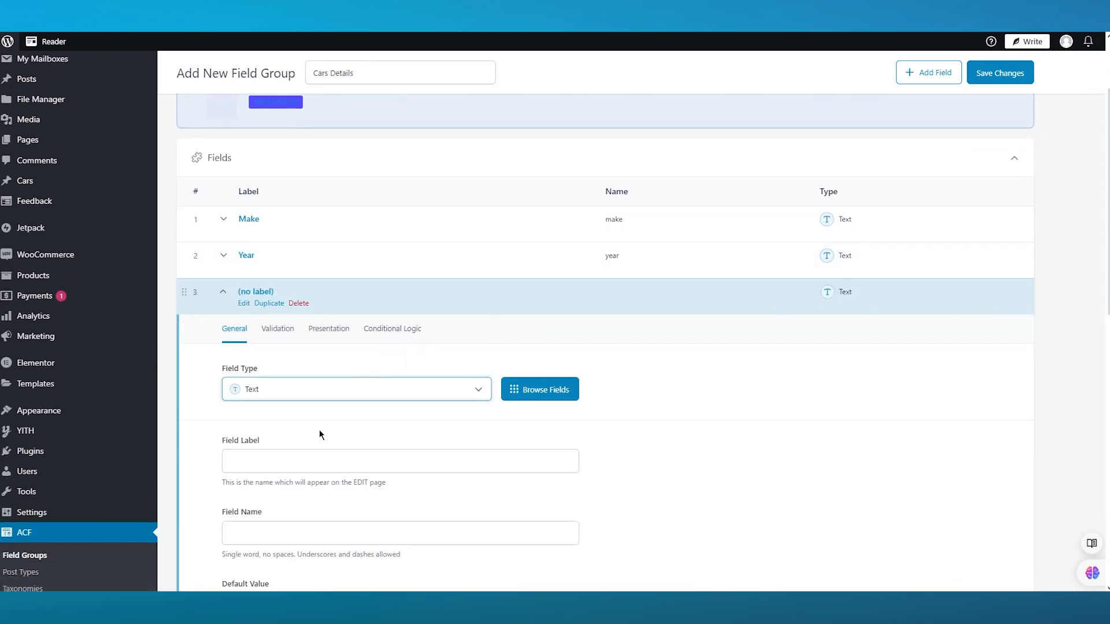
{"action": "left_click", "coordinate": [299, 465]}
{"action": "type", "text": "Color"}
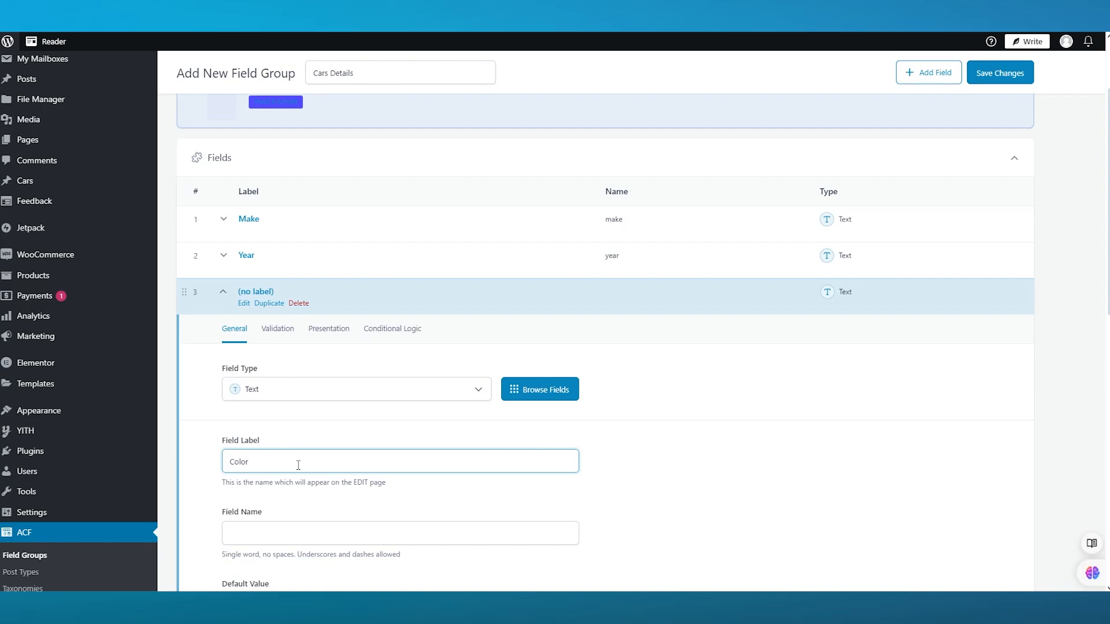
{"action": "left_click", "coordinate": [659, 442]}
{"action": "scroll", "coordinate": [585, 454], "scroll_direction": "down", "scroll_amount": 3}
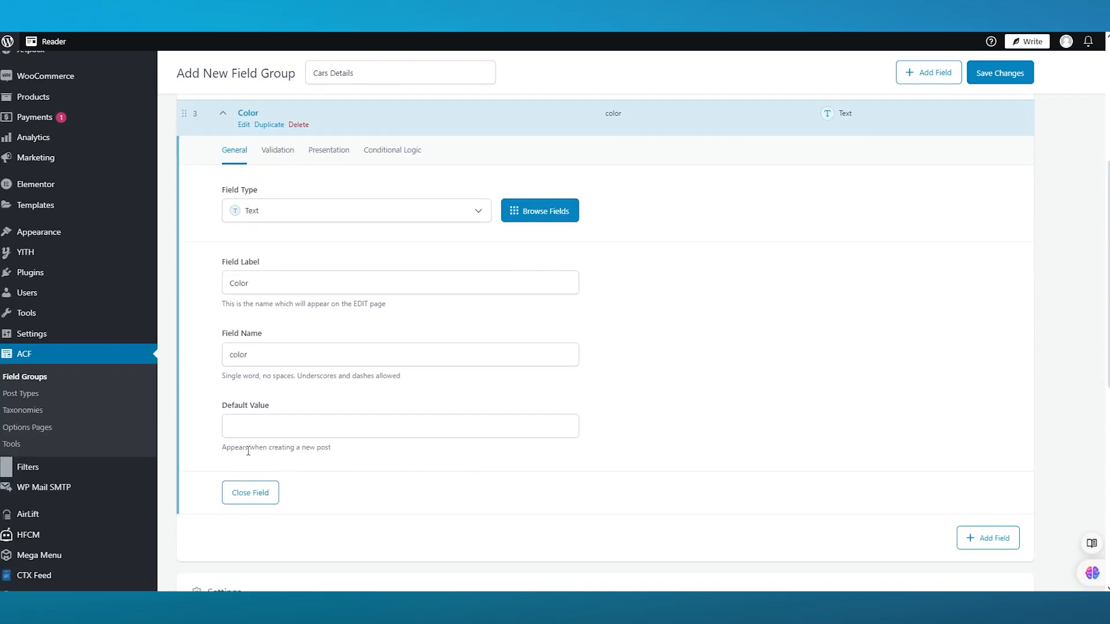
{"action": "left_click", "coordinate": [252, 493]}
Add a fourth text field labelled "Doors" to the group and collapse it
{"action": "left_click", "coordinate": [990, 161]}
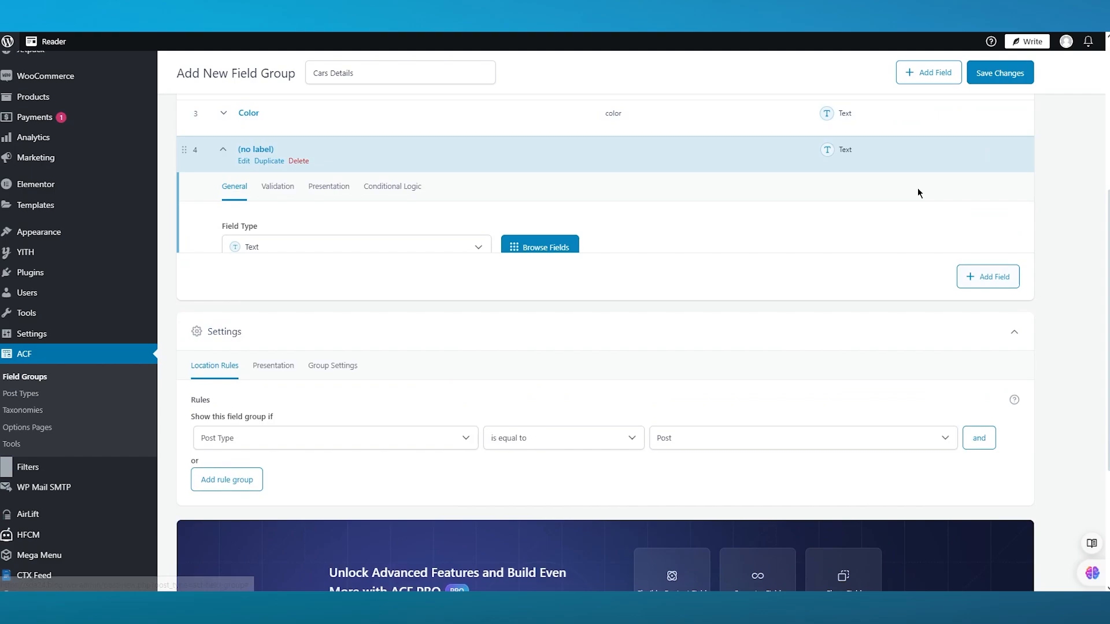
{"action": "left_click", "coordinate": [302, 317]}
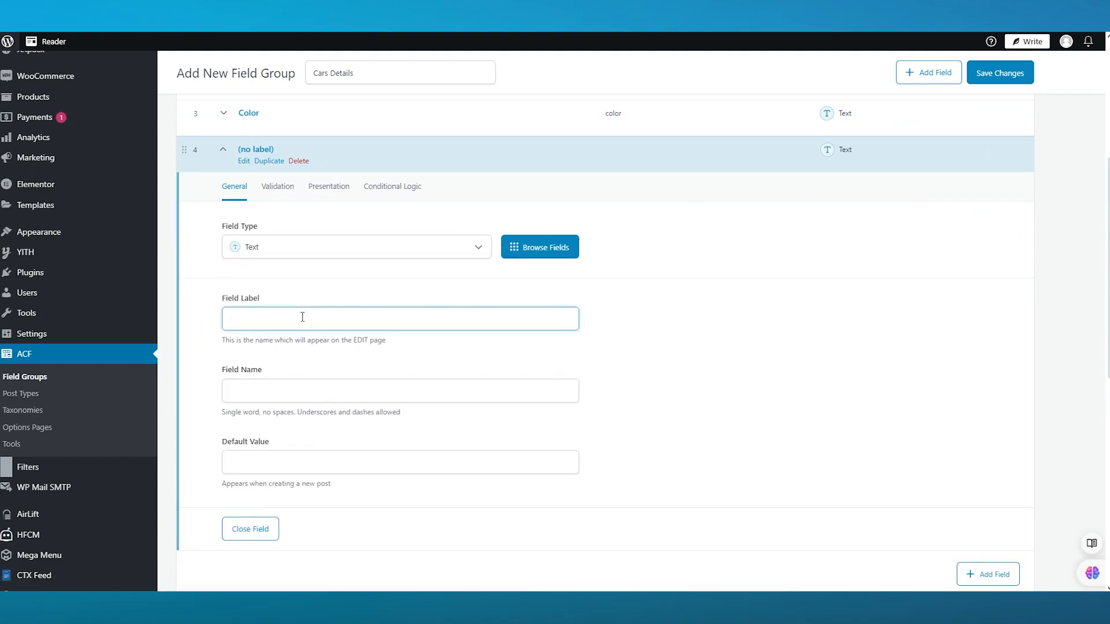
{"action": "type", "text": "Doors"}
{"action": "left_click", "coordinate": [878, 317]}
{"action": "scroll", "coordinate": [856, 323], "scroll_direction": "down", "scroll_amount": 4}
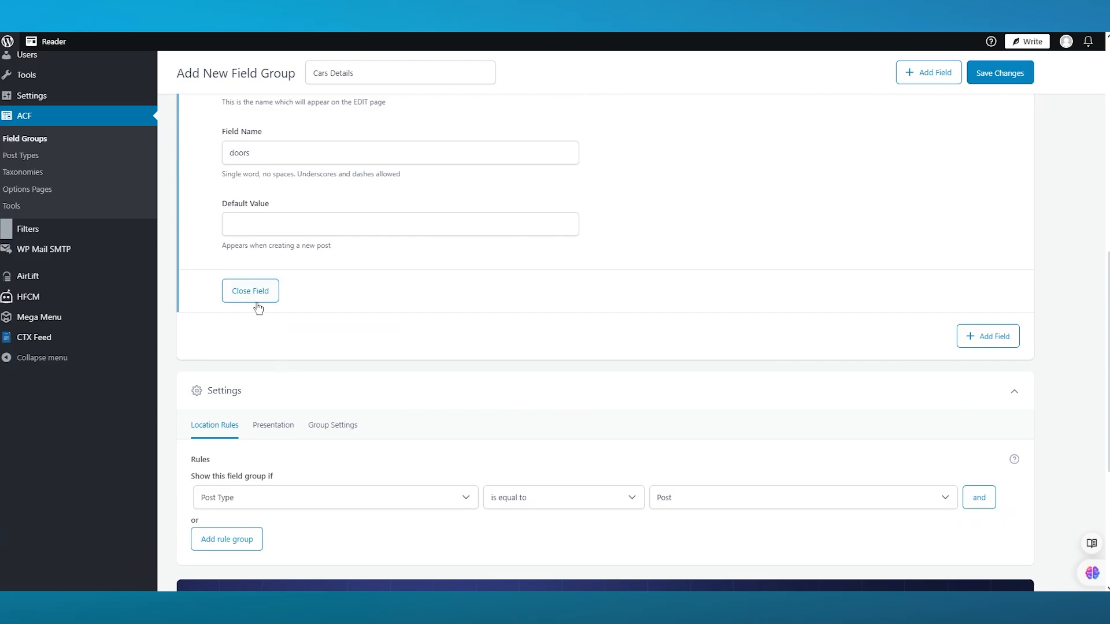
{"action": "left_click", "coordinate": [258, 308]}
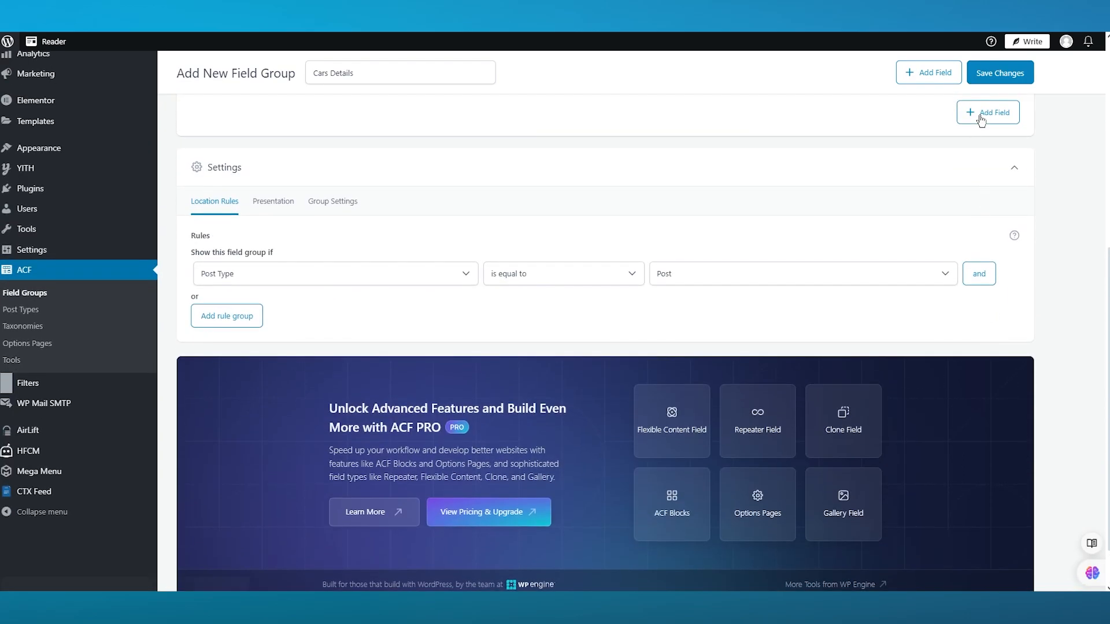
Add a fifth field labelled "Seats", set its type to Number and collapse it
{"action": "left_click", "coordinate": [981, 120]}
{"action": "left_click", "coordinate": [306, 270]}
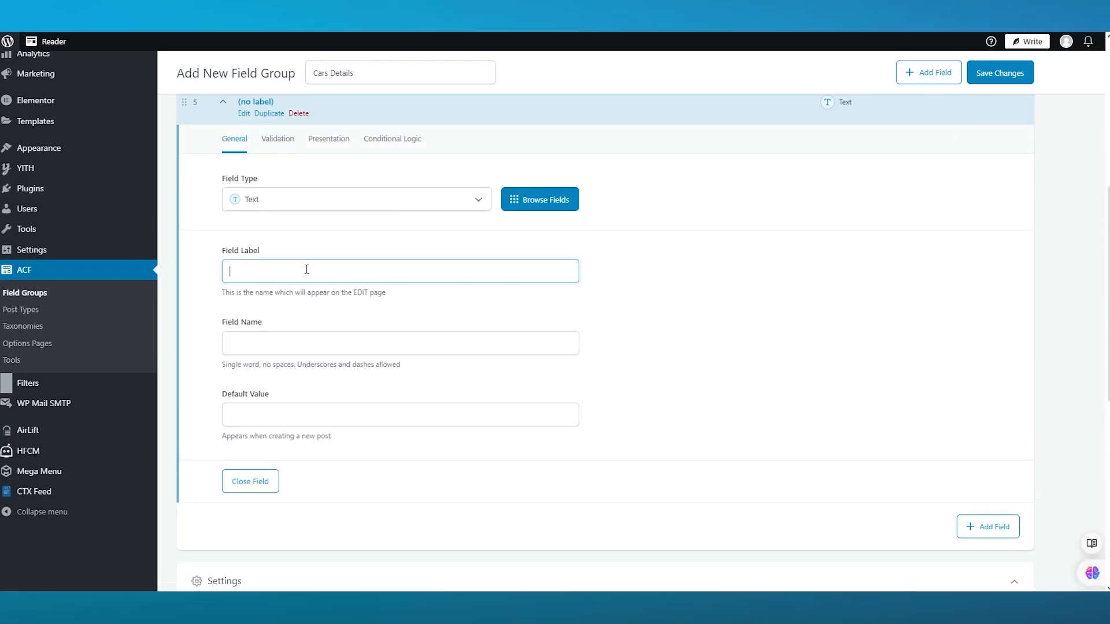
{"action": "type", "text": "Seats"}
{"action": "left_click", "coordinate": [411, 209]}
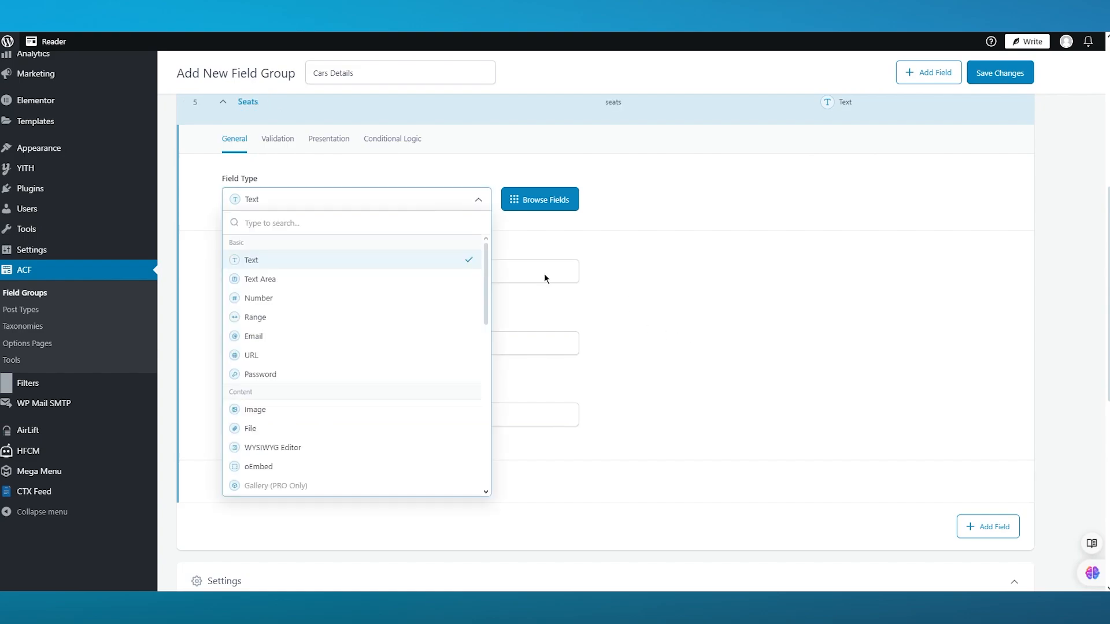
{"action": "left_click", "coordinate": [350, 310]}
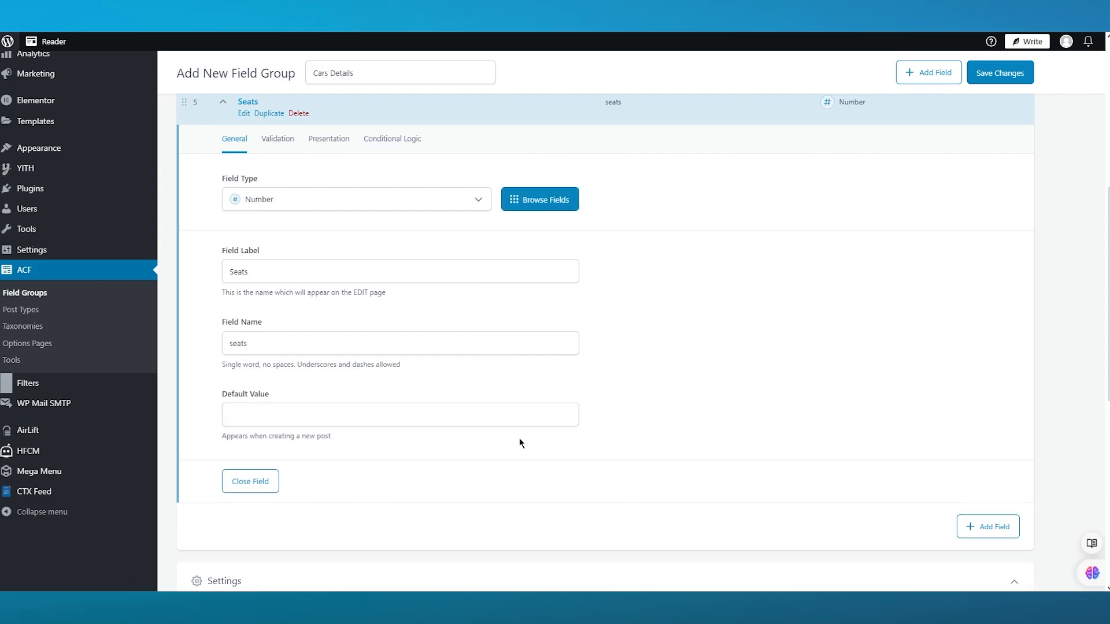
{"action": "left_click", "coordinate": [249, 480]}
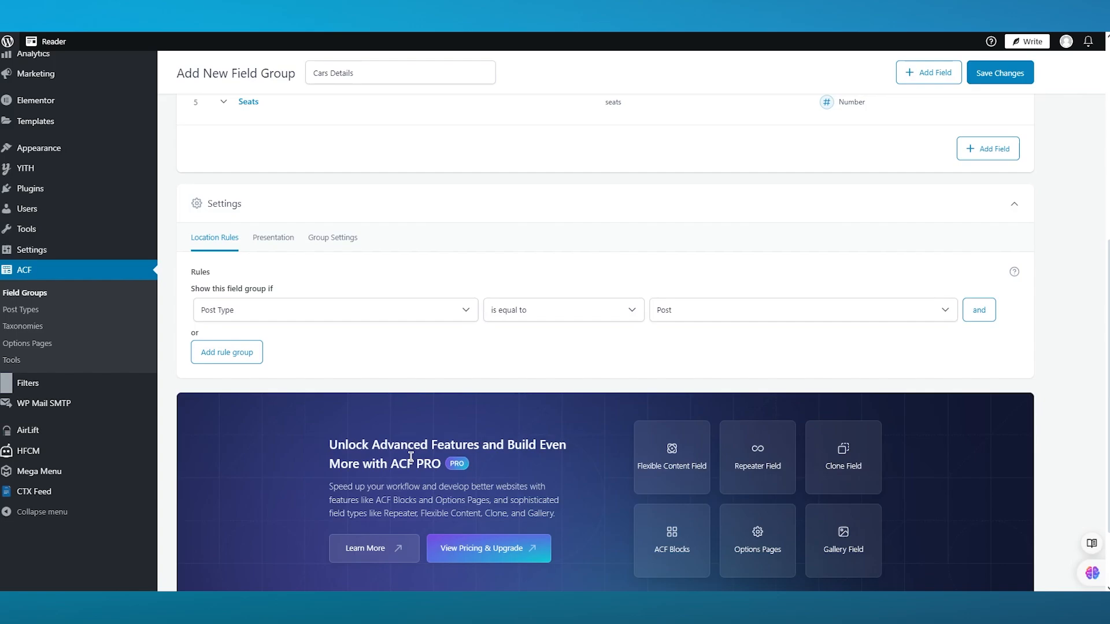
Add a sixth field labelled "Transmission" and set its type to Checkbox
{"action": "scroll", "coordinate": [477, 355], "scroll_direction": "up", "scroll_amount": 5}
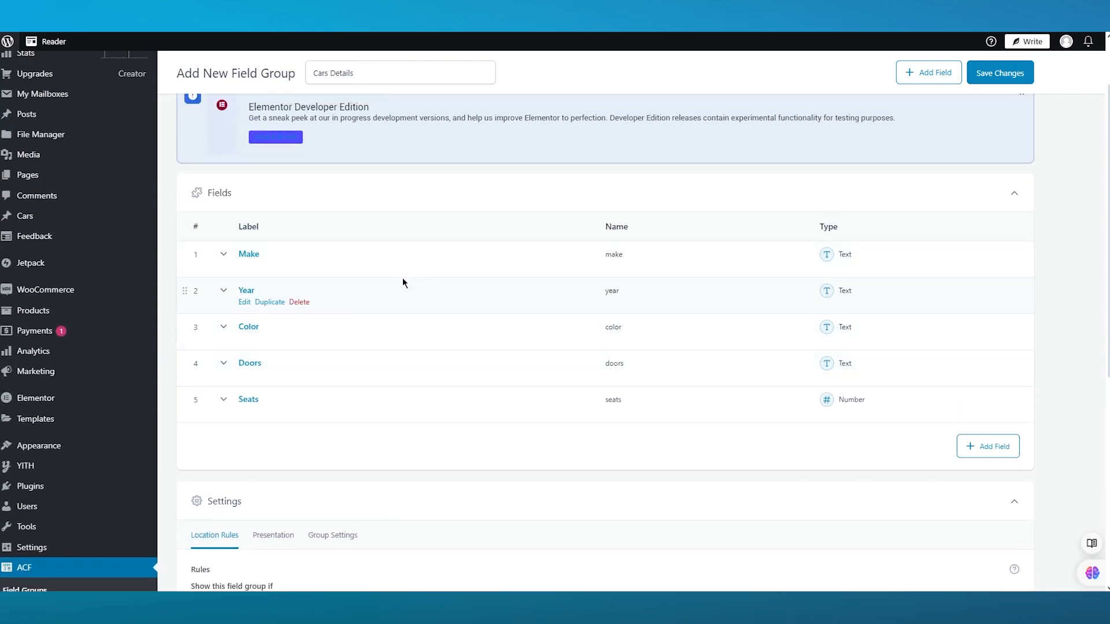
{"action": "left_click", "coordinate": [988, 447]}
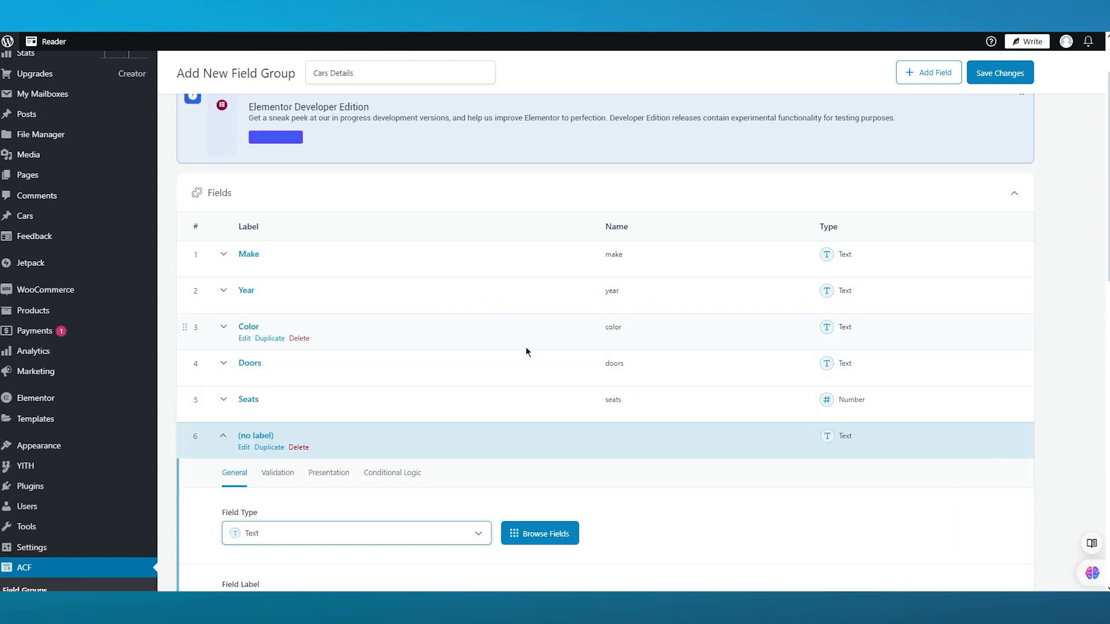
{"action": "scroll", "coordinate": [359, 515], "scroll_direction": "down", "scroll_amount": 4}
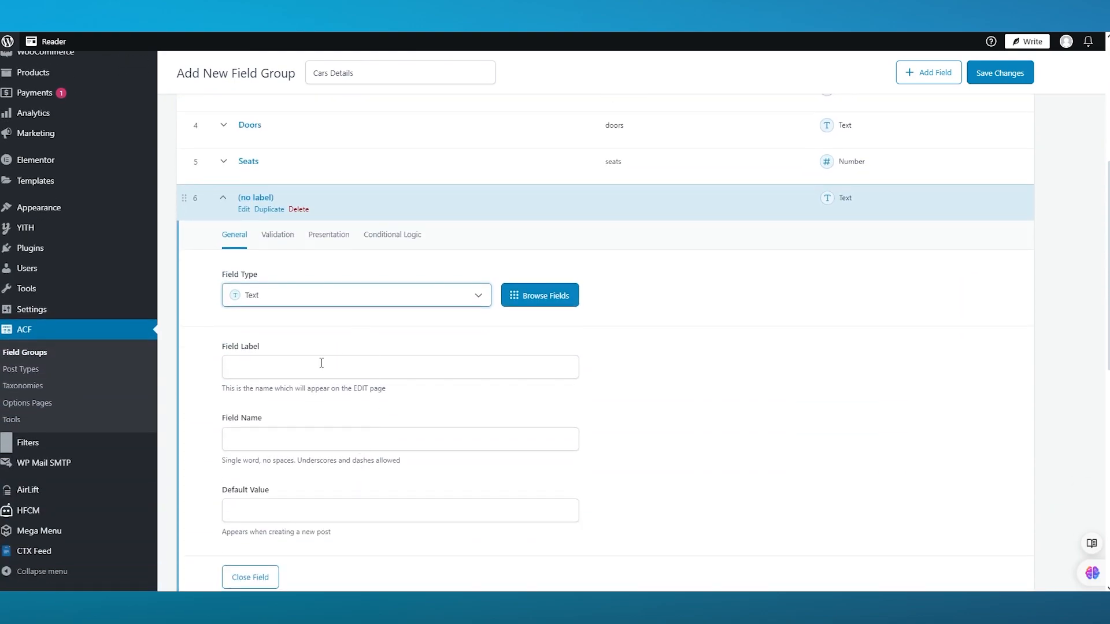
{"action": "left_click", "coordinate": [322, 362]}
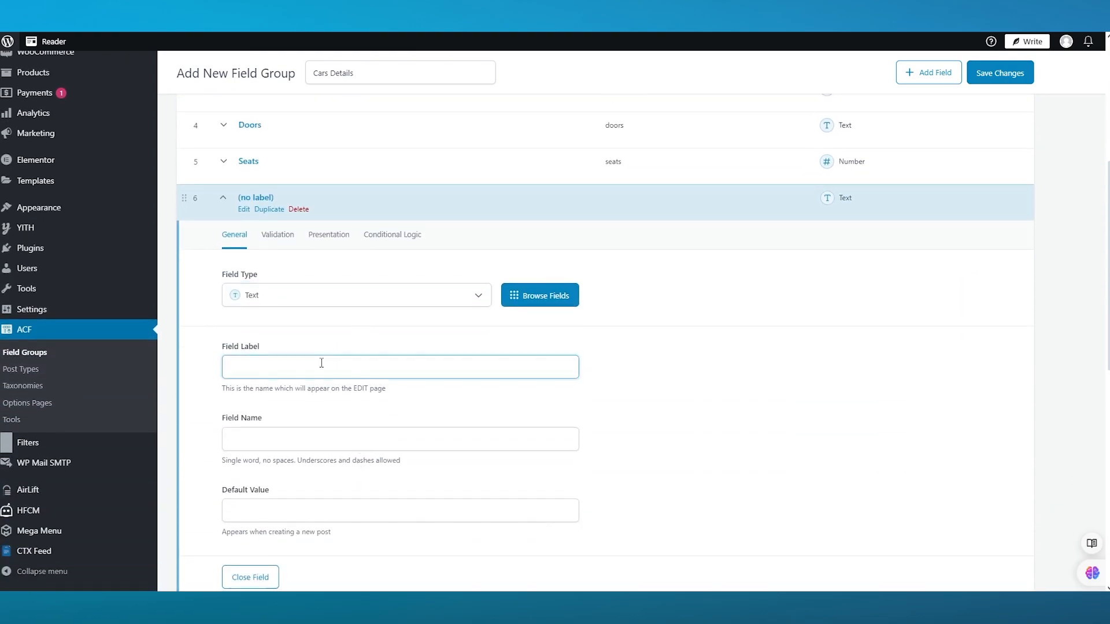
{"action": "type", "text": "Transmission"}
{"action": "left_click", "coordinate": [318, 293]}
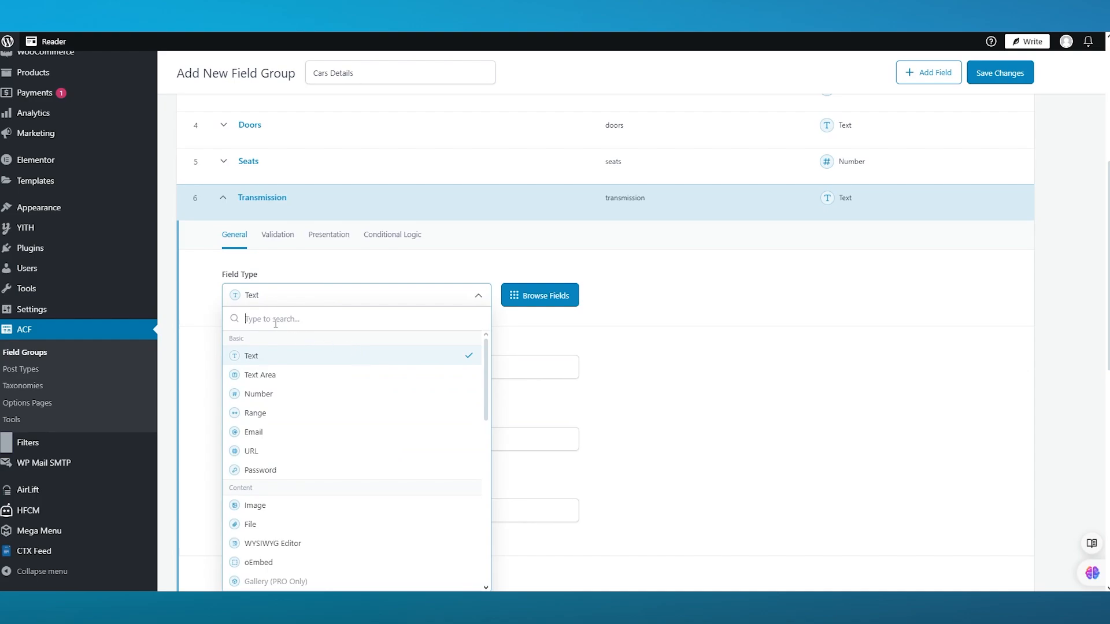
{"action": "type", "text": "sec"}
{"action": "key", "text": "BackSpace"}
{"action": "key", "text": "BackSpace"}
{"action": "key", "text": "BackSpace"}
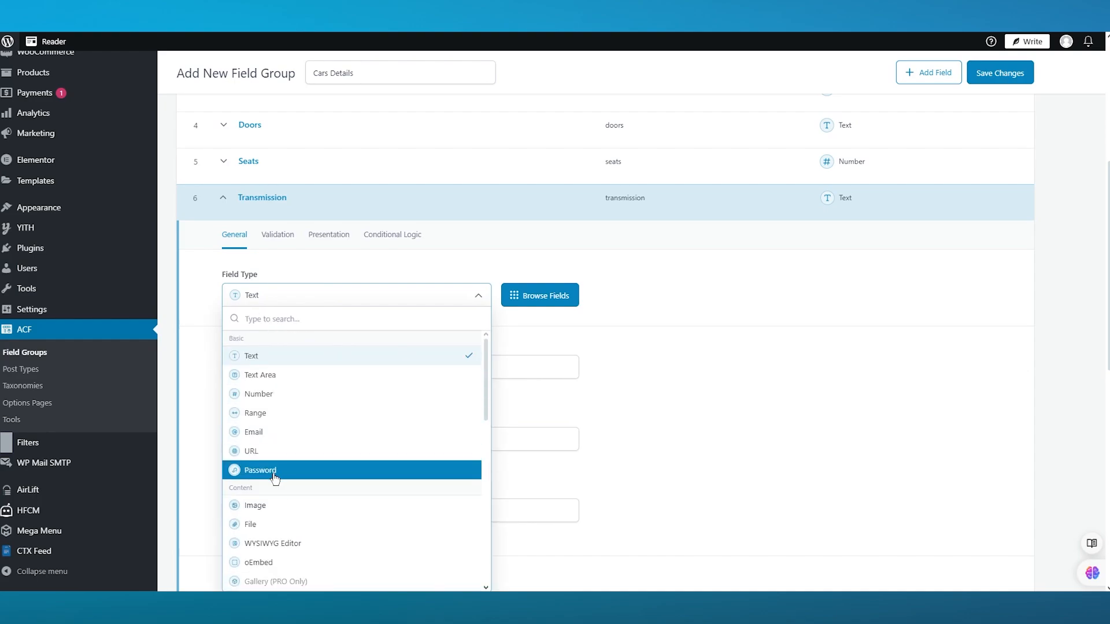
{"action": "scroll", "coordinate": [272, 475], "scroll_direction": "down", "scroll_amount": 4}
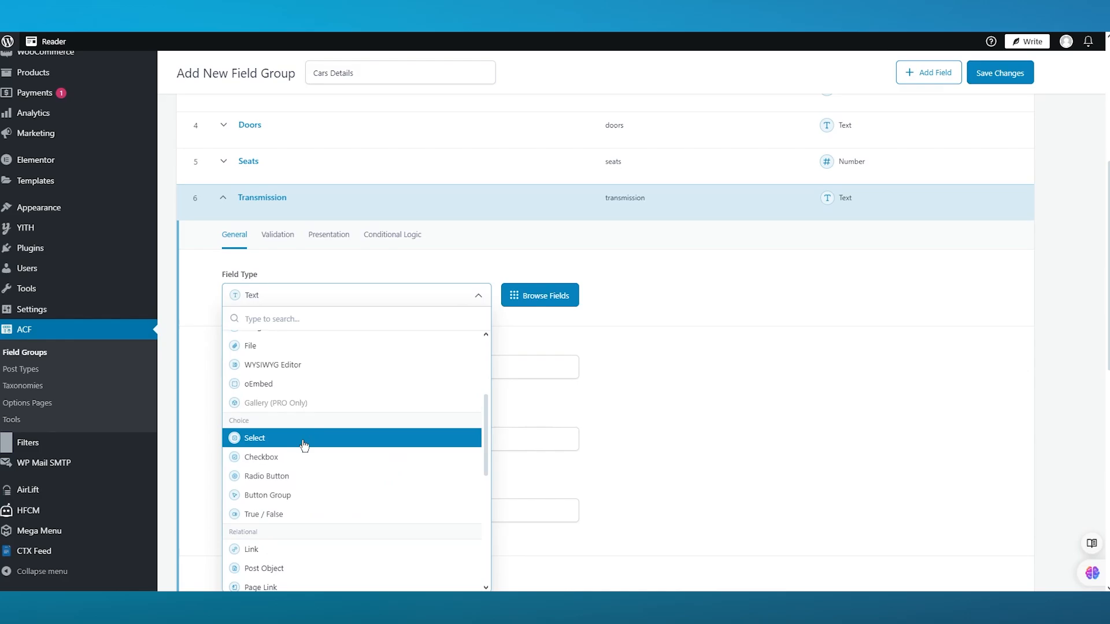
{"action": "left_click", "coordinate": [305, 456]}
Enter "Automatic" and "Manual" as the choices of the Transmission field, one per line, and collapse the field
{"action": "scroll", "coordinate": [302, 451], "scroll_direction": "down", "scroll_amount": 3}
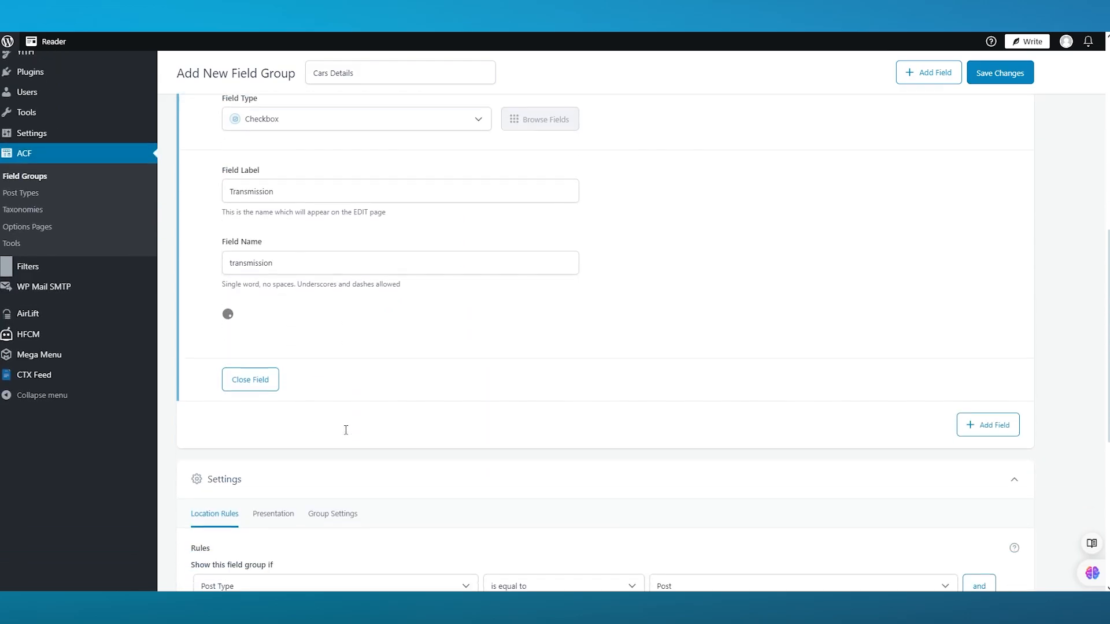
{"action": "left_click", "coordinate": [264, 349]}
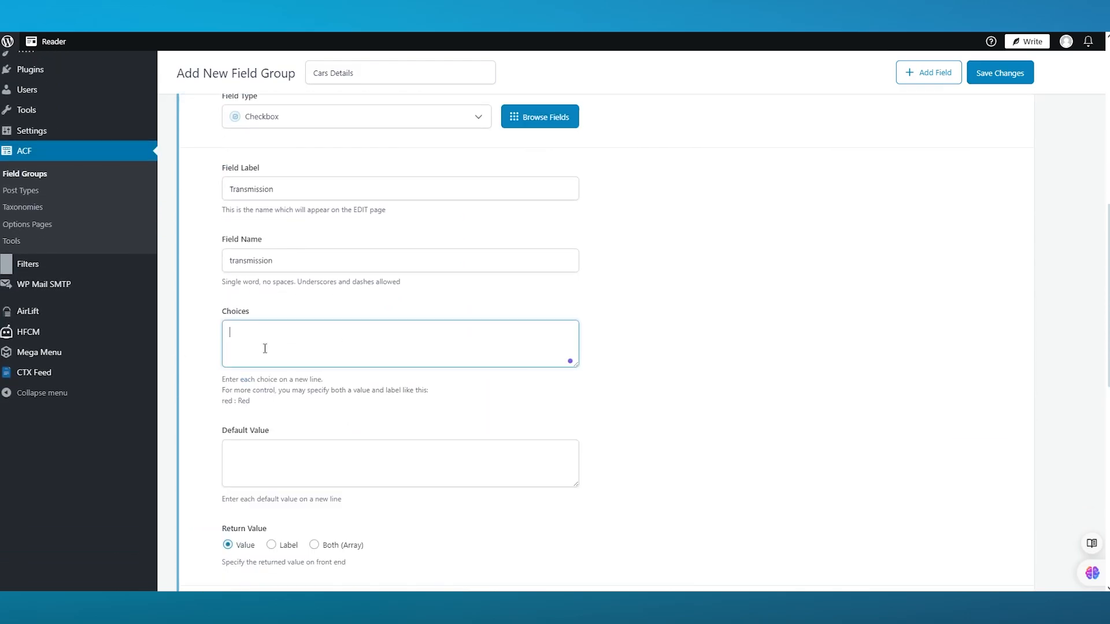
{"action": "type", "text": "Automatic"}
{"action": "key", "text": "Return"}
{"action": "type", "text": "Manual"}
{"action": "scroll", "coordinate": [264, 349], "scroll_direction": "down", "scroll_amount": 3}
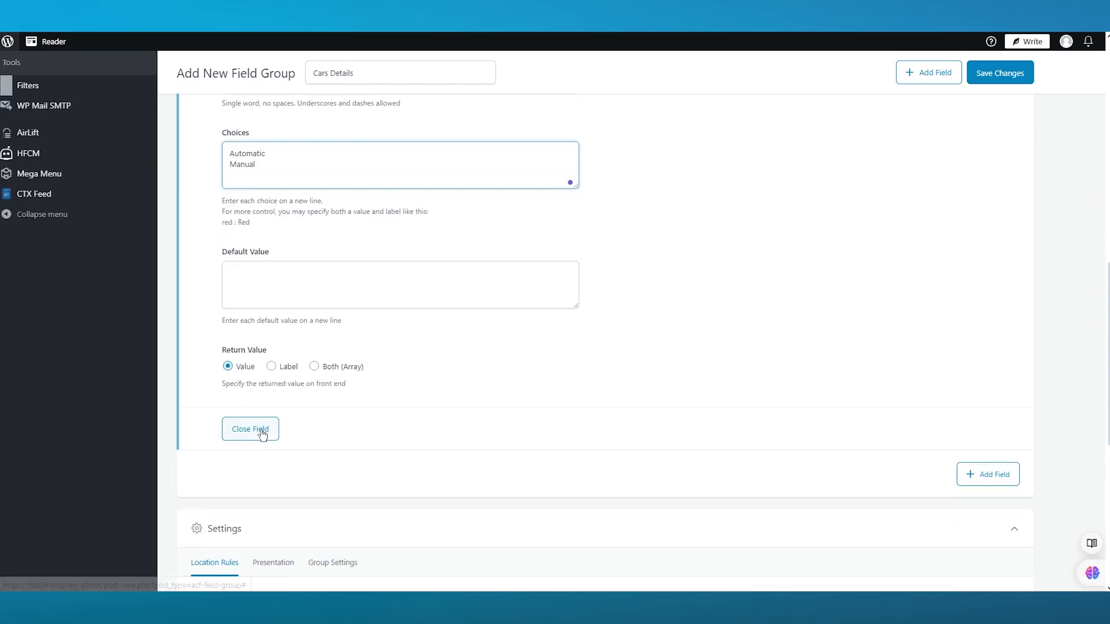
{"action": "left_click", "coordinate": [267, 429]}
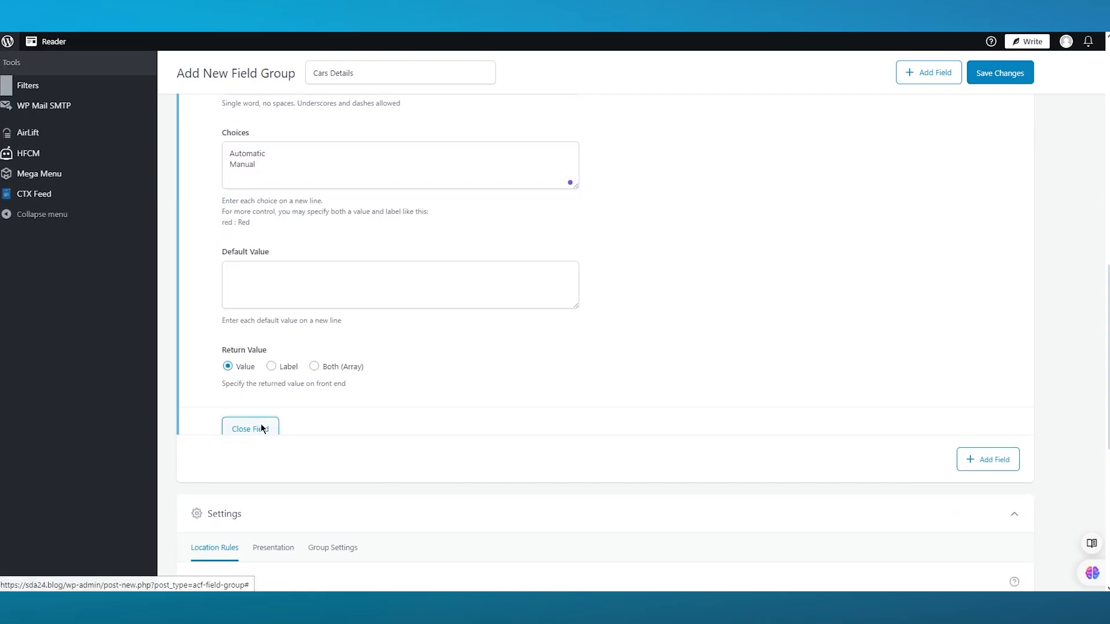
Add a seventh field of type Number labelled "rice" and save the field group
{"action": "scroll", "coordinate": [519, 322], "scroll_direction": "up", "scroll_amount": 7}
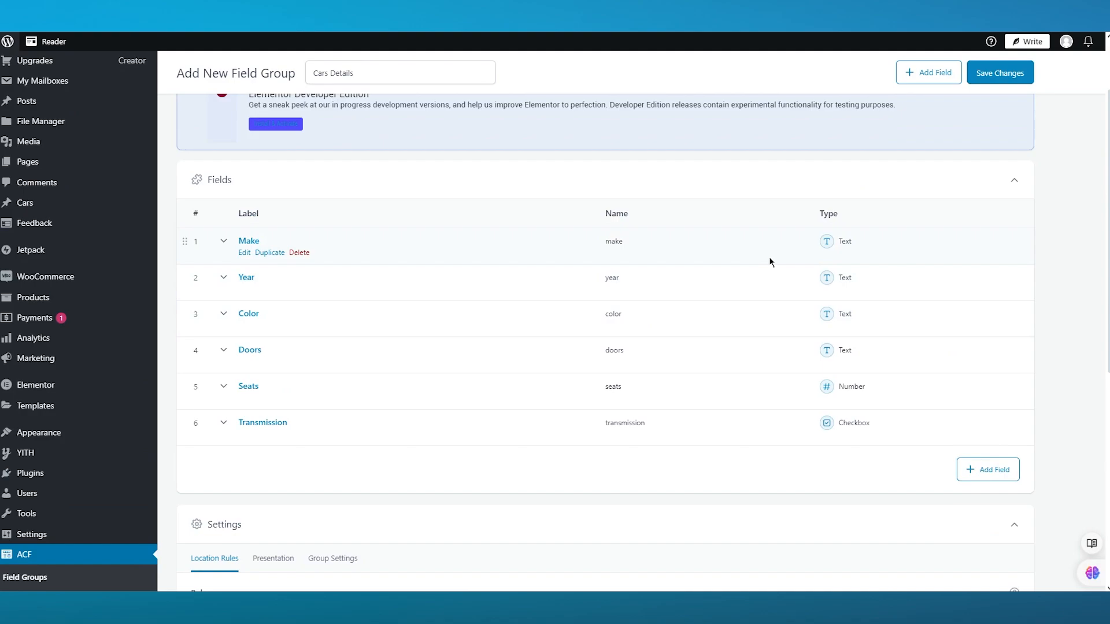
{"action": "left_click", "coordinate": [989, 471]}
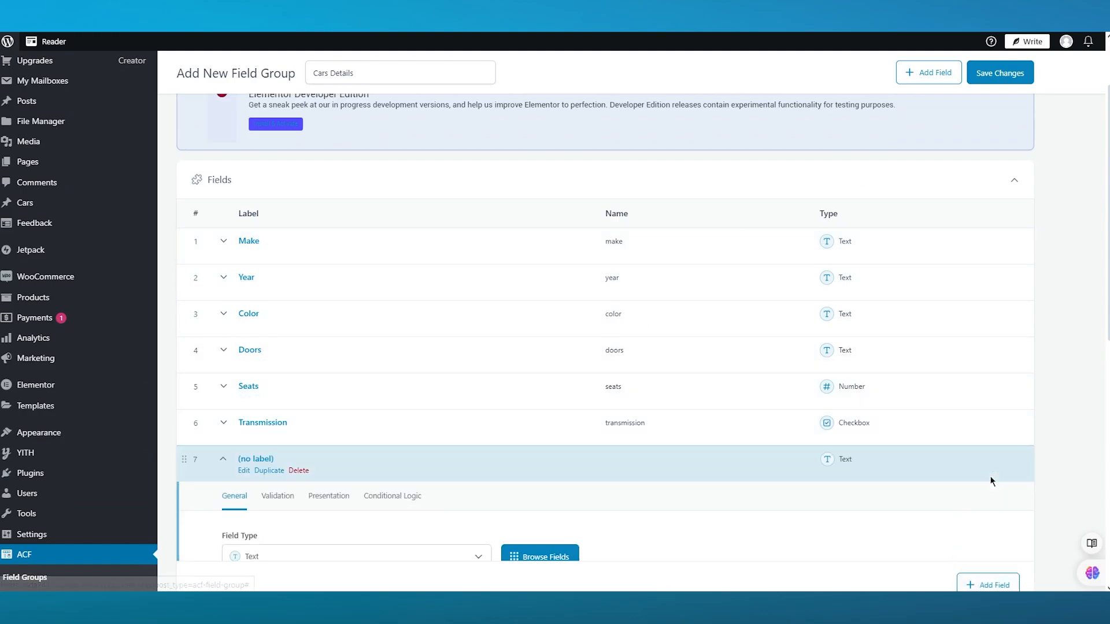
{"action": "scroll", "coordinate": [312, 569], "scroll_direction": "down", "scroll_amount": 3}
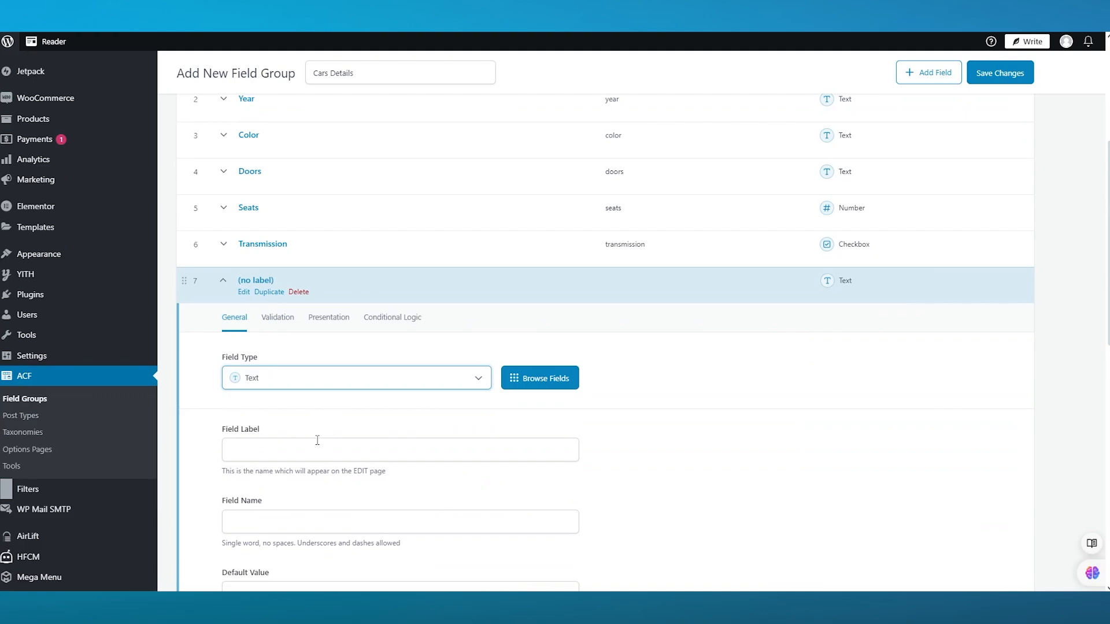
{"action": "left_click", "coordinate": [304, 383]}
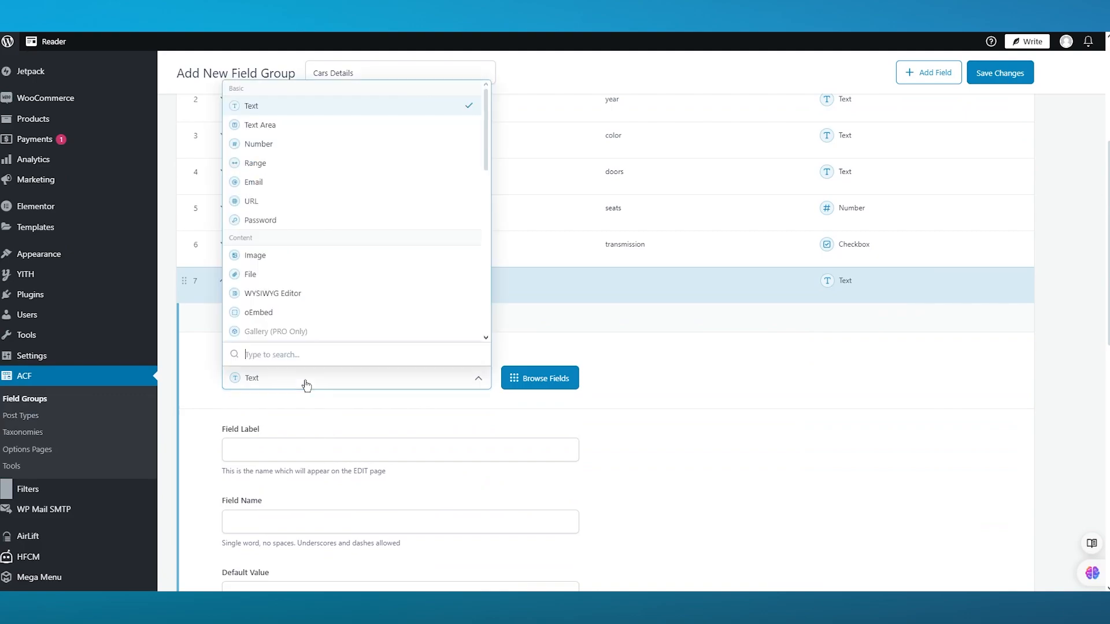
{"action": "left_click", "coordinate": [316, 143]}
{"action": "left_click", "coordinate": [277, 457]}
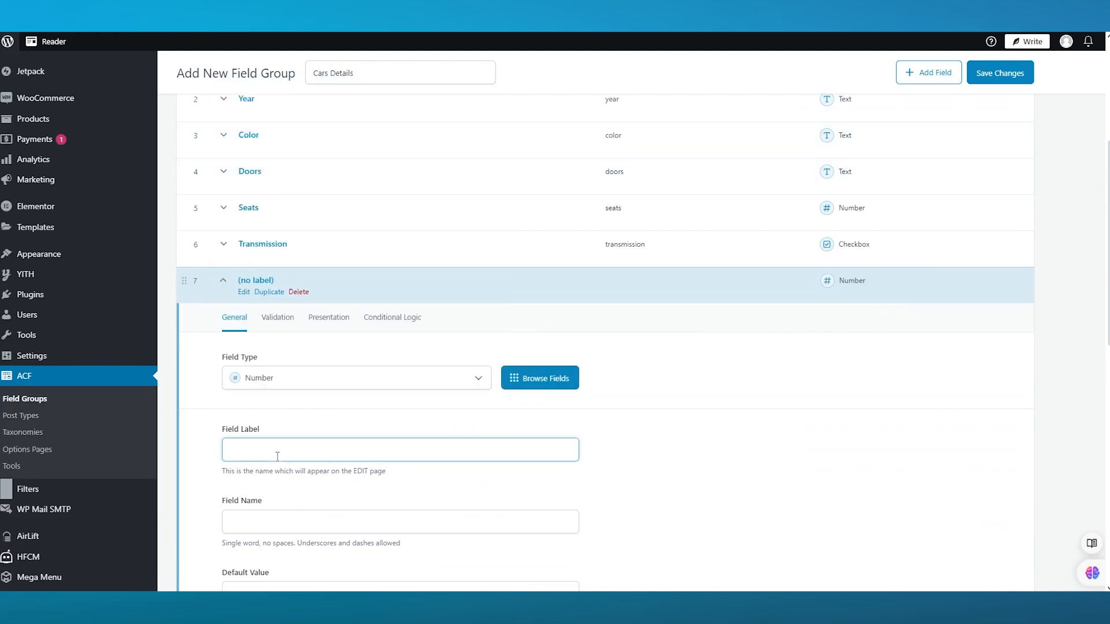
{"action": "type", "text": "rate"}
{"action": "key", "text": "Return"}
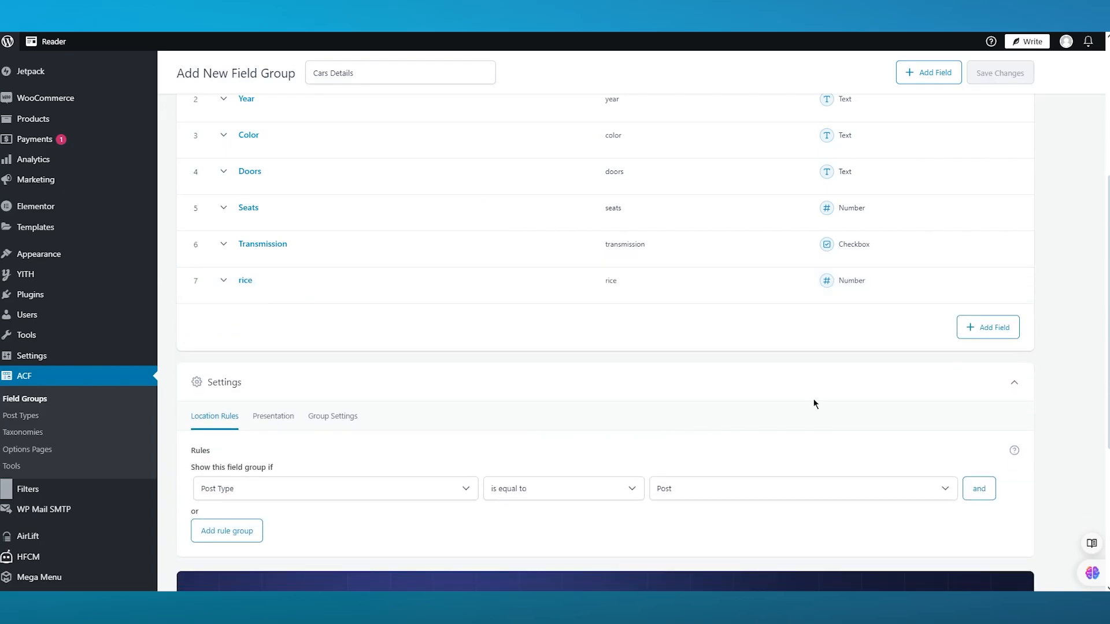
{"action": "scroll", "coordinate": [814, 403], "scroll_direction": "down", "scroll_amount": 3}
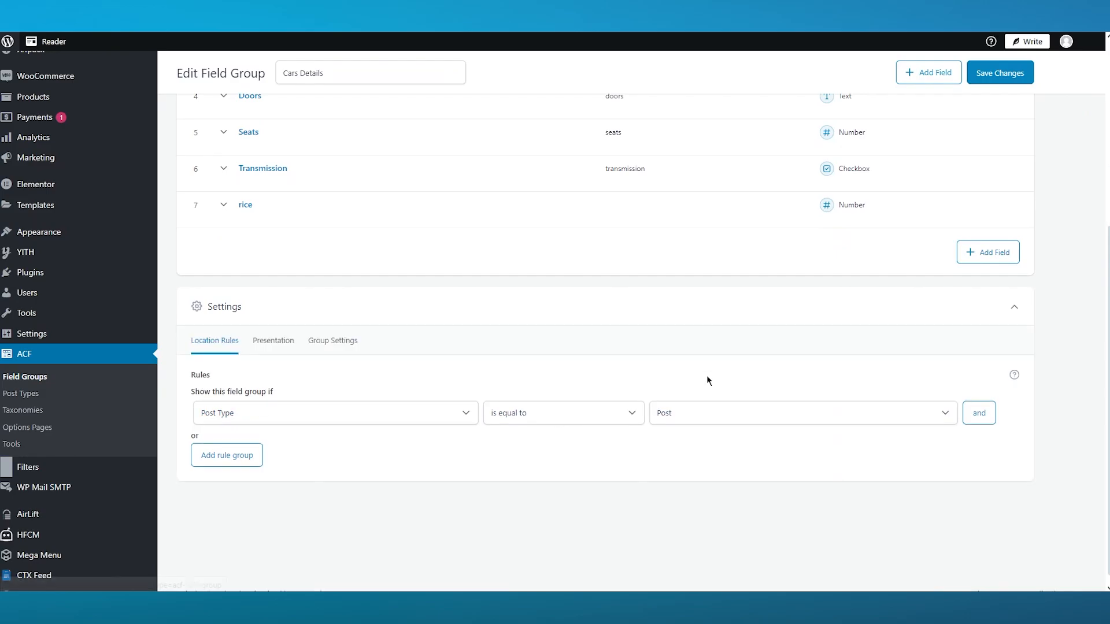
Set the field group's location rule to show when Post Type is equal to Car, and save the changes
{"action": "scroll", "coordinate": [626, 304], "scroll_direction": "down", "scroll_amount": 4}
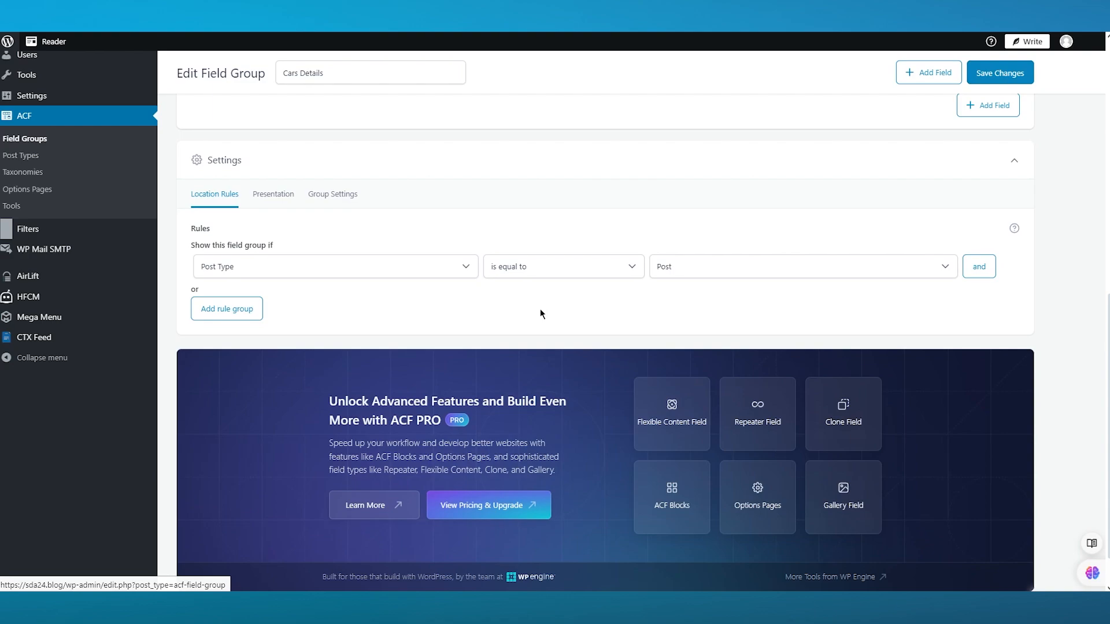
{"action": "left_click", "coordinate": [658, 267]}
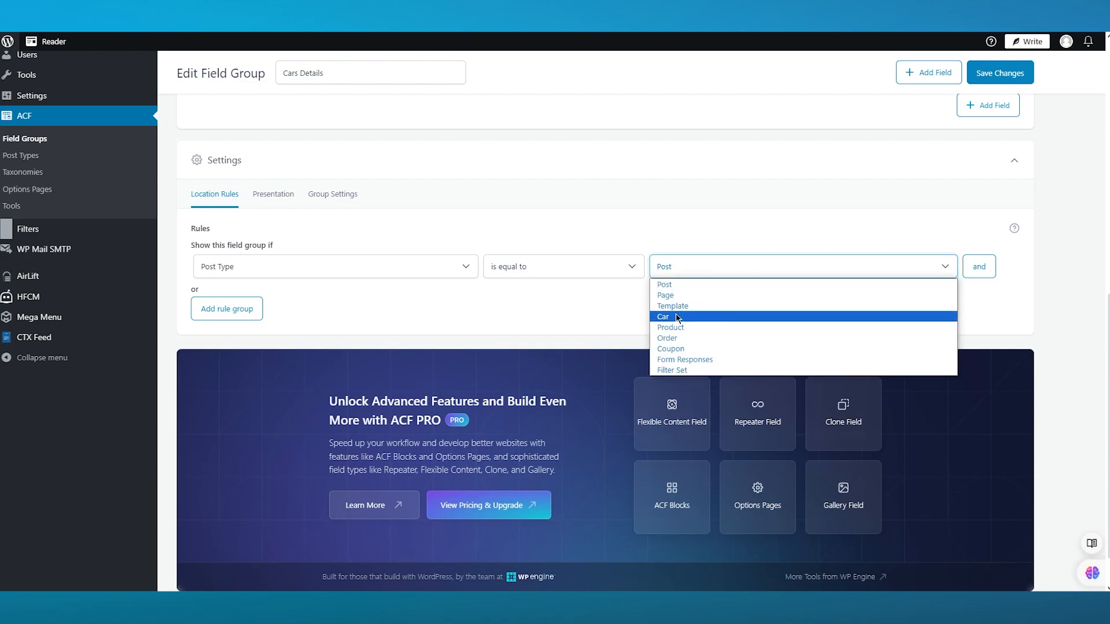
{"action": "left_click", "coordinate": [677, 316]}
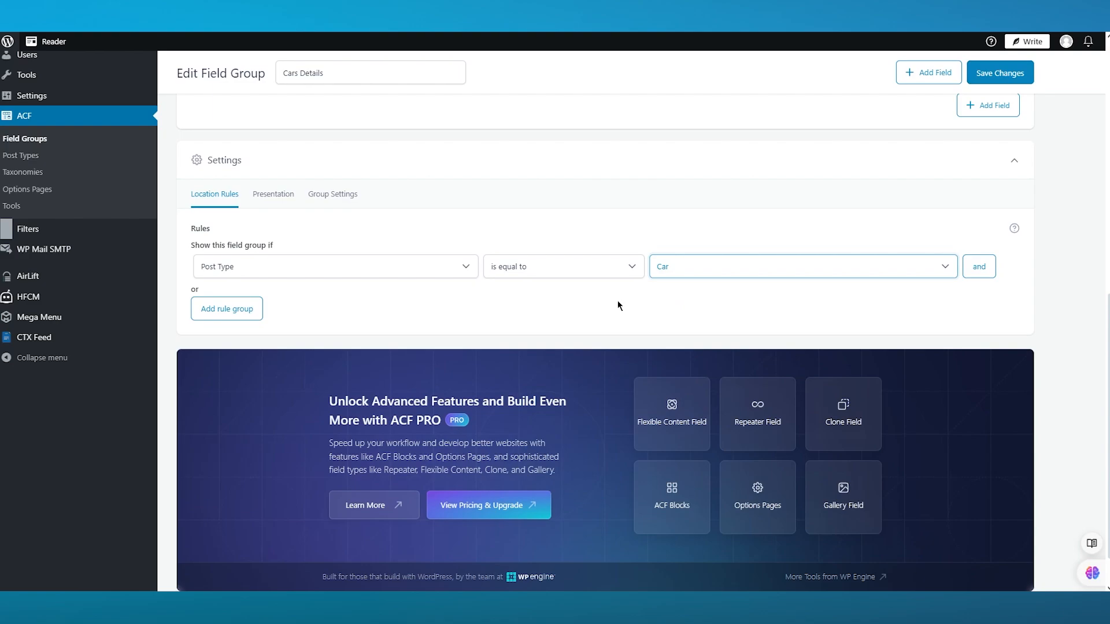
{"action": "left_click", "coordinate": [995, 80]}
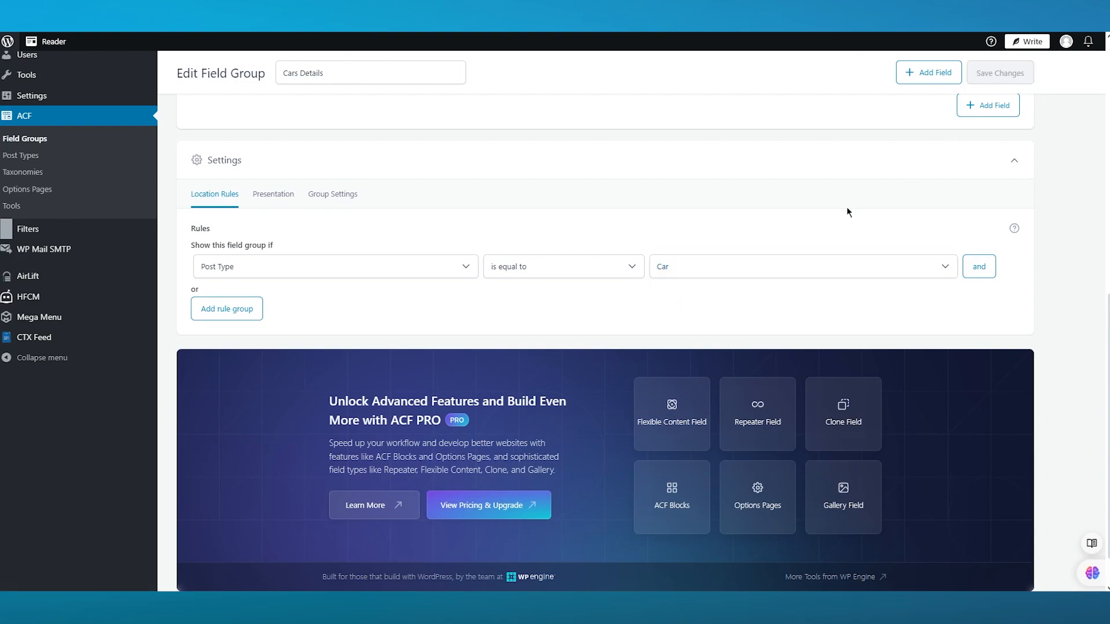
Examine the field group's presentation options and group settings
{"action": "scroll", "coordinate": [351, 262], "scroll_direction": "down", "scroll_amount": 6}
{"action": "scroll", "coordinate": [351, 262], "scroll_direction": "down", "scroll_amount": 5}
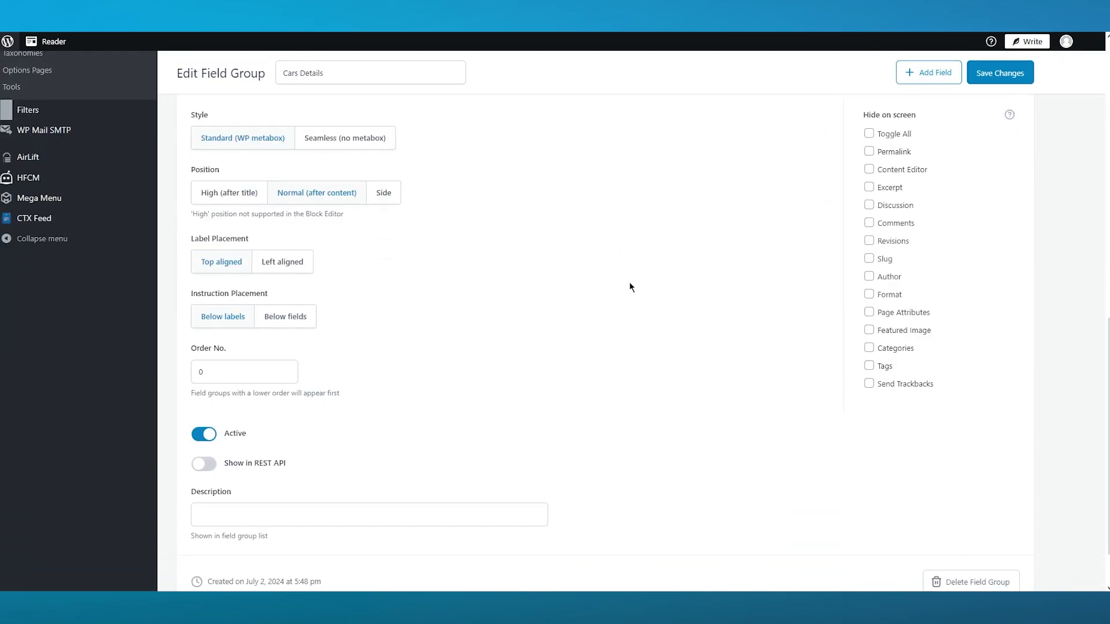
{"action": "scroll", "coordinate": [629, 287], "scroll_direction": "up", "scroll_amount": 10}
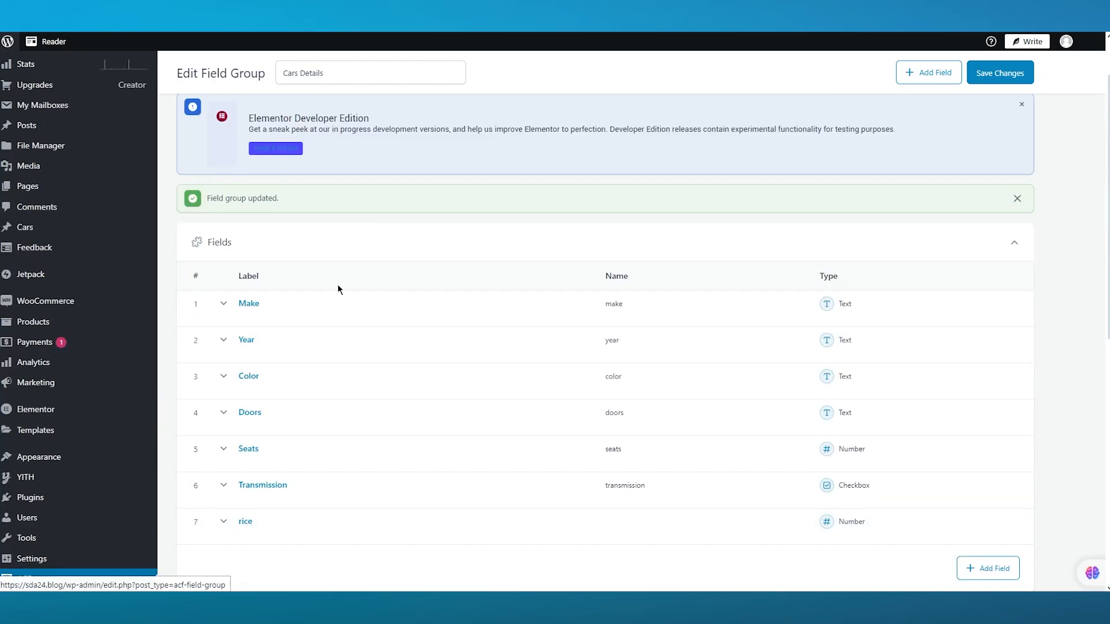
{"action": "scroll", "coordinate": [337, 285], "scroll_direction": "down", "scroll_amount": 5}
{"action": "left_click", "coordinate": [274, 359]}
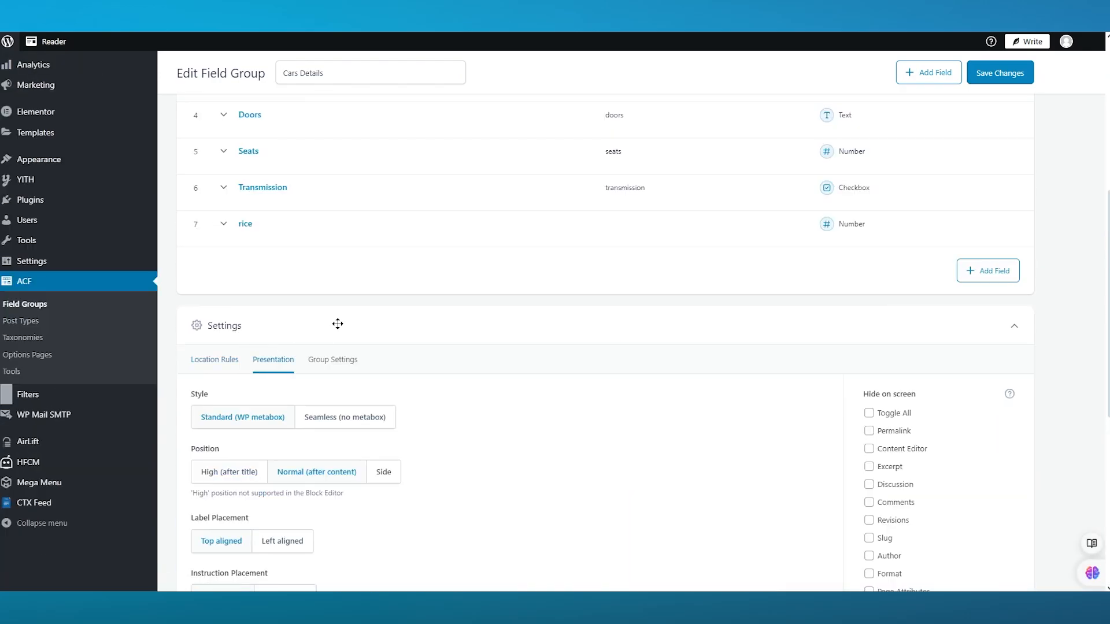
{"action": "scroll", "coordinate": [411, 332], "scroll_direction": "down", "scroll_amount": 2}
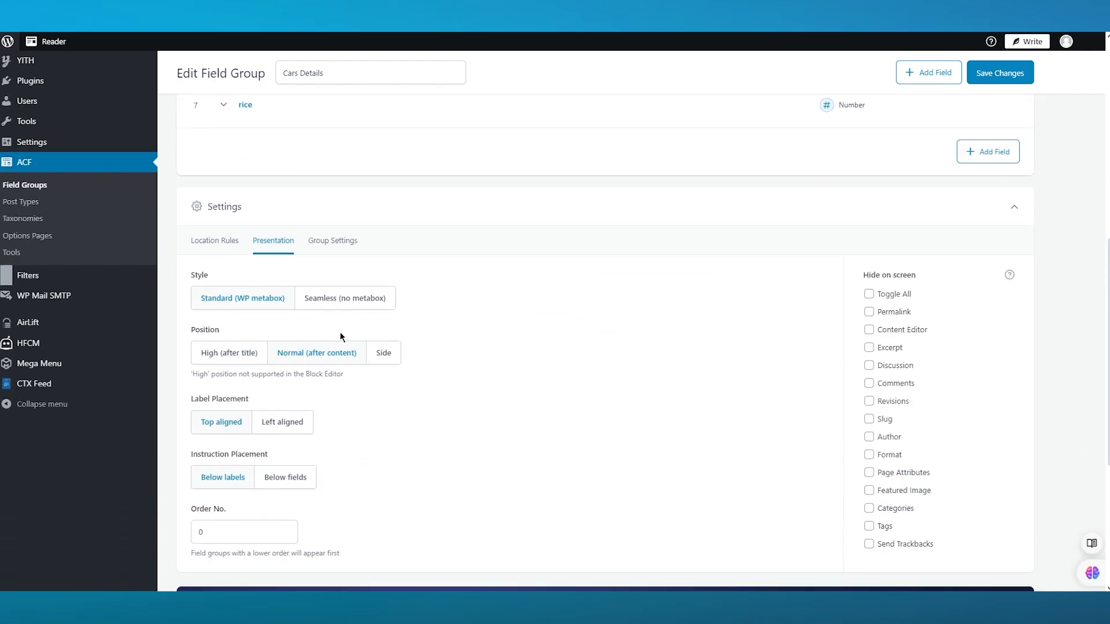
{"action": "scroll", "coordinate": [404, 346], "scroll_direction": "down", "scroll_amount": 3}
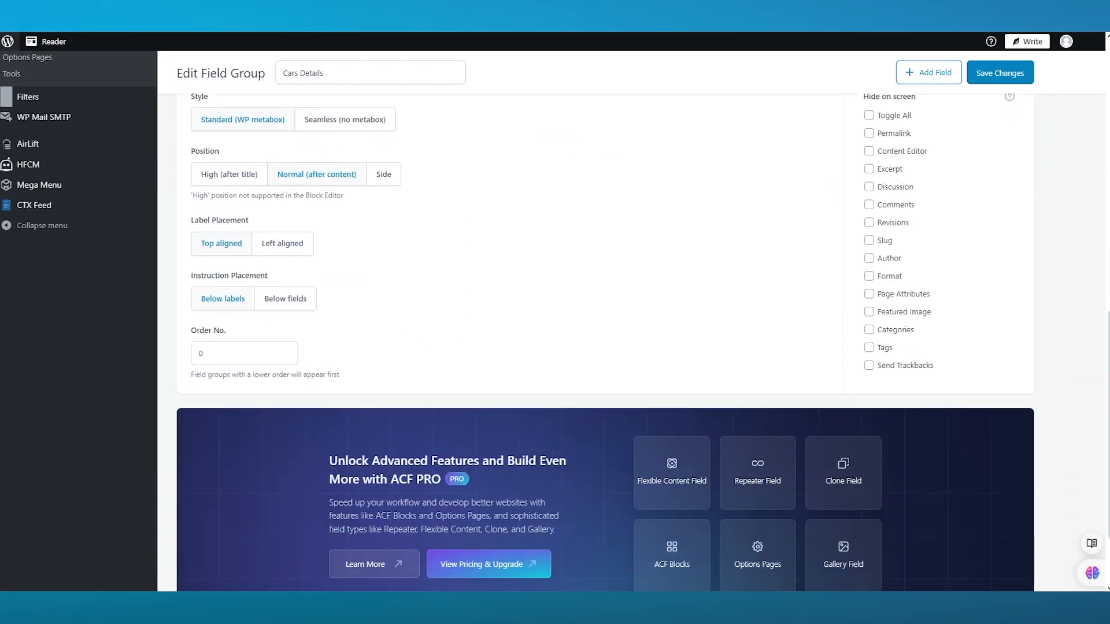
{"action": "scroll", "coordinate": [416, 254], "scroll_direction": "up", "scroll_amount": 3}
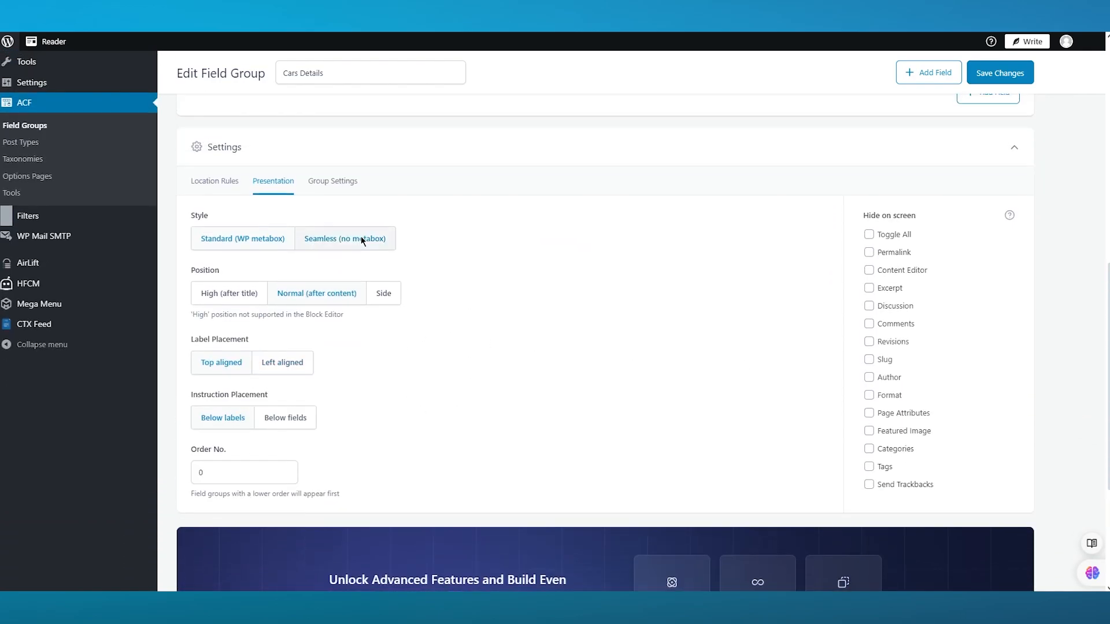
{"action": "left_click", "coordinate": [340, 193]}
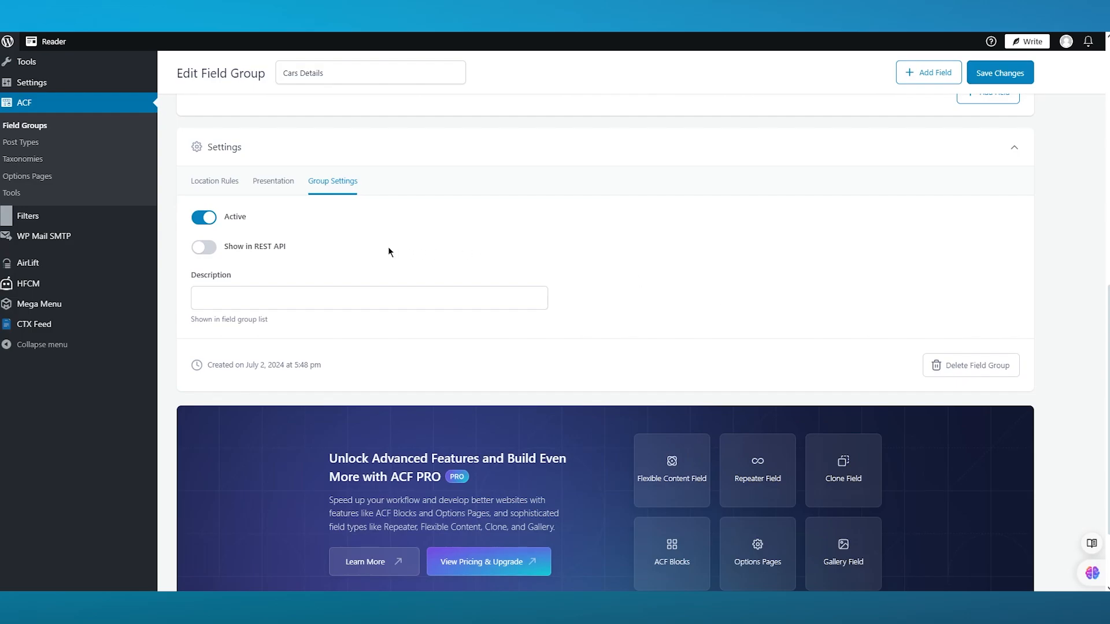
Start a new Car post and look over its Cars Details fields in the editor
{"action": "scroll", "coordinate": [104, 242], "scroll_direction": "up", "scroll_amount": 6}
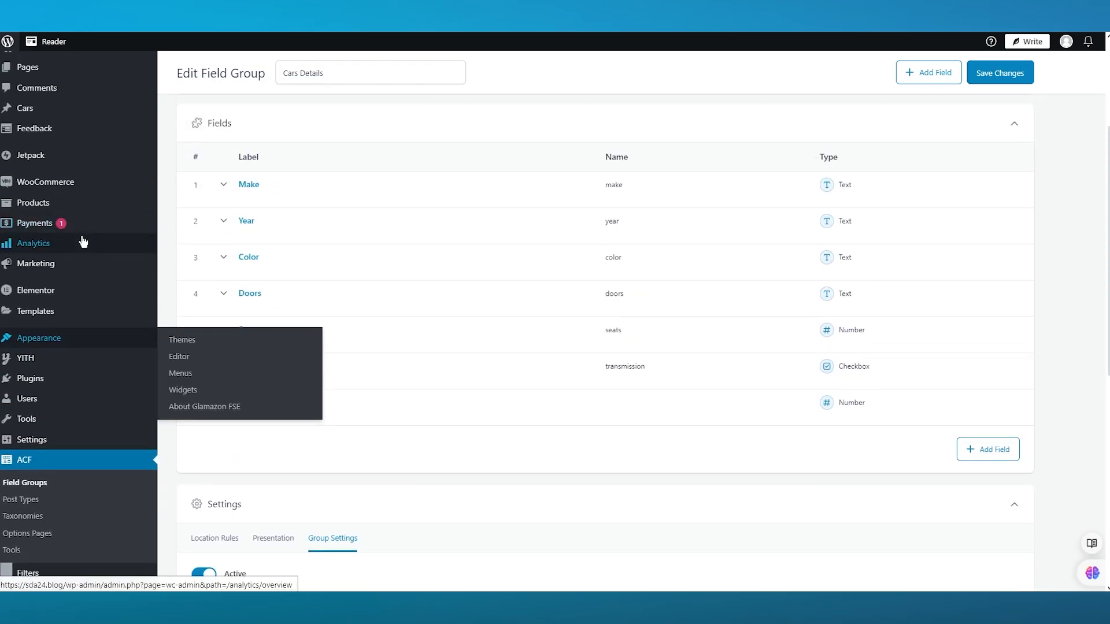
{"action": "scroll", "coordinate": [82, 240], "scroll_direction": "up", "scroll_amount": 2}
{"action": "mouse_move", "coordinate": [37, 170]}
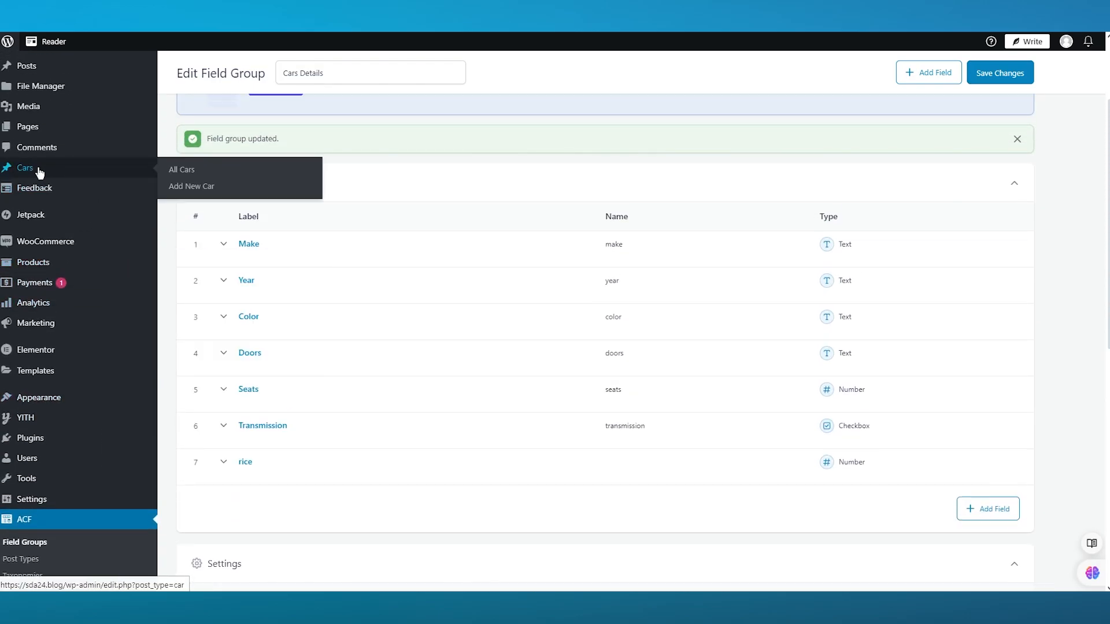
{"action": "left_click", "coordinate": [206, 176]}
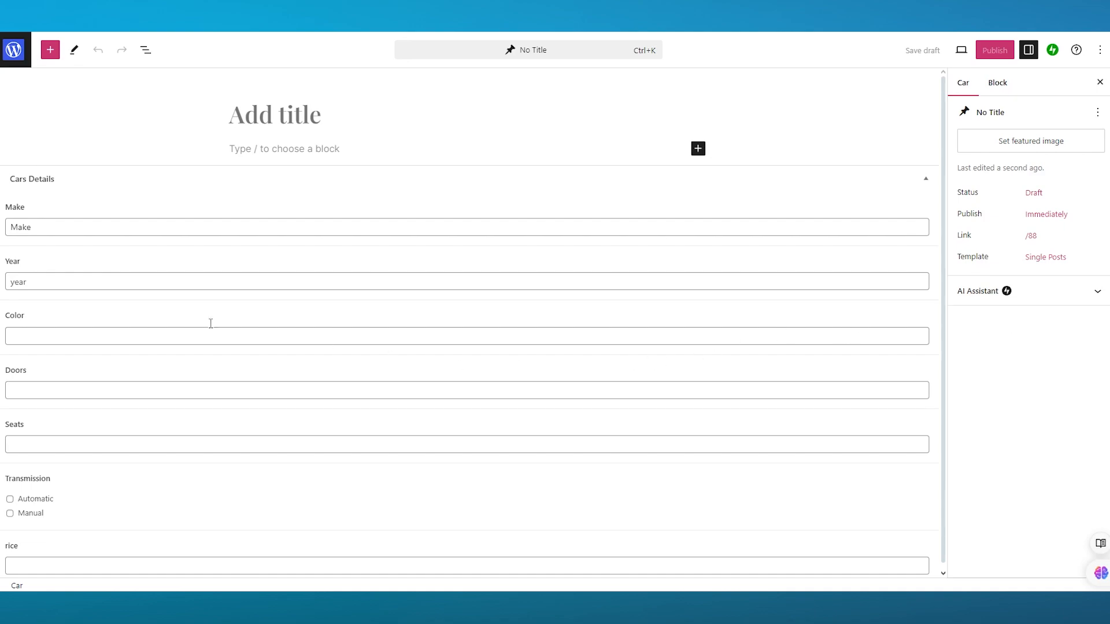
{"action": "scroll", "coordinate": [171, 319], "scroll_direction": "down", "scroll_amount": 1}
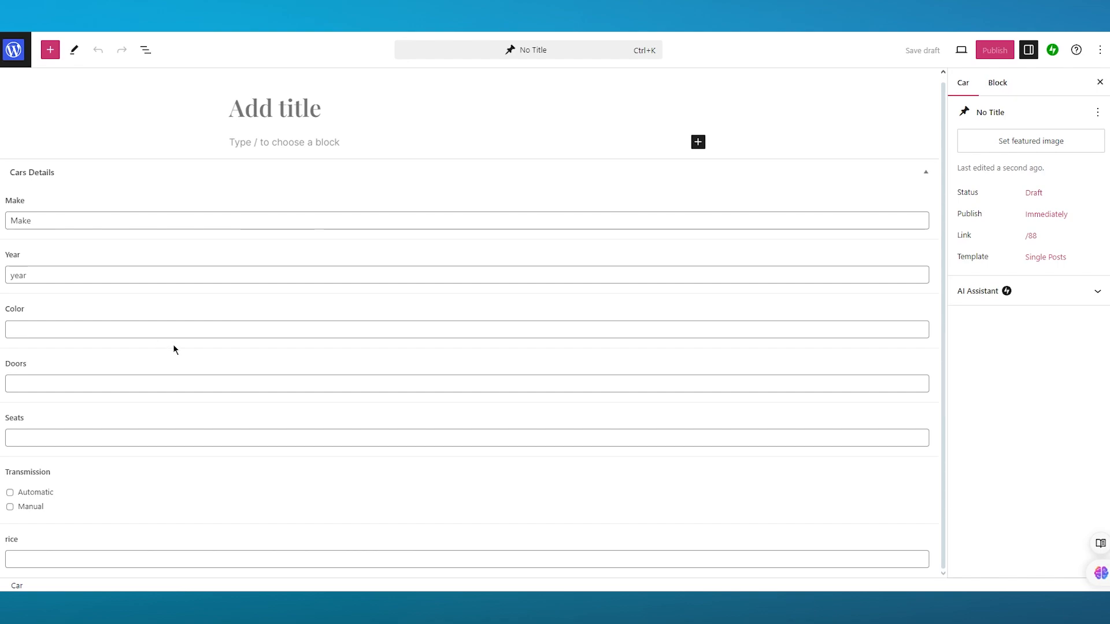
{"action": "scroll", "coordinate": [203, 386], "scroll_direction": "up", "scroll_amount": 1}
{"action": "scroll", "coordinate": [203, 386], "scroll_direction": "down", "scroll_amount": 1}
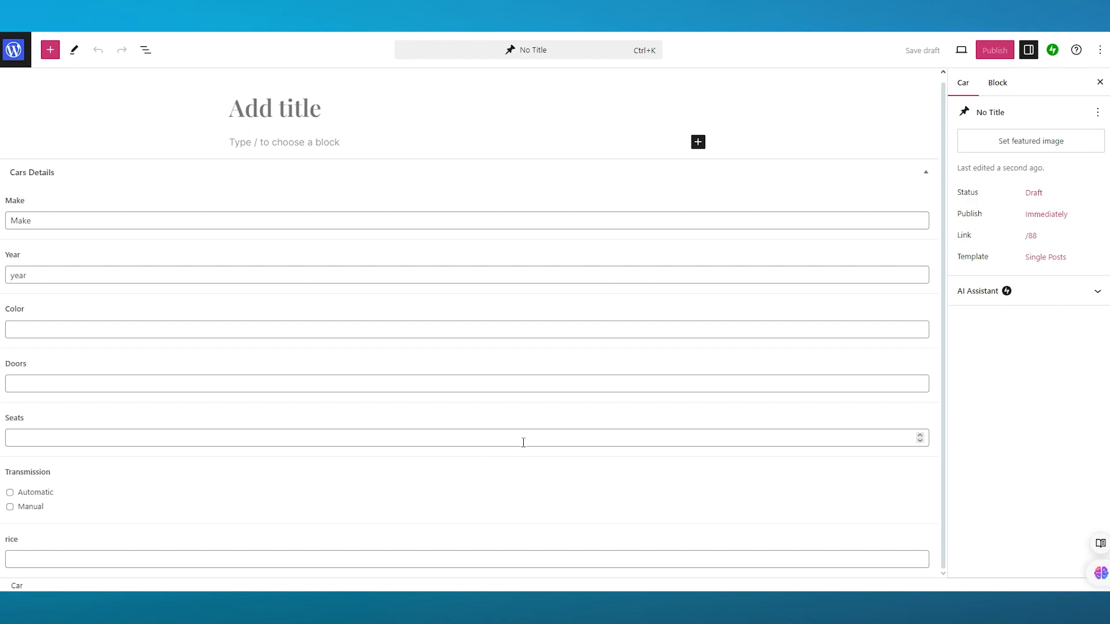
{"action": "scroll", "coordinate": [586, 407], "scroll_direction": "up", "scroll_amount": 1}
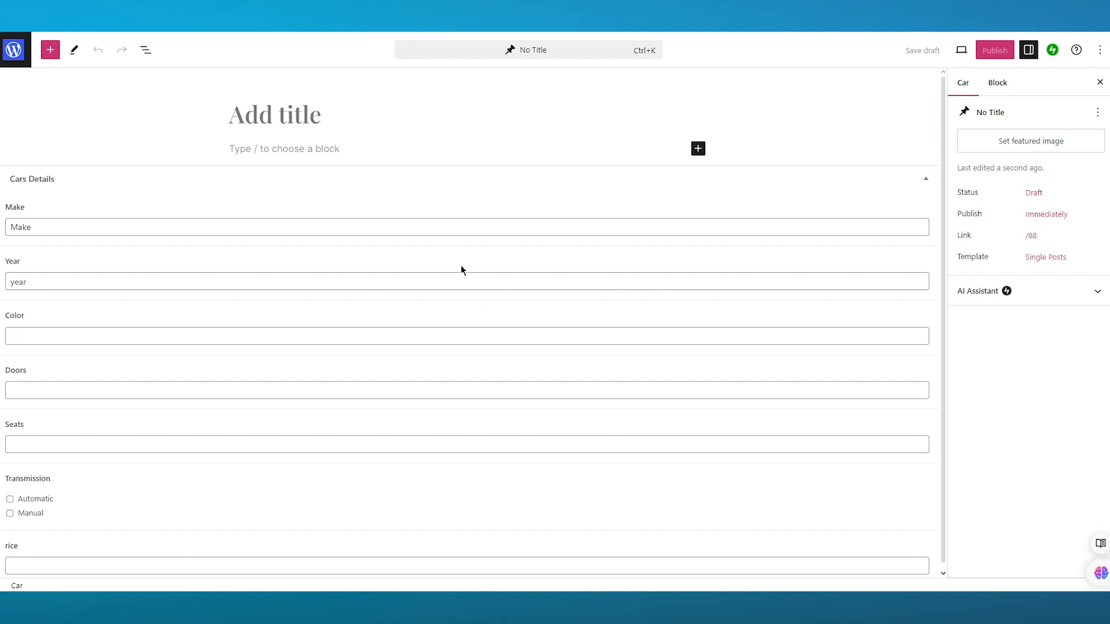
Title the new car post "Toyota Supra"
{"action": "left_click", "coordinate": [138, 226]}
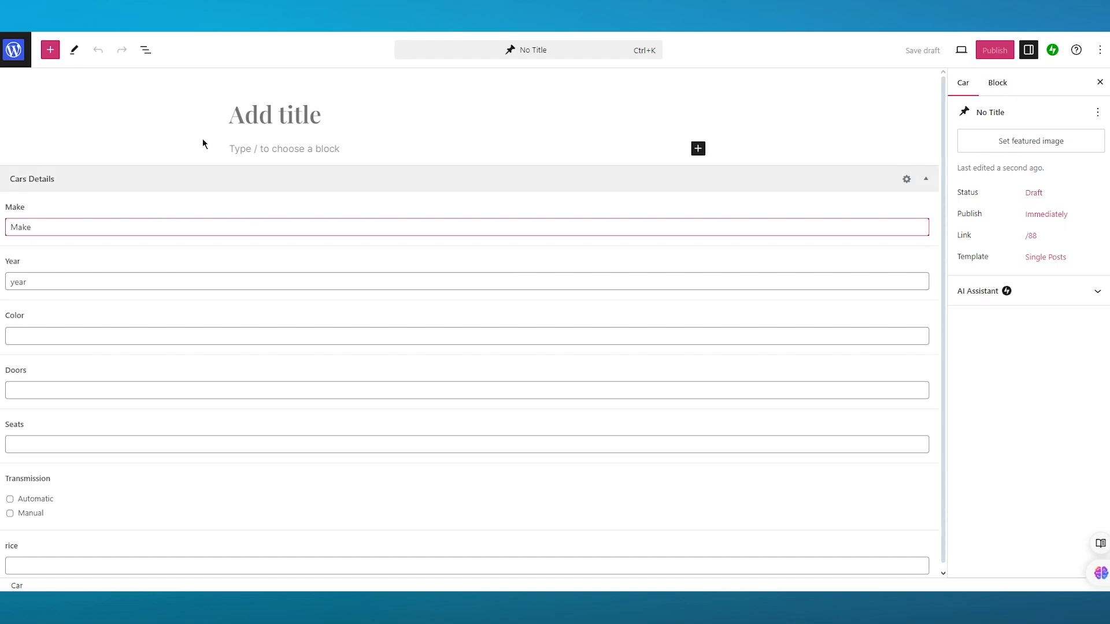
{"action": "left_click", "coordinate": [297, 117]}
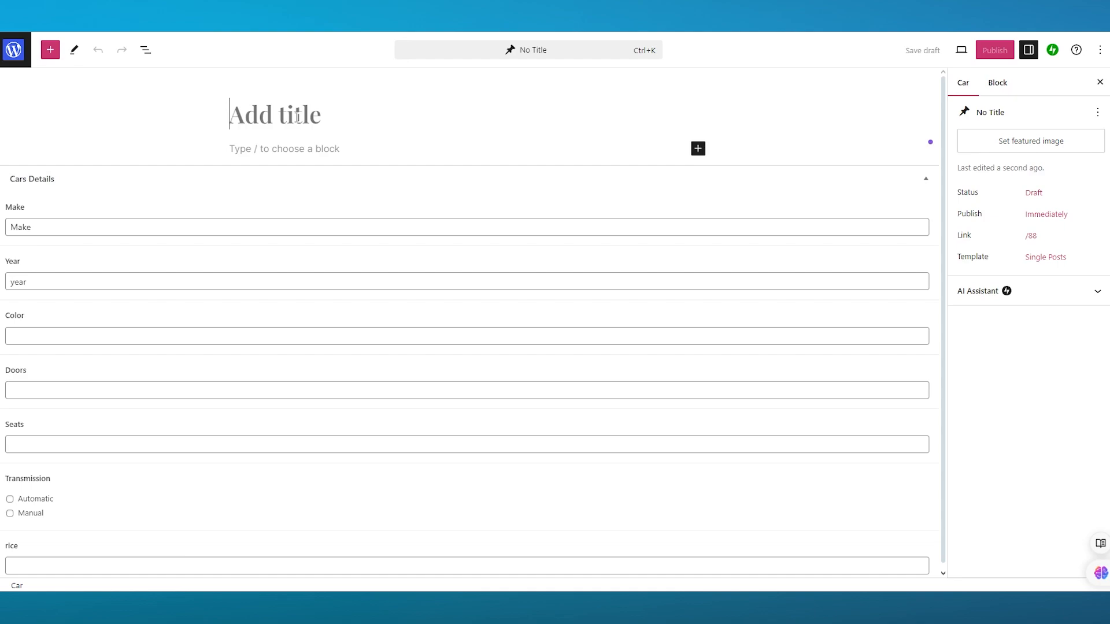
{"action": "type", "text": "T"}
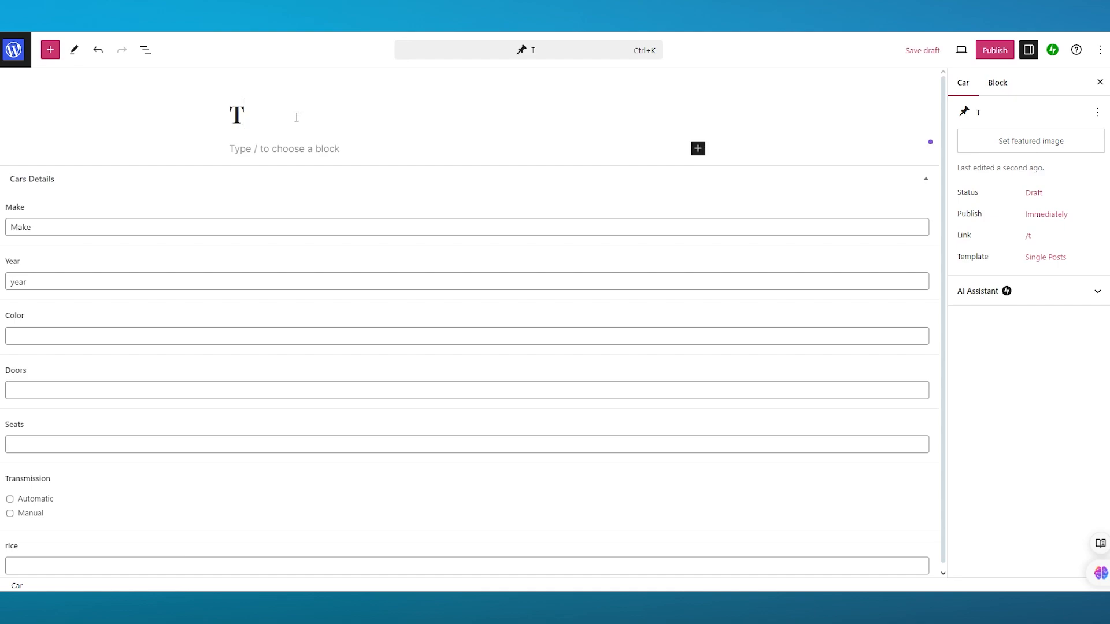
{"action": "type", "text": "oyota Su"}
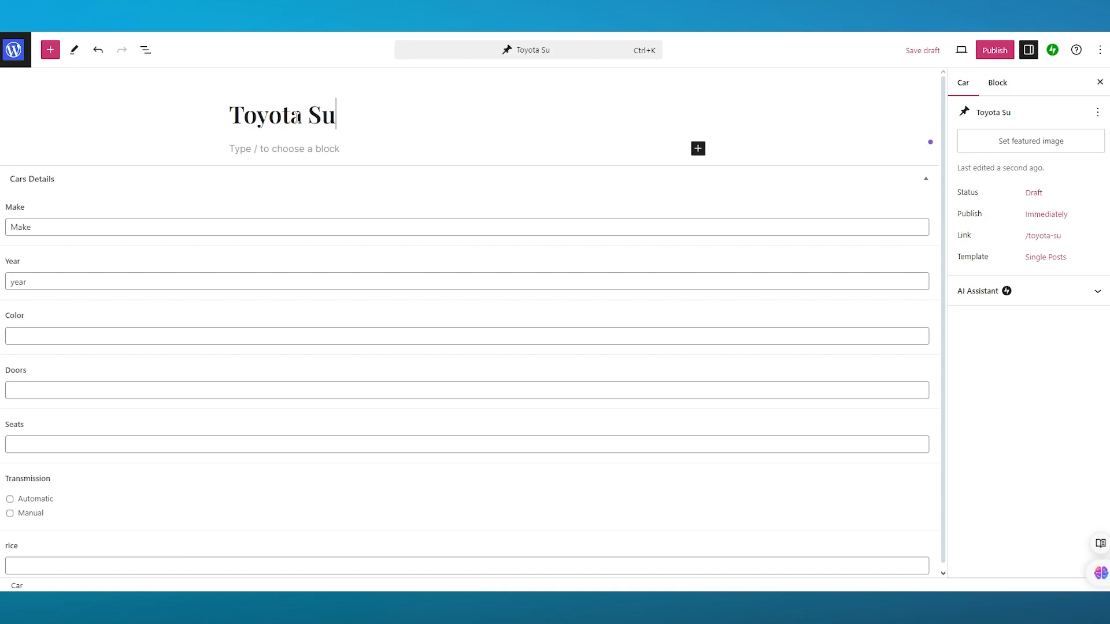
{"action": "type", "text": "ra"}
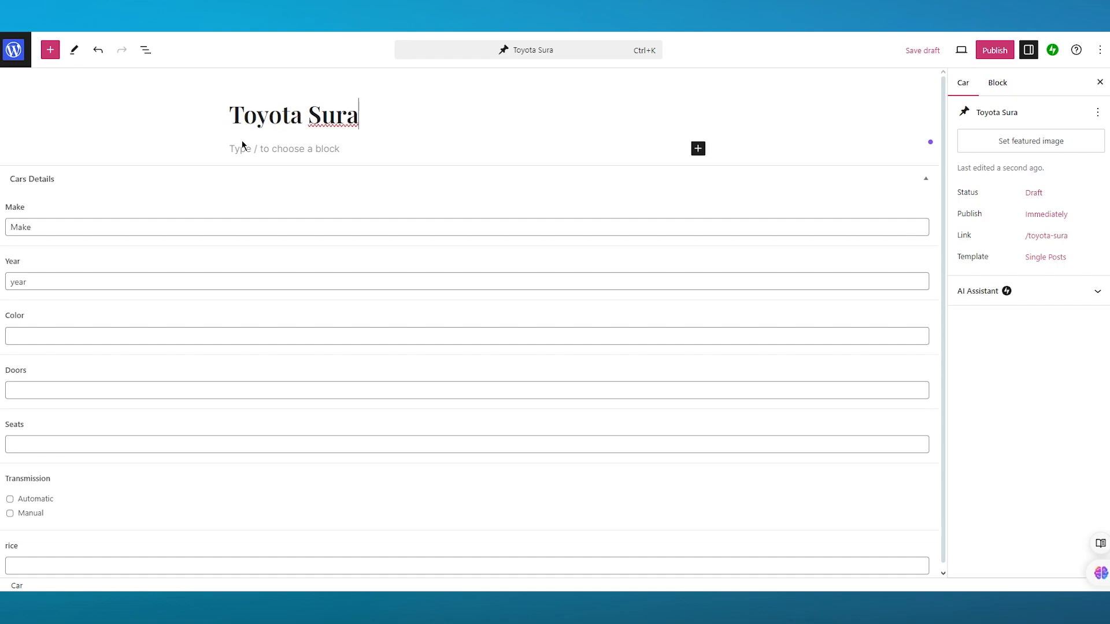
{"action": "key", "text": "BackSpace"}
{"action": "key", "text": "BackSpace"}
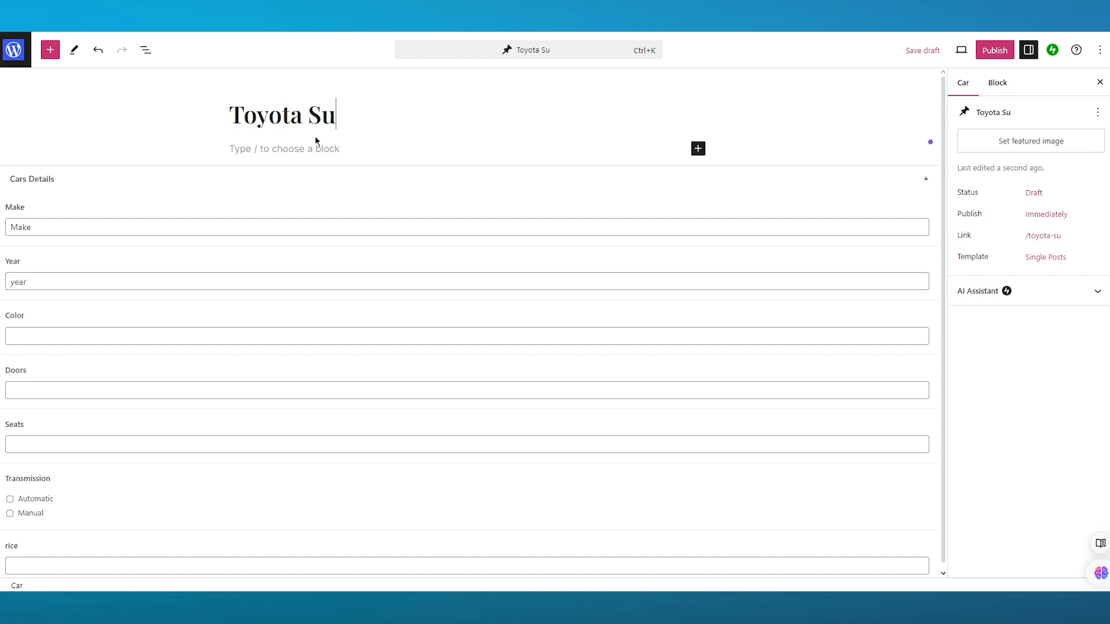
{"action": "type", "text": "pra"}
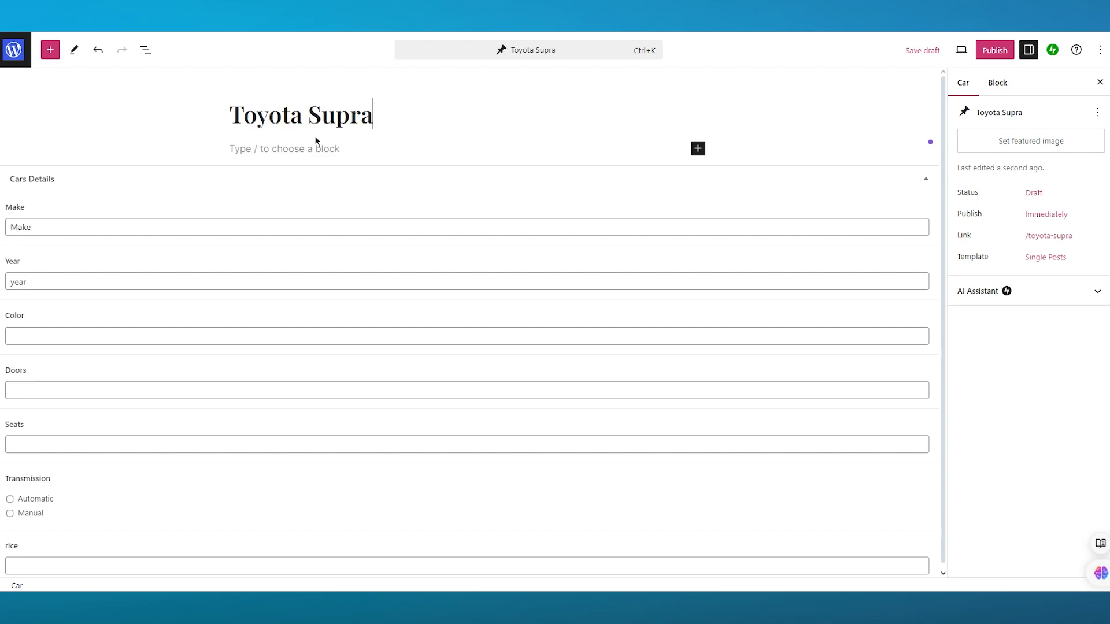
Open the Sider writing assistant and enter the topic "write me a roduct detail for toyota sura"
{"action": "left_click", "coordinate": [283, 147]}
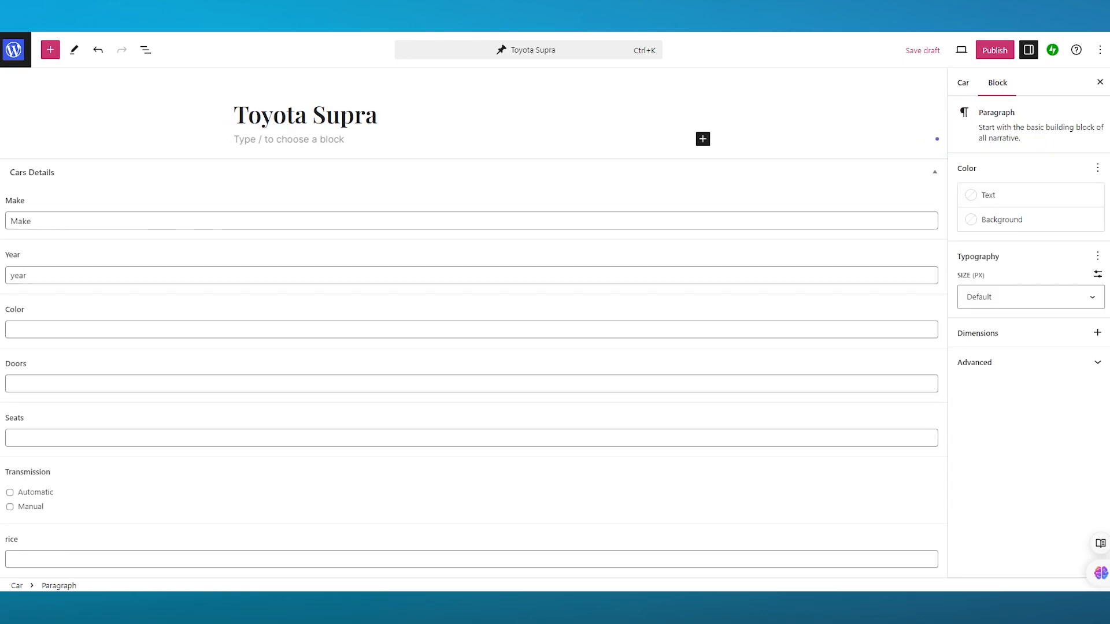
{"action": "mouse_move", "coordinate": [1097, 574]}
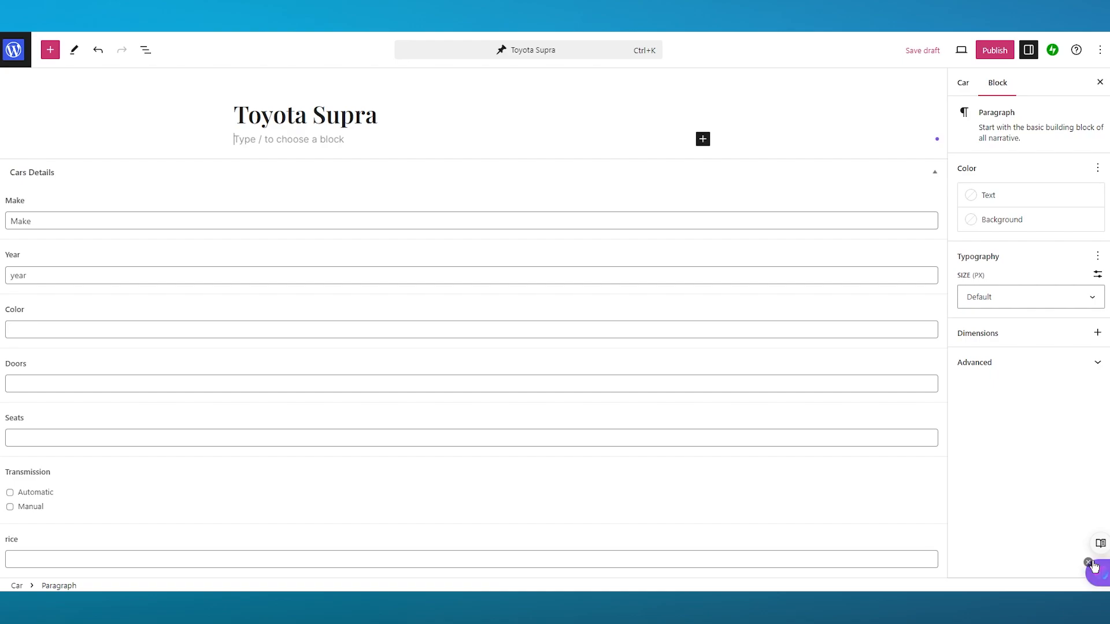
{"action": "left_click", "coordinate": [1097, 574]}
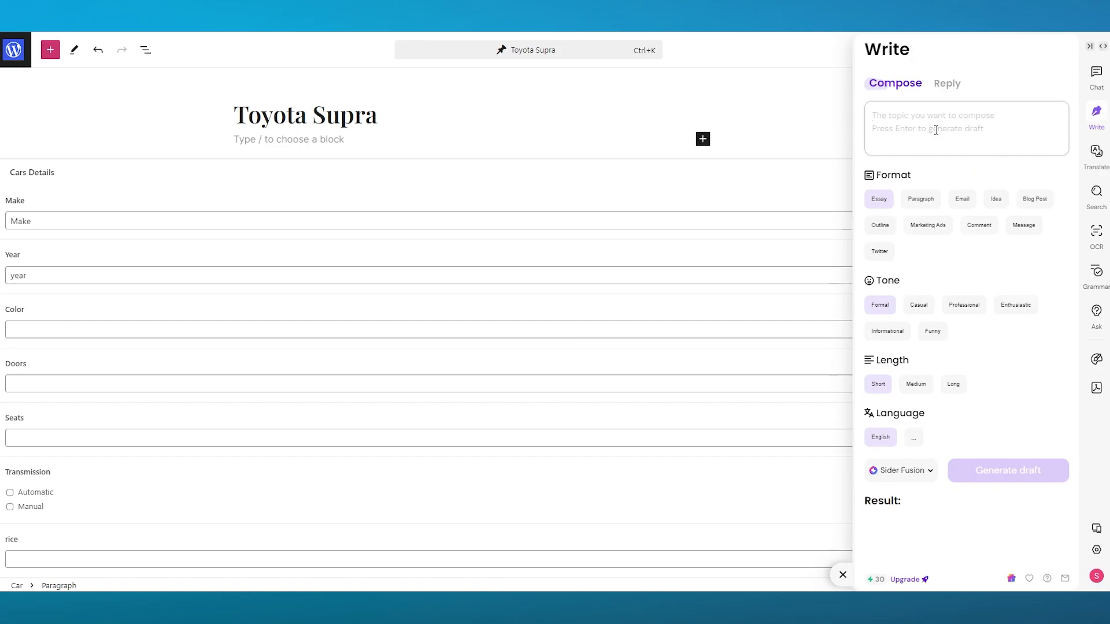
{"action": "type", "text": "t"}
{"action": "key", "text": "BackSpace"}
{"action": "type", "text": "write me a "}
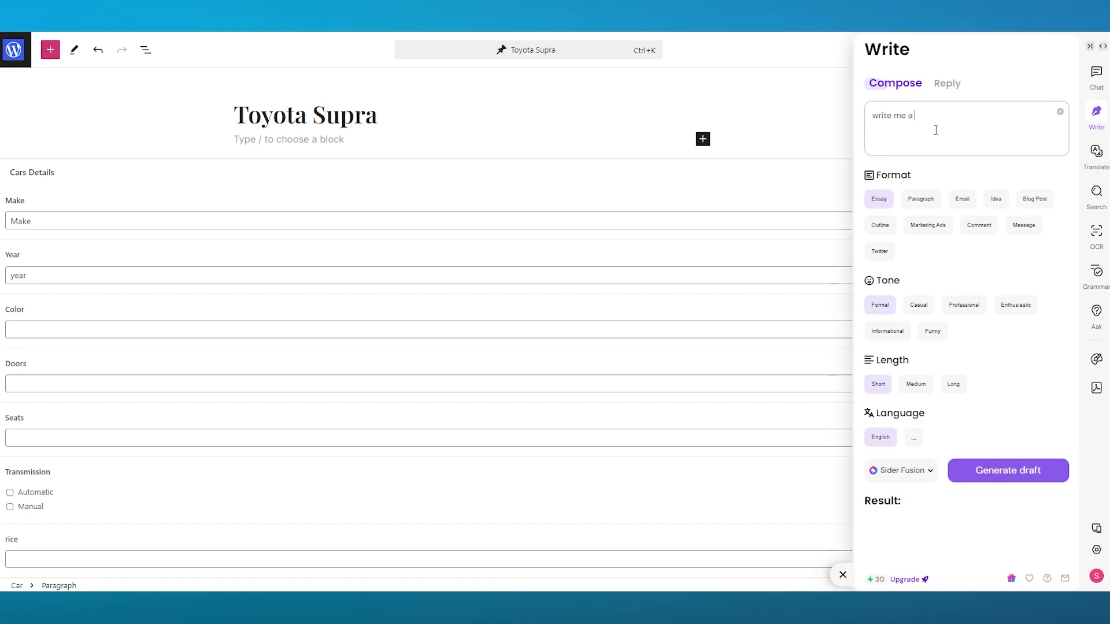
{"action": "type", "text": "roduct detail for toyota sura"}
Generate the draft in Marketing Ads format with an Informational tone
{"action": "left_click", "coordinate": [912, 224]}
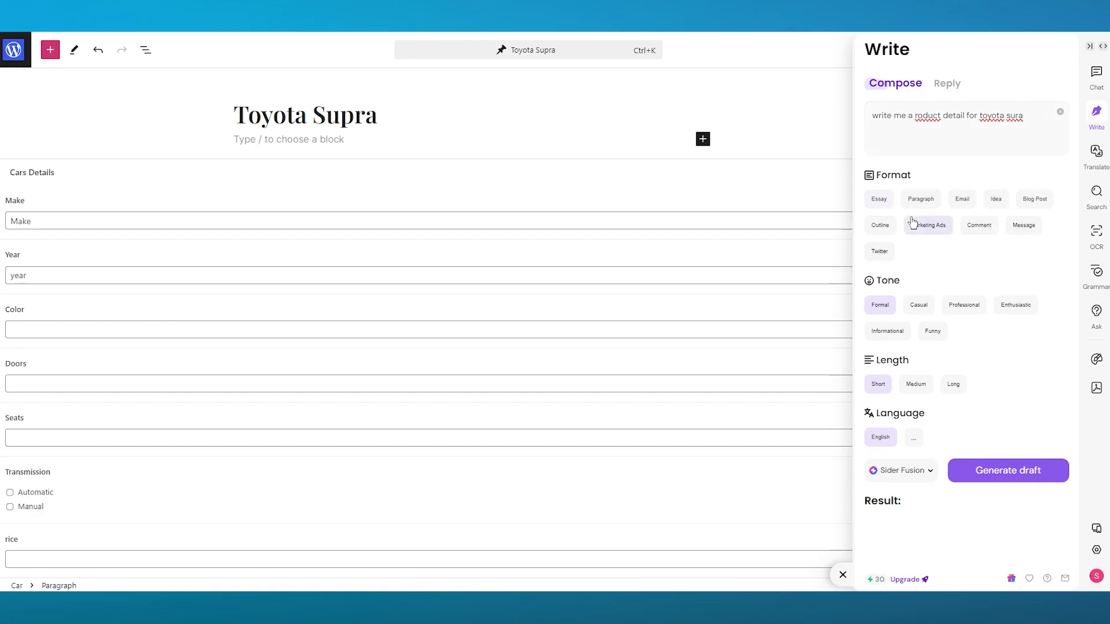
{"action": "left_click", "coordinate": [884, 329]}
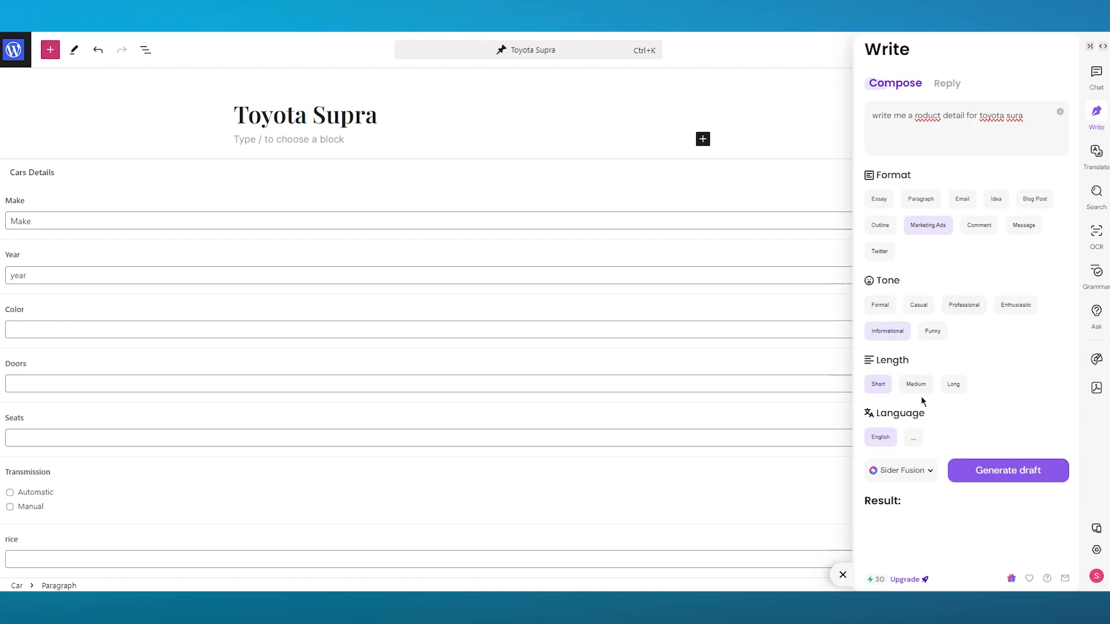
{"action": "left_click", "coordinate": [989, 478]}
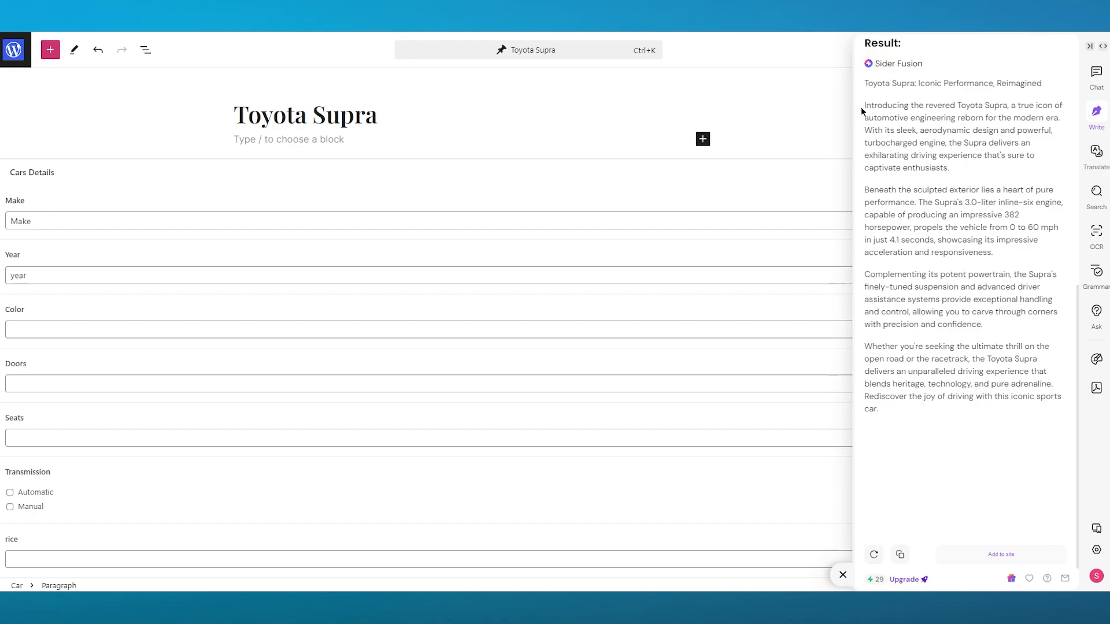
Copy the generated description paragraphs, without their heading line, and paste them into the post body below the title
{"action": "left_click_drag", "start_coordinate": [862, 107], "coordinate": [974, 413]}
{"action": "right_click", "coordinate": [938, 382]}
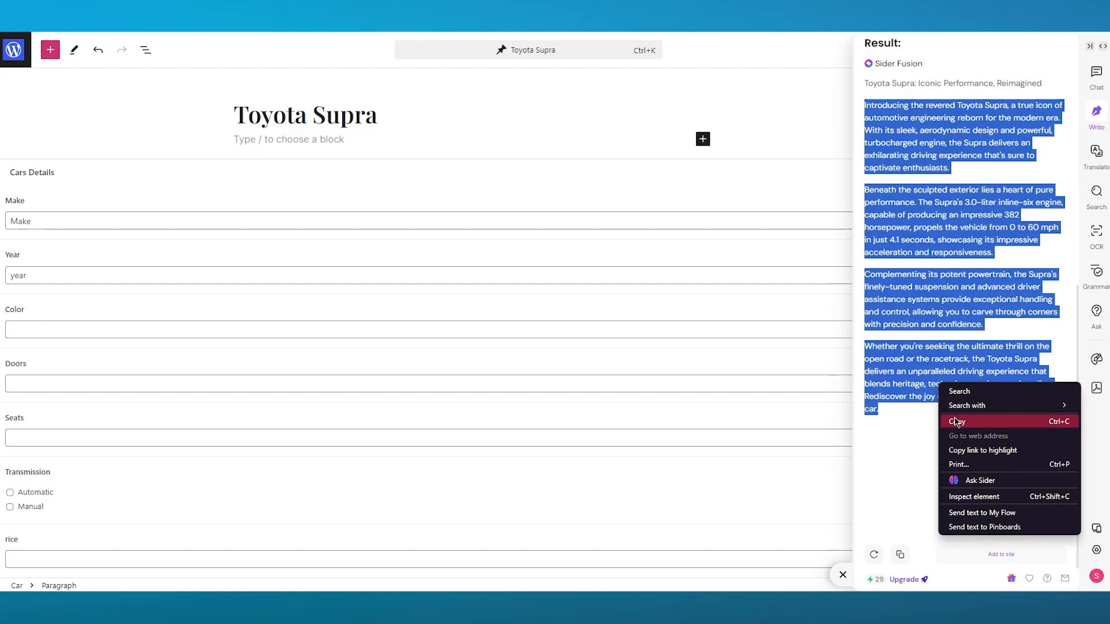
{"action": "left_click", "coordinate": [955, 421]}
{"action": "left_click", "coordinate": [259, 140]}
{"action": "right_click", "coordinate": [262, 146]}
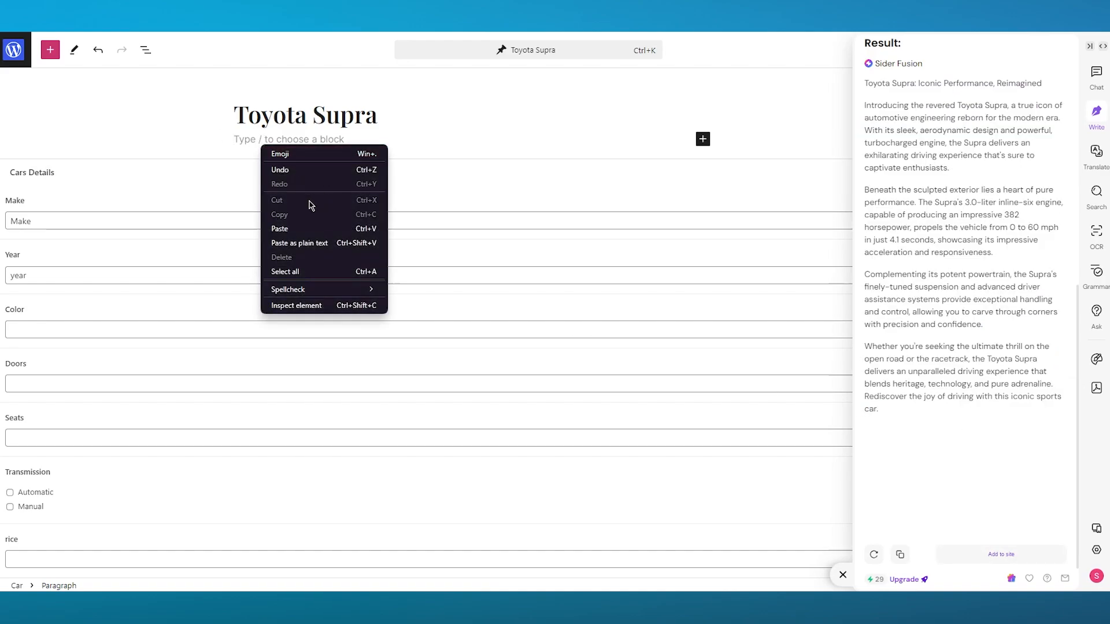
{"action": "left_click", "coordinate": [300, 229]}
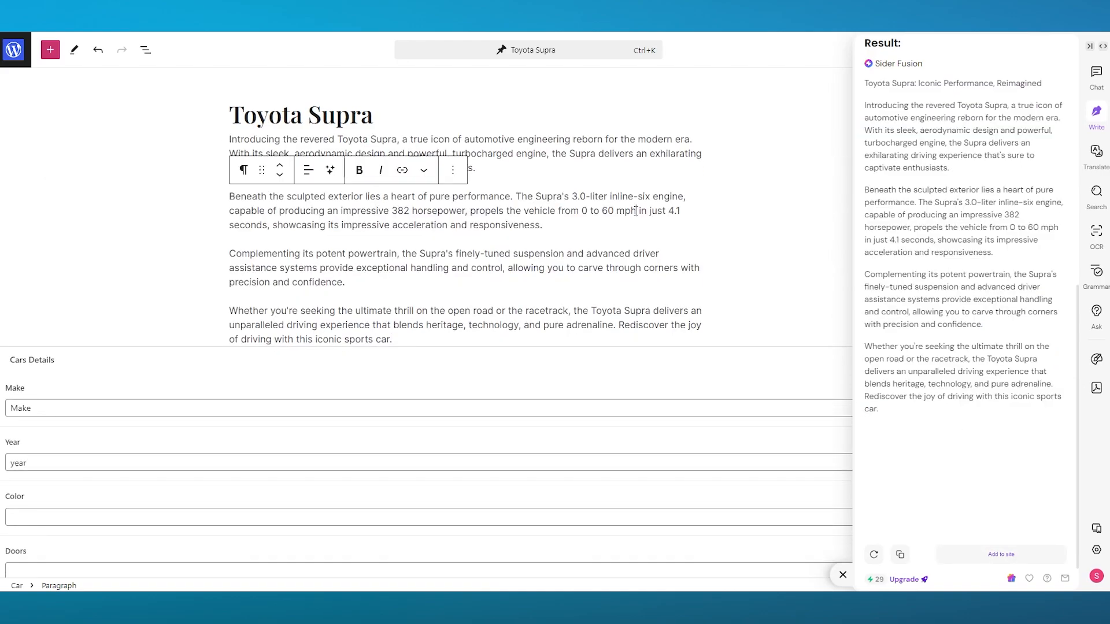
{"action": "left_click", "coordinate": [741, 216]}
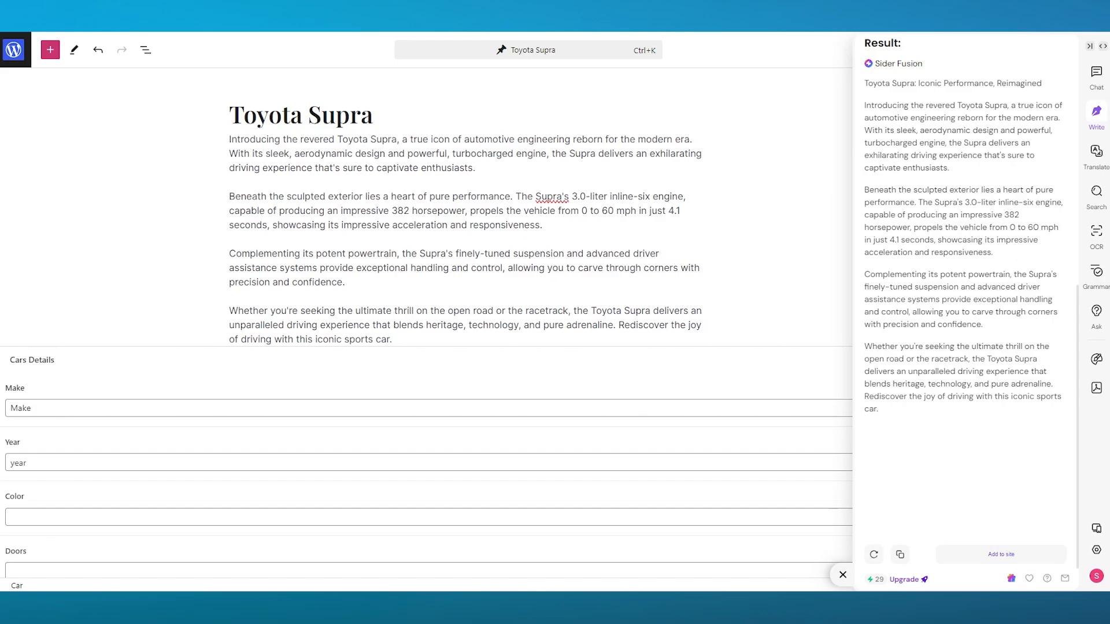
Add an empty paragraph between the title and the description, and another one after the last description paragraph
{"action": "scroll", "coordinate": [653, 281], "scroll_direction": "down", "scroll_amount": 3}
{"action": "scroll", "coordinate": [659, 284], "scroll_direction": "up", "scroll_amount": 3}
{"action": "left_click", "coordinate": [398, 103]}
{"action": "key", "text": "Return"}
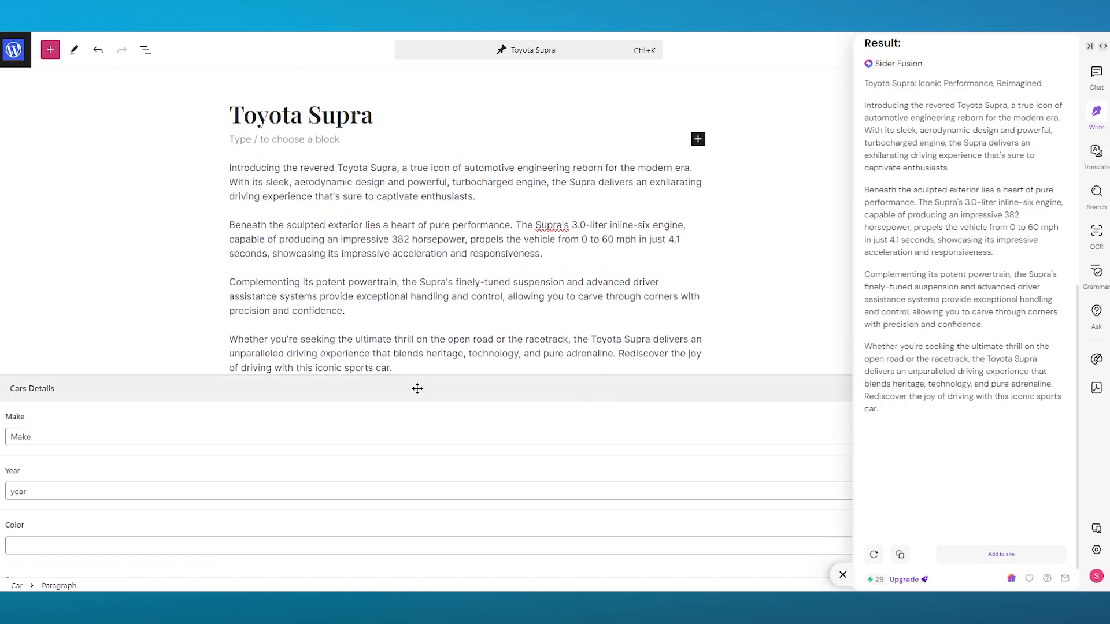
{"action": "left_click", "coordinate": [399, 368]}
{"action": "key", "text": "Return"}
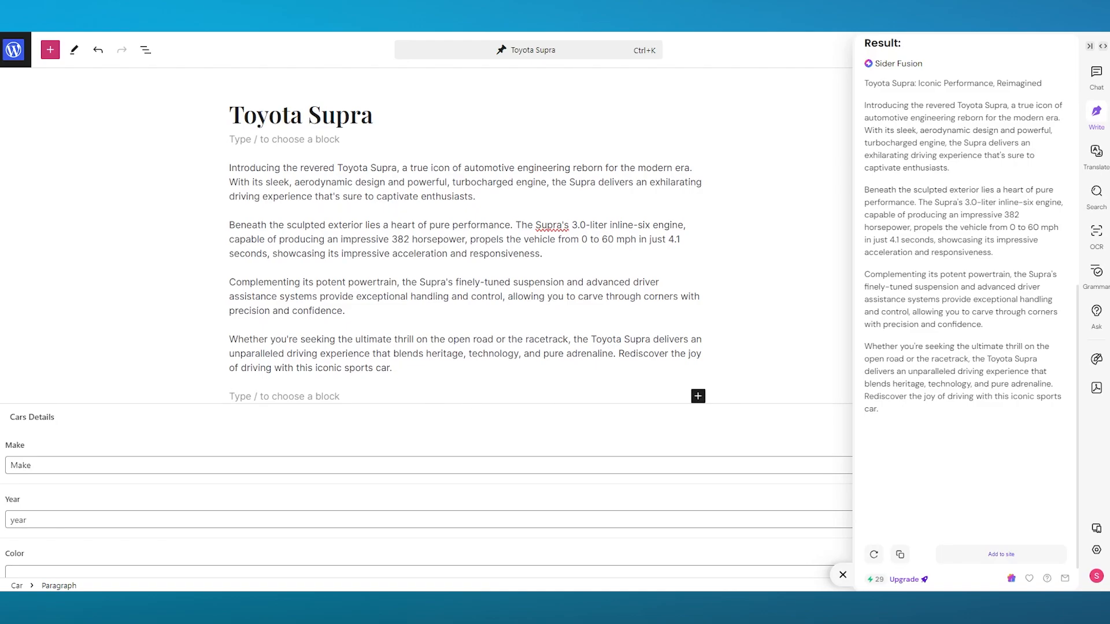
Fill in the Cars Details with "Sura" as the Make and 2010 as the Year
{"action": "double_click", "coordinate": [75, 463]}
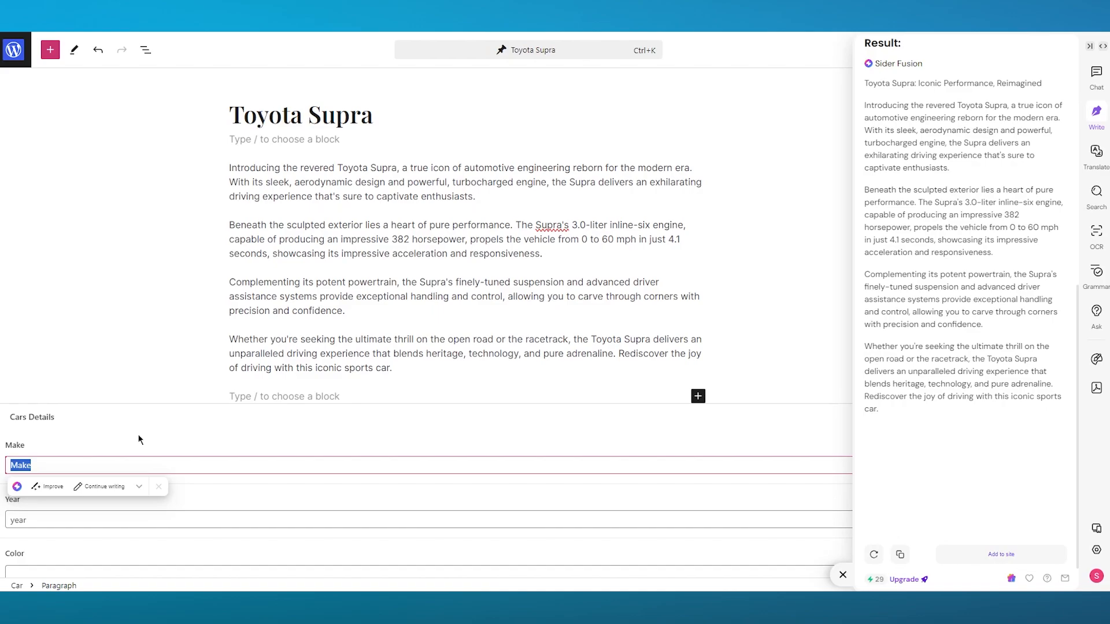
{"action": "type", "text": "Sura"}
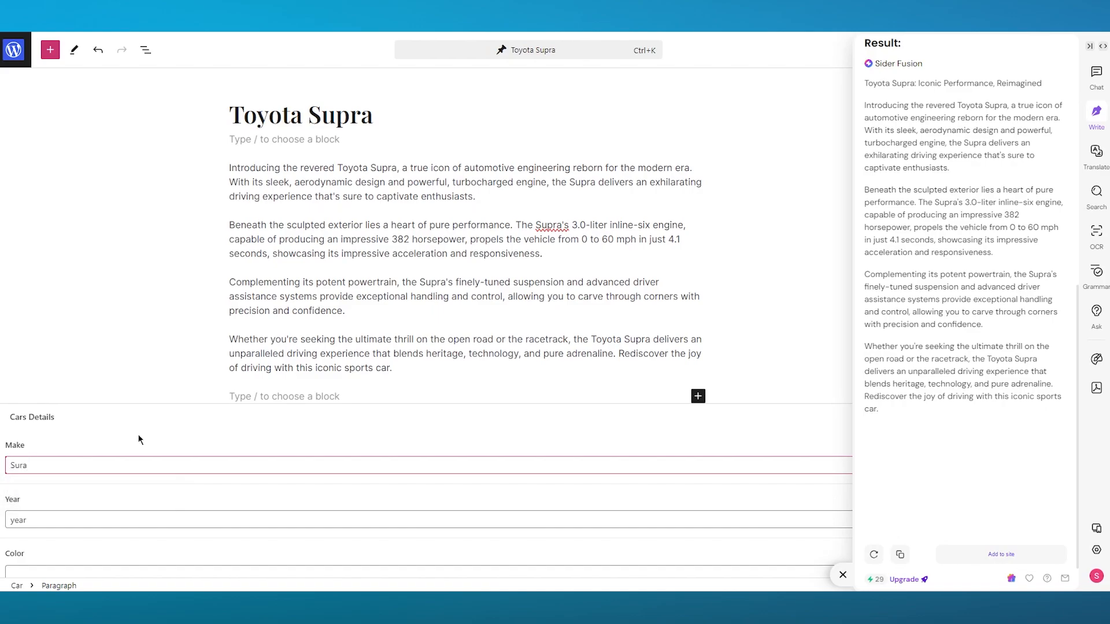
{"action": "scroll", "coordinate": [139, 438], "scroll_direction": "down", "scroll_amount": 4}
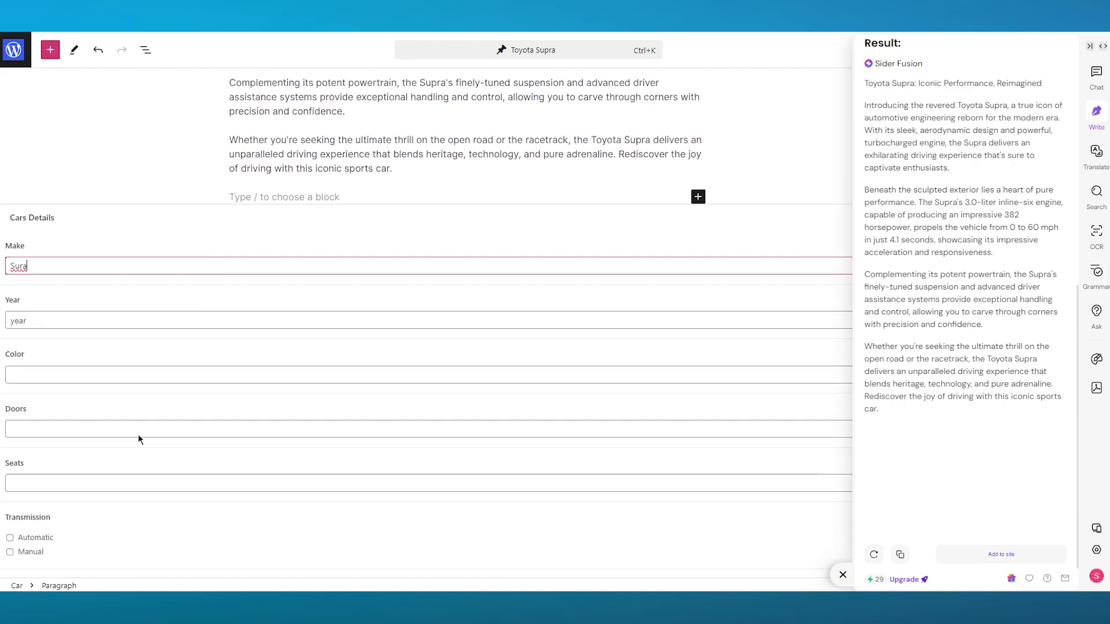
{"action": "left_click", "coordinate": [139, 265]}
{"action": "left_click", "coordinate": [129, 274]}
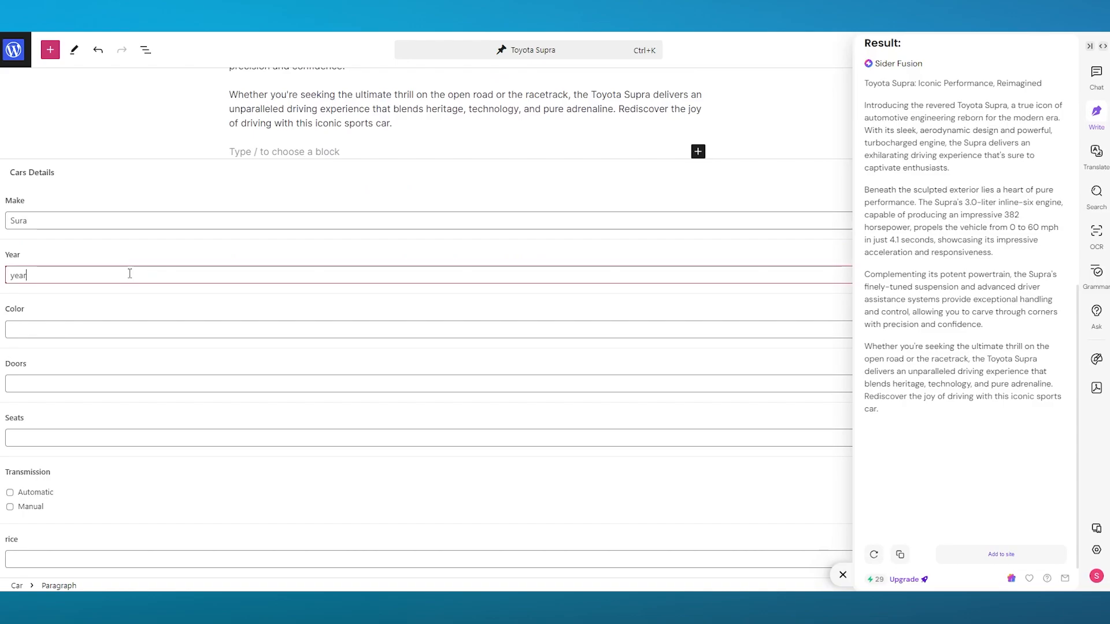
{"action": "key", "text": "BackSpace"}
{"action": "key", "text": "BackSpace"}
{"action": "key", "text": "BackSpace"}
{"action": "key", "text": "BackSpace"}
{"action": "type", "text": "2010"}
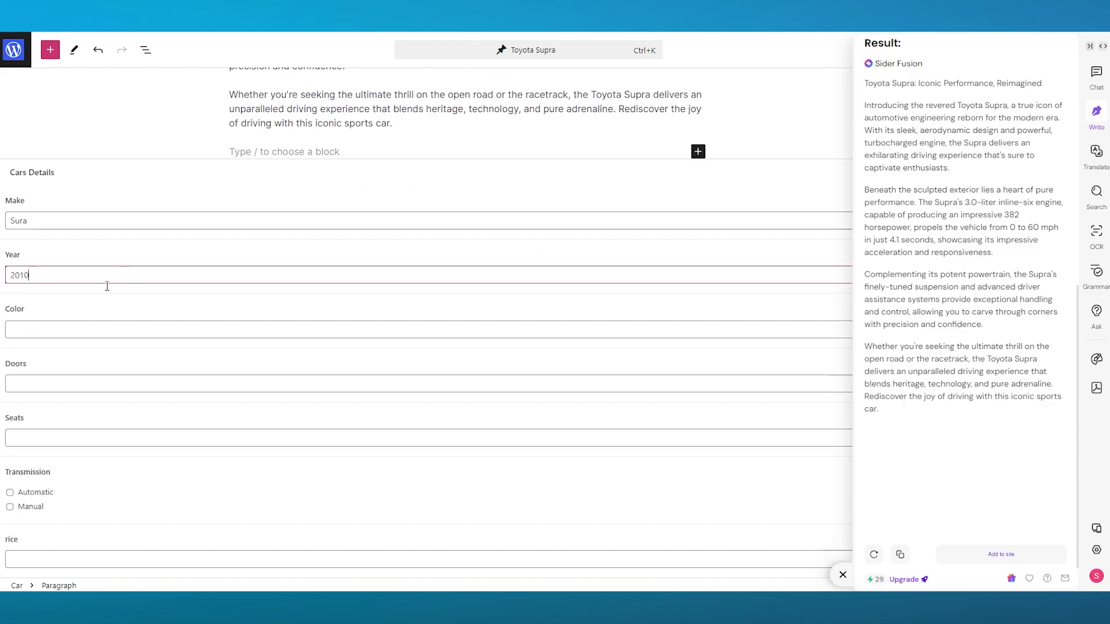
Set the car's Color to Red, Doors to 4 and Seats to 5 in the Cars Details
{"action": "left_click", "coordinate": [47, 325]}
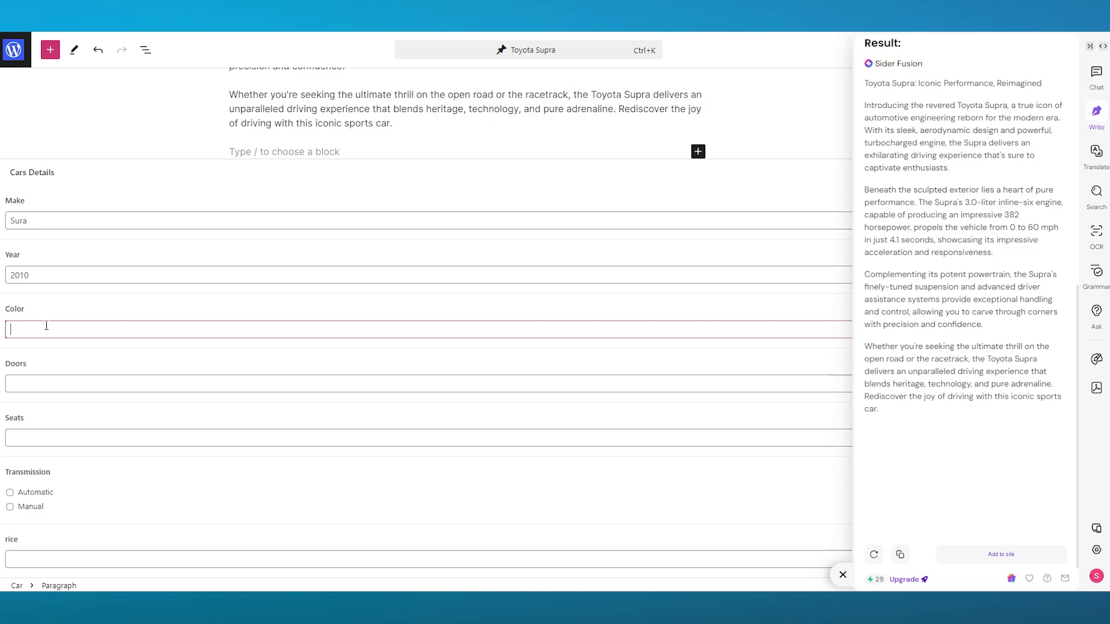
{"action": "type", "text": "Red"}
{"action": "left_click", "coordinate": [41, 384]}
{"action": "type", "text": "4"}
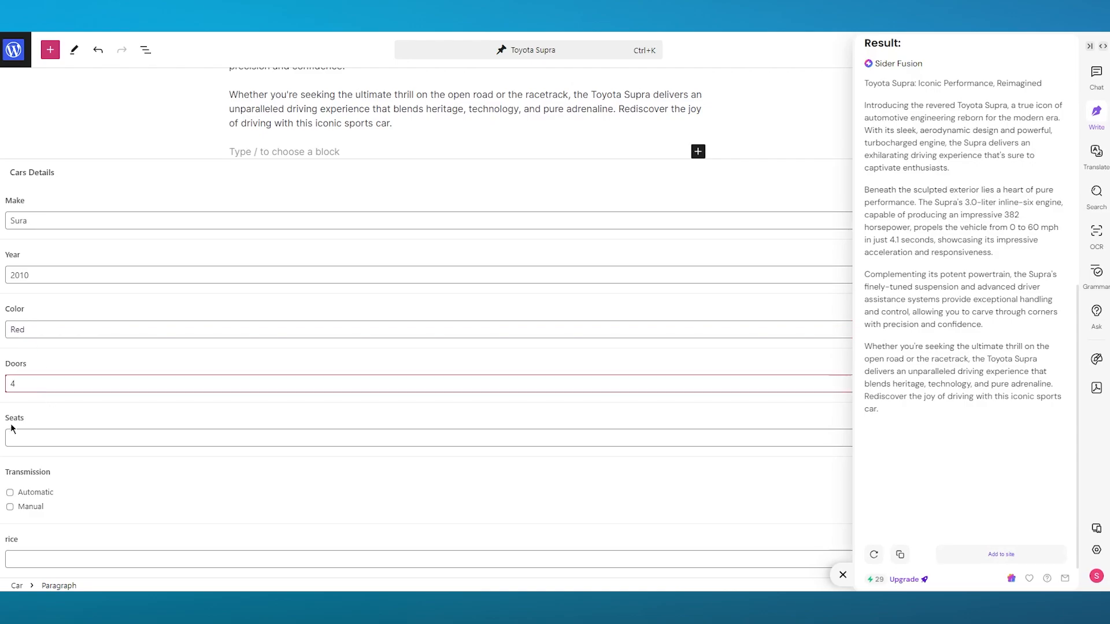
{"action": "left_click", "coordinate": [62, 435]}
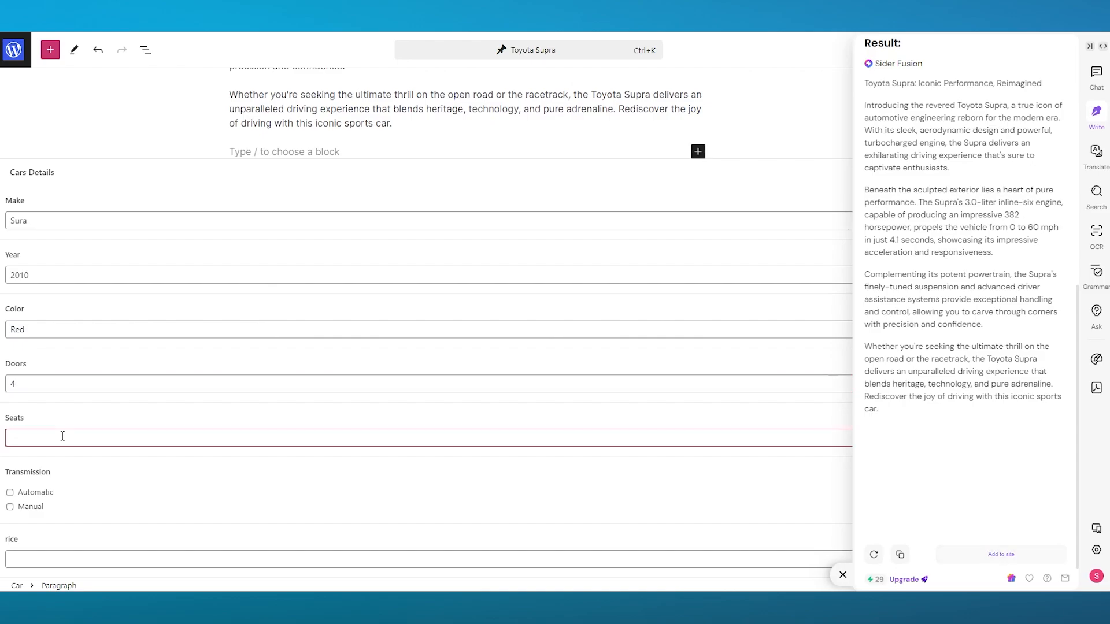
{"action": "type", "text": "5"}
Set Transmission to Automatic and the "rice" field to 2500000, and close the Sider assistant
{"action": "left_click", "coordinate": [14, 493]}
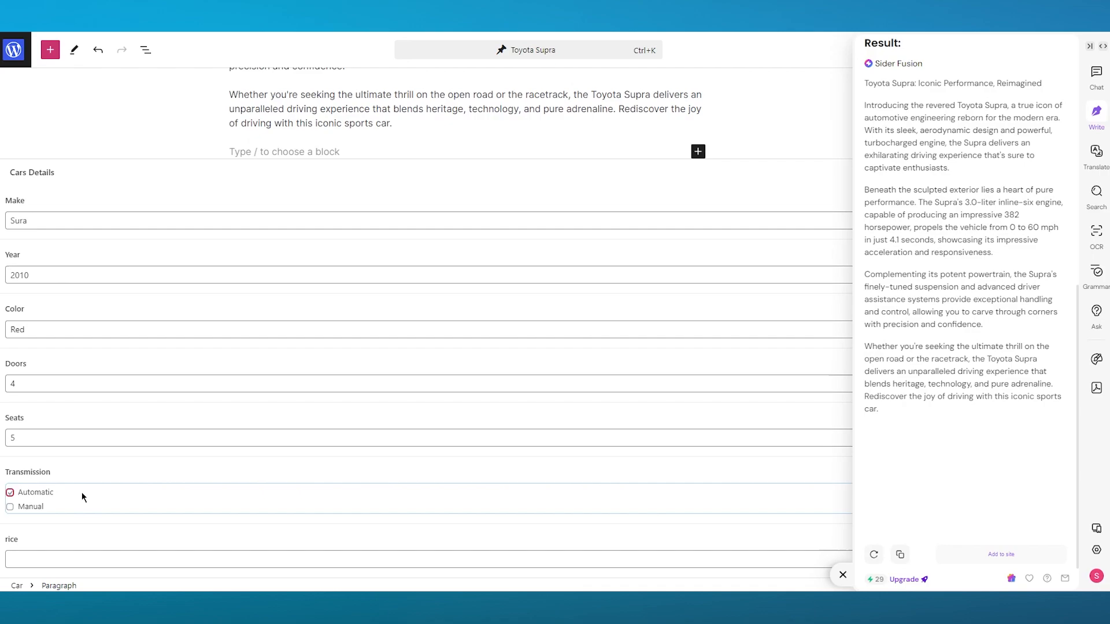
{"action": "left_click", "coordinate": [73, 556]}
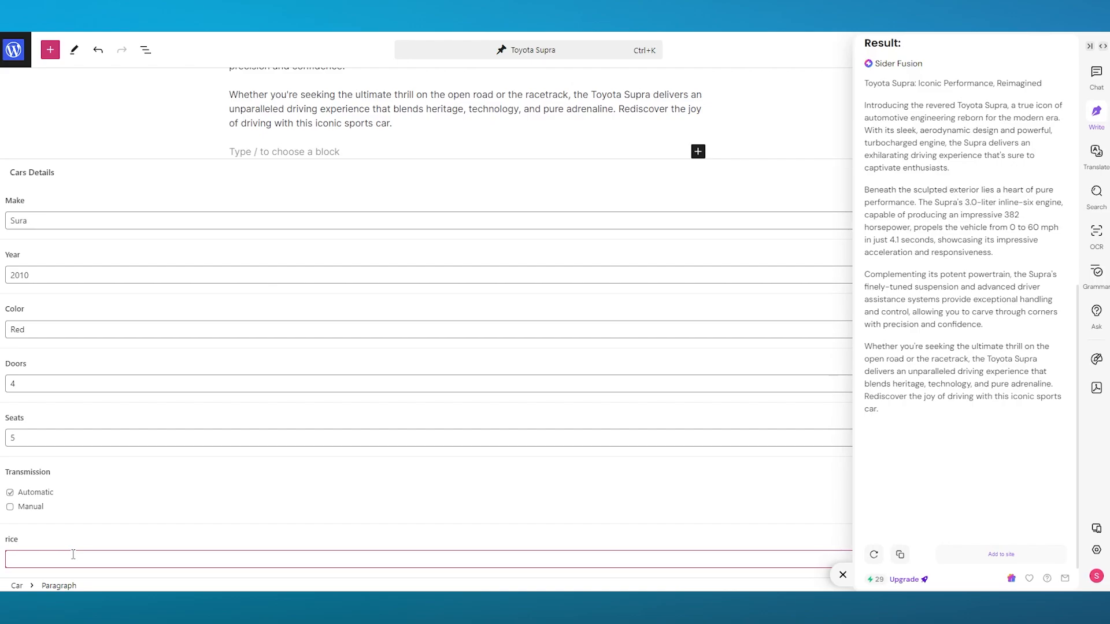
{"action": "type", "text": "2500000"}
{"action": "left_click", "coordinate": [842, 575]}
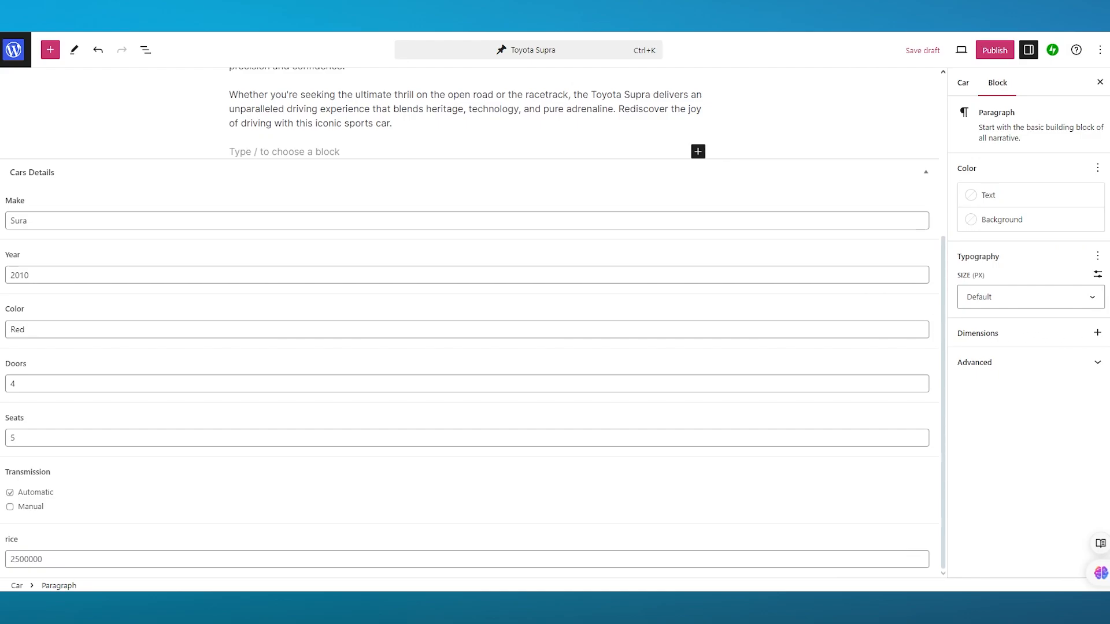
{"action": "scroll", "coordinate": [700, 329], "scroll_direction": "up", "scroll_amount": 5}
{"action": "scroll", "coordinate": [645, 333], "scroll_direction": "down", "scroll_amount": 5}
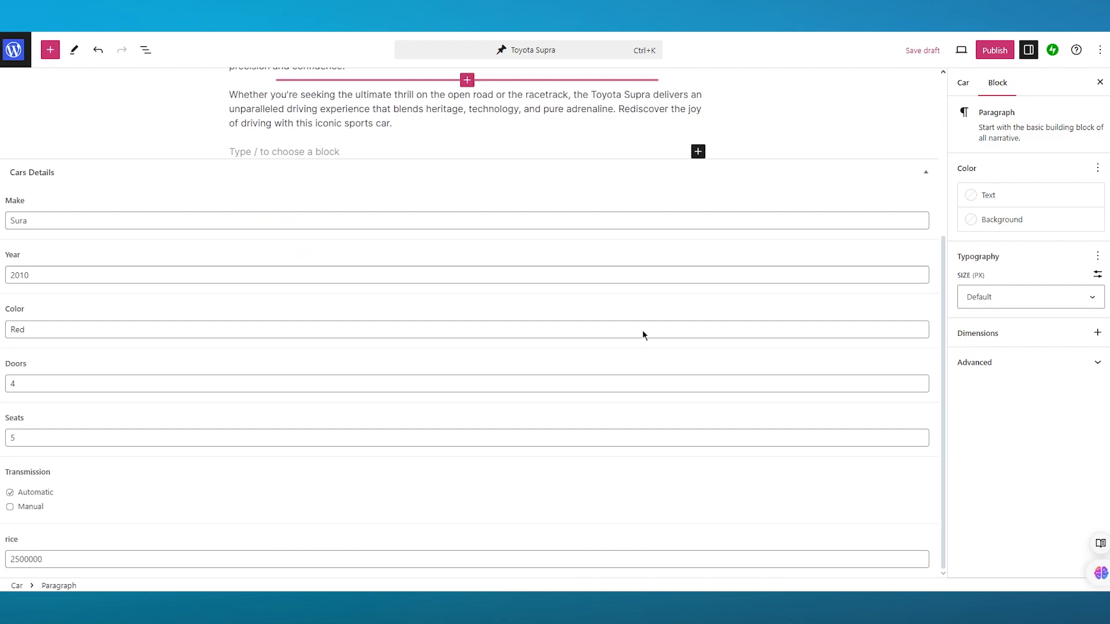
{"action": "scroll", "coordinate": [393, 365], "scroll_direction": "up", "scroll_amount": 5}
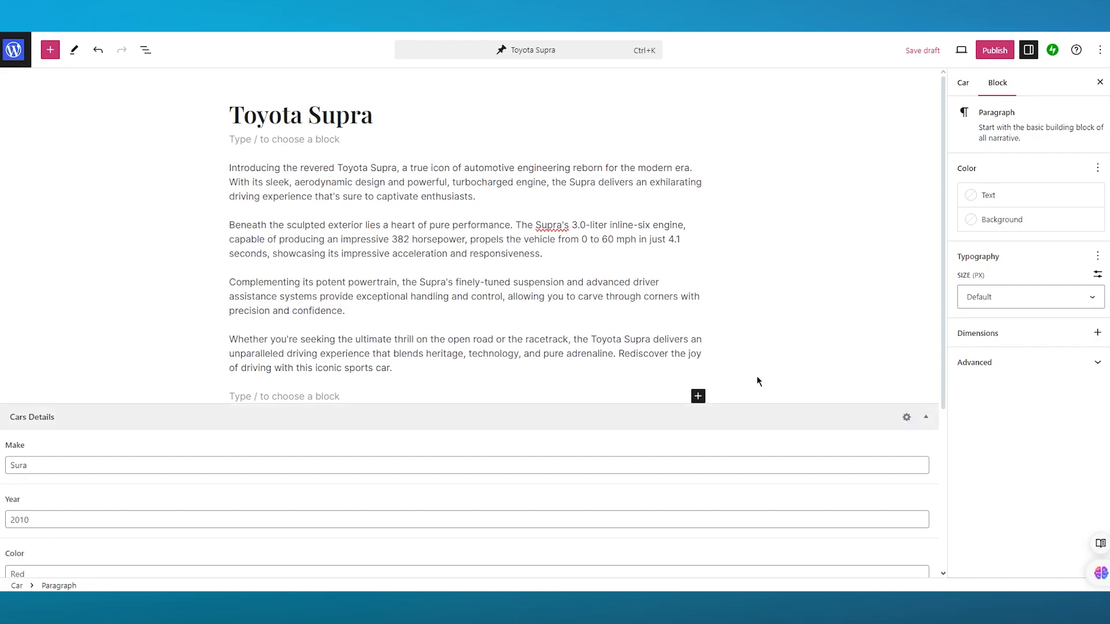
{"action": "mouse_move", "coordinate": [654, 321]}
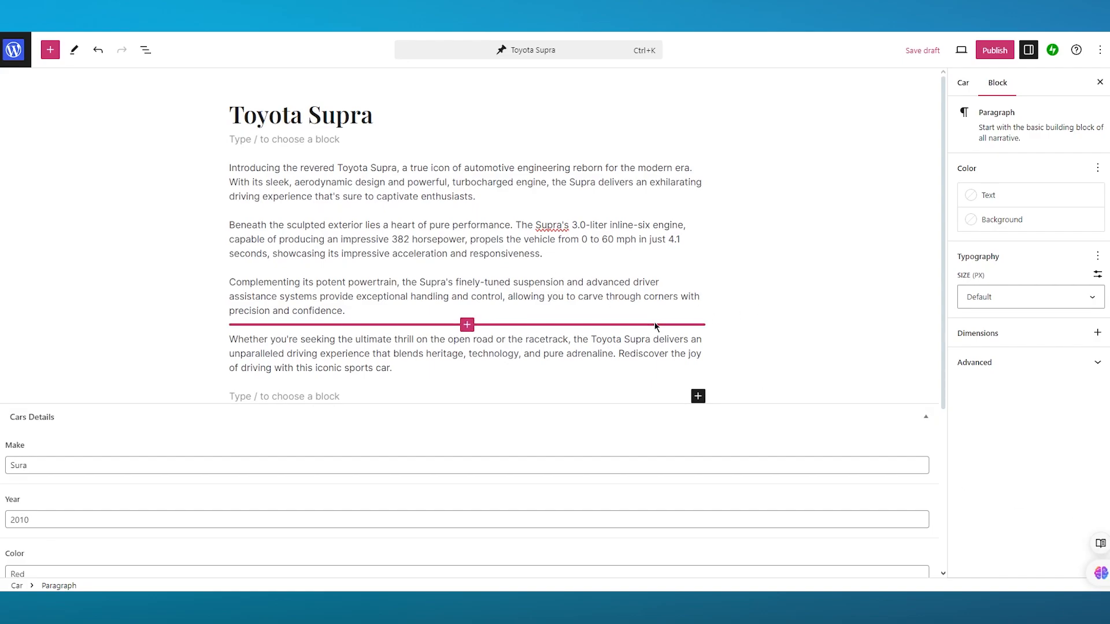
{"action": "scroll", "coordinate": [654, 326], "scroll_direction": "down", "scroll_amount": 5}
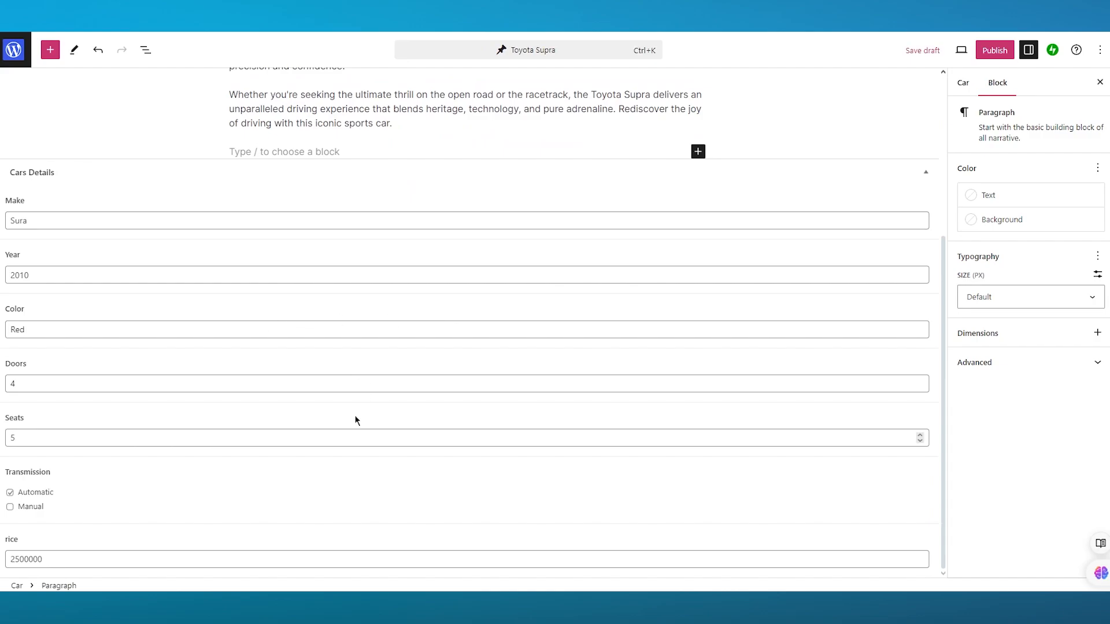
{"action": "scroll", "coordinate": [355, 420], "scroll_direction": "up", "scroll_amount": 3}
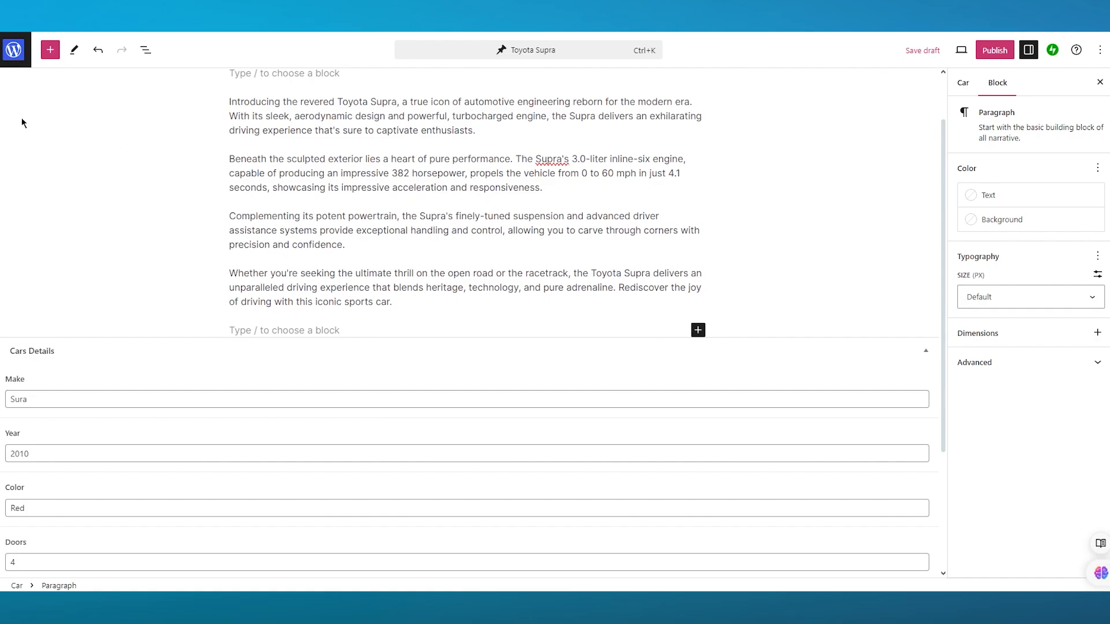
Start setting the car's featured image from Pexels Free Photos and search for "supra"
{"action": "left_click", "coordinate": [962, 84]}
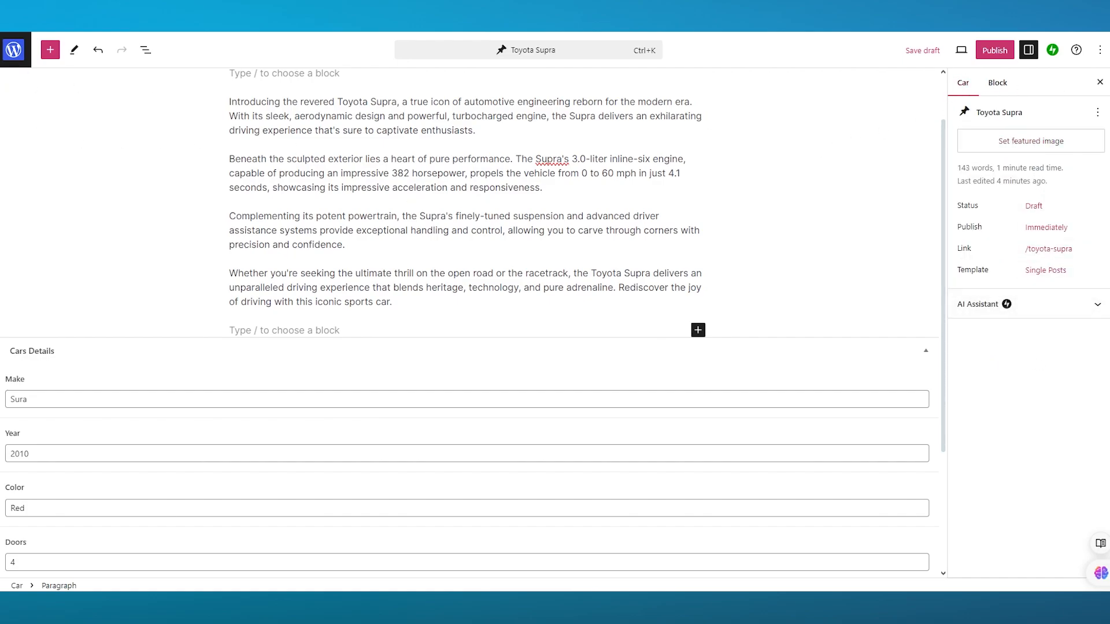
{"action": "left_click", "coordinate": [1063, 145]}
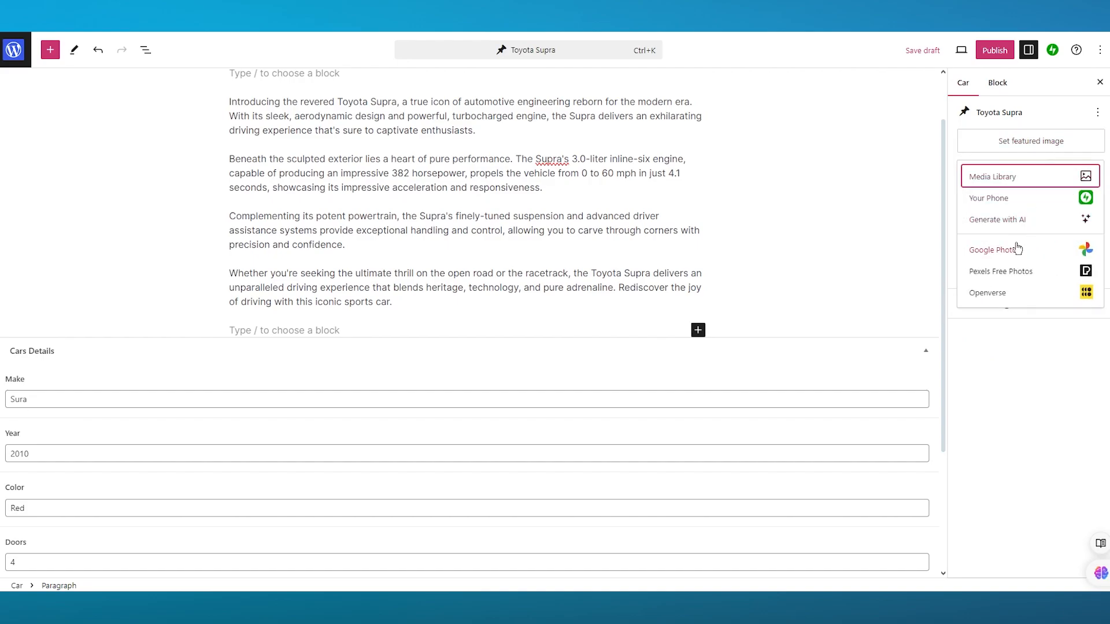
{"action": "left_click", "coordinate": [1012, 271]}
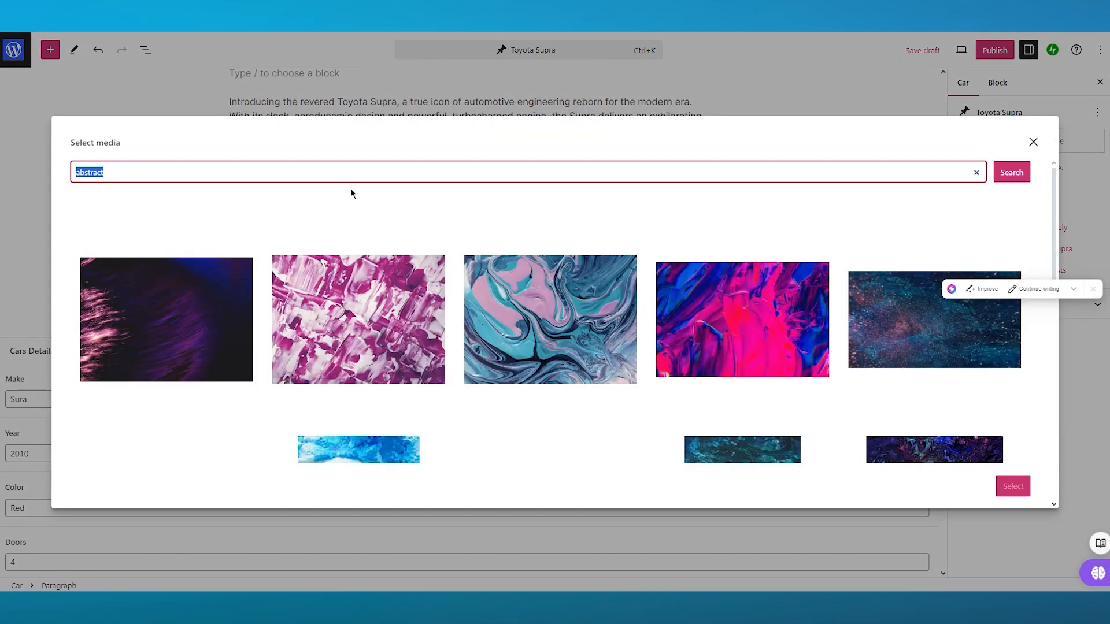
{"action": "type", "text": "supr"}
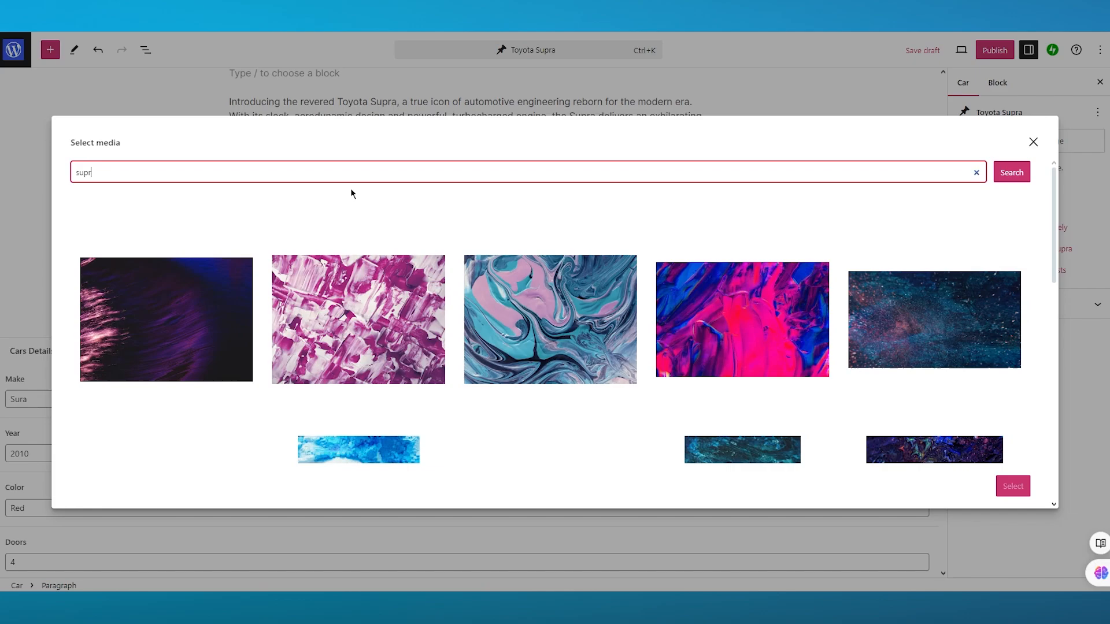
{"action": "type", "text": "a"}
{"action": "key", "text": "Return"}
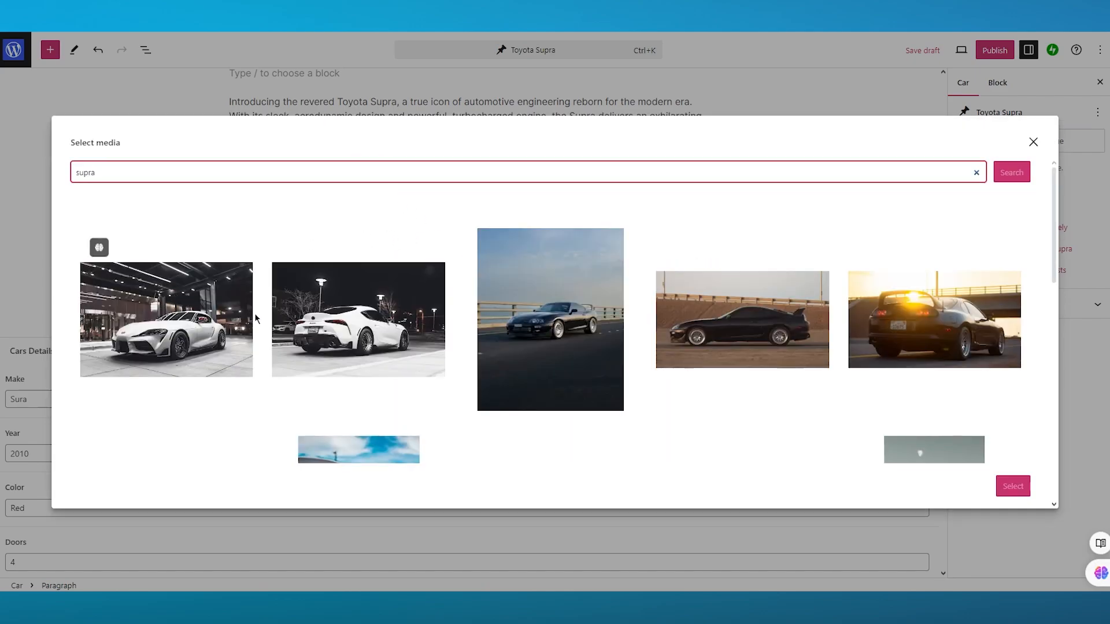
Load more photo results and use the red Supra parked in an indoor garage as the featured image
{"action": "scroll", "coordinate": [728, 315], "scroll_direction": "down", "scroll_amount": 5}
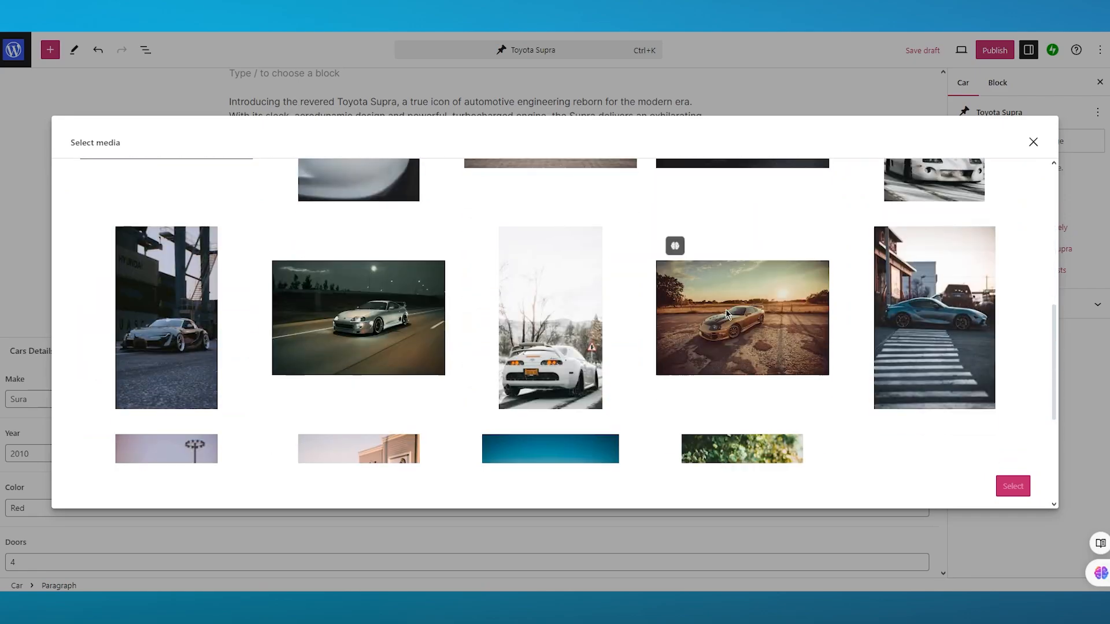
{"action": "scroll", "coordinate": [727, 315], "scroll_direction": "down", "scroll_amount": 4}
{"action": "scroll", "coordinate": [739, 301], "scroll_direction": "up", "scroll_amount": 6}
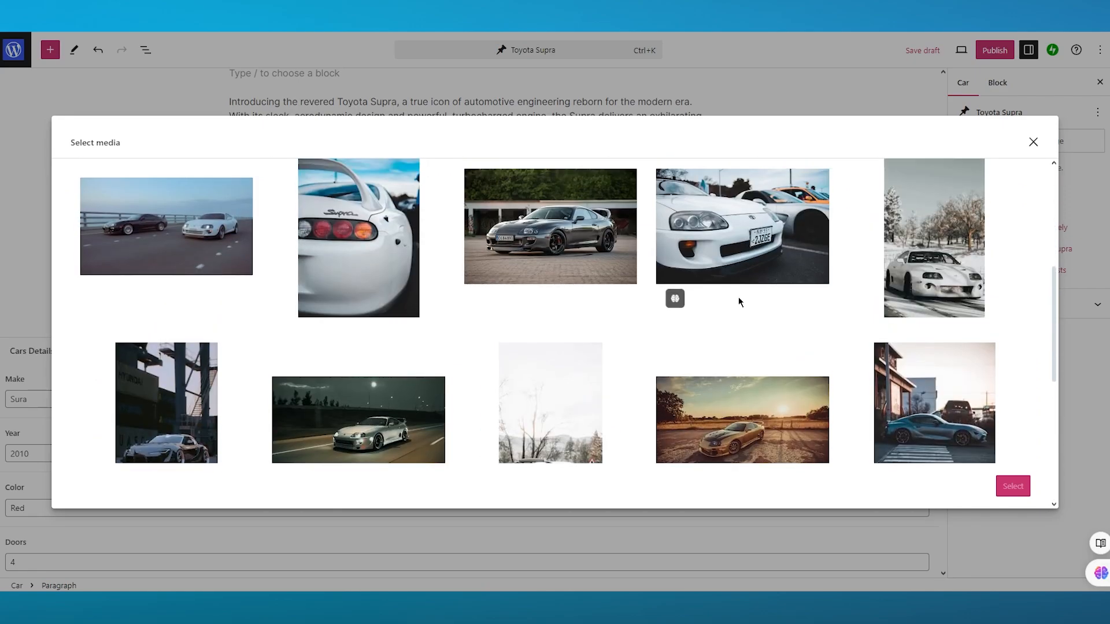
{"action": "scroll", "coordinate": [739, 302], "scroll_direction": "up", "scroll_amount": 5}
{"action": "scroll", "coordinate": [578, 375], "scroll_direction": "down", "scroll_amount": 10}
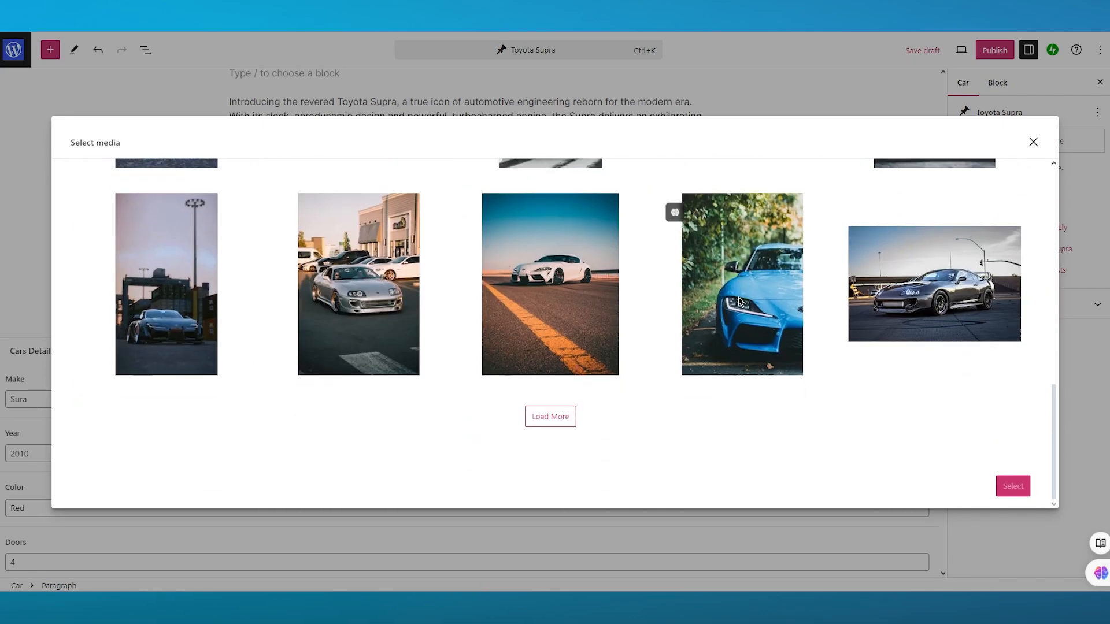
{"action": "left_click", "coordinate": [557, 415]}
{"action": "scroll", "coordinate": [591, 322], "scroll_direction": "down", "scroll_amount": 5}
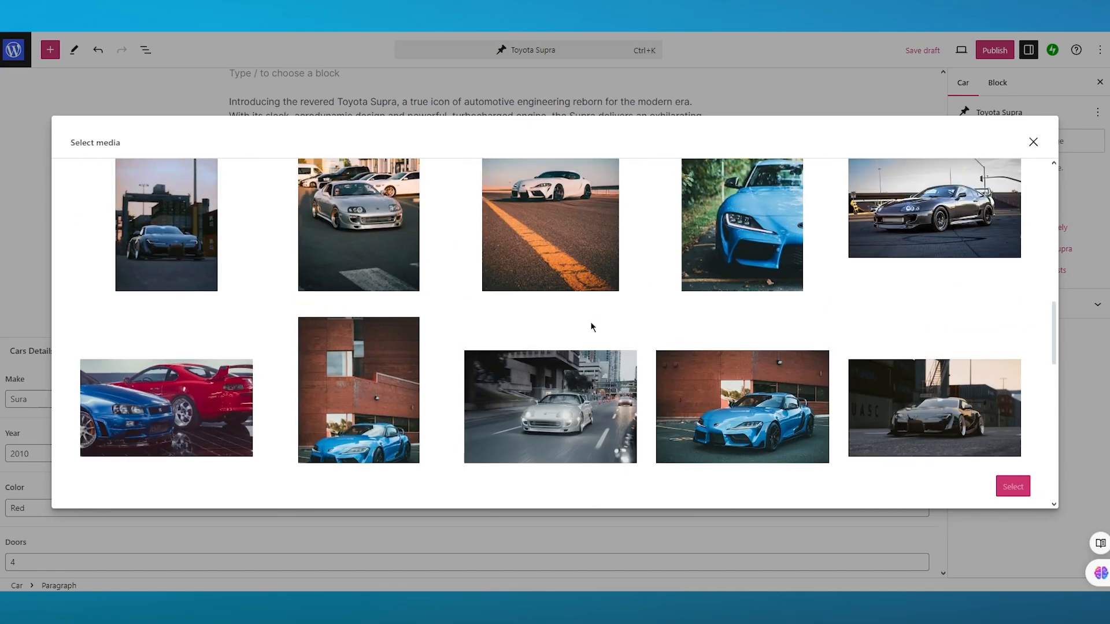
{"action": "left_click", "coordinate": [134, 312]}
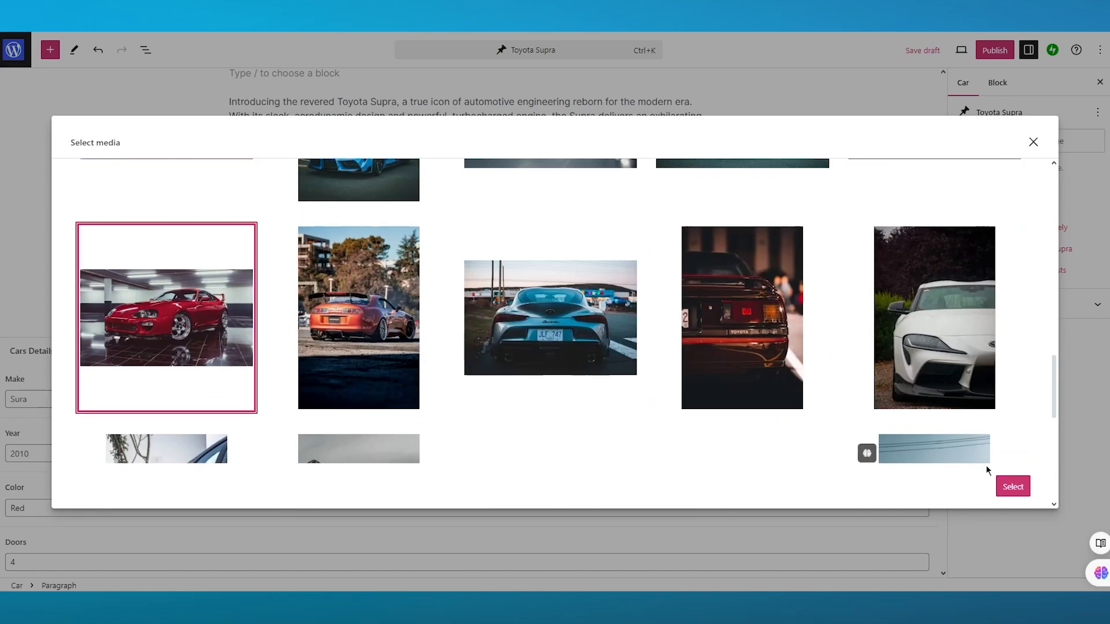
{"action": "left_click", "coordinate": [1010, 486]}
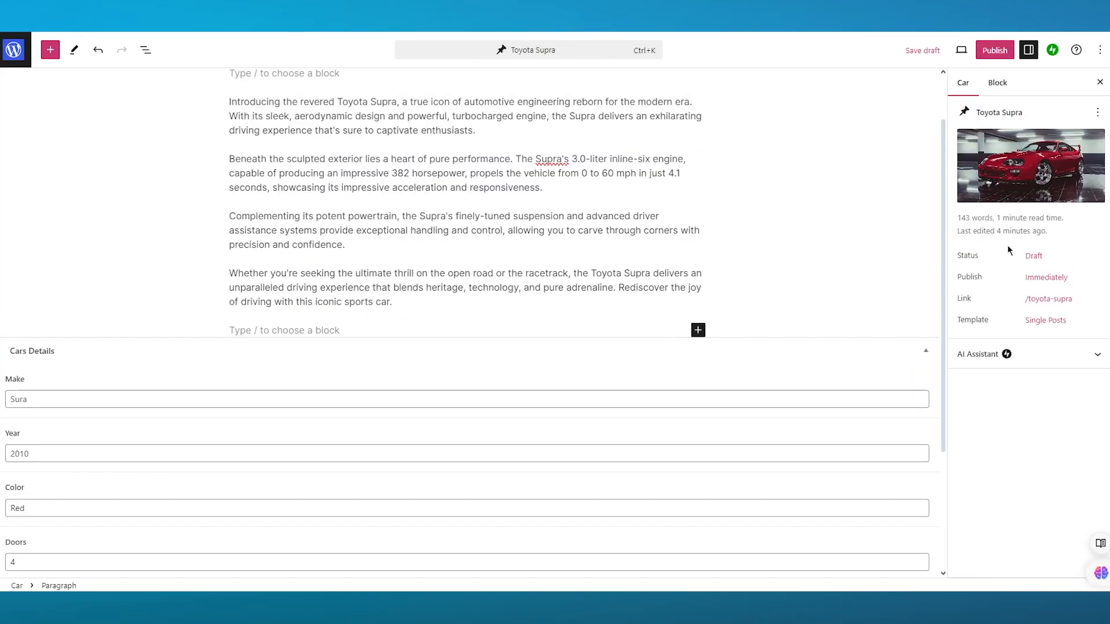
Publish the Toyota Supra car post and examine its live page from the featured image down through the content
{"action": "left_click", "coordinate": [994, 50]}
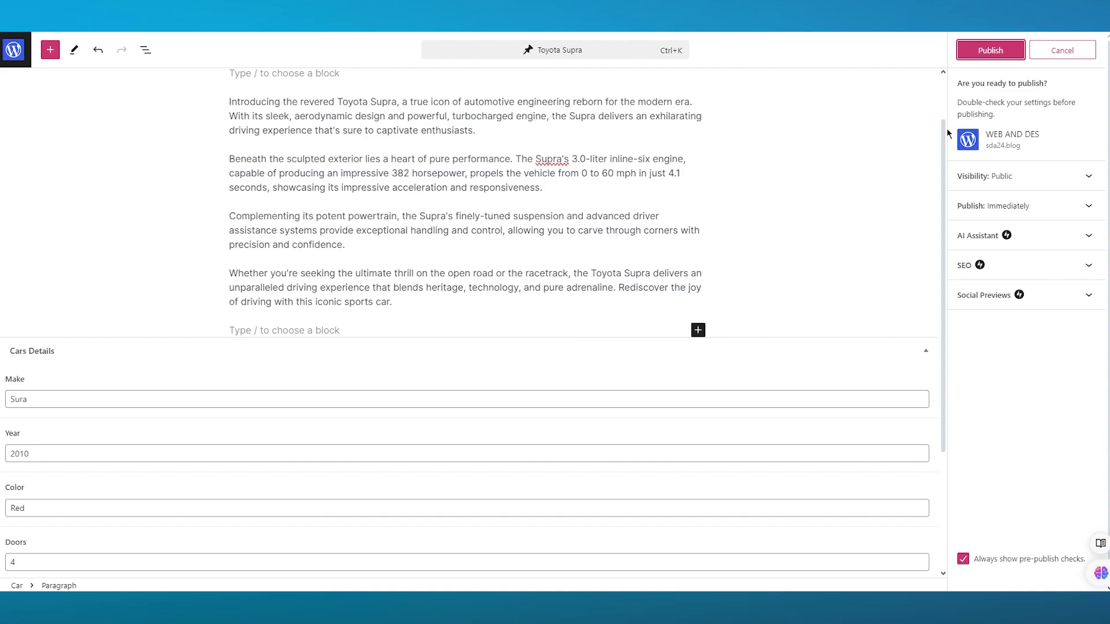
{"action": "left_click", "coordinate": [996, 51]}
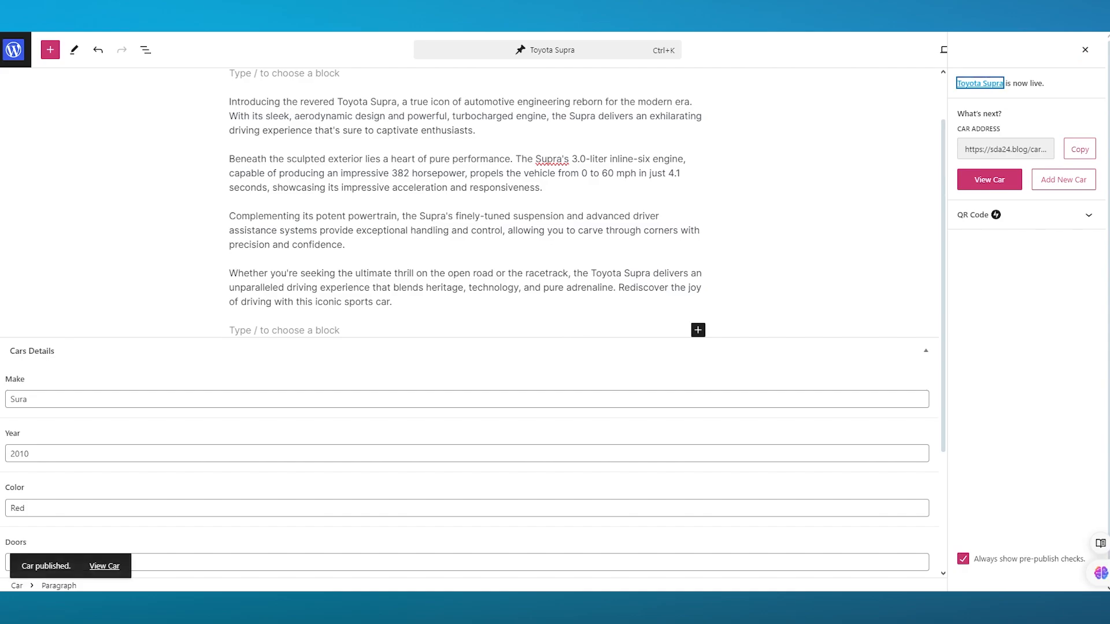
{"action": "left_click", "coordinate": [988, 181]}
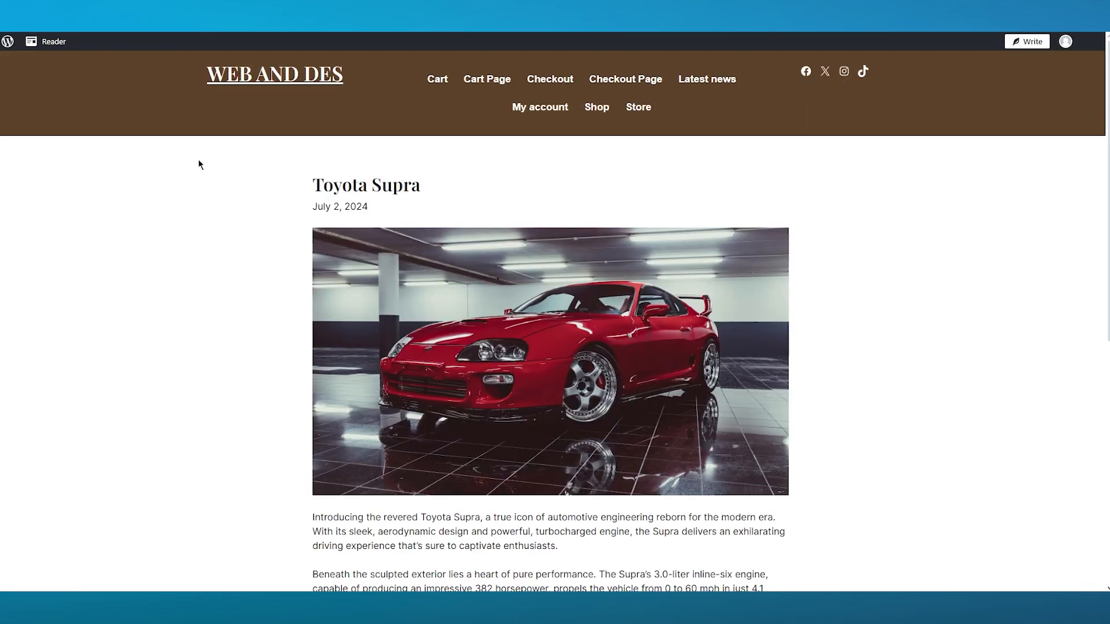
{"action": "scroll", "coordinate": [606, 208], "scroll_direction": "down", "scroll_amount": 5}
{"action": "scroll", "coordinate": [606, 205], "scroll_direction": "down", "scroll_amount": 2}
{"action": "scroll", "coordinate": [604, 203], "scroll_direction": "up", "scroll_amount": 6}
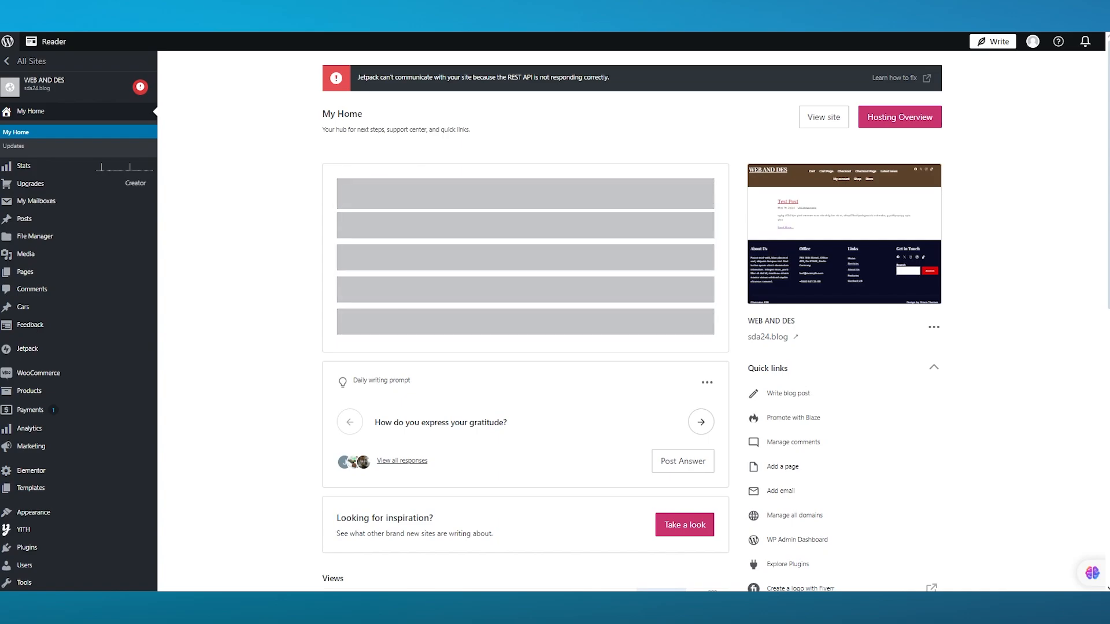
Open the Theme Builder and examine the Single Post site part and its upgrade option
{"action": "scroll", "coordinate": [134, 403], "scroll_direction": "down", "scroll_amount": 5}
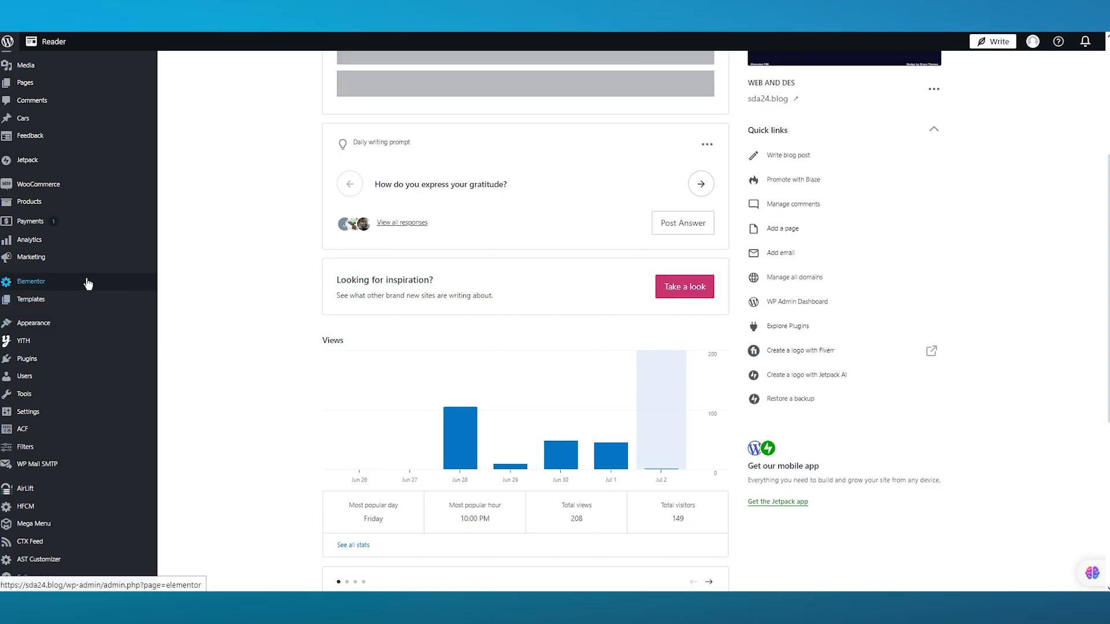
{"action": "mouse_move", "coordinate": [72, 300]}
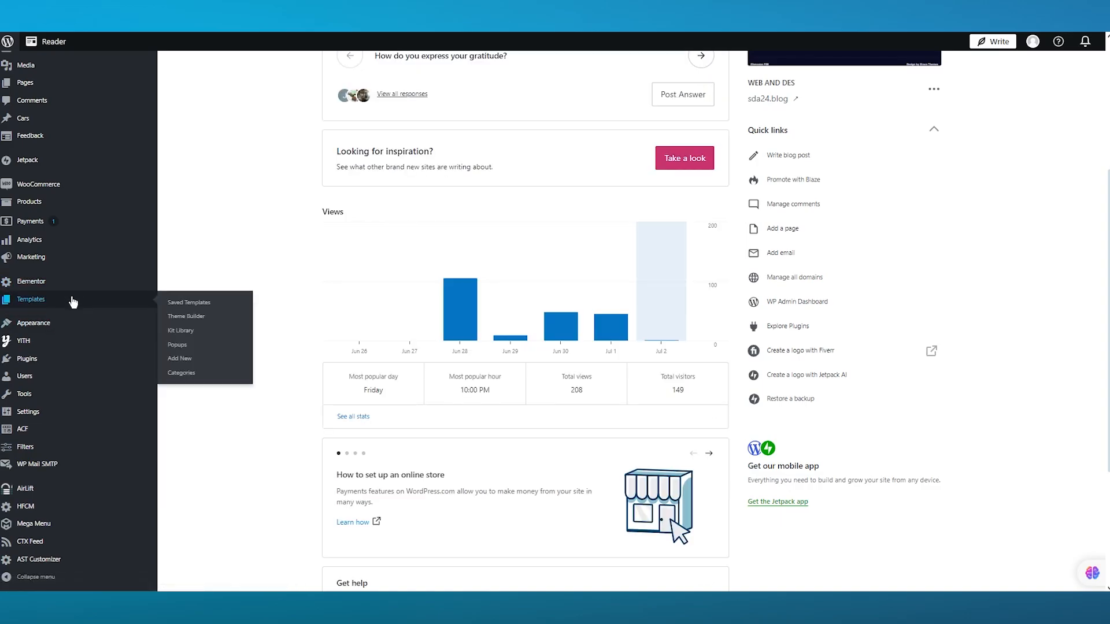
{"action": "left_click", "coordinate": [188, 317]}
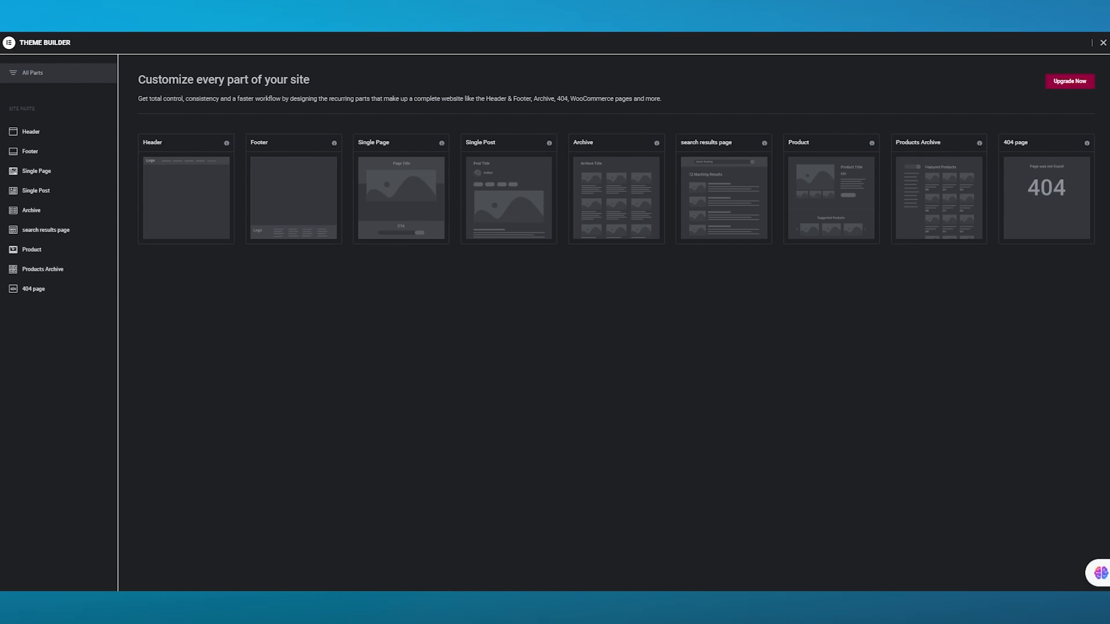
{"action": "mouse_move", "coordinate": [510, 183]}
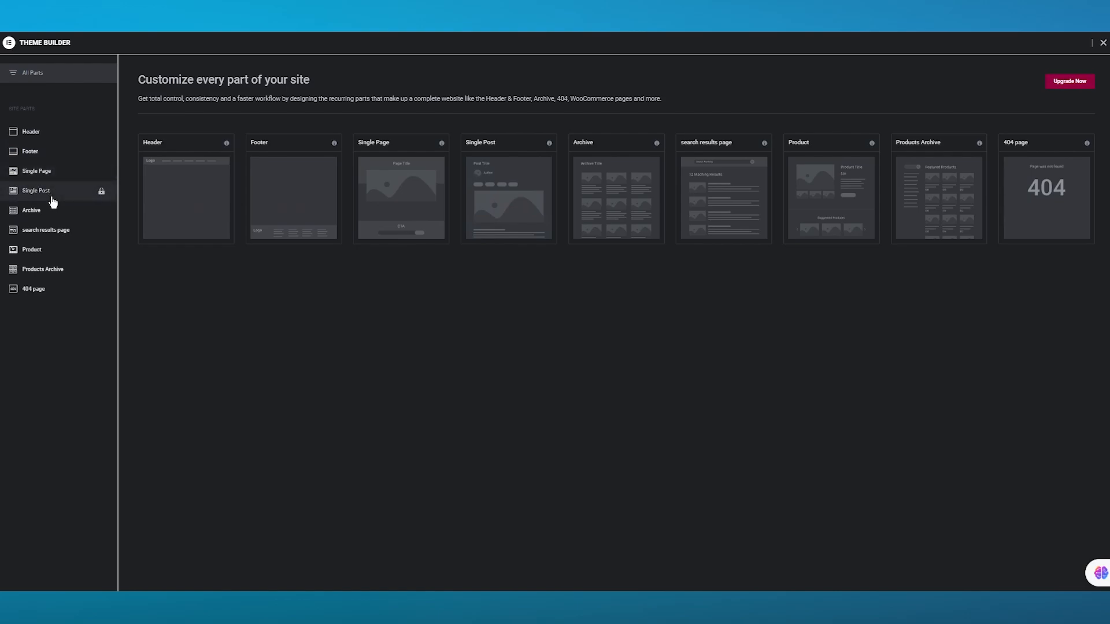
{"action": "mouse_move", "coordinate": [533, 203]}
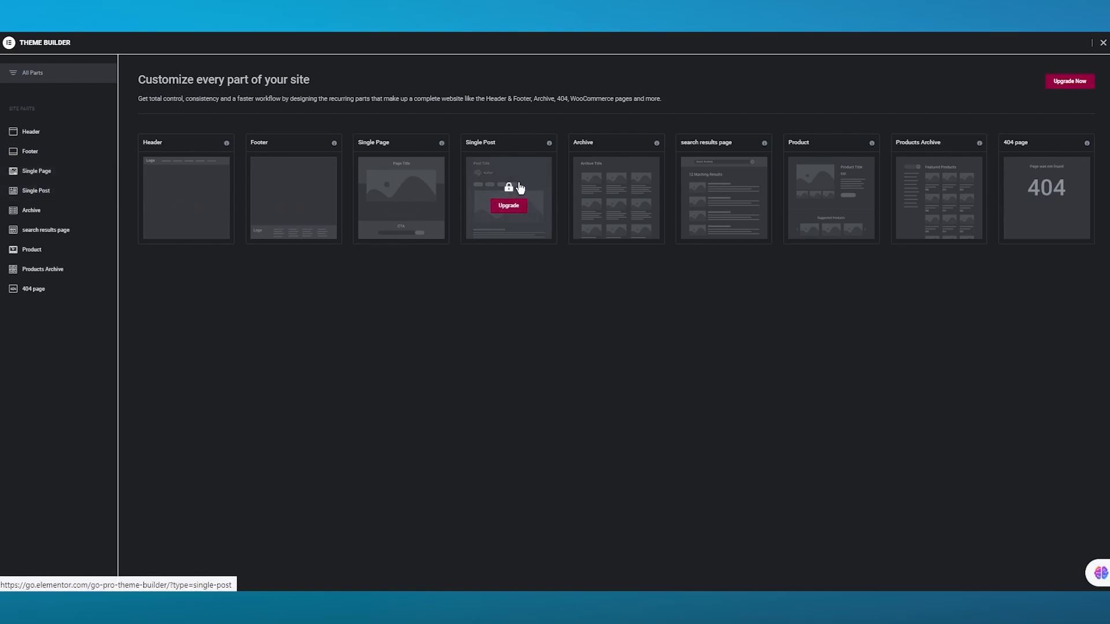
{"action": "left_click", "coordinate": [502, 207]}
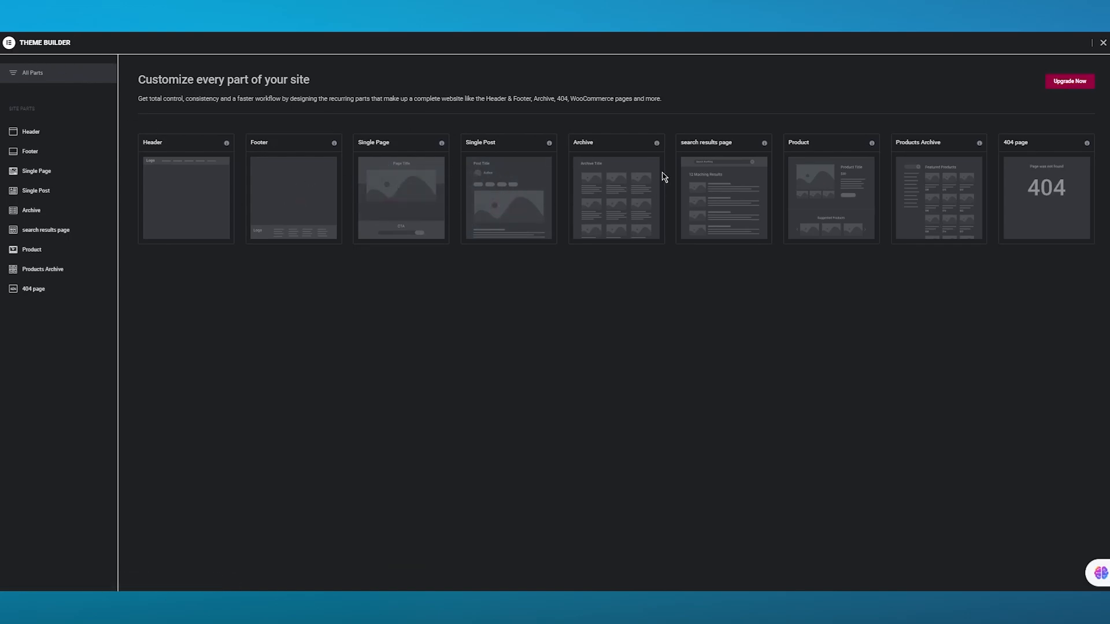
{"action": "left_click", "coordinate": [731, 164]}
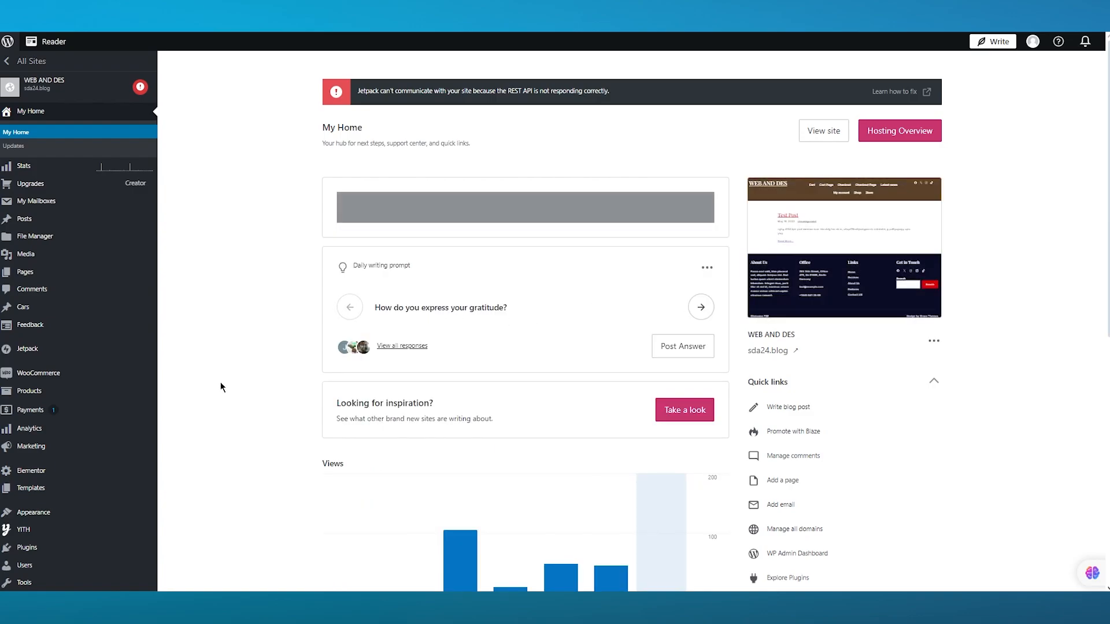
Open Elementor's home page in the site dashboard and create a new page from it
{"action": "scroll", "coordinate": [166, 386], "scroll_direction": "down", "scroll_amount": 2}
{"action": "mouse_move", "coordinate": [96, 353]}
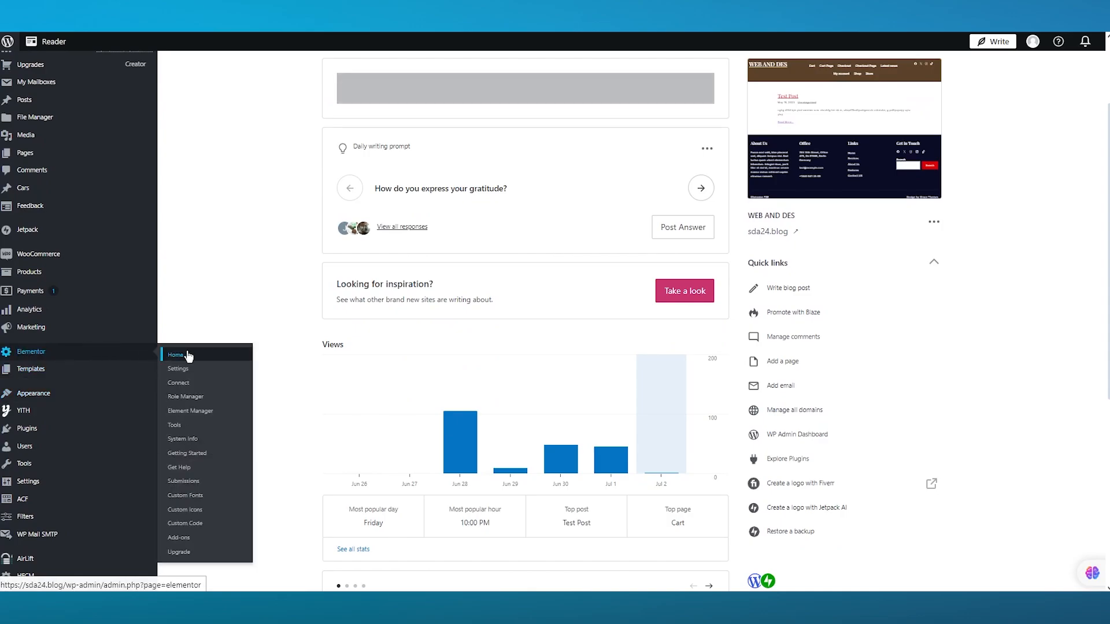
{"action": "scroll", "coordinate": [186, 352], "scroll_direction": "up", "scroll_amount": 2}
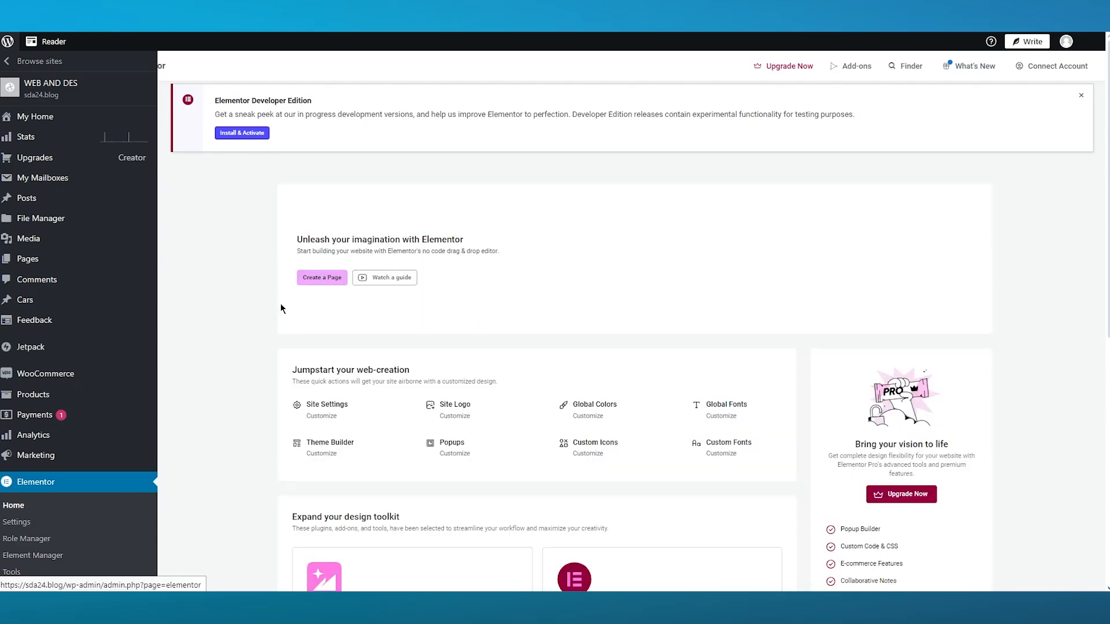
{"action": "scroll", "coordinate": [300, 308], "scroll_direction": "down", "scroll_amount": 4}
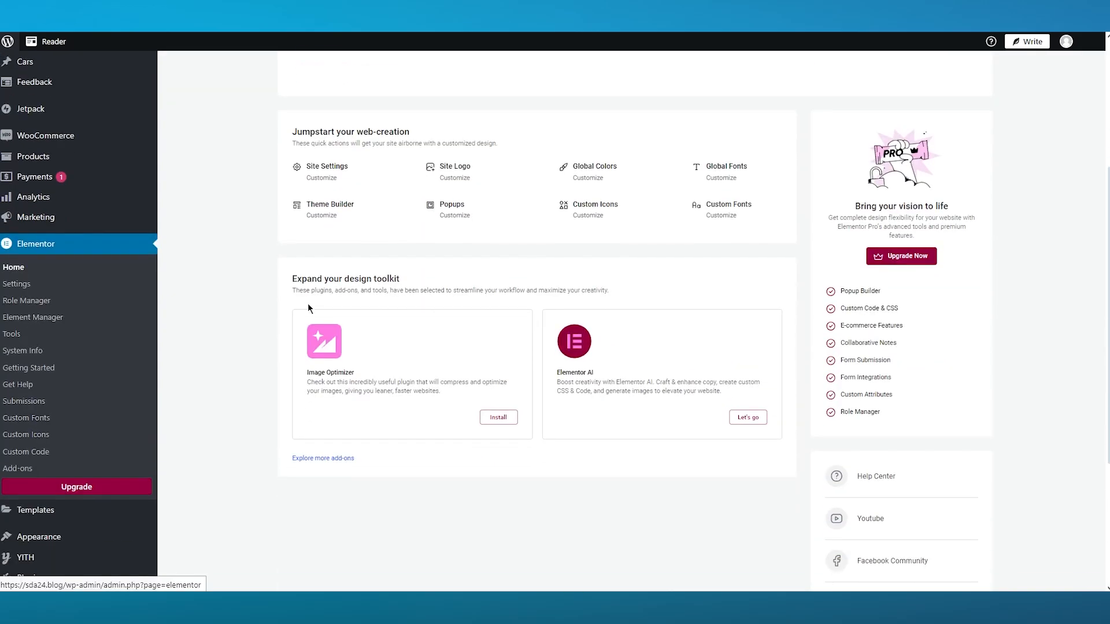
{"action": "scroll", "coordinate": [373, 290], "scroll_direction": "up", "scroll_amount": 4}
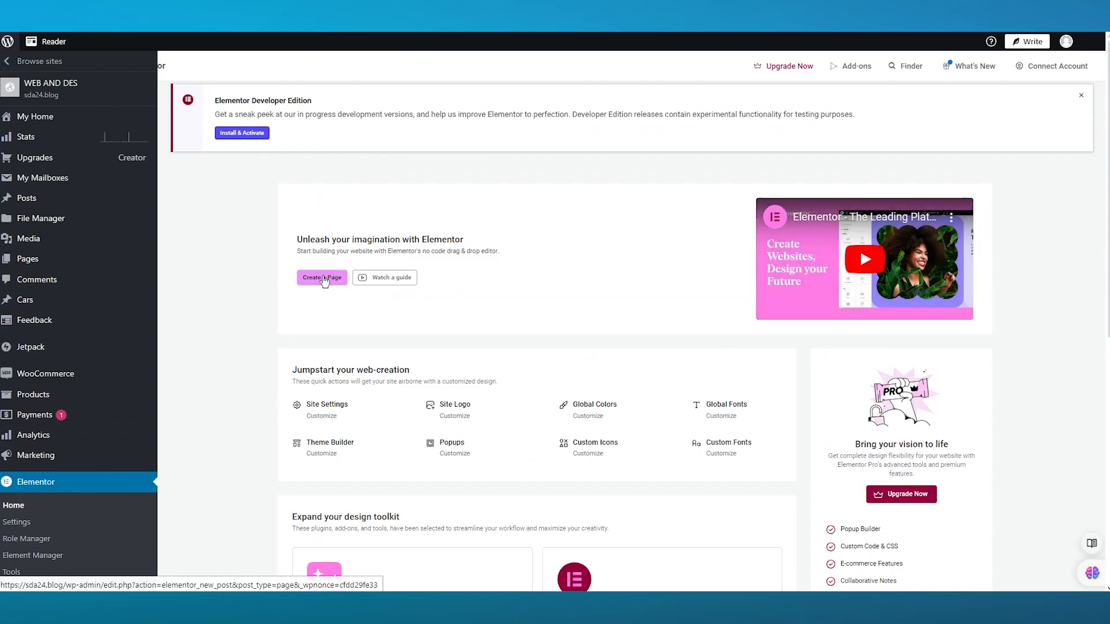
{"action": "left_click", "coordinate": [322, 278]}
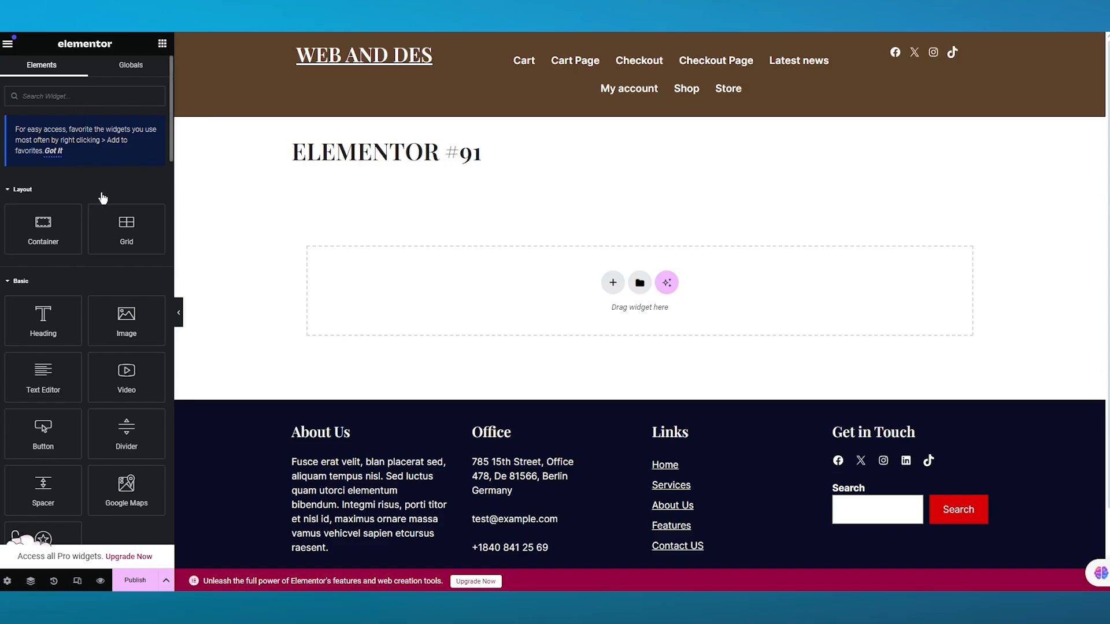
Look through the available widgets and the Globals section, then try a widget search for "sty" and clear it
{"action": "scroll", "coordinate": [98, 219], "scroll_direction": "down", "scroll_amount": 10}
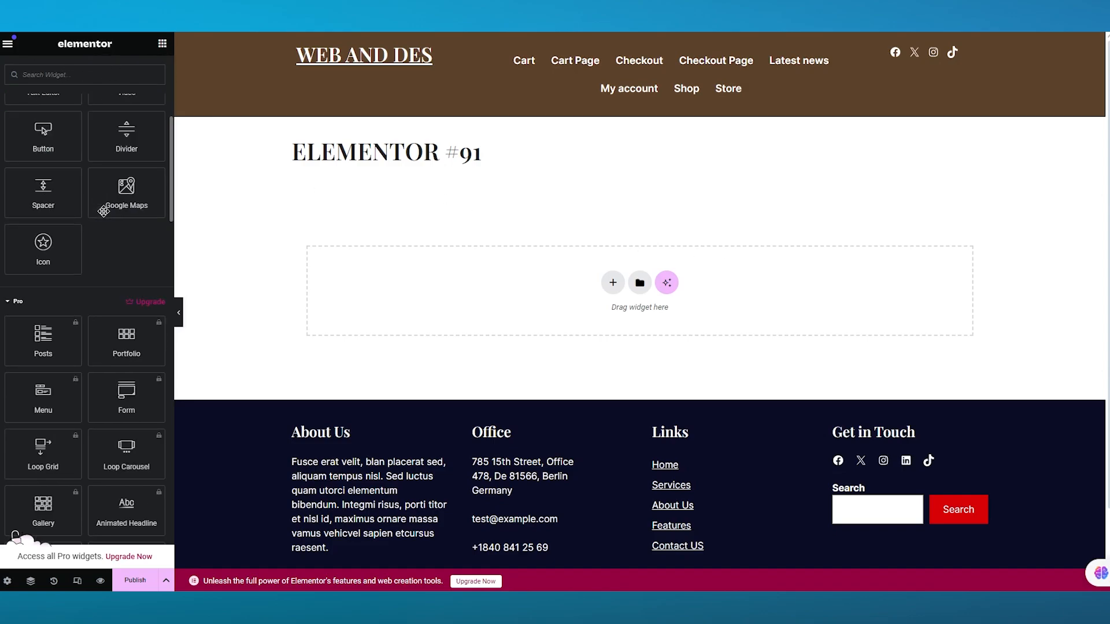
{"action": "scroll", "coordinate": [110, 211], "scroll_direction": "up", "scroll_amount": 10}
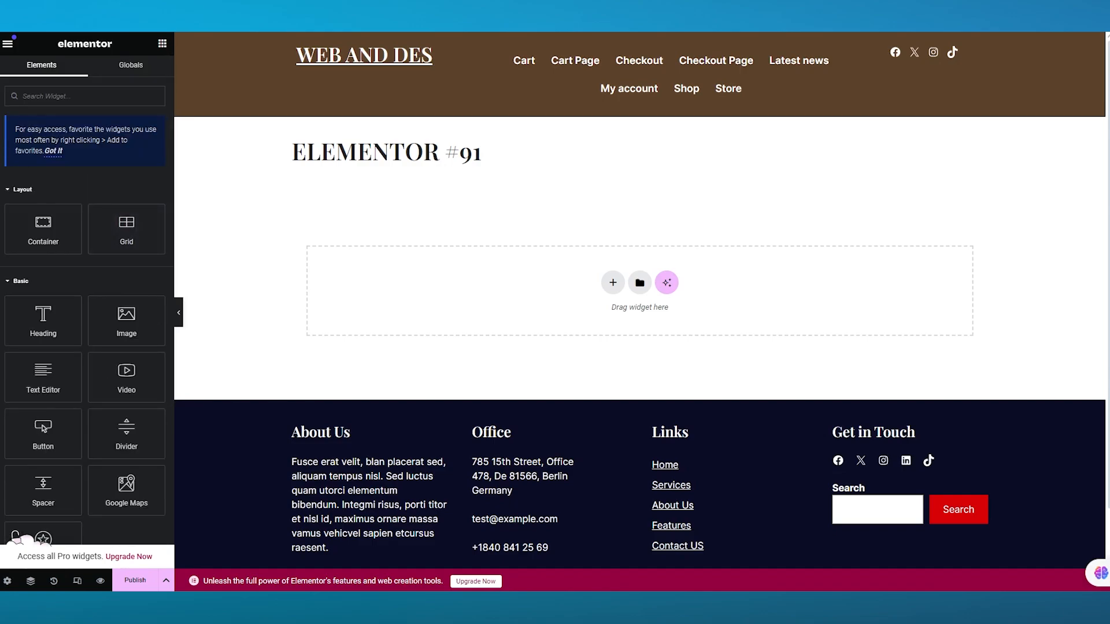
{"action": "left_click", "coordinate": [132, 67]}
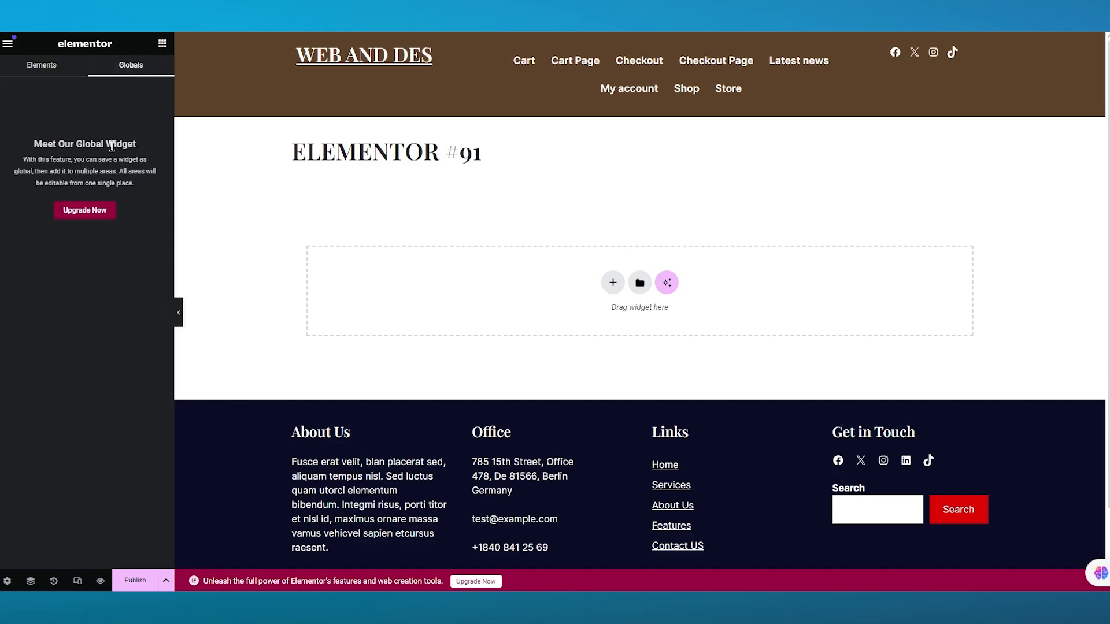
{"action": "left_click", "coordinate": [50, 69]}
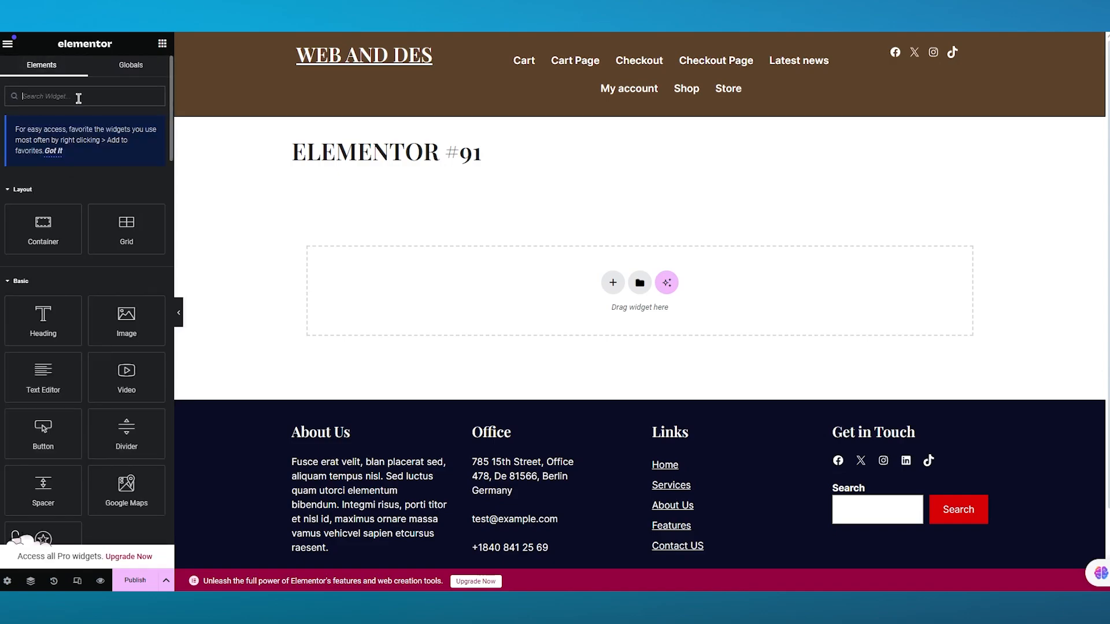
{"action": "type", "text": "sty"}
{"action": "key", "text": "BackSpace"}
{"action": "key", "text": "BackSpace"}
{"action": "key", "text": "BackSpace"}
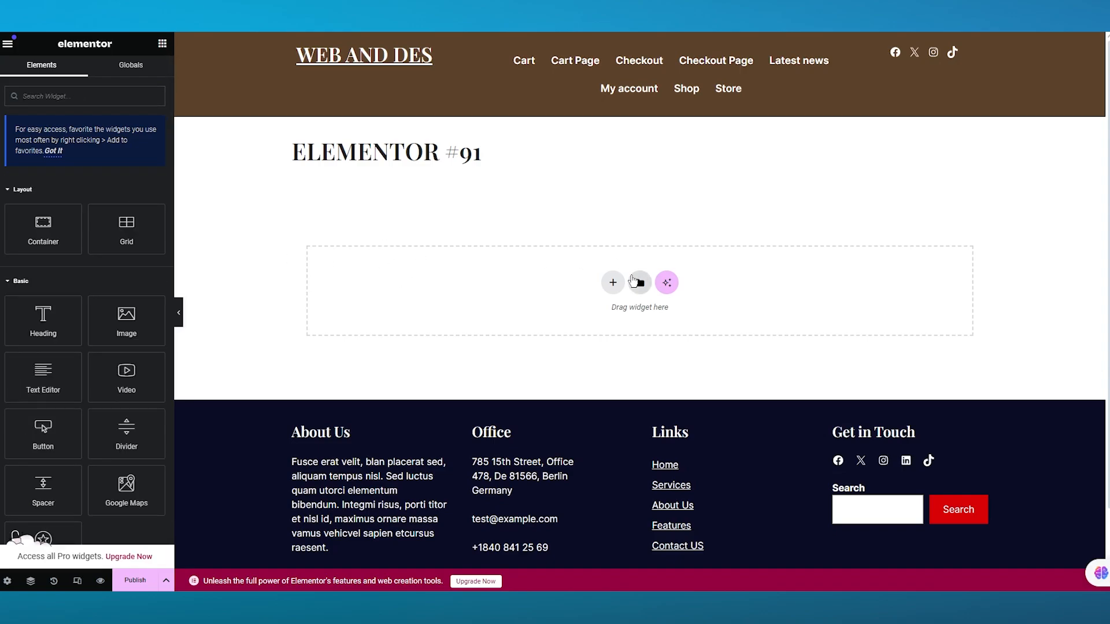
{"action": "left_click", "coordinate": [667, 283]}
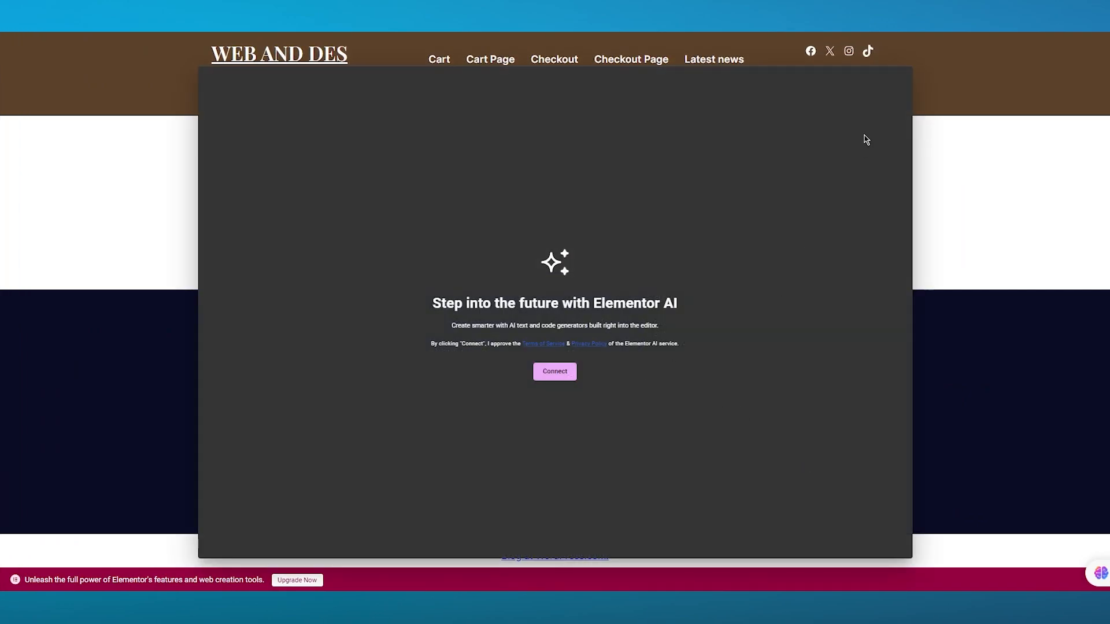
{"action": "left_click", "coordinate": [996, 163]}
{"action": "scroll", "coordinate": [123, 353], "scroll_direction": "down", "scroll_amount": 5}
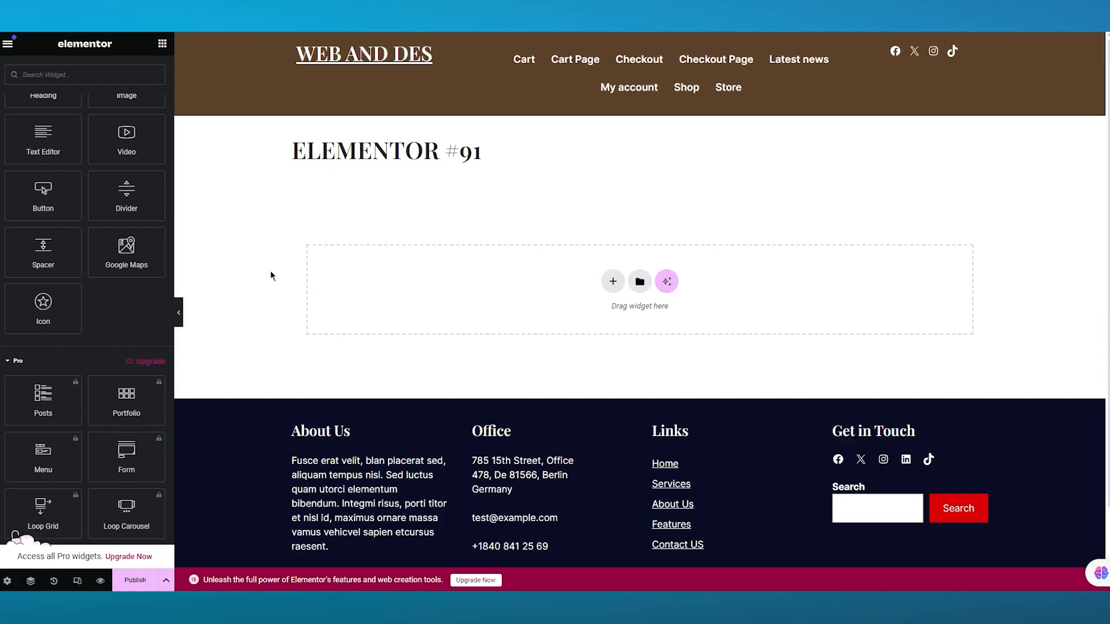
{"action": "scroll", "coordinate": [132, 275], "scroll_direction": "up", "scroll_amount": 5}
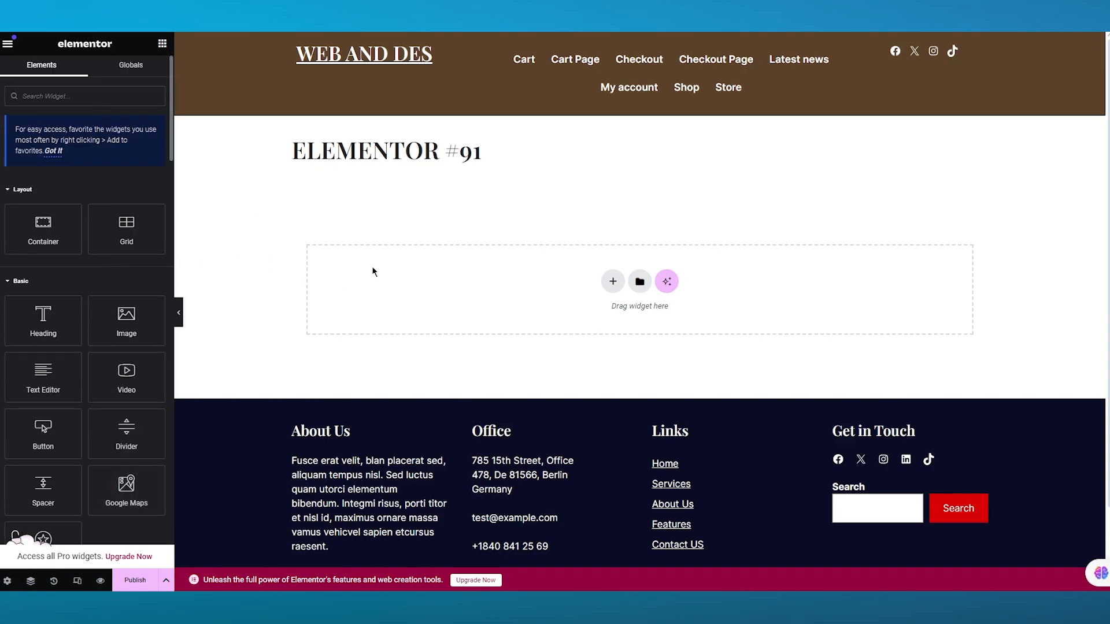
{"action": "double_click", "coordinate": [268, 248]}
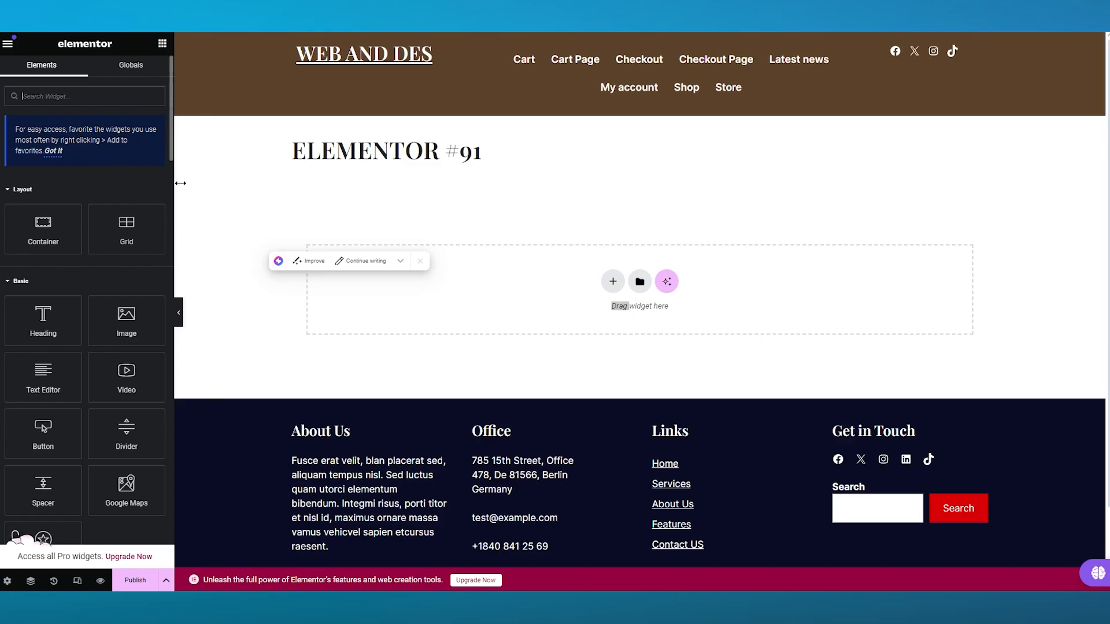
{"action": "left_click", "coordinate": [265, 181]}
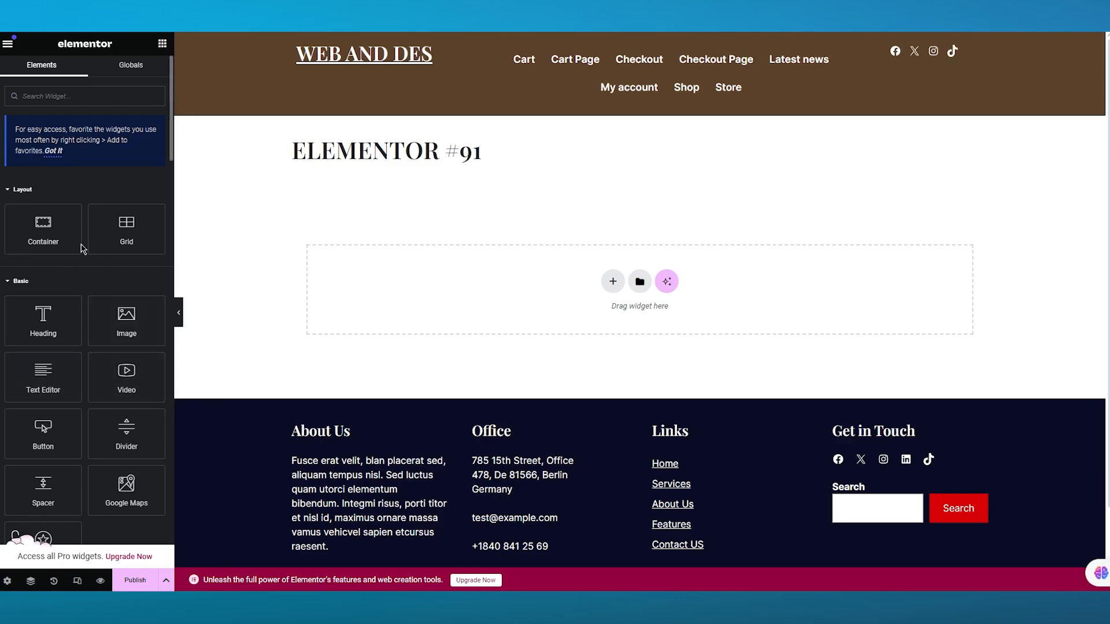
Add a container to the empty page area and set its normal background type to Gradient
{"action": "left_click_drag", "start_coordinate": [43, 229], "coordinate": [653, 282]}
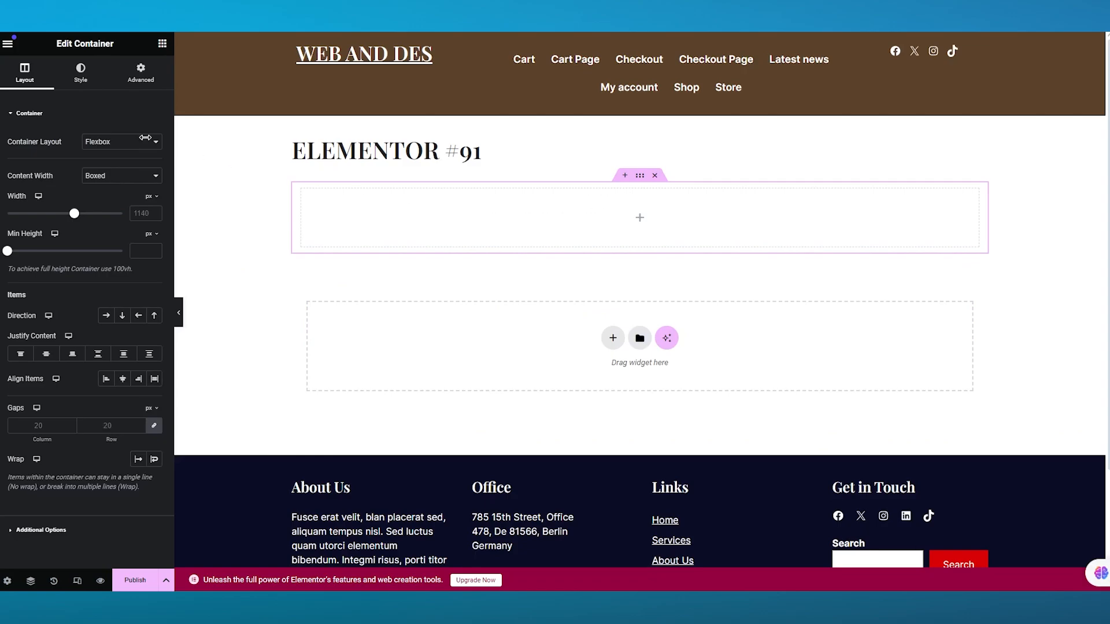
{"action": "left_click", "coordinate": [81, 72]}
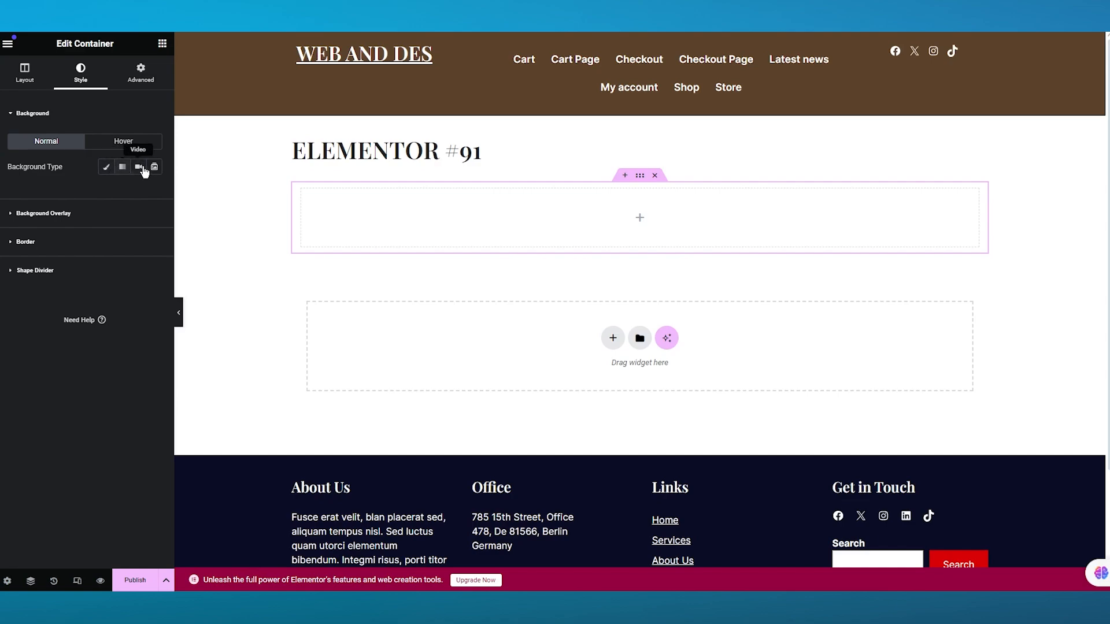
{"action": "left_click", "coordinate": [108, 169]}
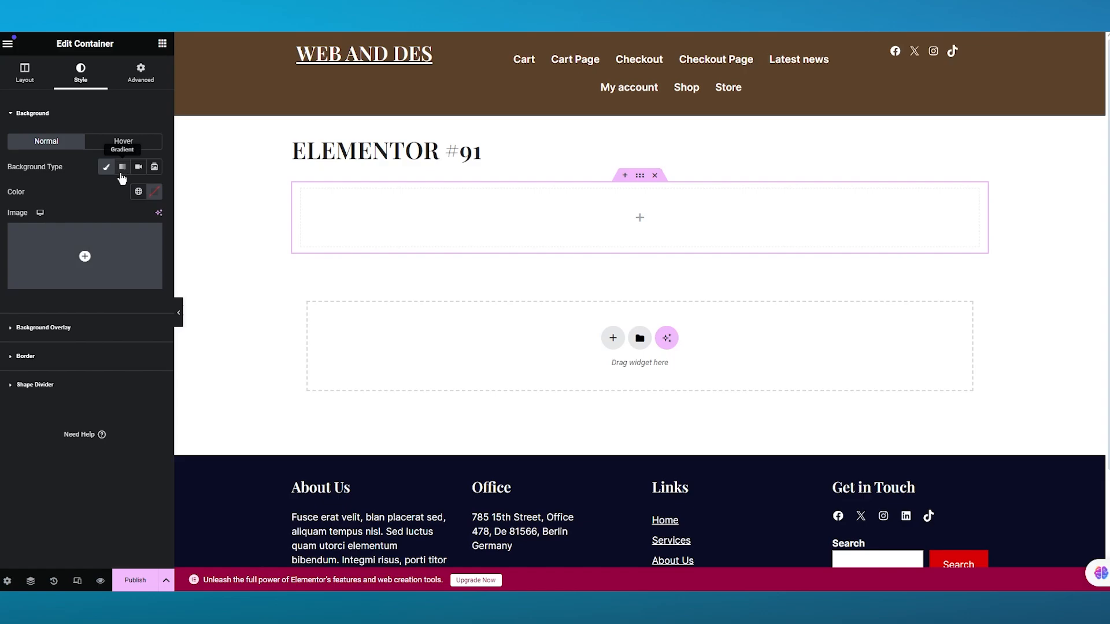
{"action": "left_click", "coordinate": [122, 170]}
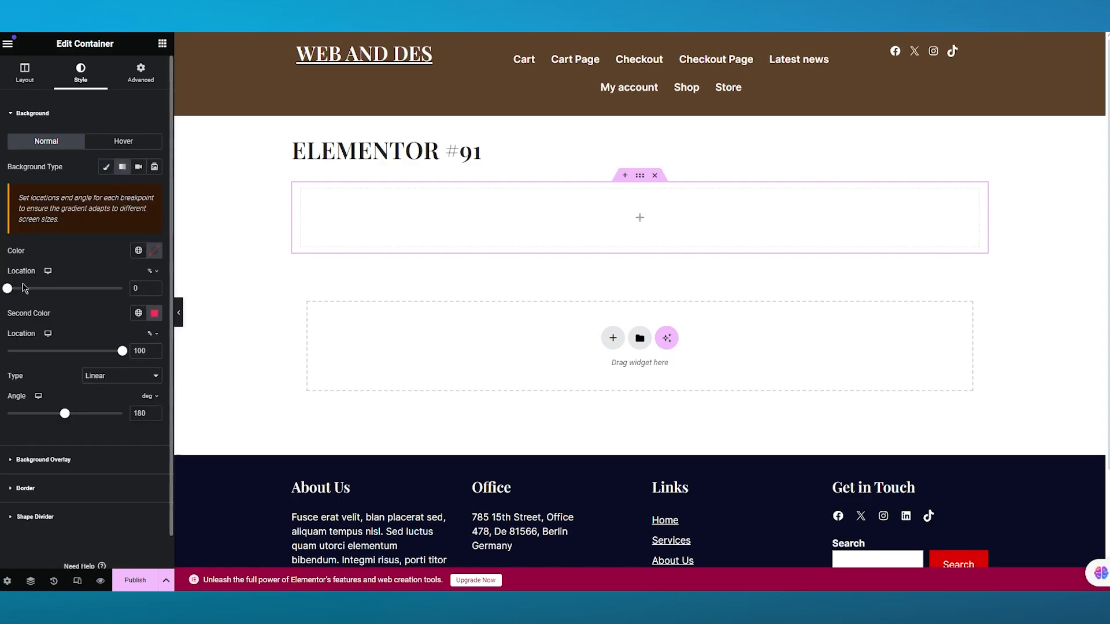
Set the container gradient's second color to dark crimson and its first color to sky blue
{"action": "left_click", "coordinate": [154, 313]}
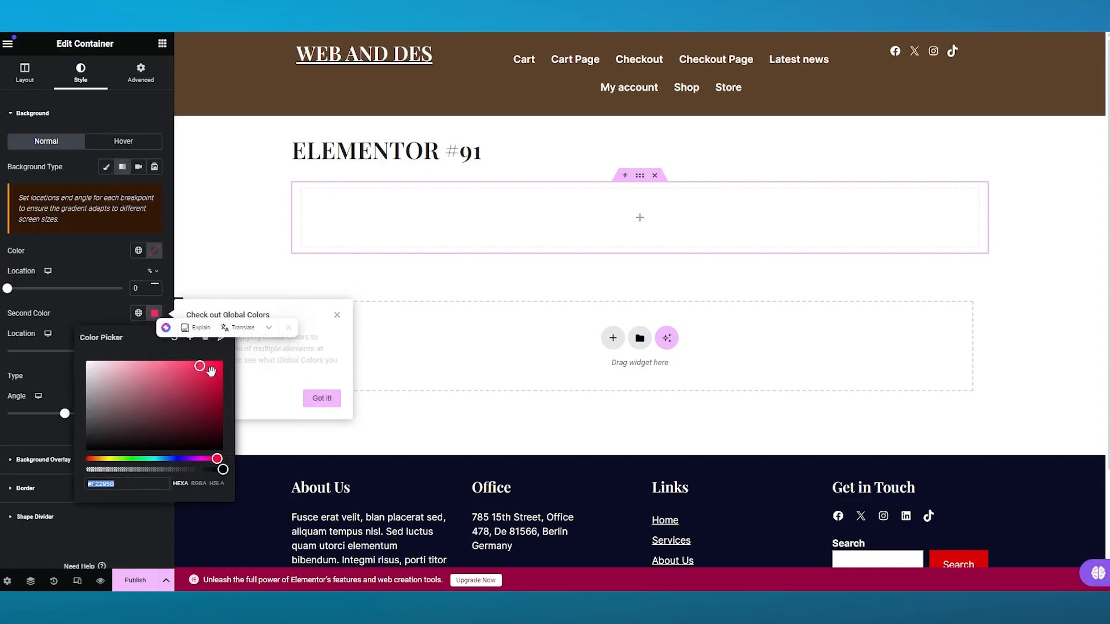
{"action": "left_click_drag", "start_coordinate": [211, 371], "coordinate": [211, 387]}
{"action": "left_click", "coordinate": [157, 249]}
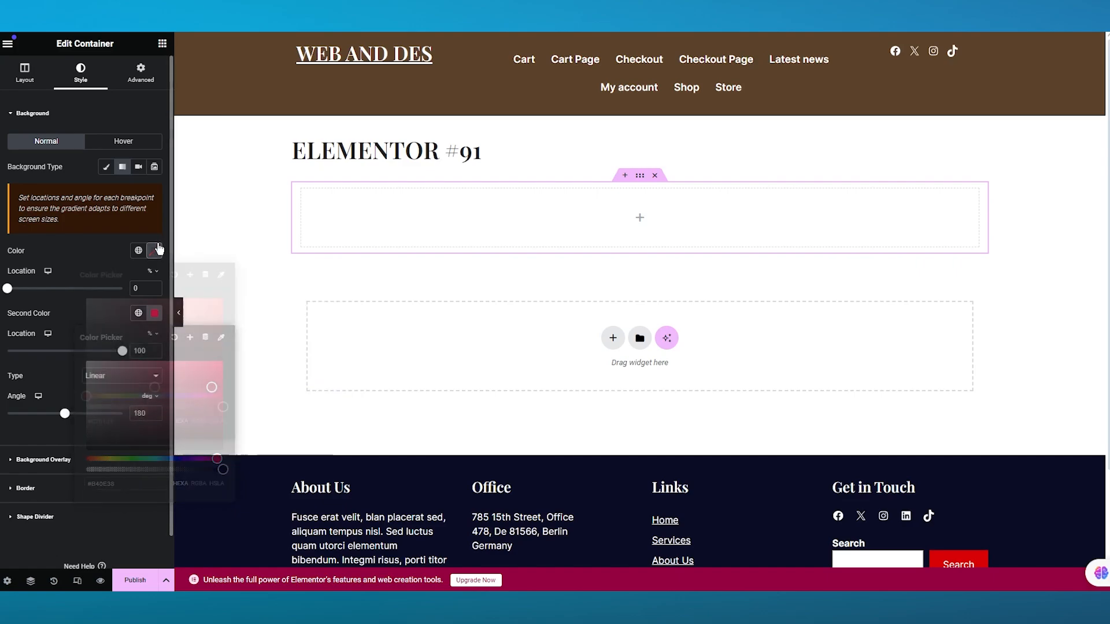
{"action": "left_click_drag", "start_coordinate": [191, 335], "coordinate": [148, 296]}
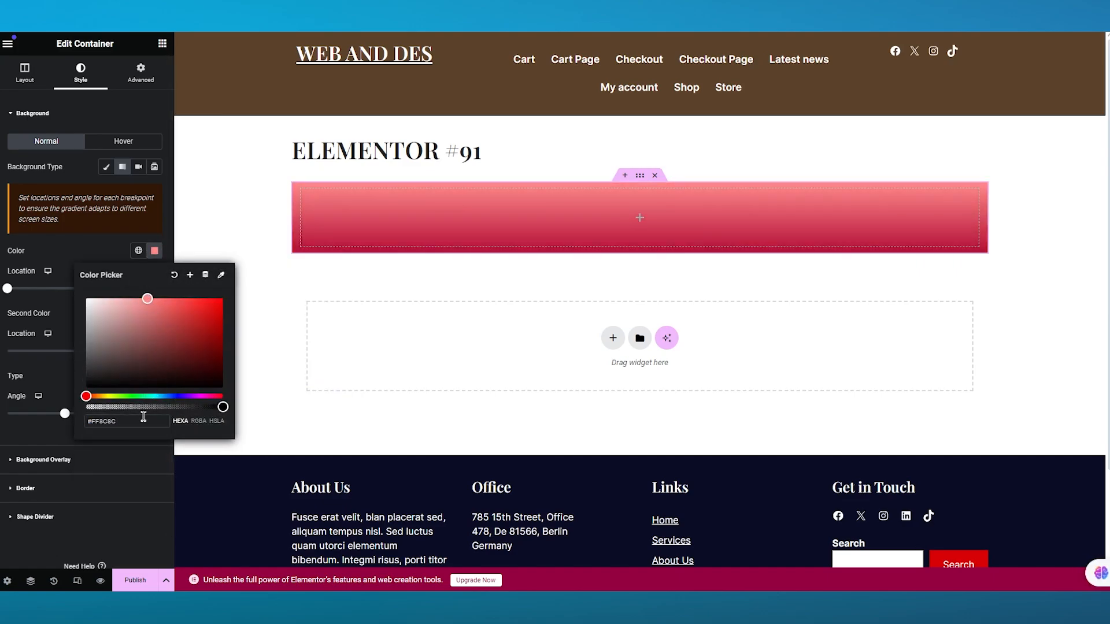
{"action": "left_click", "coordinate": [162, 396]}
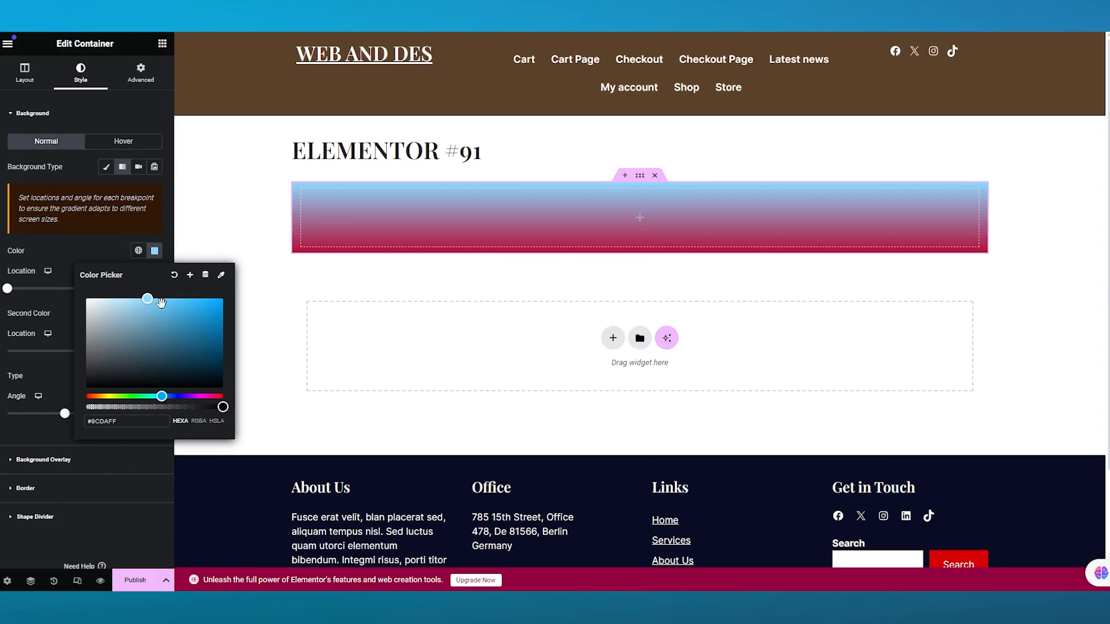
{"action": "left_click_drag", "start_coordinate": [165, 303], "coordinate": [179, 304]}
{"action": "left_click", "coordinate": [100, 242]}
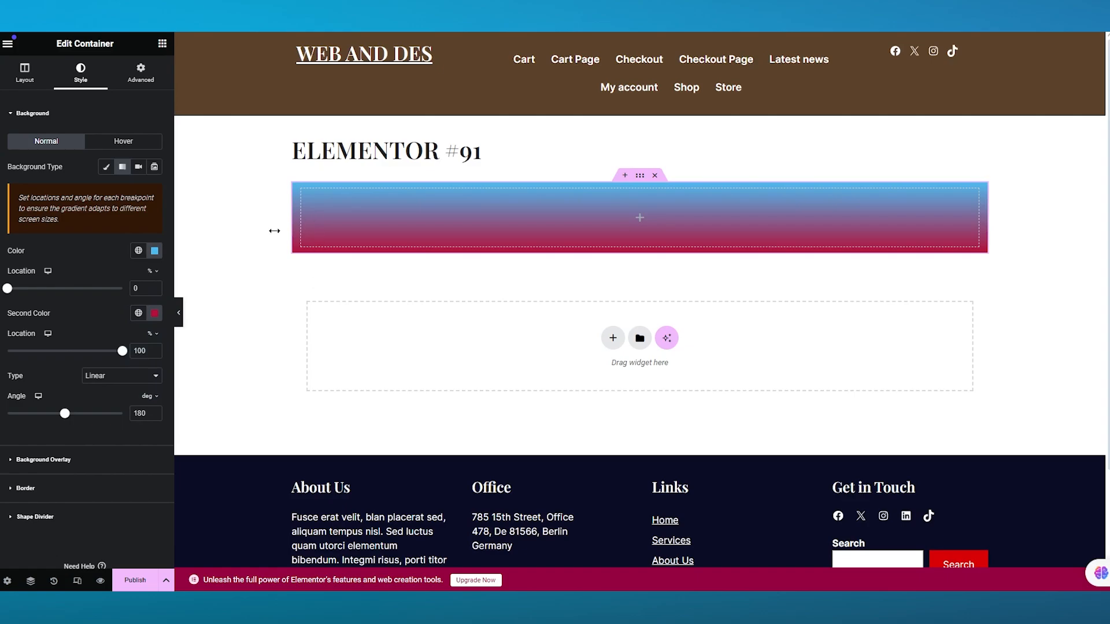
Set the container's padding to 42 px and its margin to -5 px on all four sides
{"action": "left_click", "coordinate": [140, 81]}
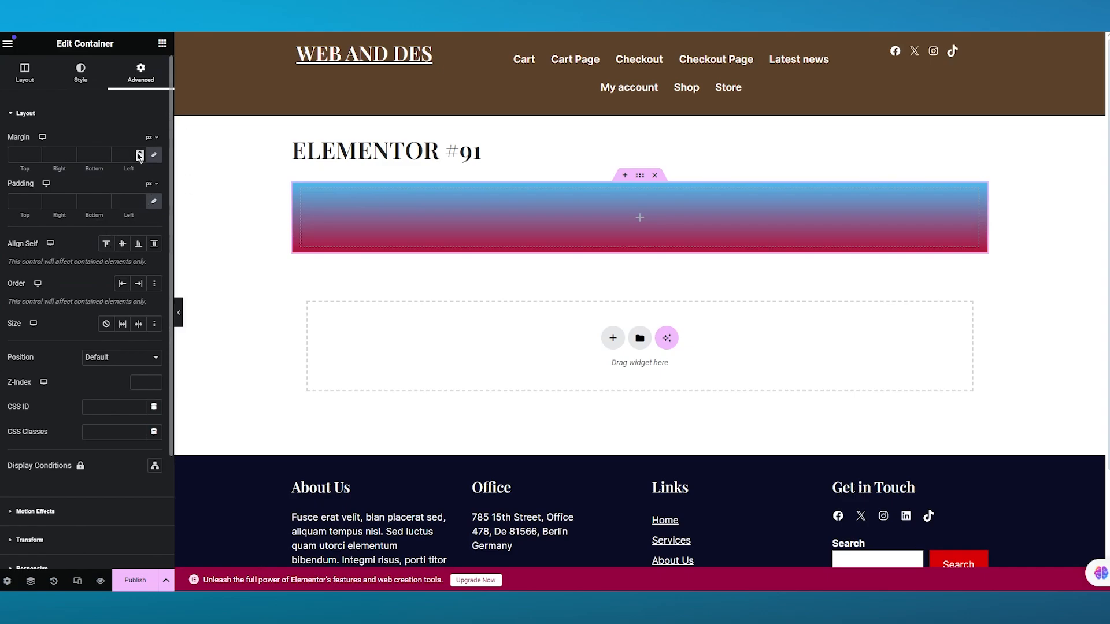
{"action": "left_click", "coordinate": [138, 199]}
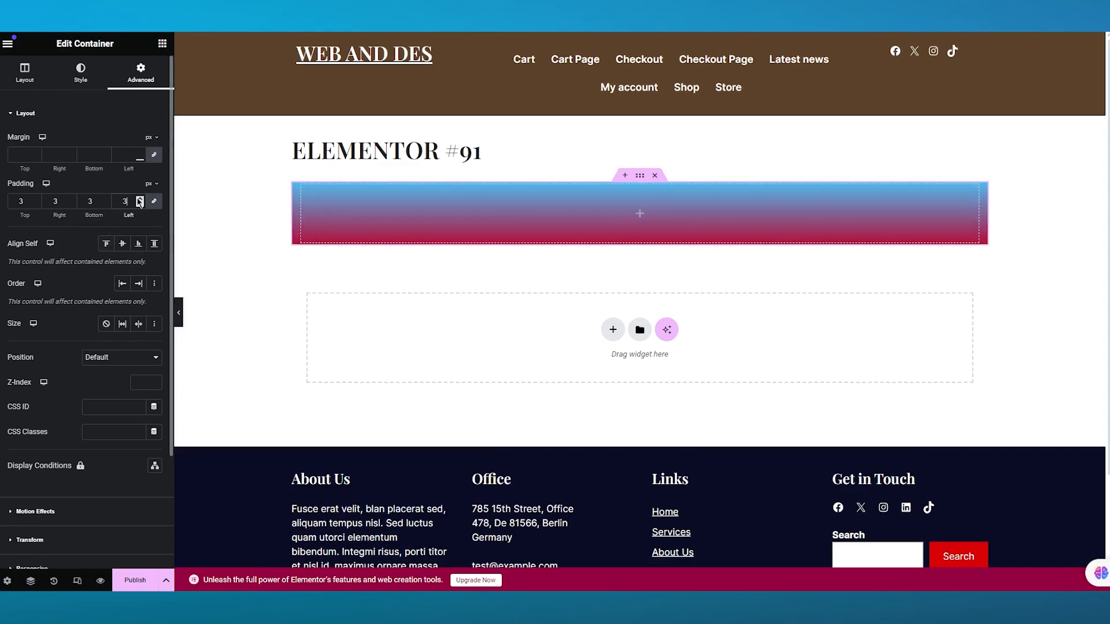
{"action": "left_click_drag", "start_coordinate": [140, 202], "coordinate": [139, 201]}
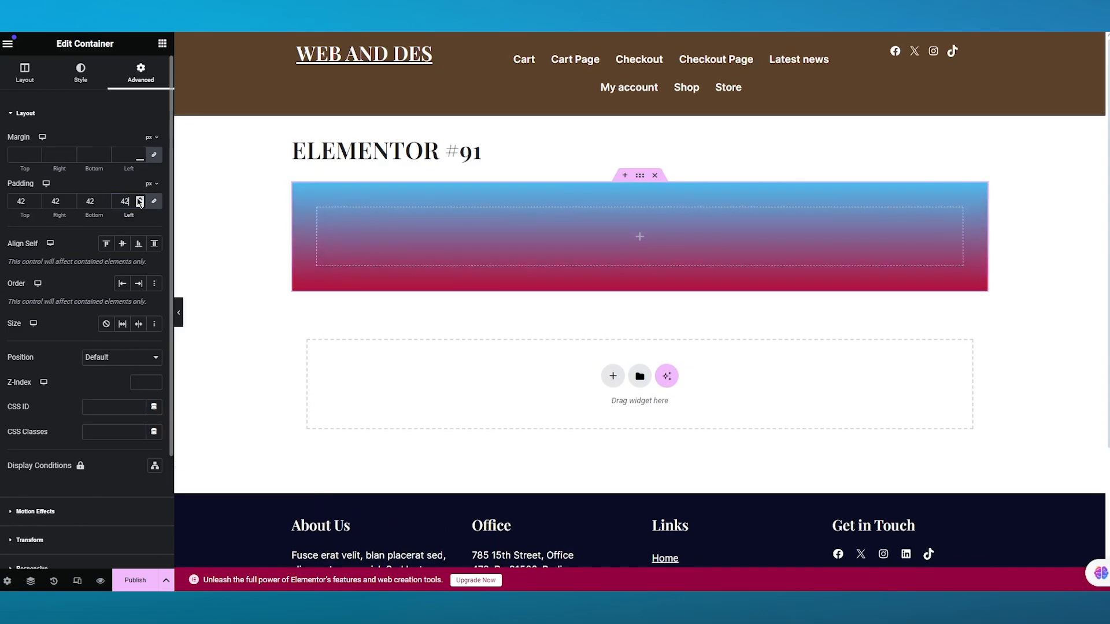
{"action": "left_click", "coordinate": [141, 151]}
{"action": "left_click_drag", "start_coordinate": [141, 152], "coordinate": [140, 159]}
{"action": "left_click", "coordinate": [140, 159]}
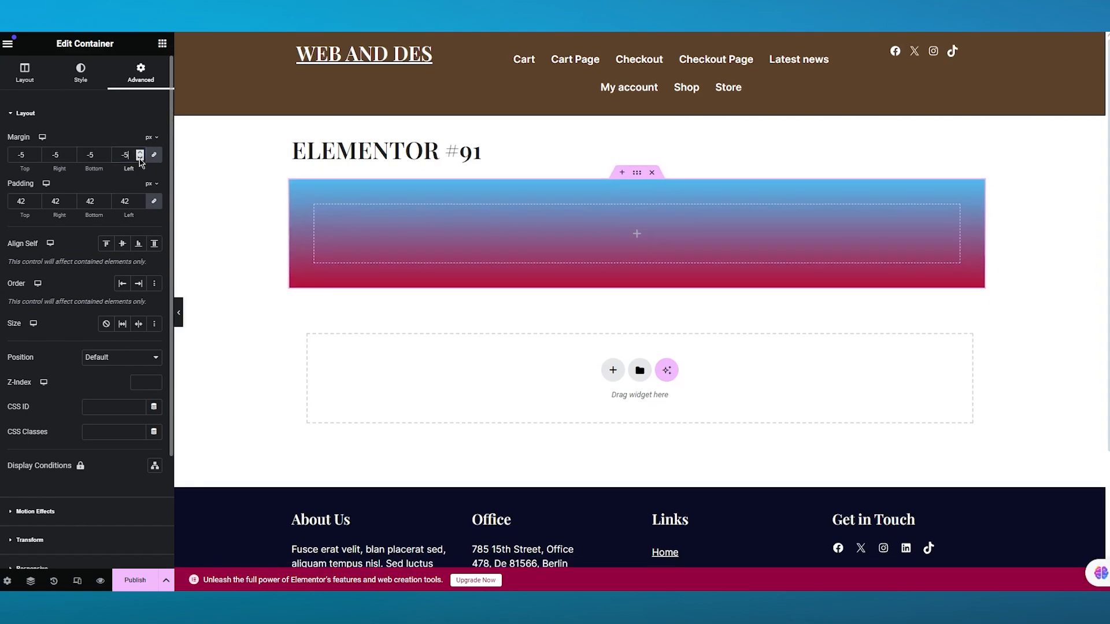
Set the gradient container's padding to 70 px on all four sides
{"action": "left_click", "coordinate": [140, 205]}
{"action": "left_click", "coordinate": [70, 198]}
{"action": "left_click", "coordinate": [74, 198]}
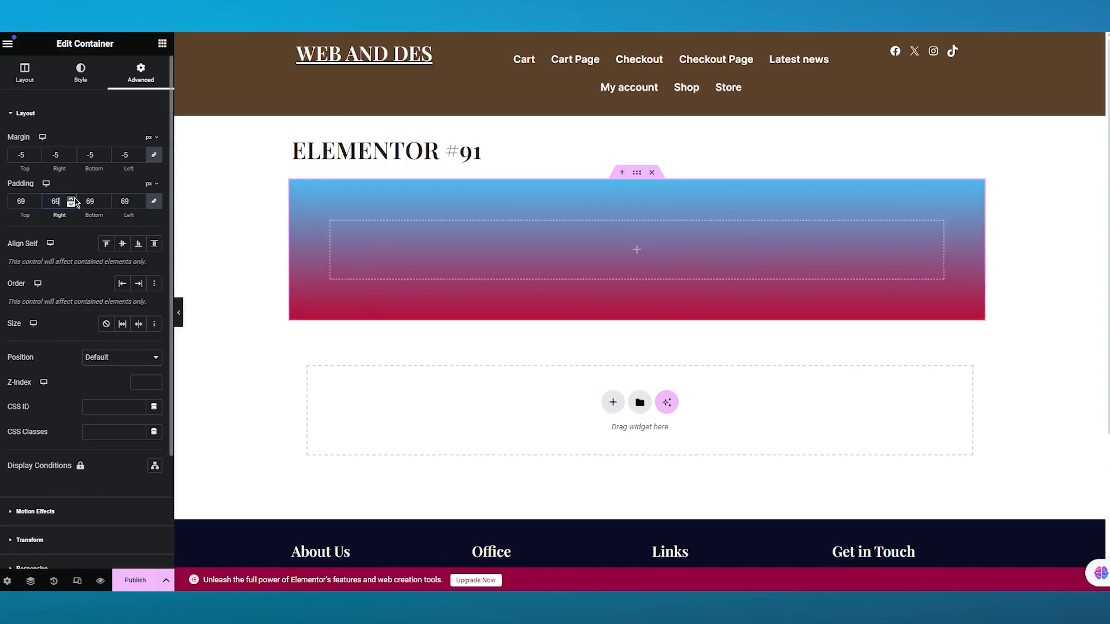
{"action": "left_click", "coordinate": [73, 198]}
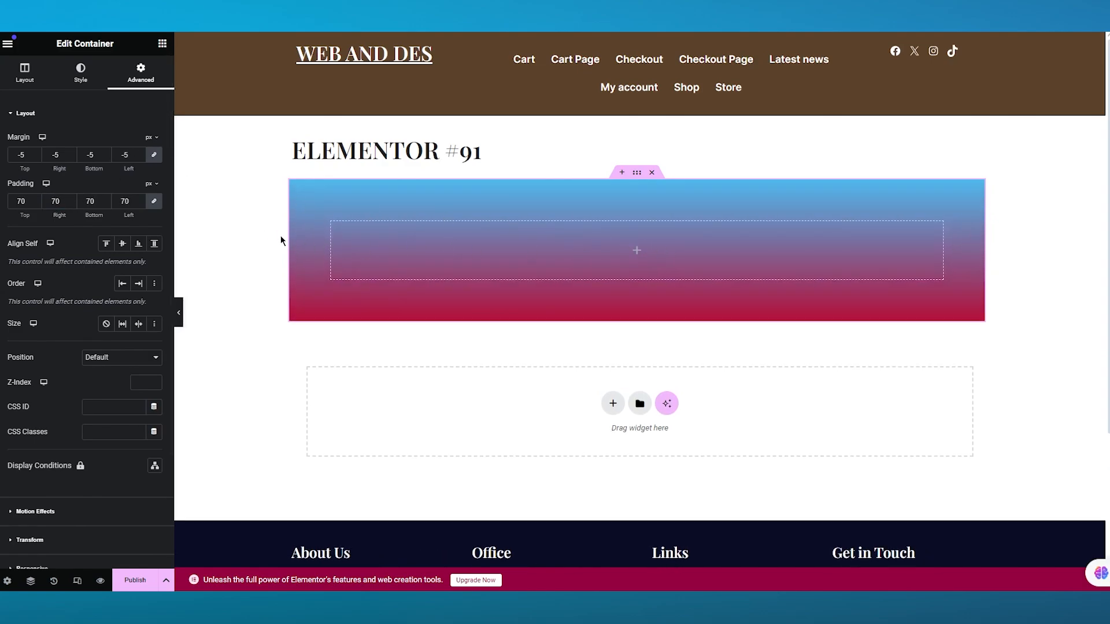
Set the gradient container's transform scale to 1.5 with proportions kept
{"action": "scroll", "coordinate": [89, 341], "scroll_direction": "down", "scroll_amount": 3}
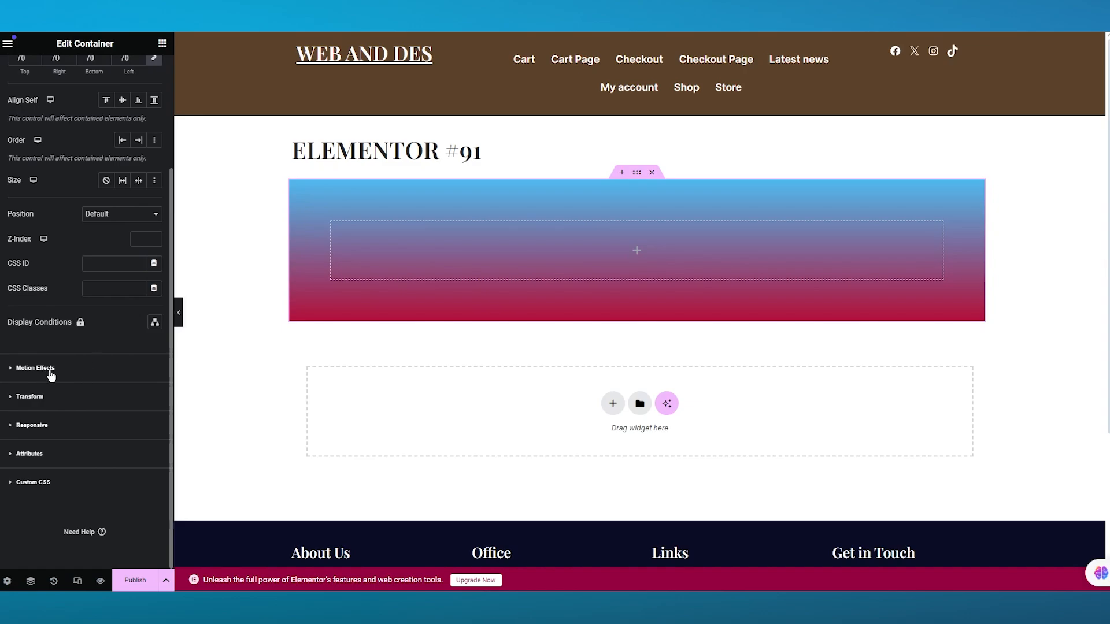
{"action": "left_click", "coordinate": [34, 397]}
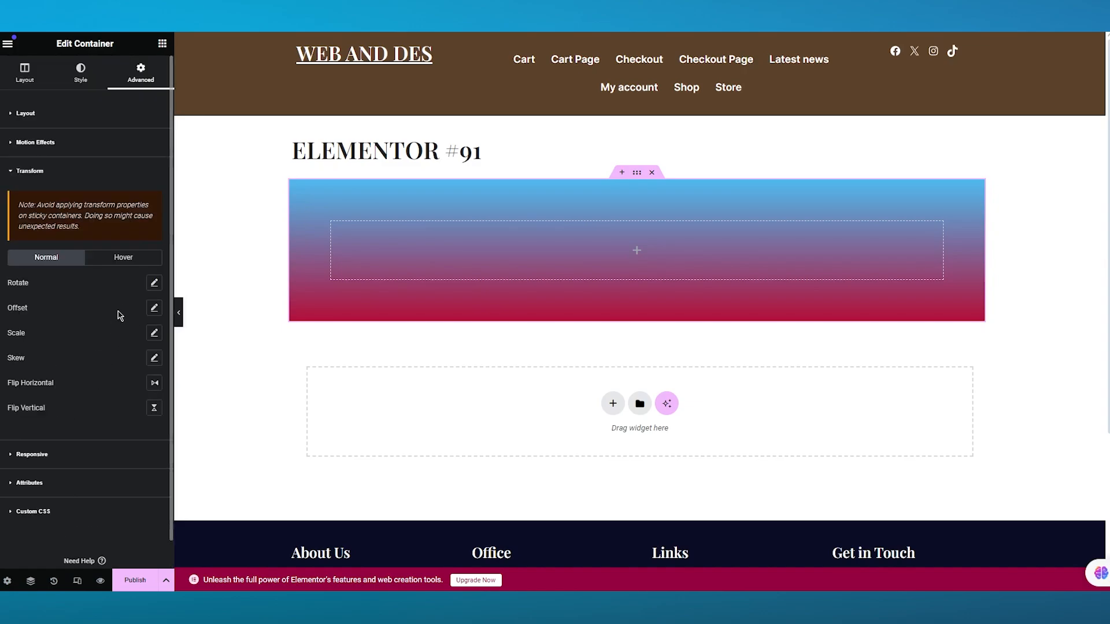
{"action": "left_click", "coordinate": [155, 335]}
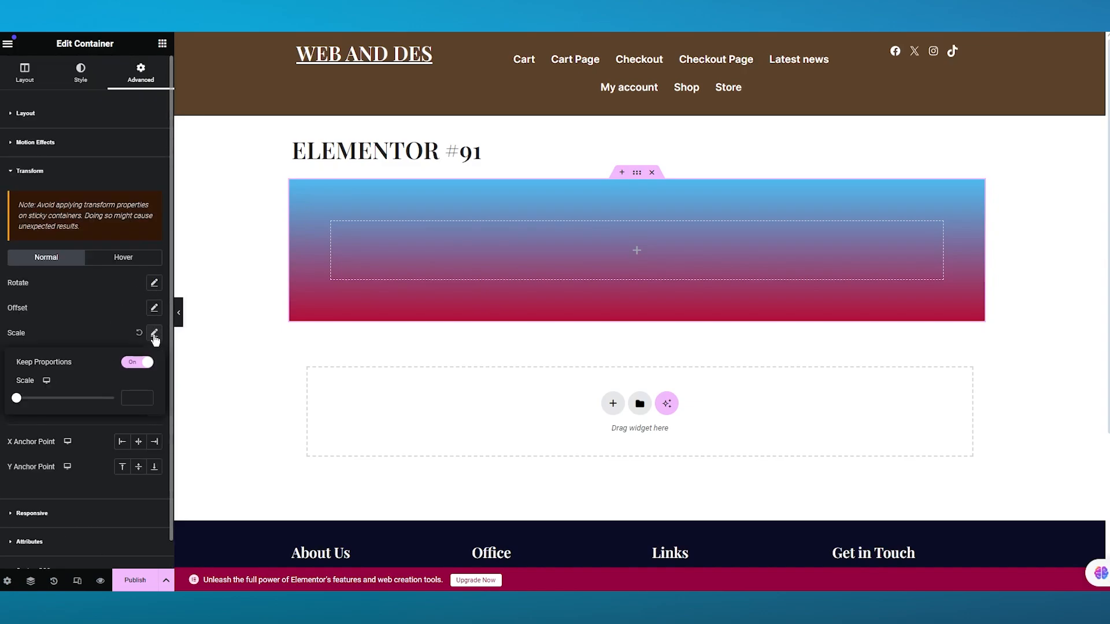
{"action": "left_click_drag", "start_coordinate": [17, 405], "coordinate": [93, 406]}
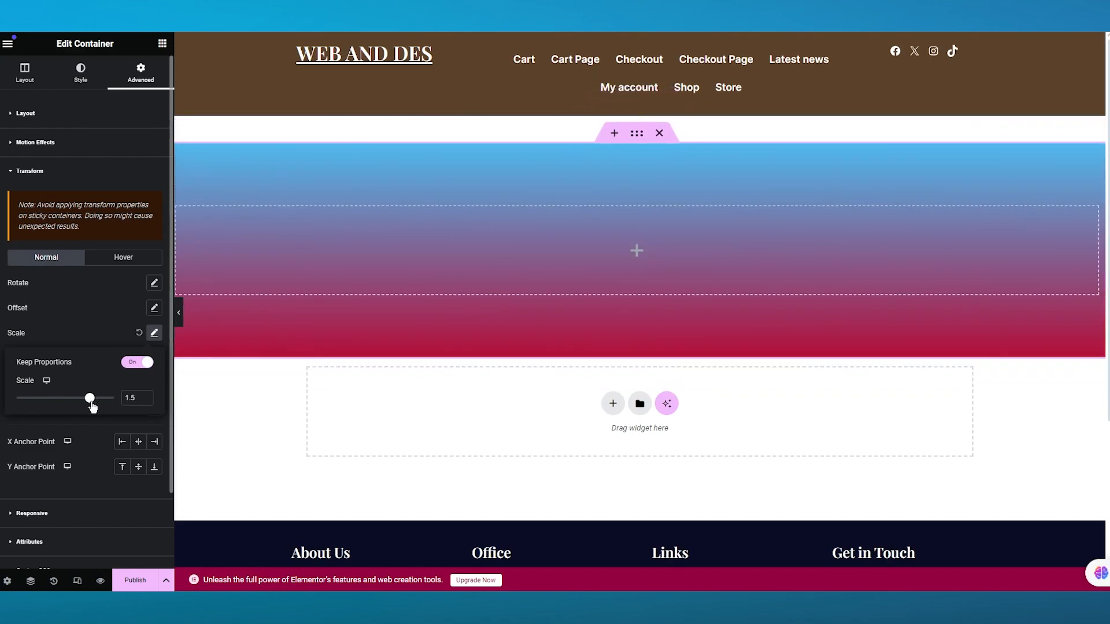
Reduce the gradient container's padding to 12 px on all four sides
{"action": "left_click", "coordinate": [60, 114]}
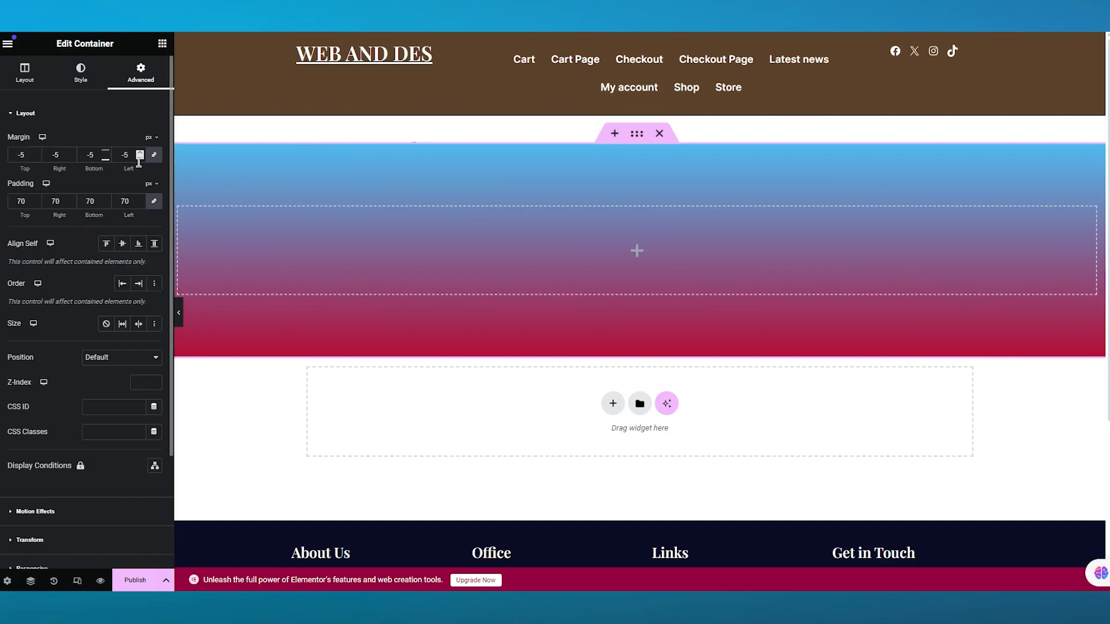
{"action": "left_click_drag", "start_coordinate": [139, 205], "coordinate": [139, 205]}
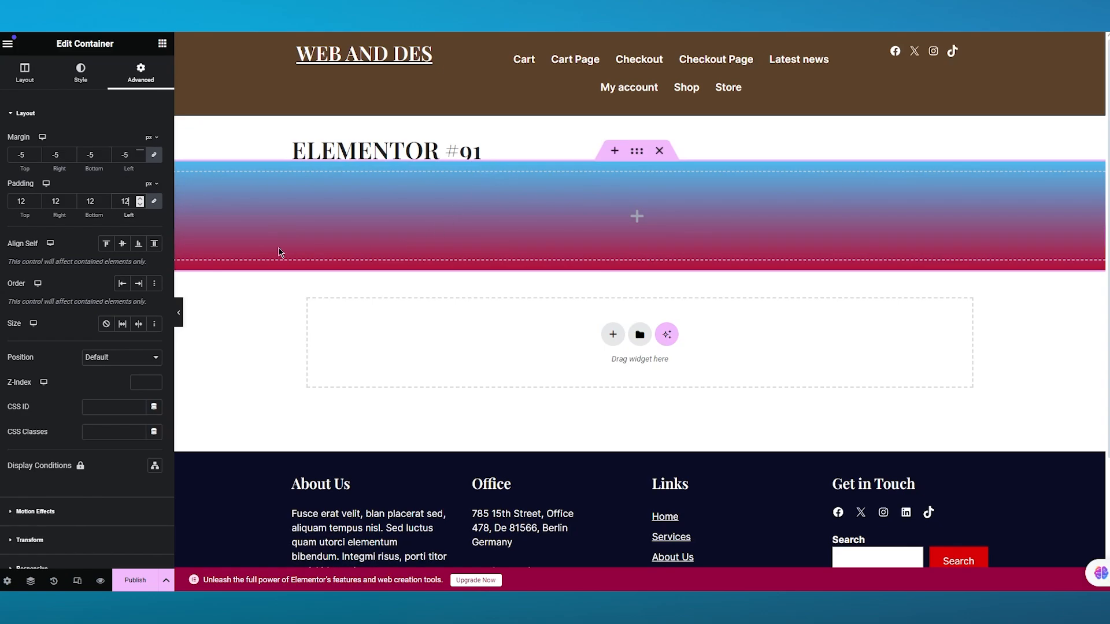
Try to select the page title text above the gradient container
{"action": "left_click", "coordinate": [358, 142]}
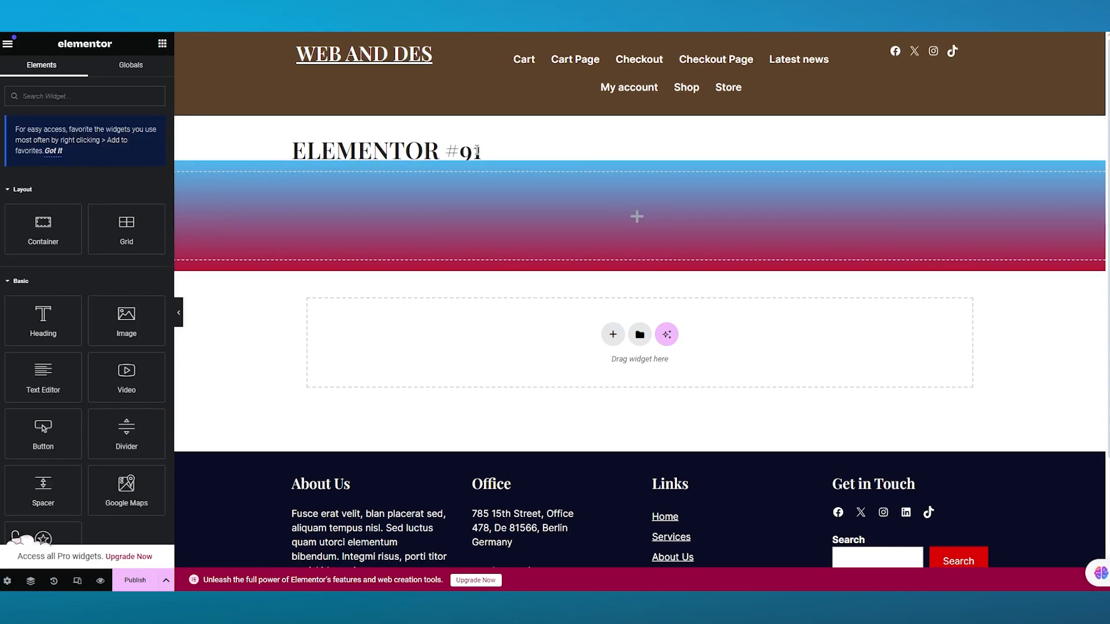
{"action": "left_click_drag", "start_coordinate": [475, 151], "coordinate": [225, 146]}
{"action": "left_click", "coordinate": [281, 148]}
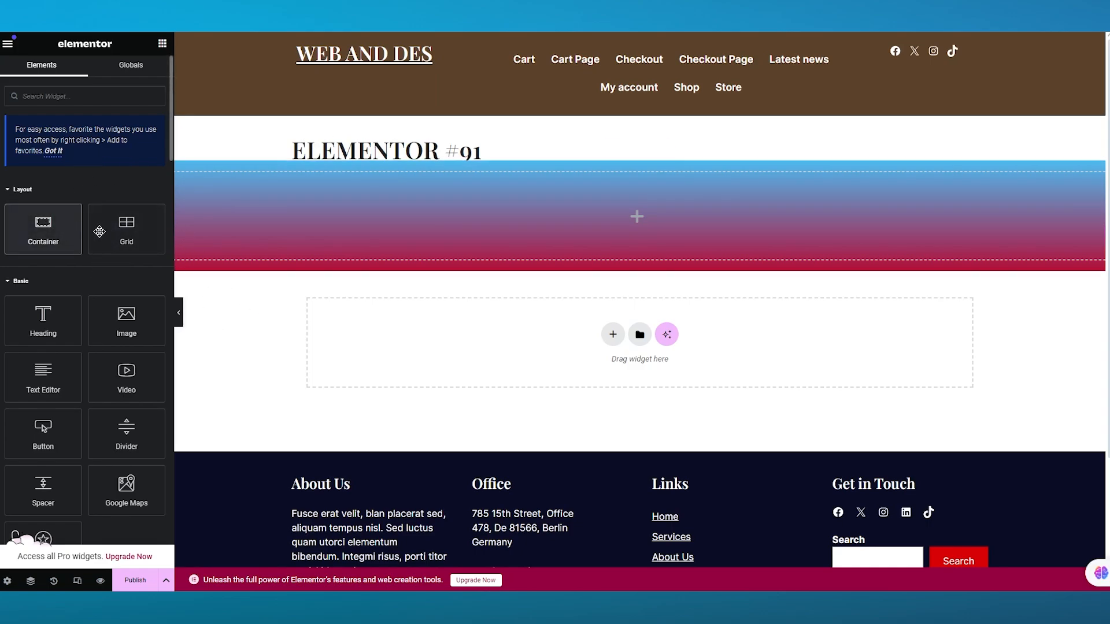
Add a container below the gradient one, switch its layout to Grid and view its style options
{"action": "left_click_drag", "start_coordinate": [100, 231], "coordinate": [325, 187]}
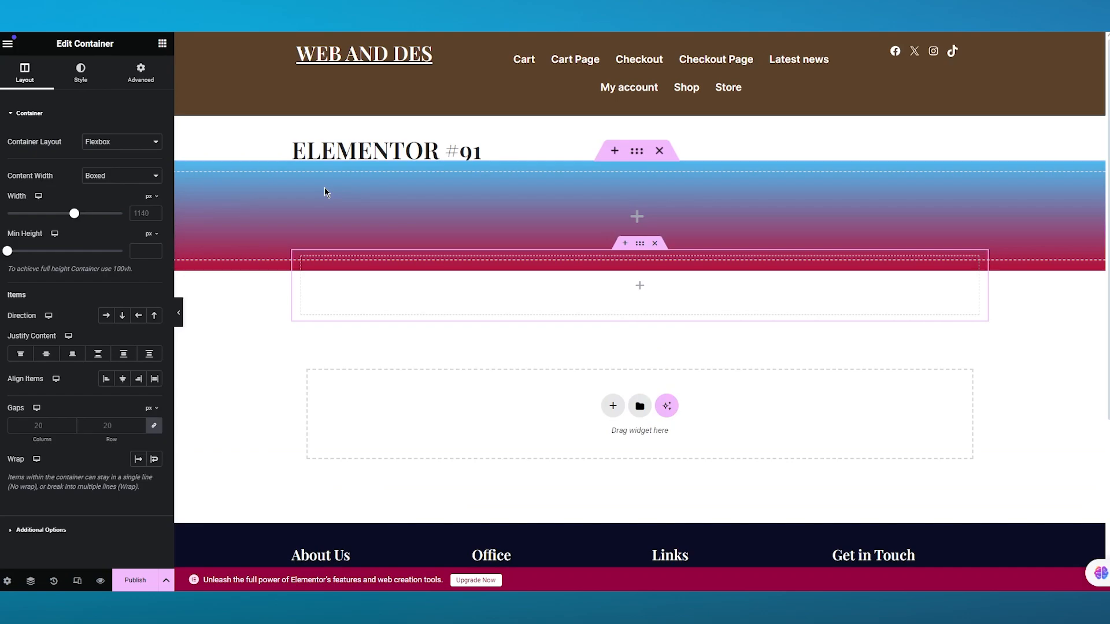
{"action": "left_click", "coordinate": [121, 141]}
{"action": "left_click", "coordinate": [122, 166]}
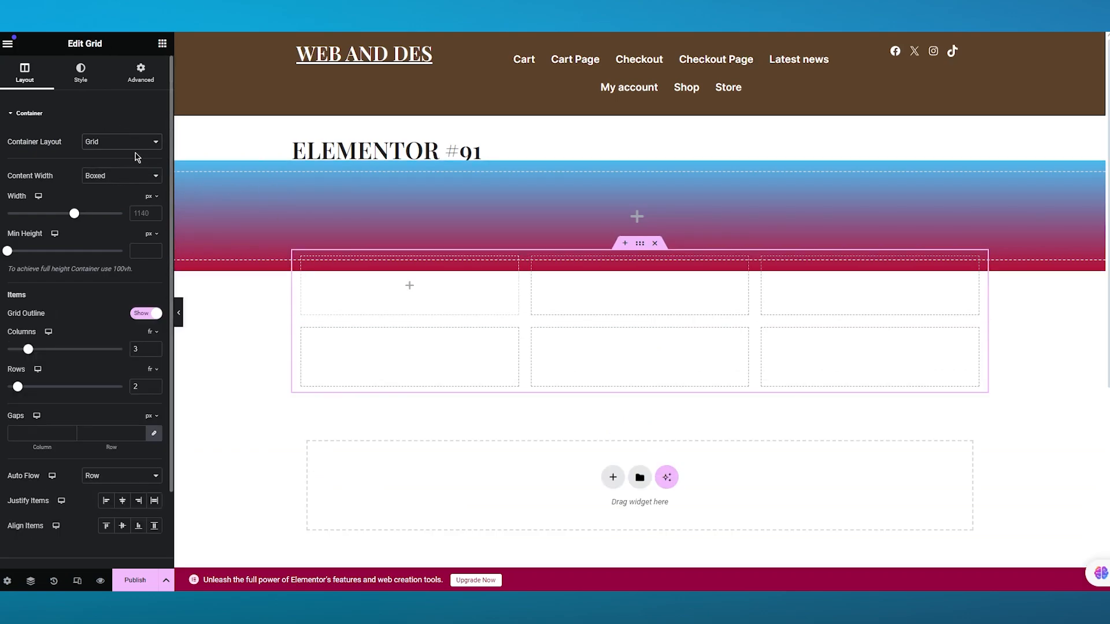
{"action": "left_click", "coordinate": [80, 73]}
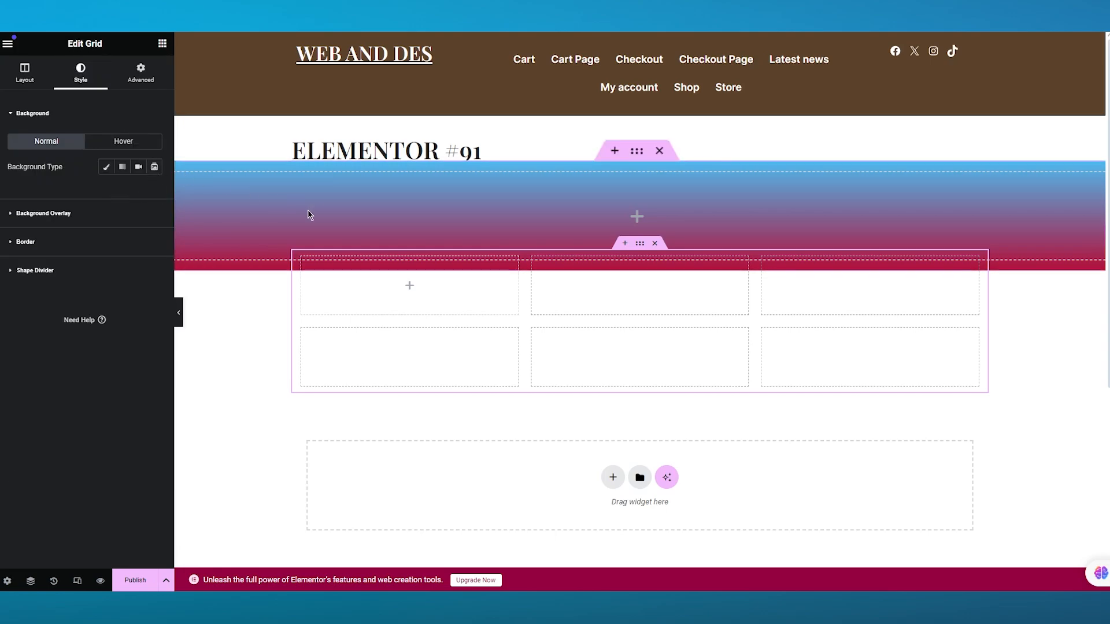
Open and dismiss a new section area above the gradient container, and delete the grid container
{"action": "left_click", "coordinate": [615, 151]}
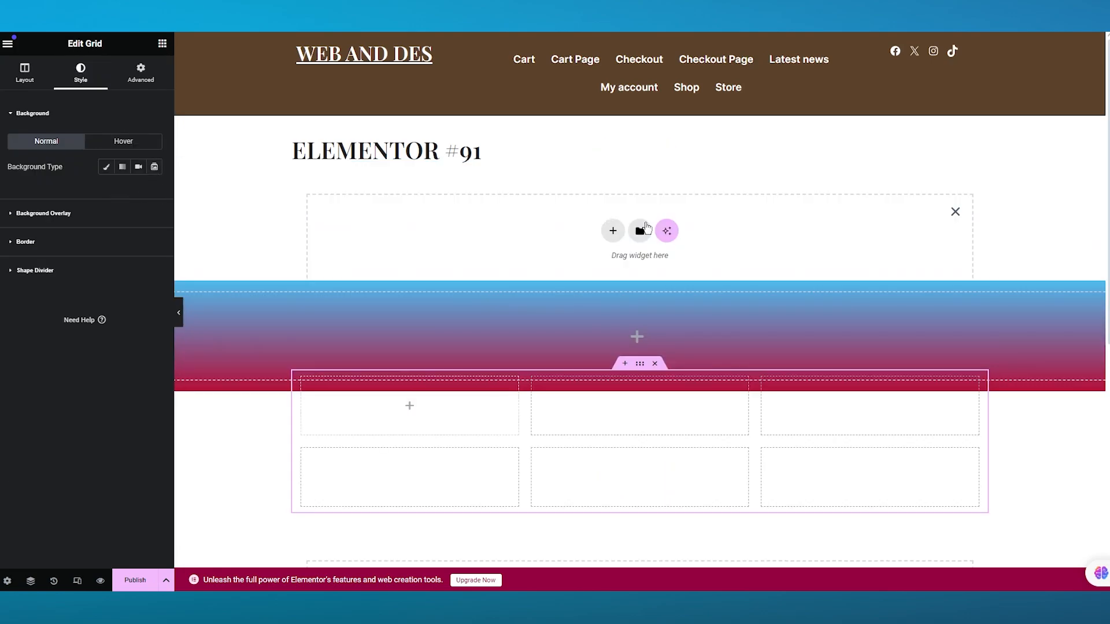
{"action": "left_click", "coordinate": [955, 212]}
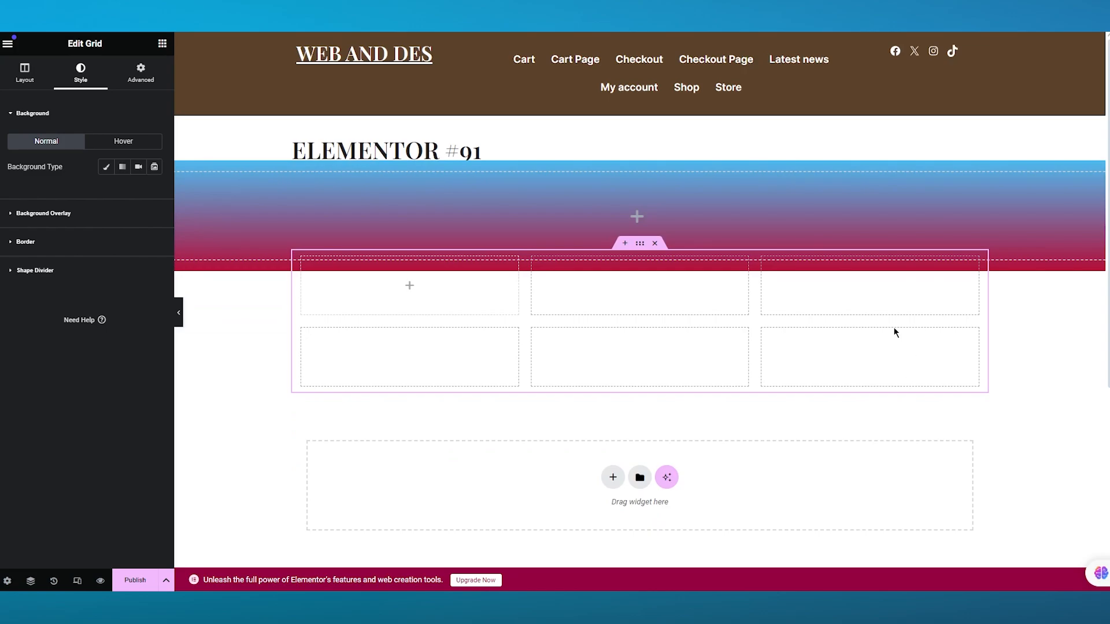
{"action": "key", "text": "Delete"}
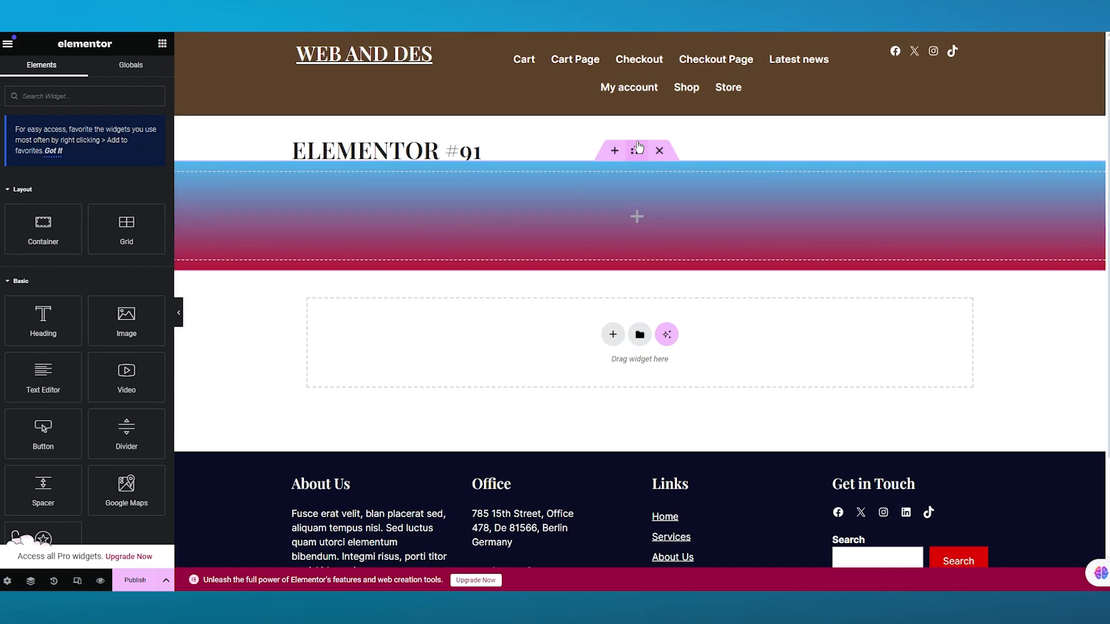
Set the gradient container's padding to 20 px on all four sides
{"action": "left_click", "coordinate": [626, 186]}
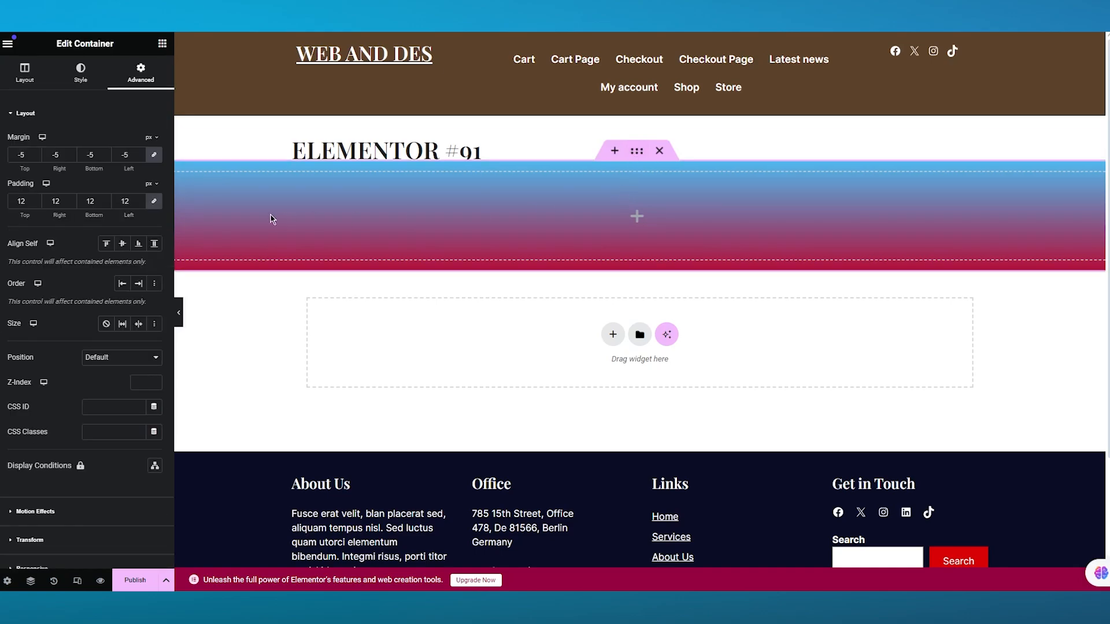
{"action": "left_click", "coordinate": [141, 199]}
{"action": "left_click", "coordinate": [141, 199]}
{"action": "left_click", "coordinate": [141, 198]}
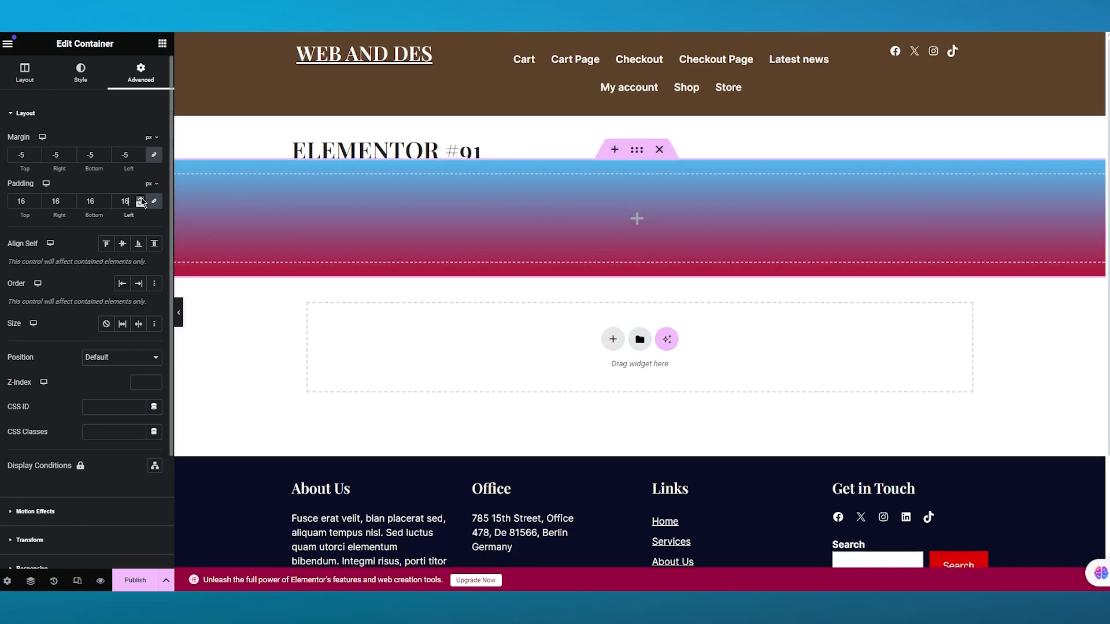
{"action": "left_click", "coordinate": [141, 198]}
{"action": "left_click", "coordinate": [142, 198]}
{"action": "left_click", "coordinate": [141, 199]}
{"action": "left_click", "coordinate": [141, 198]}
Increase the gradient container's transform scale to 2
{"action": "scroll", "coordinate": [87, 347], "scroll_direction": "down", "scroll_amount": 3}
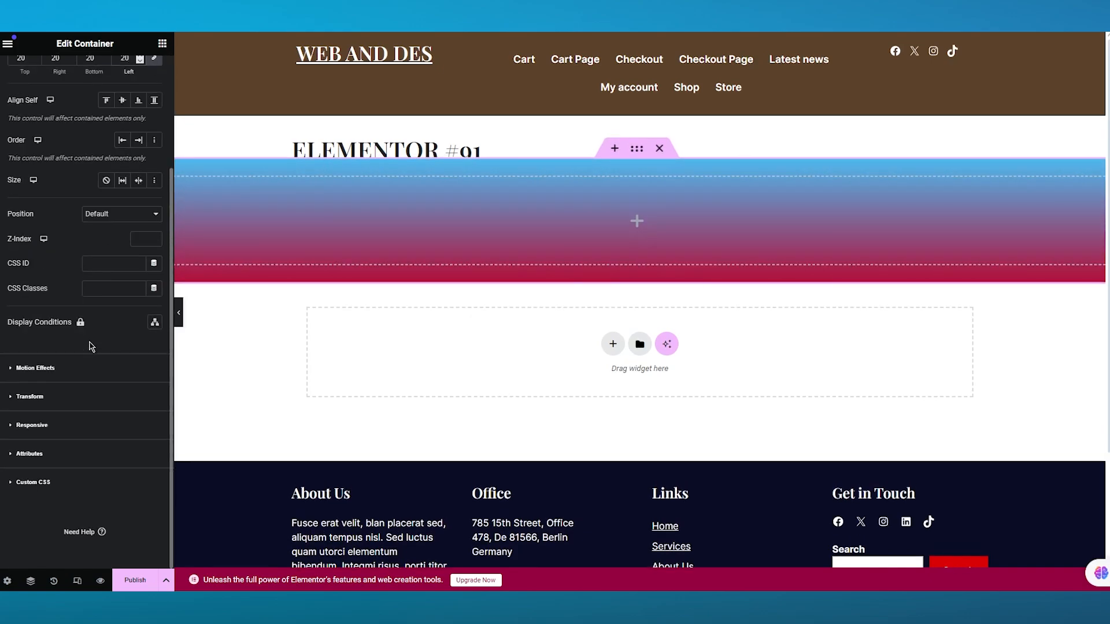
{"action": "left_click", "coordinate": [60, 406]}
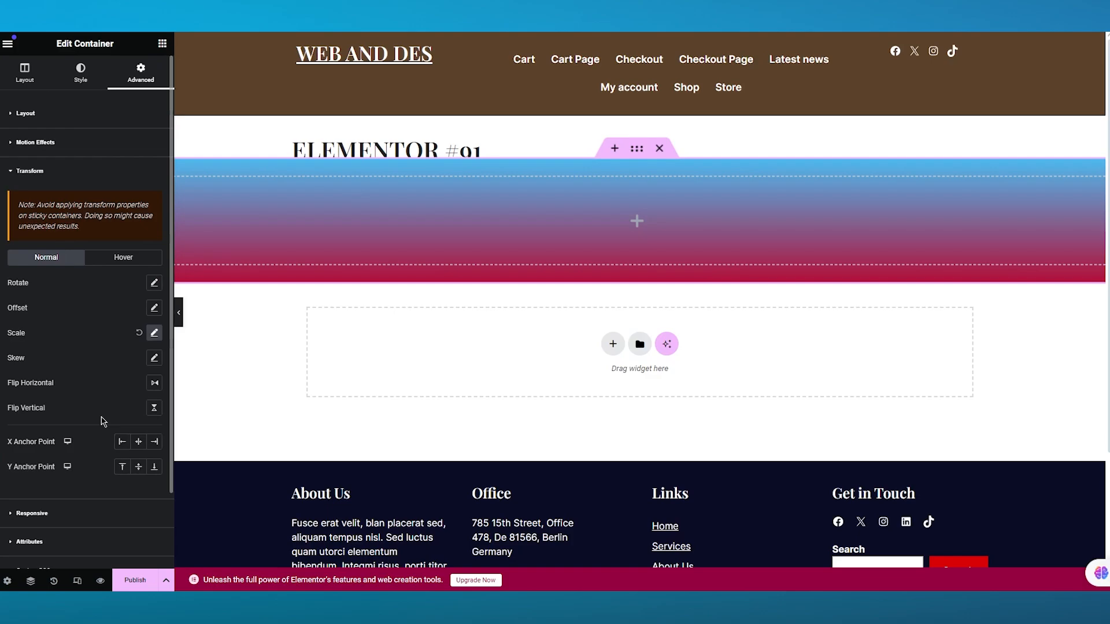
{"action": "left_click", "coordinate": [155, 332]}
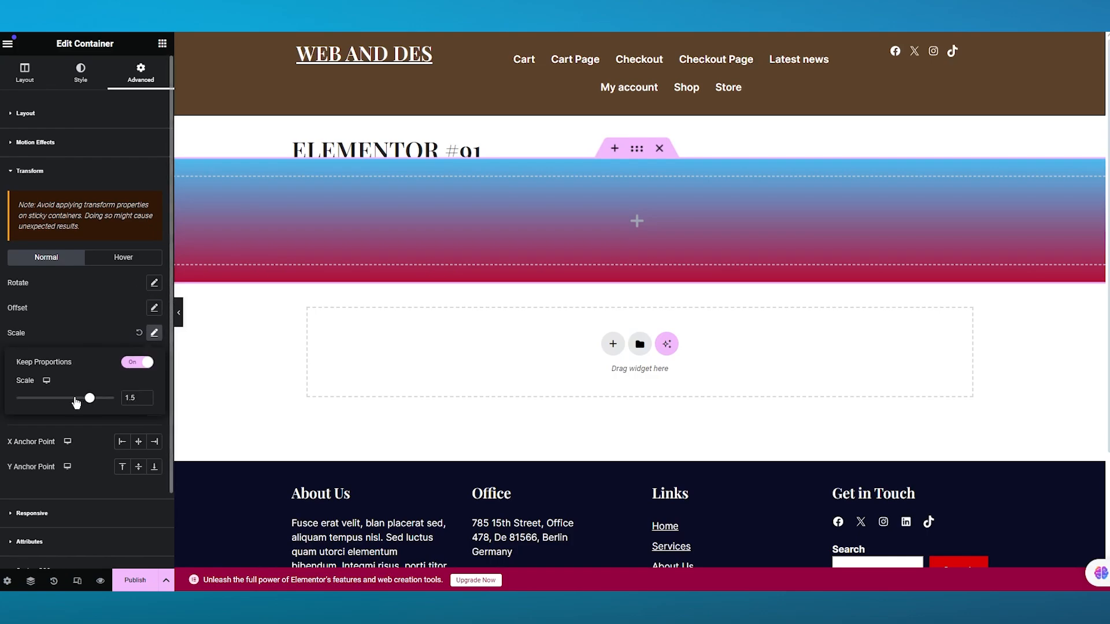
{"action": "left_click_drag", "start_coordinate": [90, 397], "coordinate": [116, 398]}
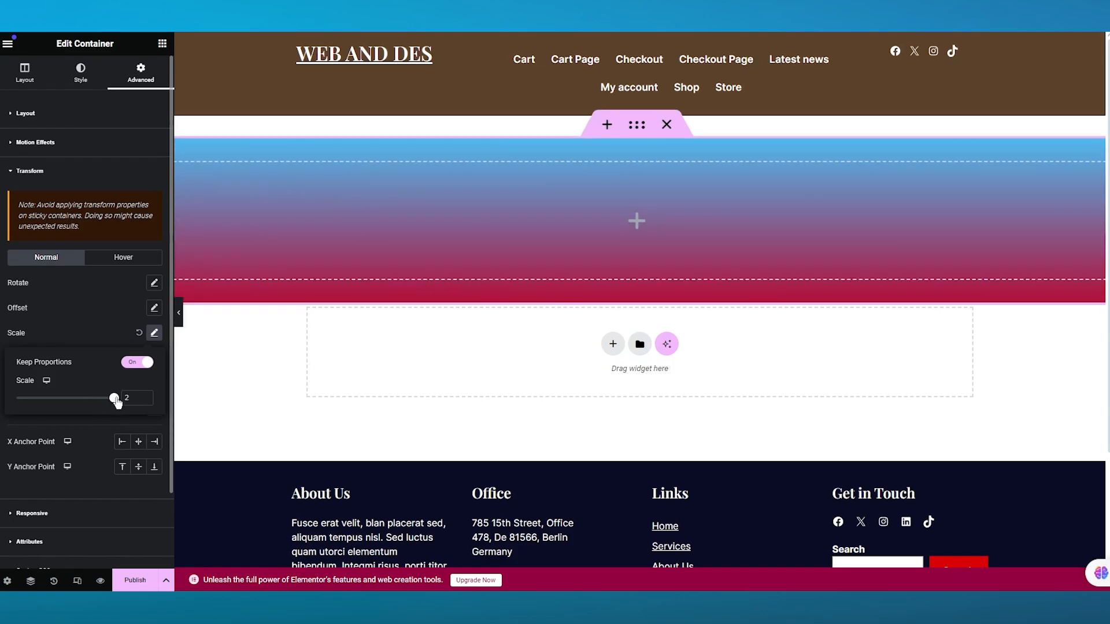
{"action": "left_click", "coordinate": [251, 390]}
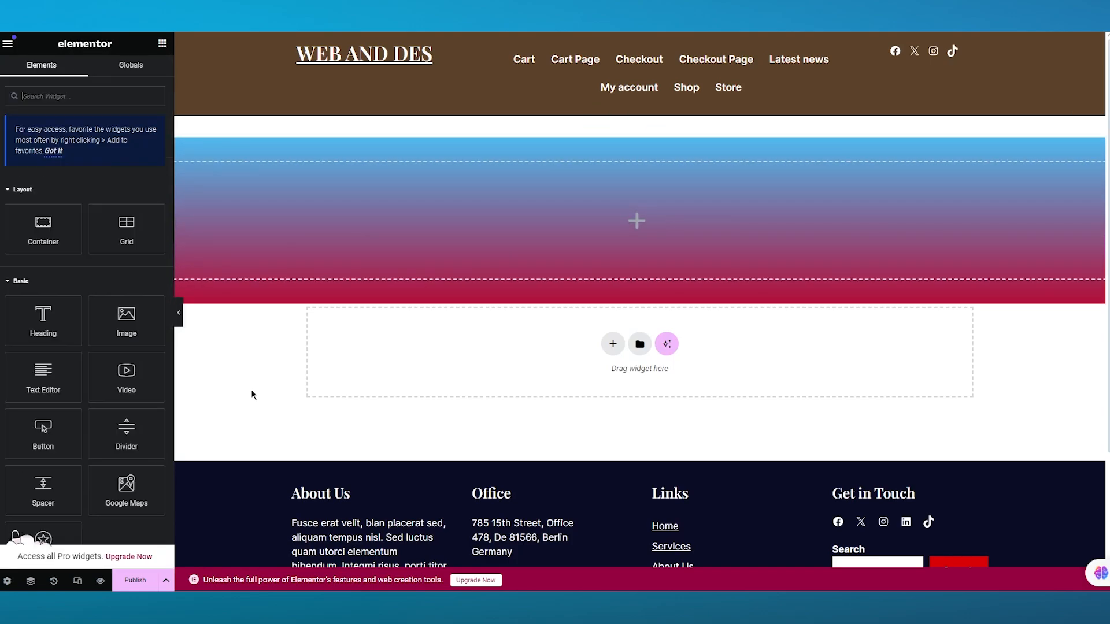
Add a Heading widget to the page and move it into the gradient container
{"action": "left_click", "coordinate": [53, 334]}
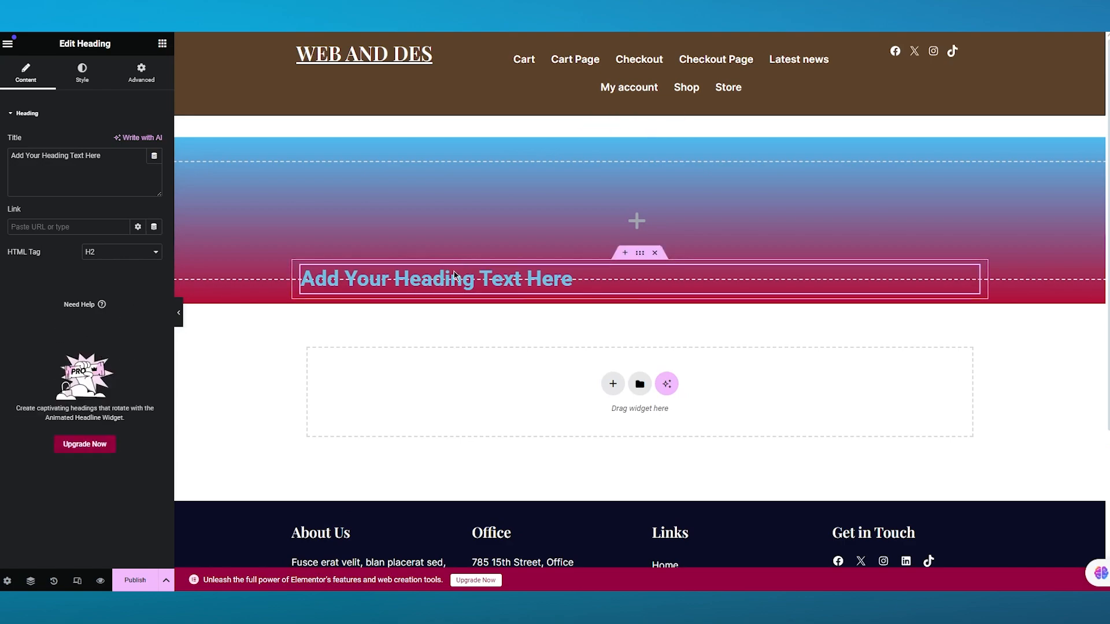
{"action": "left_click_drag", "start_coordinate": [456, 280], "coordinate": [522, 225]}
{"action": "left_click_drag", "start_coordinate": [504, 285], "coordinate": [504, 281]}
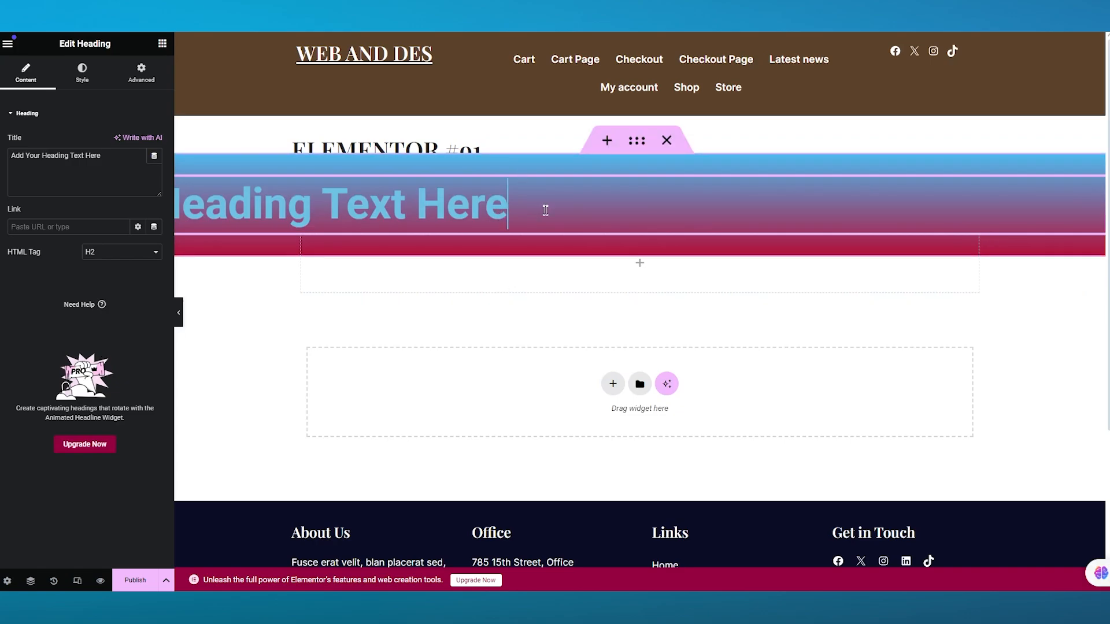
Replace the heading's placeholder title with "Toyota Supra"
{"action": "left_click_drag", "start_coordinate": [490, 221], "coordinate": [470, 184]}
{"action": "key", "text": "BackSpace"}
{"action": "key", "text": "BackSpace"}
{"action": "key", "text": "BackSpace"}
{"action": "key", "text": "BackSpace"}
{"action": "key", "text": "BackSpace"}
{"action": "key", "text": "BackSpace"}
{"action": "key", "text": "BackSpace"}
{"action": "key", "text": "BackSpace"}
{"action": "key", "text": "BackSpace"}
{"action": "key", "text": "BackSpace"}
{"action": "key", "text": "BackSpace"}
{"action": "key", "text": "BackSpace"}
{"action": "key", "text": "BackSpace"}
{"action": "key", "text": "BackSpace"}
{"action": "key", "text": "BackSpace"}
{"action": "key", "text": "BackSpace"}
{"action": "key", "text": "BackSpace"}
{"action": "key", "text": "BackSpace"}
{"action": "key", "text": "BackSpace"}
{"action": "key", "text": "BackSpace"}
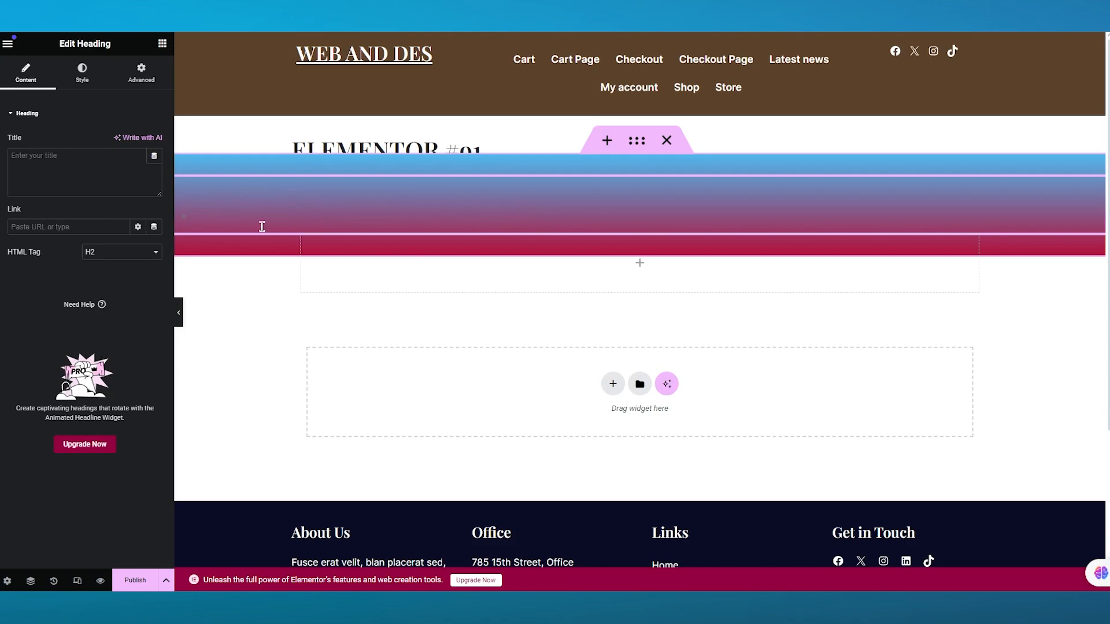
{"action": "left_click", "coordinate": [76, 160]}
{"action": "type", "text": "R"}
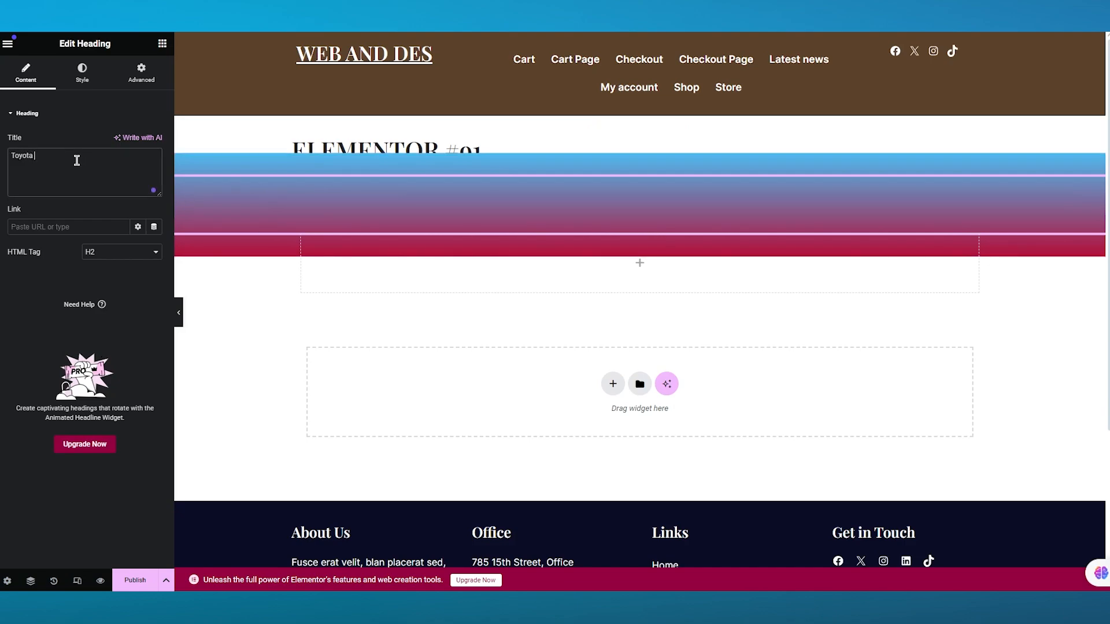
{"action": "type", "text": "oyota Supra"}
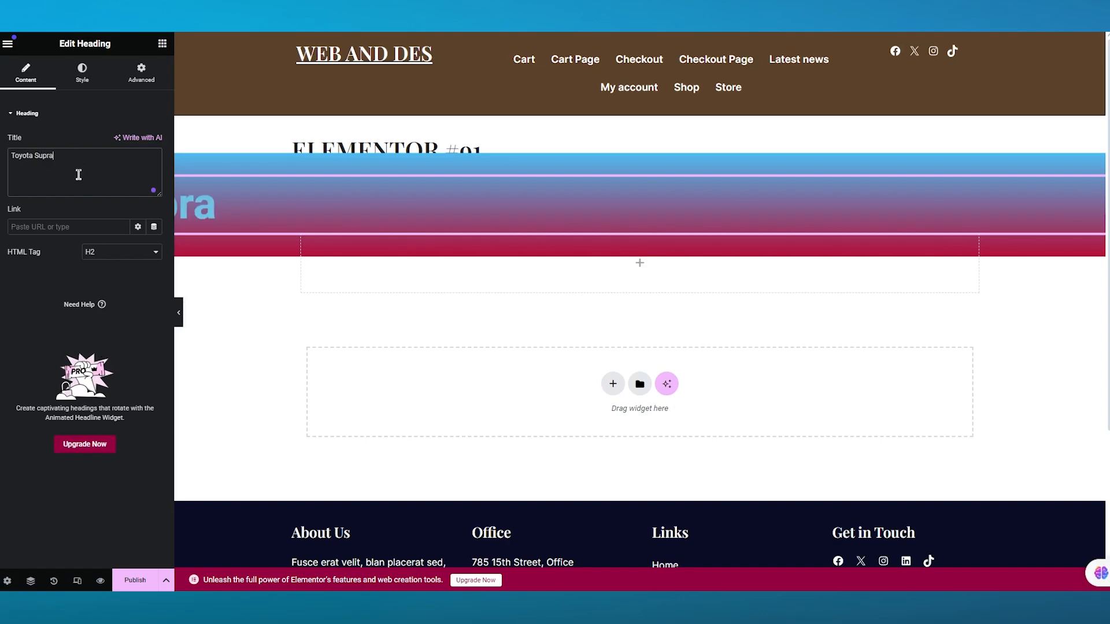
Center the heading within the gradient container using its Align Self setting
{"action": "left_click", "coordinate": [132, 78]}
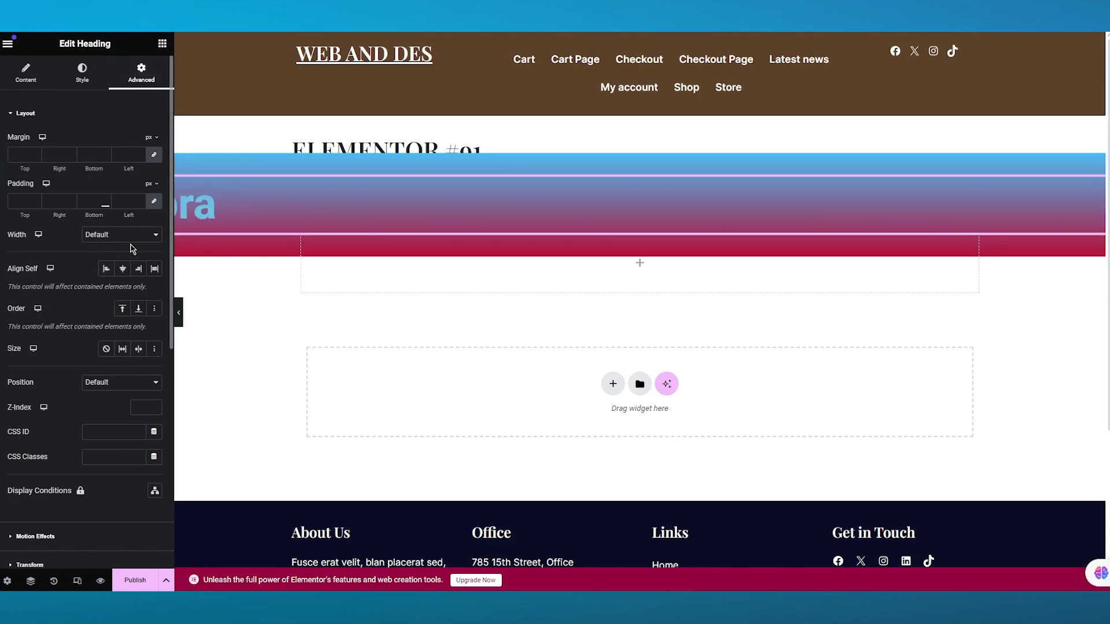
{"action": "left_click", "coordinate": [144, 240]}
{"action": "left_click", "coordinate": [144, 240]}
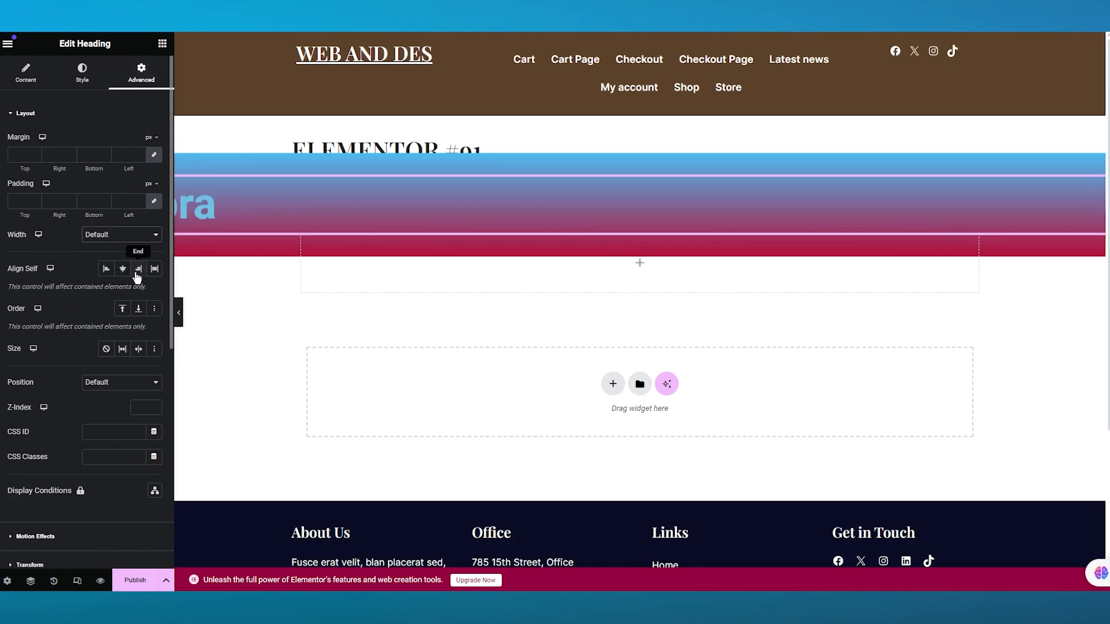
{"action": "left_click", "coordinate": [124, 272]}
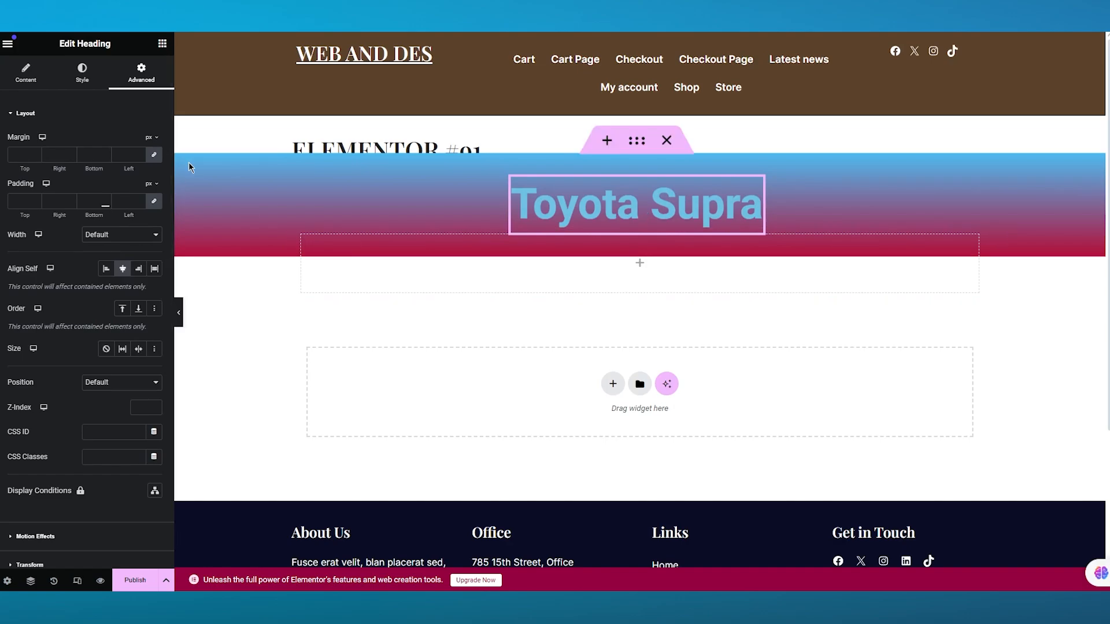
Set the heading's text color to black
{"action": "left_click", "coordinate": [87, 95]}
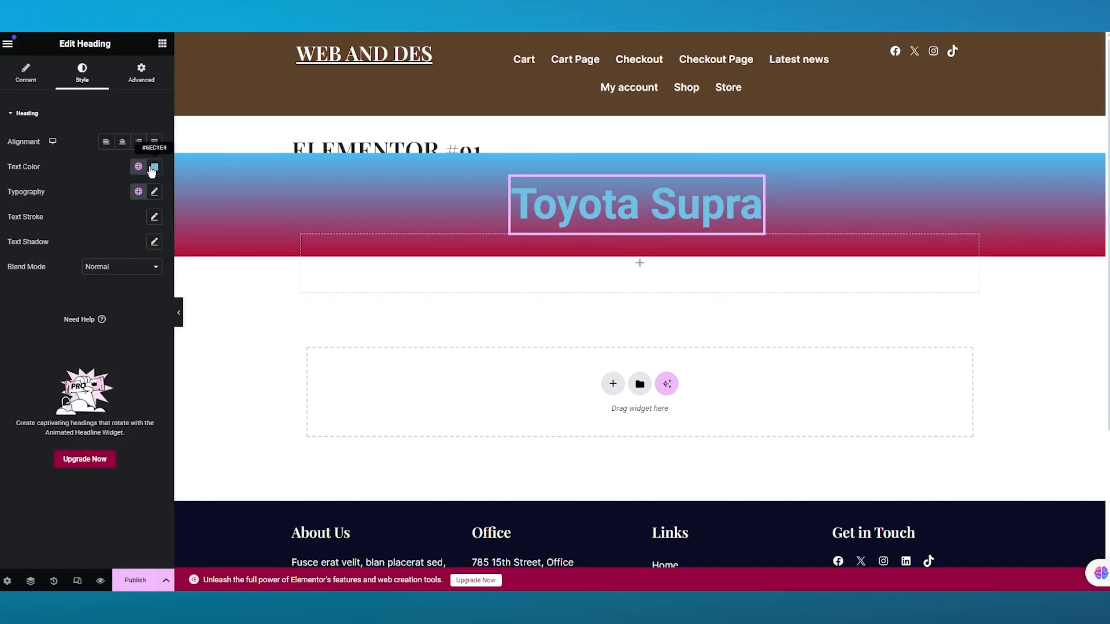
{"action": "left_click", "coordinate": [153, 168]}
{"action": "left_click_drag", "start_coordinate": [157, 224], "coordinate": [33, 358]}
{"action": "left_click", "coordinate": [21, 322]}
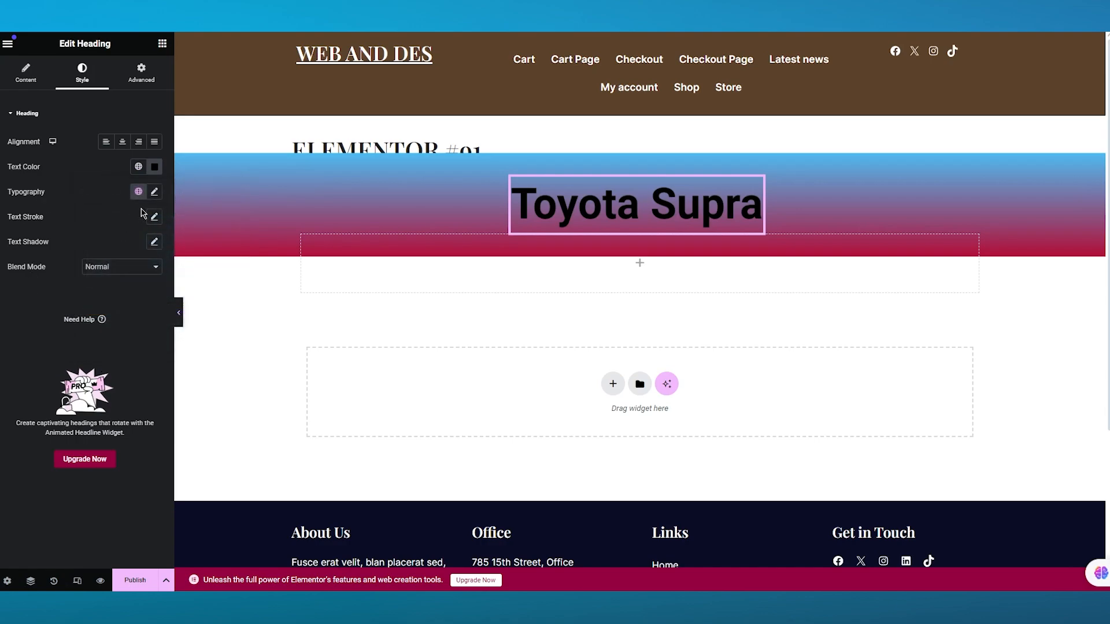
Try the Rosario font family on the Toyota Supra heading
{"action": "left_click", "coordinate": [154, 191]}
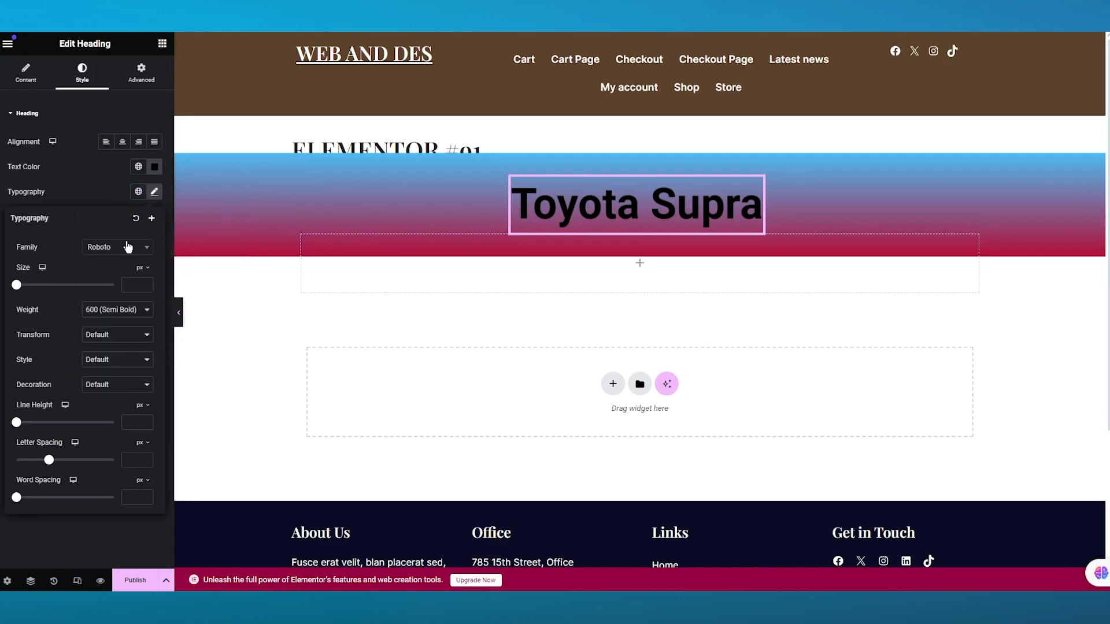
{"action": "left_click", "coordinate": [127, 248]}
{"action": "scroll", "coordinate": [115, 328], "scroll_direction": "down", "scroll_amount": 3}
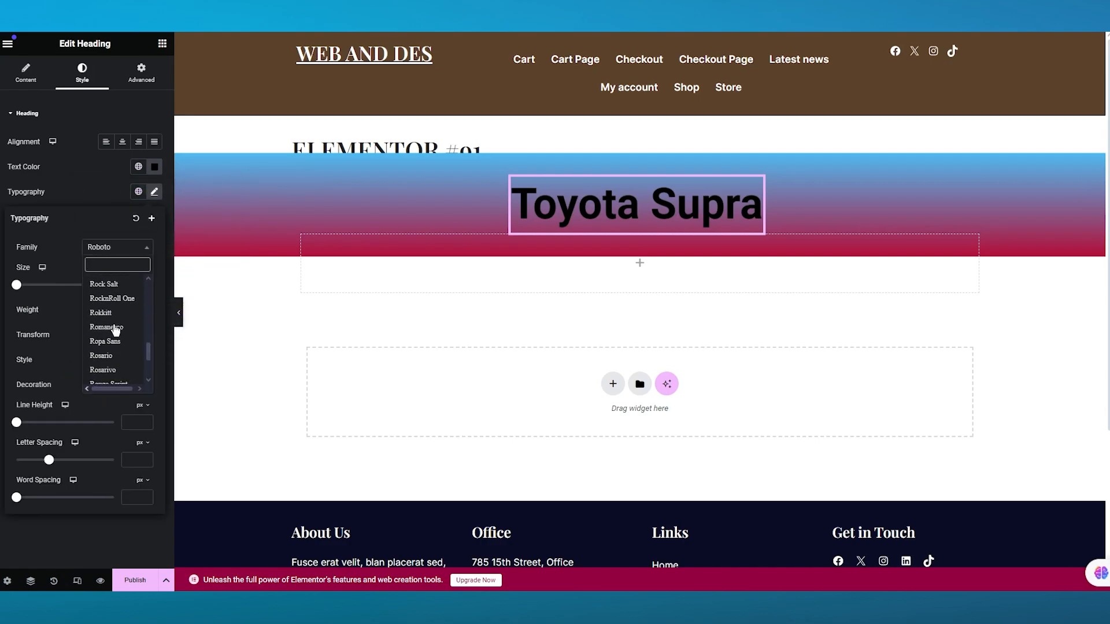
{"action": "left_click", "coordinate": [119, 322]}
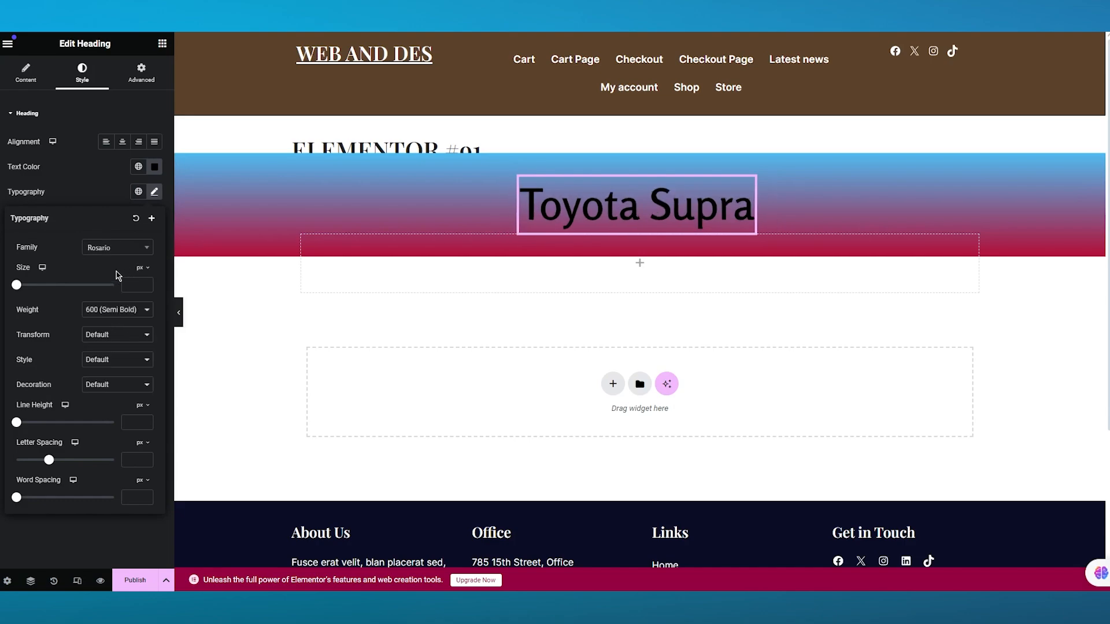
Change the Toyota Supra heading's font family to the script typeface Ruthie
{"action": "left_click", "coordinate": [139, 248]}
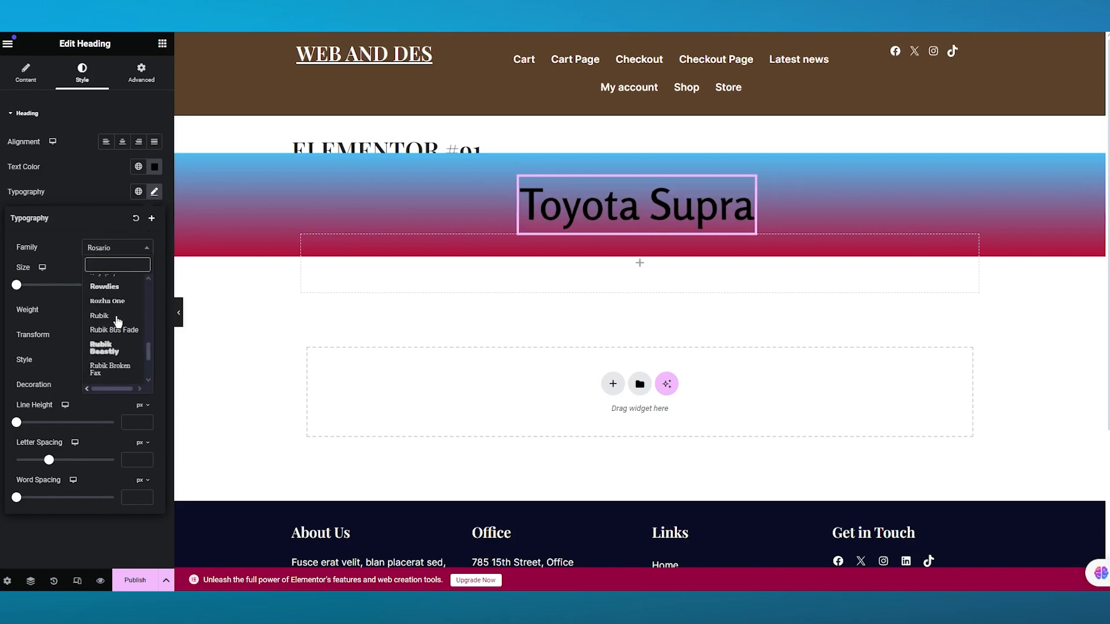
{"action": "scroll", "coordinate": [119, 329], "scroll_direction": "down", "scroll_amount": 5}
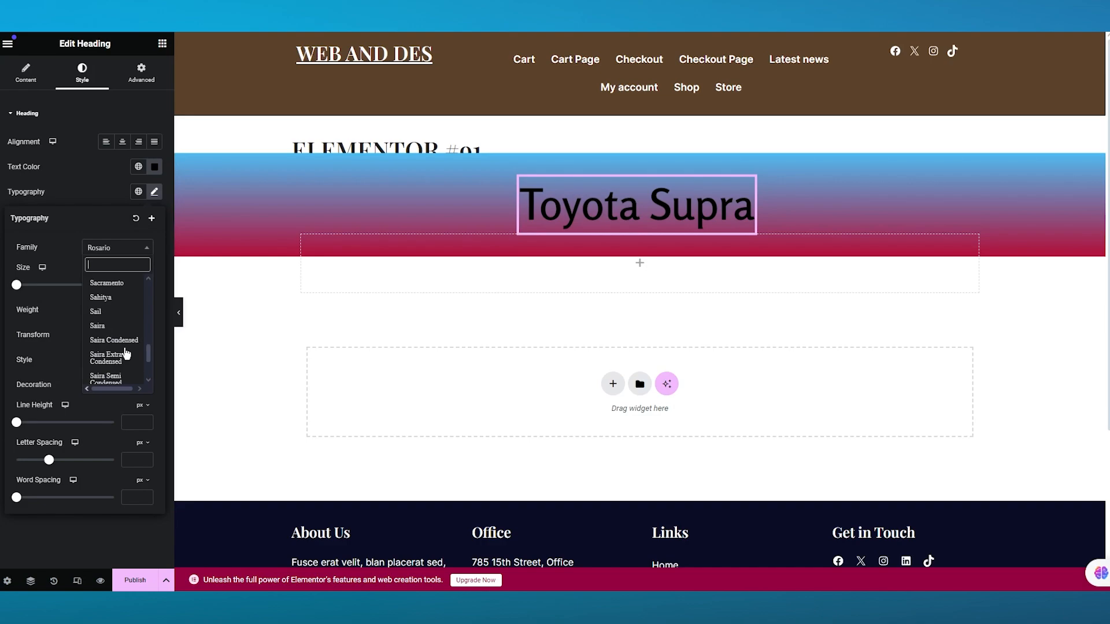
{"action": "scroll", "coordinate": [133, 327], "scroll_direction": "up", "scroll_amount": 2}
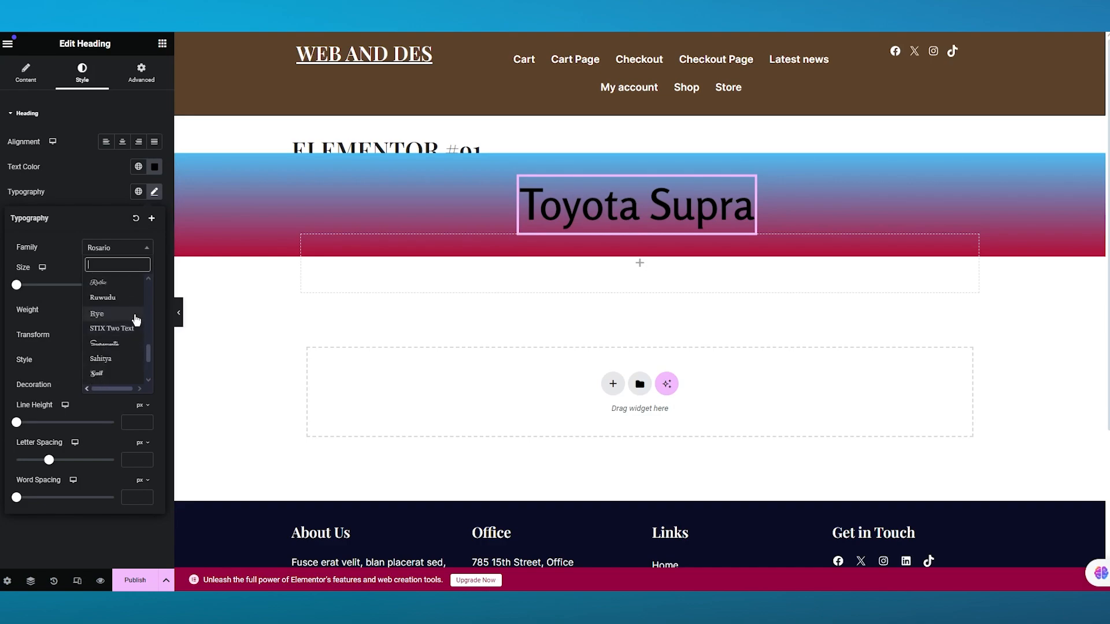
{"action": "left_click", "coordinate": [100, 283]}
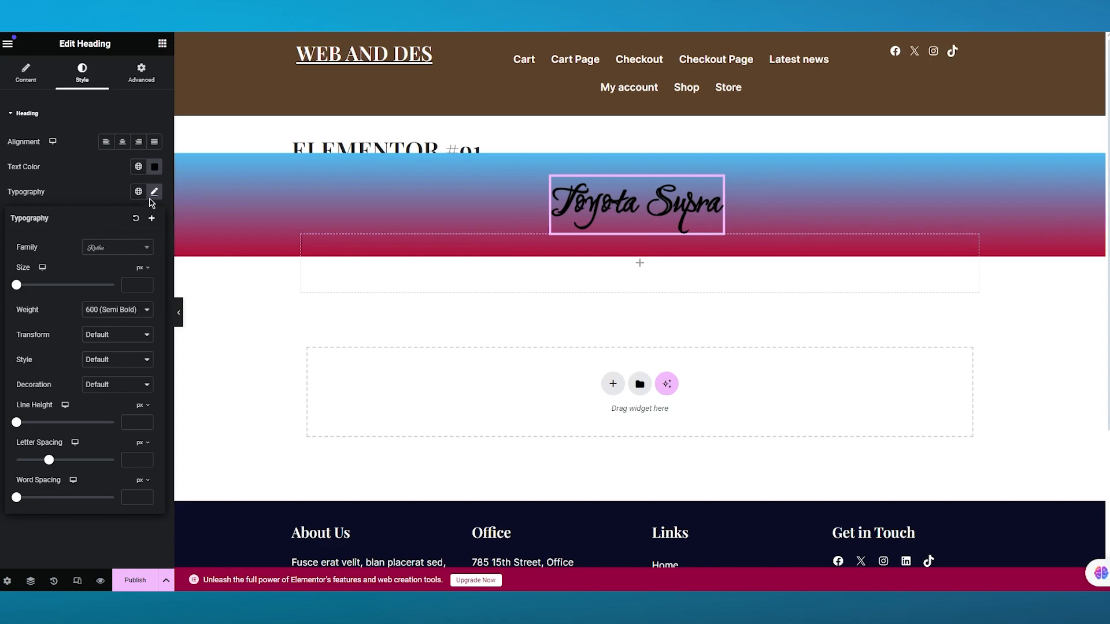
{"action": "left_click", "coordinate": [121, 199]}
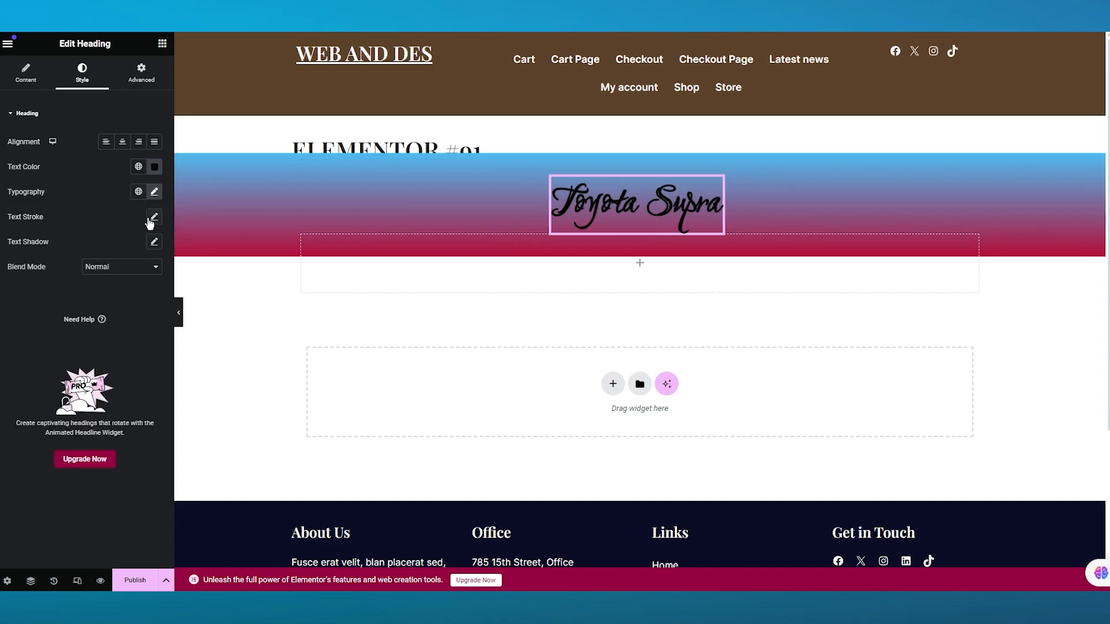
Add a thin text stroke to the Toyota Supra heading
{"action": "left_click", "coordinate": [154, 217]}
{"action": "mouse_move", "coordinate": [17, 261]}
{"action": "left_mouse_down"}
{"action": "mouse_move", "coordinate": [45, 259]}
{"action": "mouse_move", "coordinate": [18, 260]}
{"action": "left_mouse_up"}
{"action": "left_click", "coordinate": [12, 341]}
Examine the heading's advanced layout options, including its size, position and CSS settings, and return to its style settings
{"action": "left_click", "coordinate": [139, 76]}
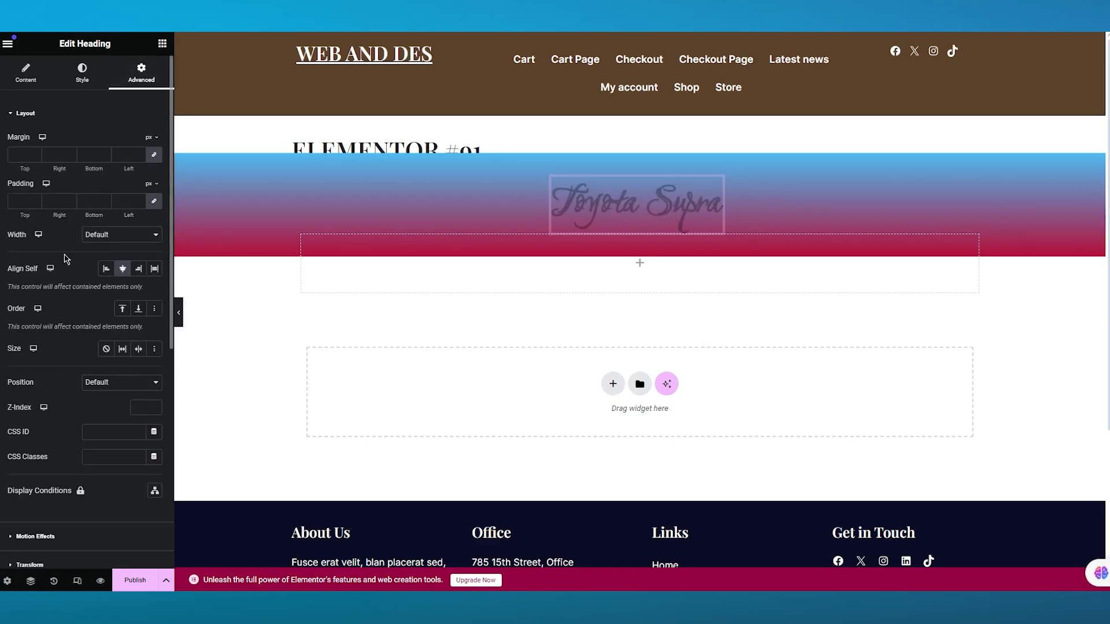
{"action": "left_click", "coordinate": [138, 349]}
{"action": "left_click", "coordinate": [154, 351]}
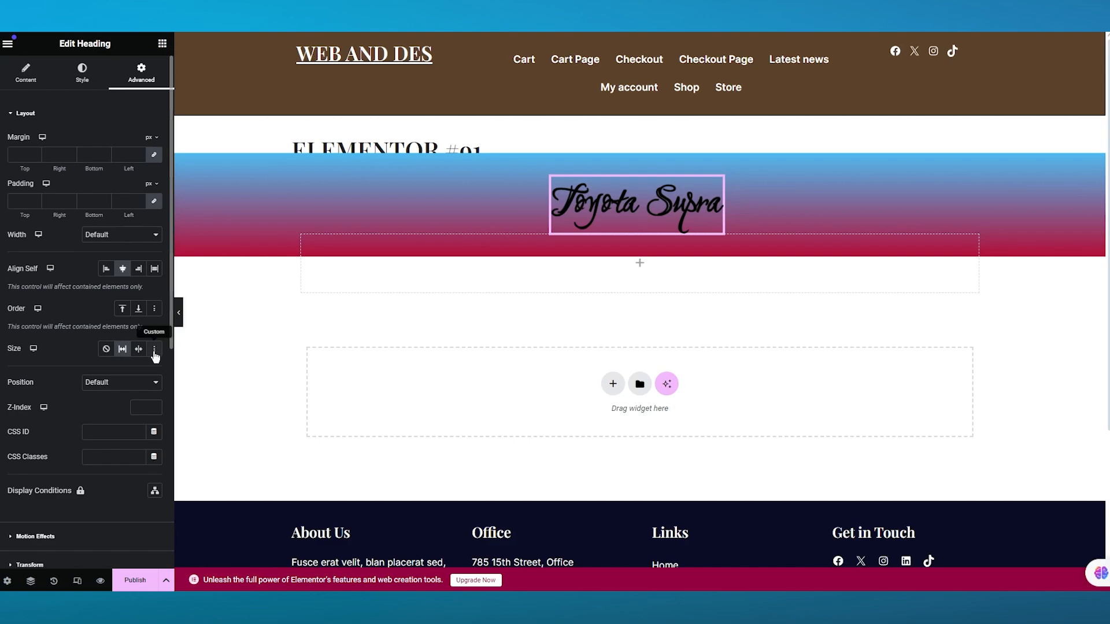
{"action": "left_click", "coordinate": [154, 352]}
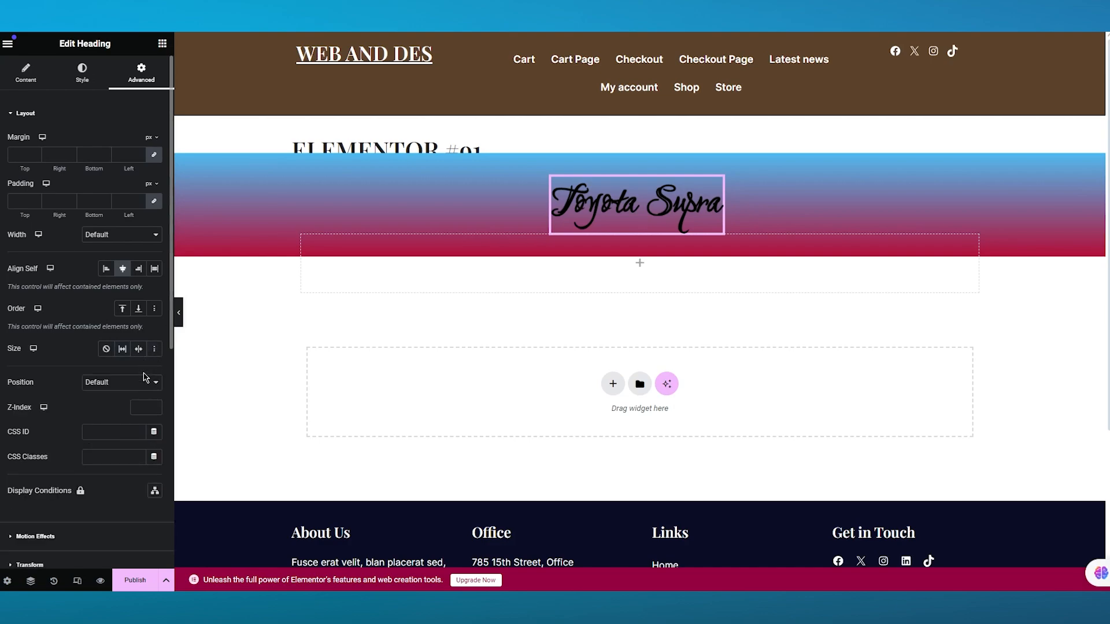
{"action": "left_click", "coordinate": [119, 384]}
{"action": "left_click", "coordinate": [115, 383]}
{"action": "scroll", "coordinate": [116, 247], "scroll_direction": "down", "scroll_amount": 3}
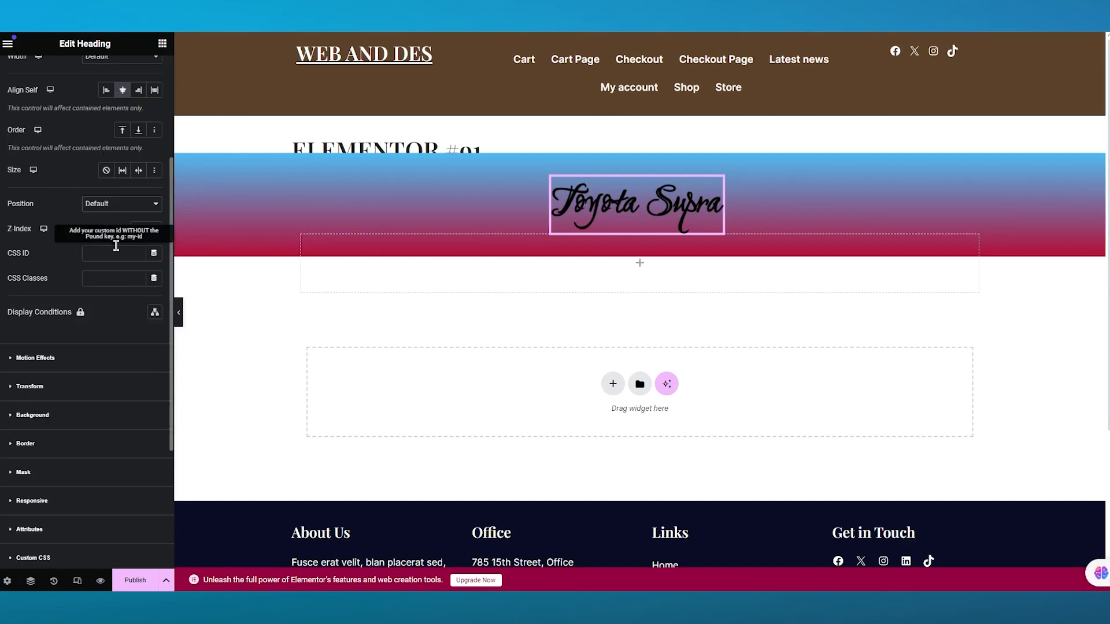
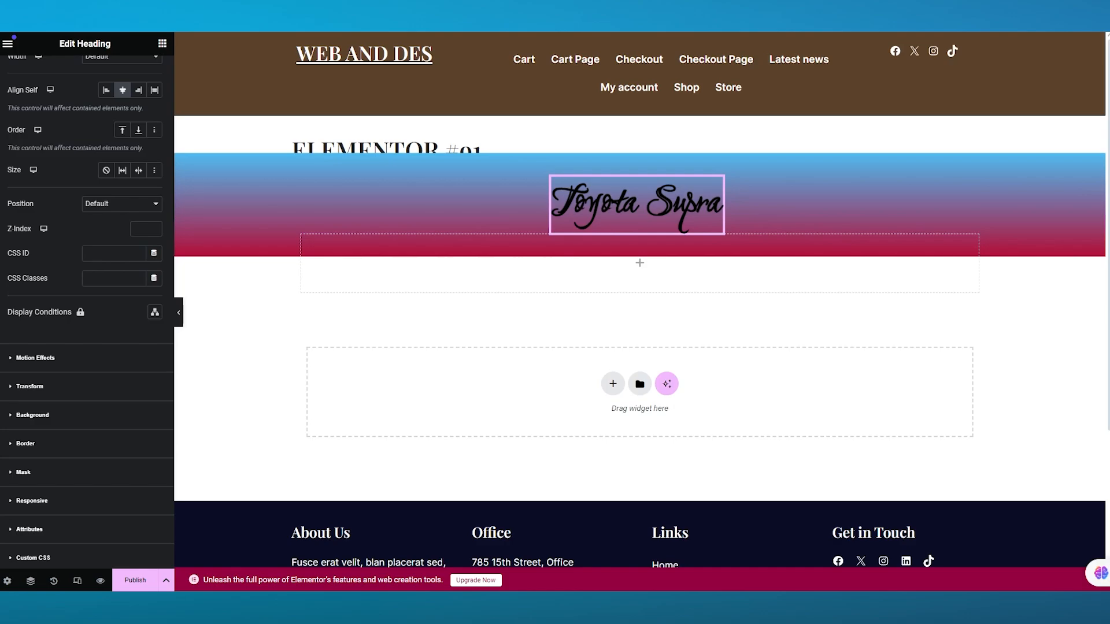
{"action": "scroll", "coordinate": [74, 73], "scroll_direction": "up", "scroll_amount": 4}
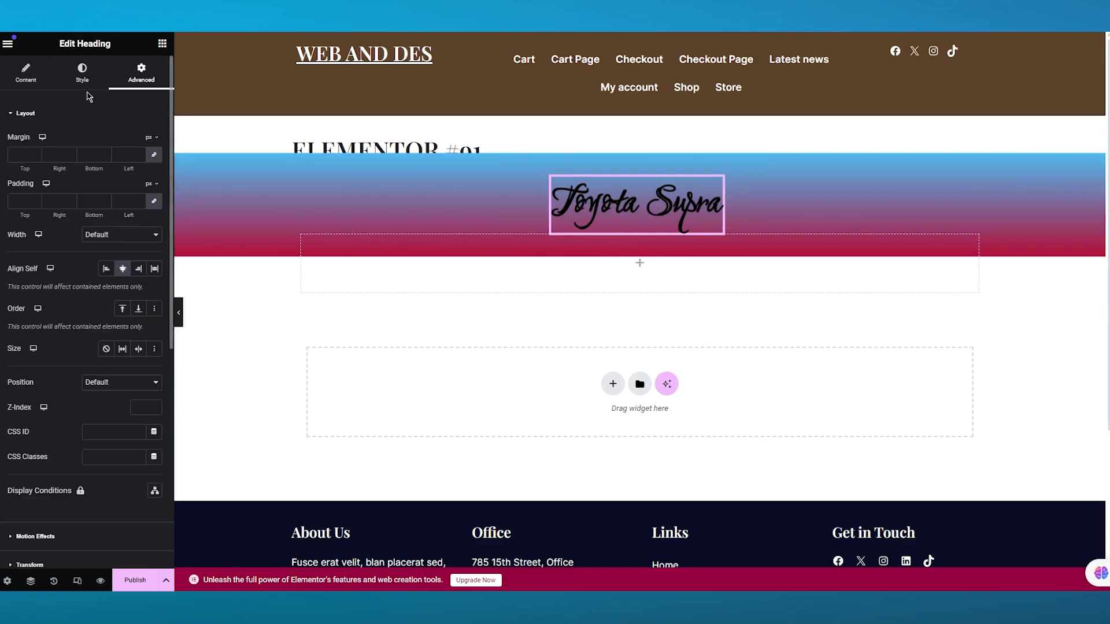
{"action": "left_click", "coordinate": [32, 68]}
{"action": "left_click", "coordinate": [83, 73]}
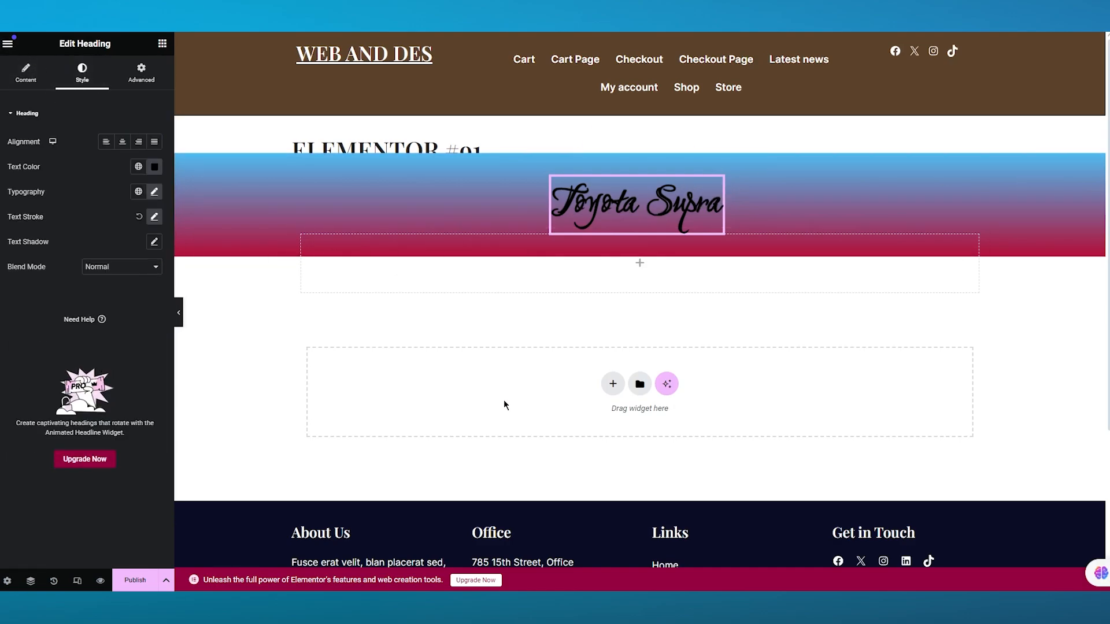
Add another empty flexbox container below the existing empty container on the page
{"action": "left_click", "coordinate": [613, 384]}
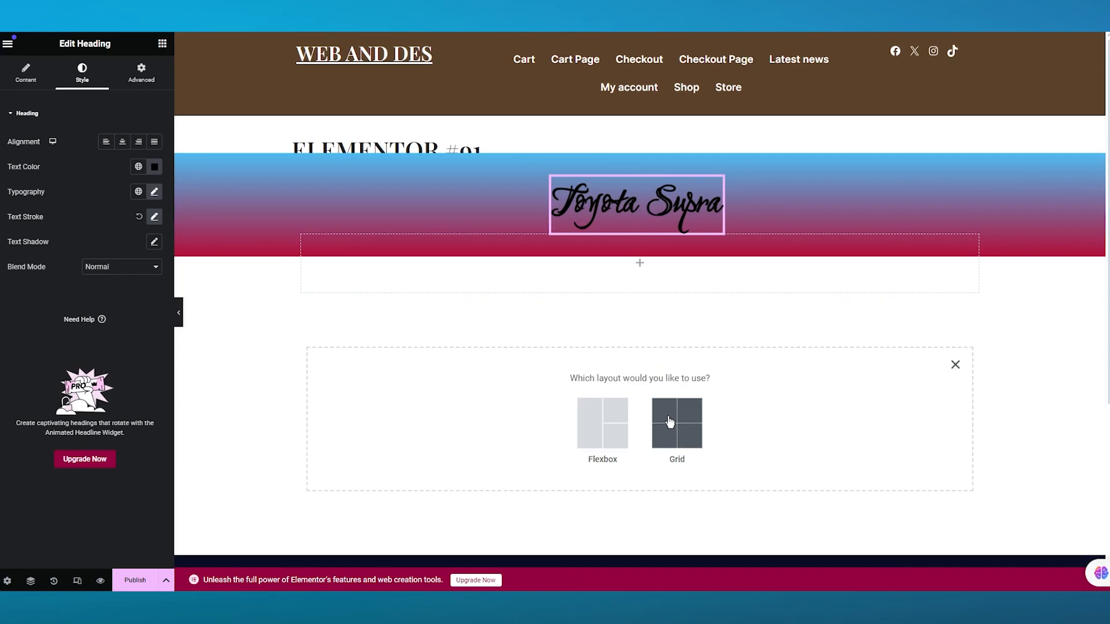
{"action": "left_click", "coordinate": [956, 365]}
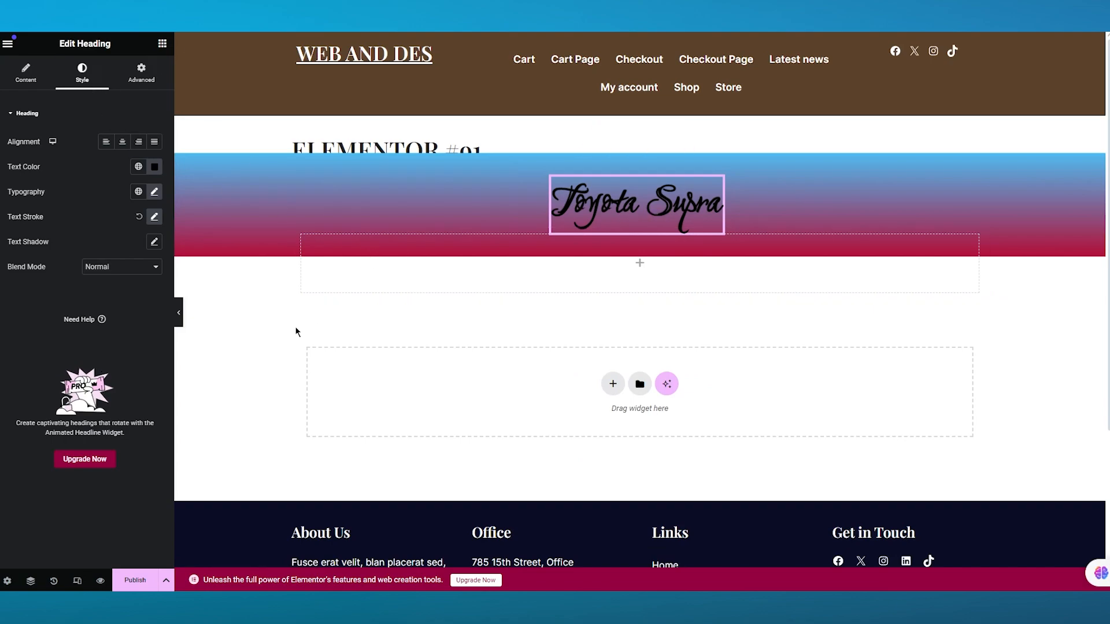
{"action": "left_click", "coordinate": [7, 44]}
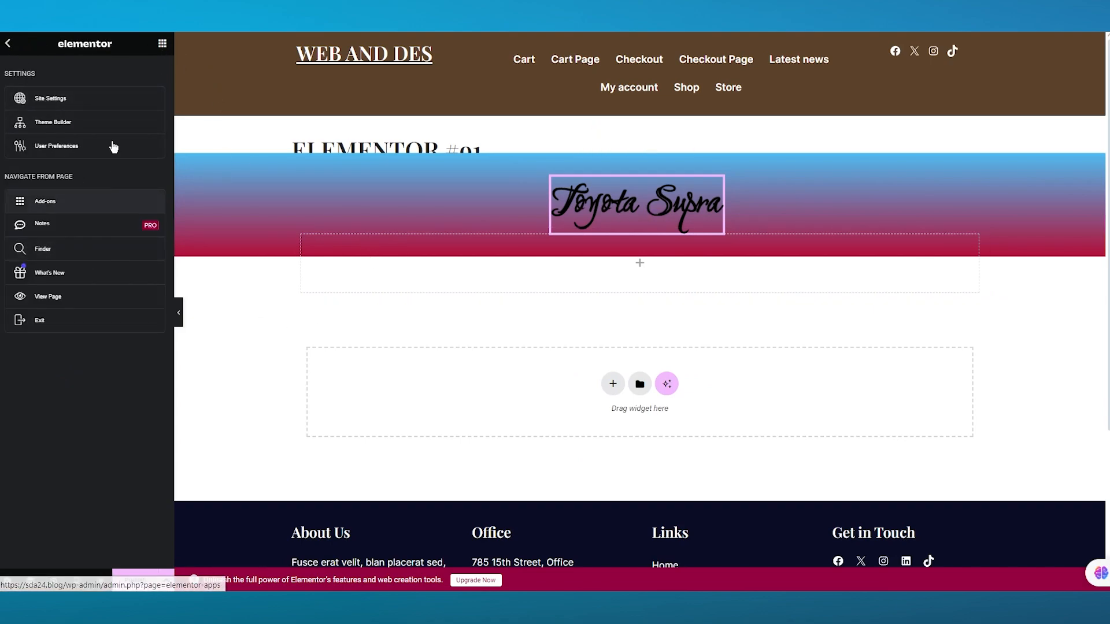
{"action": "left_click", "coordinate": [12, 43]}
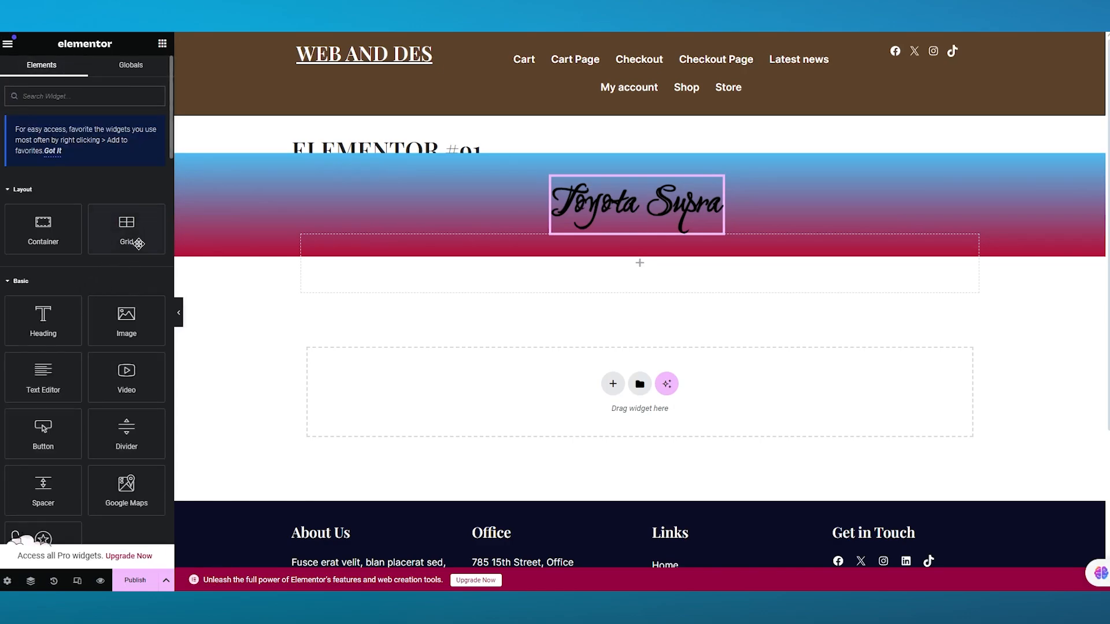
{"action": "left_click_drag", "start_coordinate": [84, 247], "coordinate": [607, 396]}
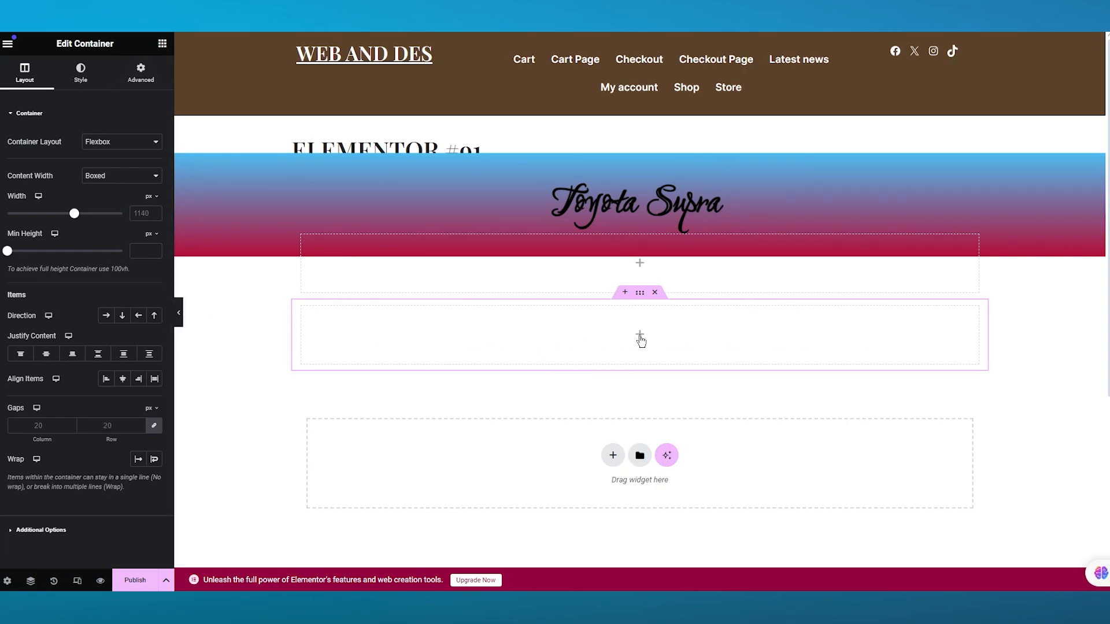
Search the available widgets for "sin" and the shorter term "si", and return to the full widget list
{"action": "left_click", "coordinate": [640, 336]}
{"action": "scroll", "coordinate": [136, 283], "scroll_direction": "down", "scroll_amount": 1}
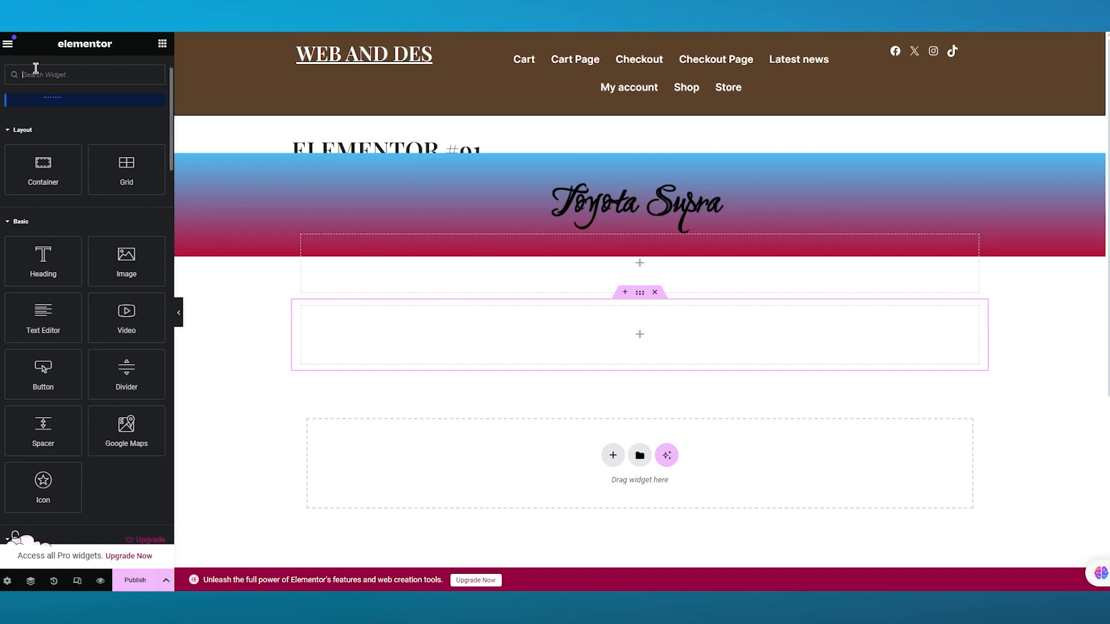
{"action": "type", "text": "sin"}
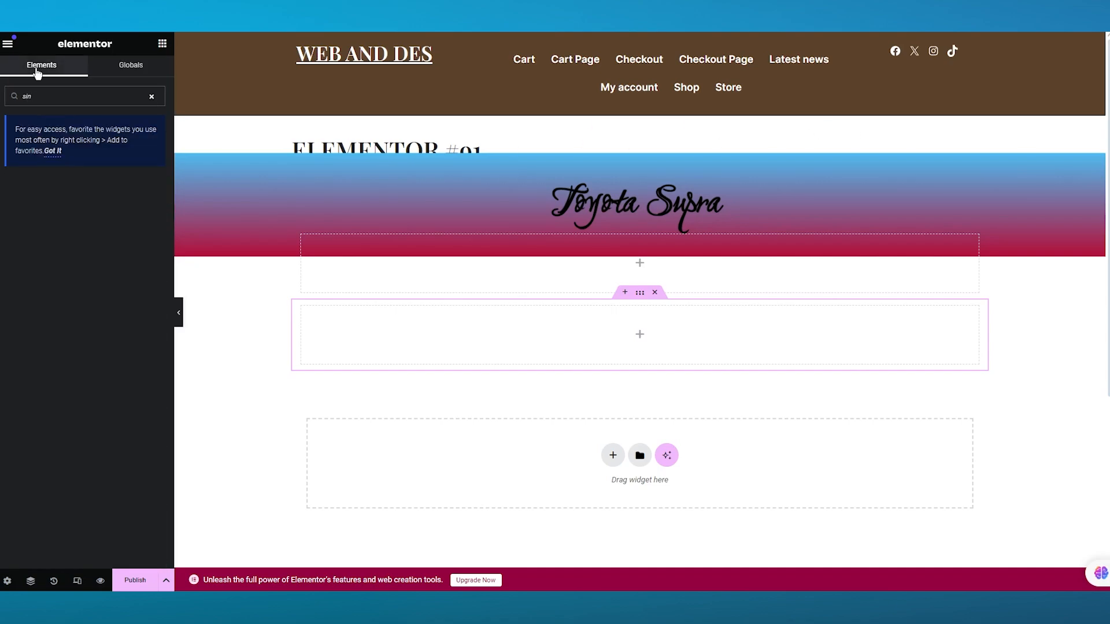
{"action": "key", "text": "BackSpace"}
{"action": "key", "text": "BackSpace"}
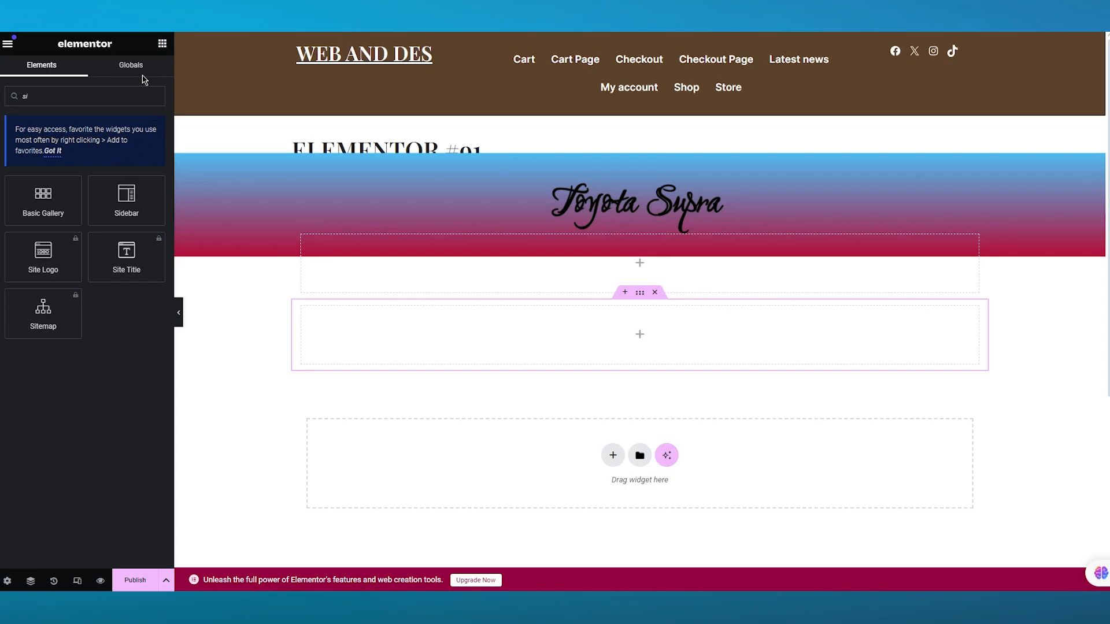
{"action": "left_click", "coordinate": [123, 67]}
{"action": "left_click", "coordinate": [72, 68]}
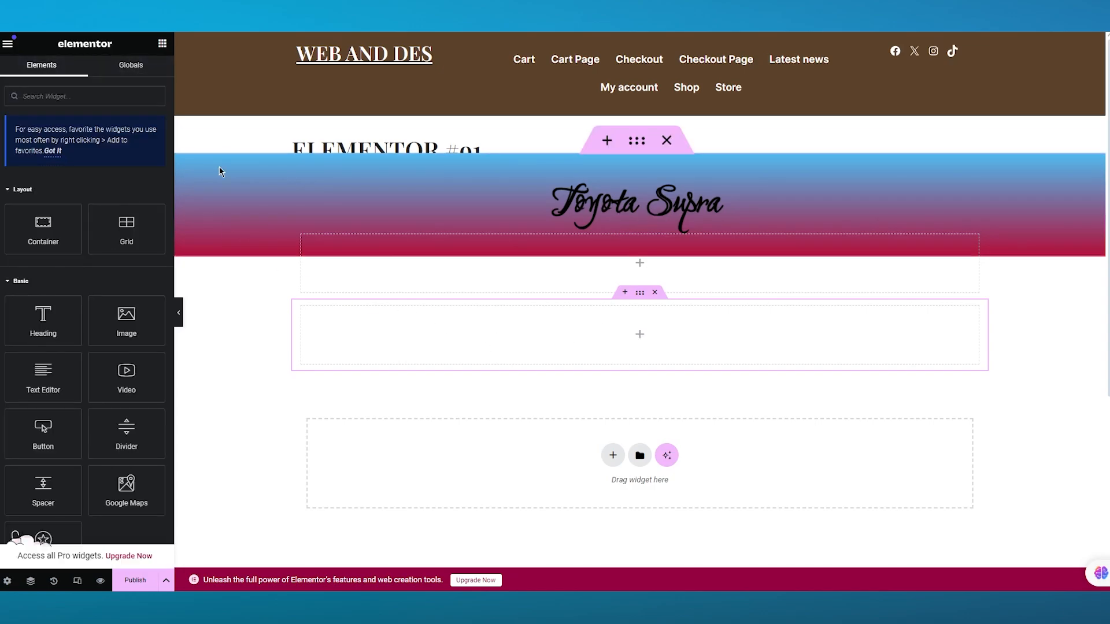
Examine the new container's layout, advanced and style settings
{"action": "left_click", "coordinate": [640, 294]}
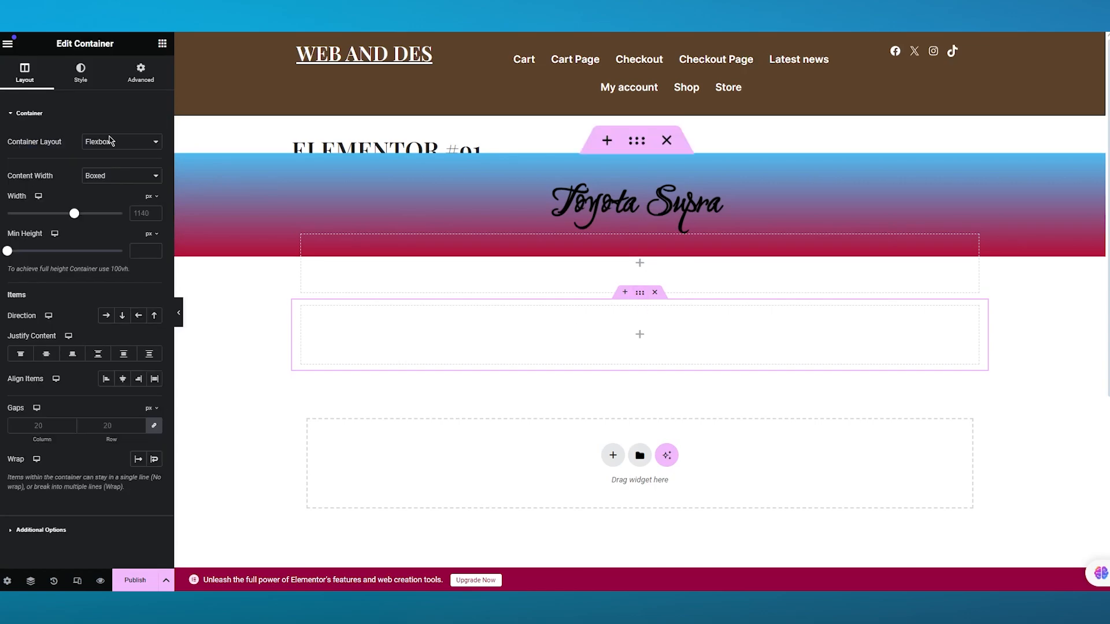
{"action": "left_click", "coordinate": [118, 77]}
{"action": "scroll", "coordinate": [105, 154], "scroll_direction": "down", "scroll_amount": 3}
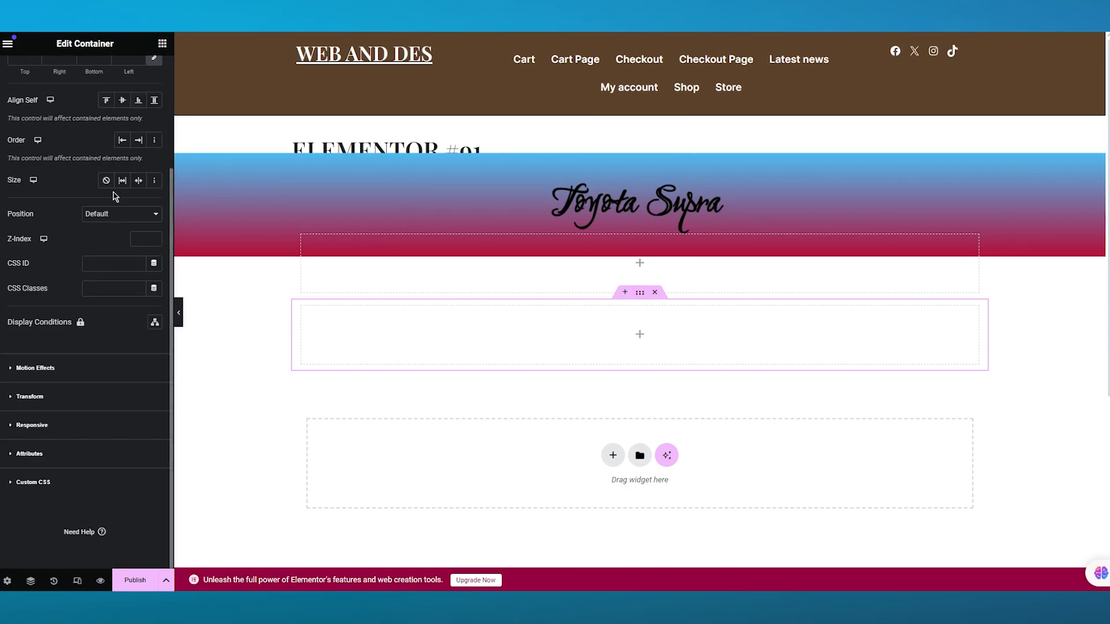
{"action": "scroll", "coordinate": [75, 382], "scroll_direction": "up", "scroll_amount": 3}
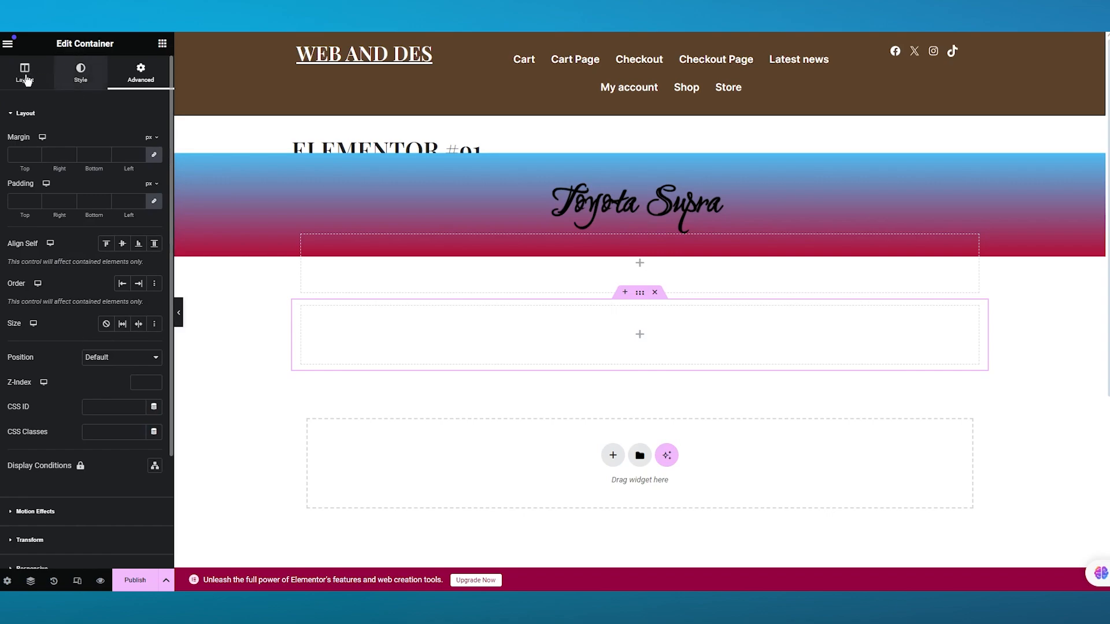
{"action": "left_click", "coordinate": [80, 74]}
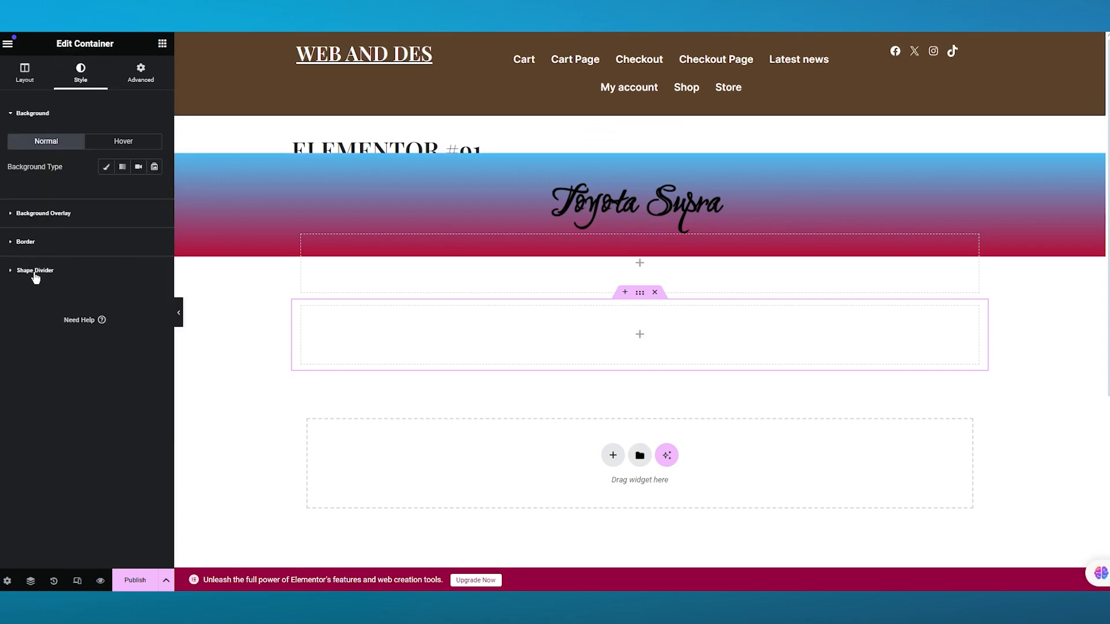
Set the new container's overflow to Auto in its additional layout options and delete the container
{"action": "left_click", "coordinate": [32, 77]}
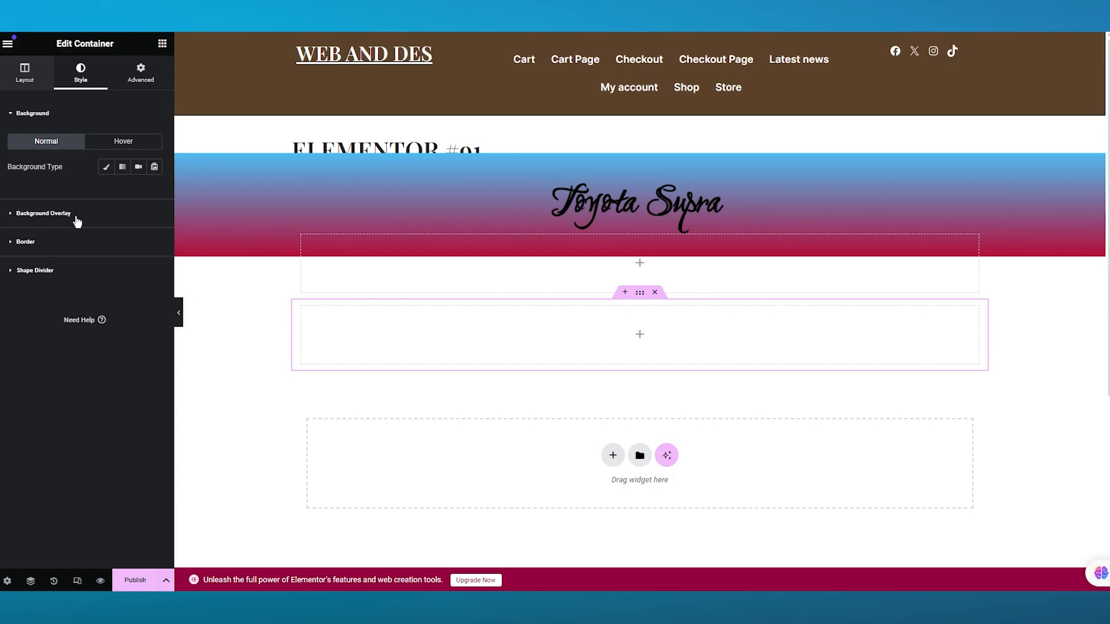
{"action": "left_click", "coordinate": [40, 530]}
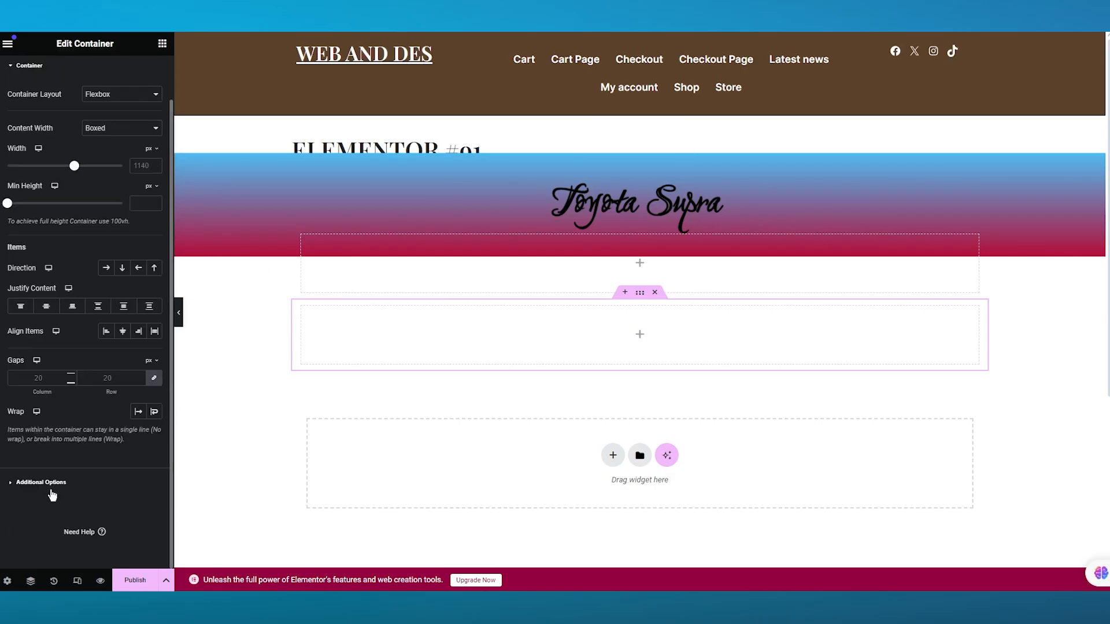
{"action": "left_click", "coordinate": [119, 171]}
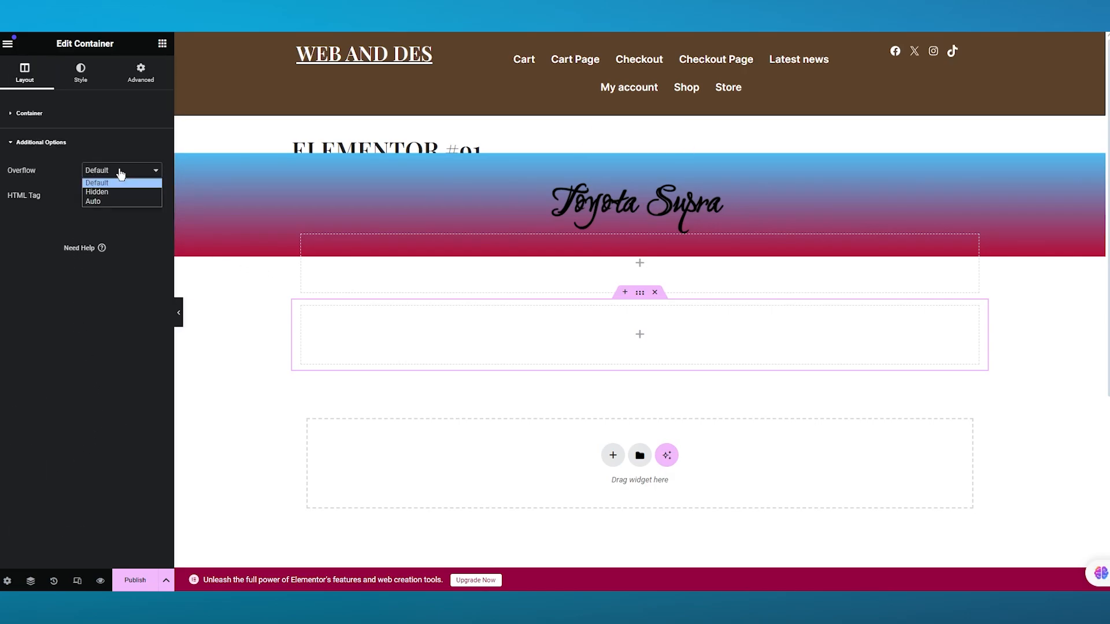
{"action": "left_click", "coordinate": [109, 202]}
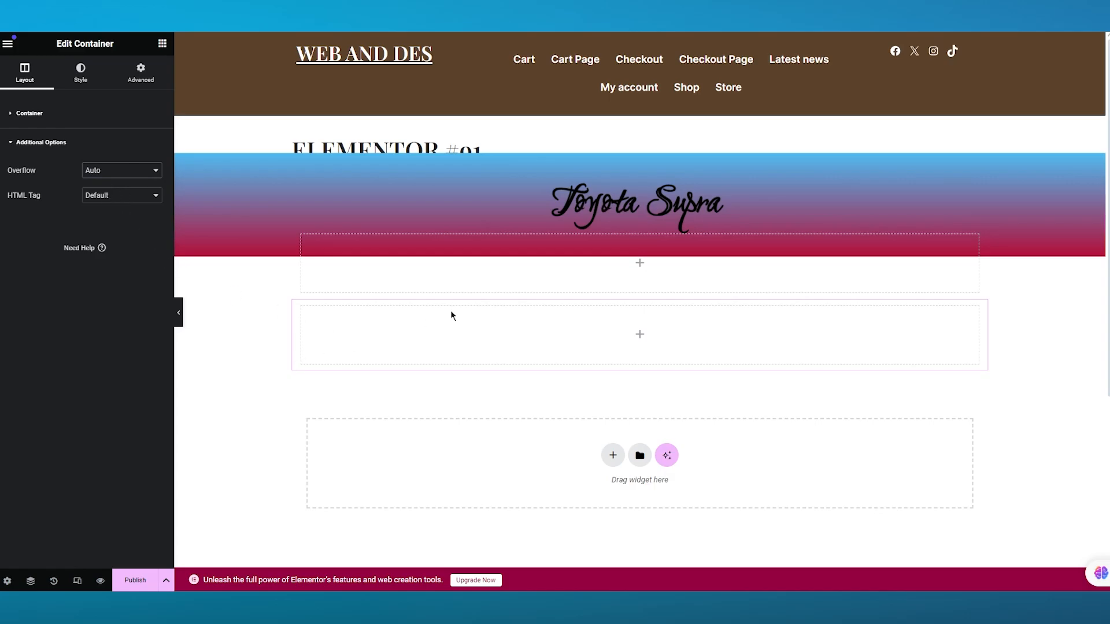
{"action": "key", "text": "Delete"}
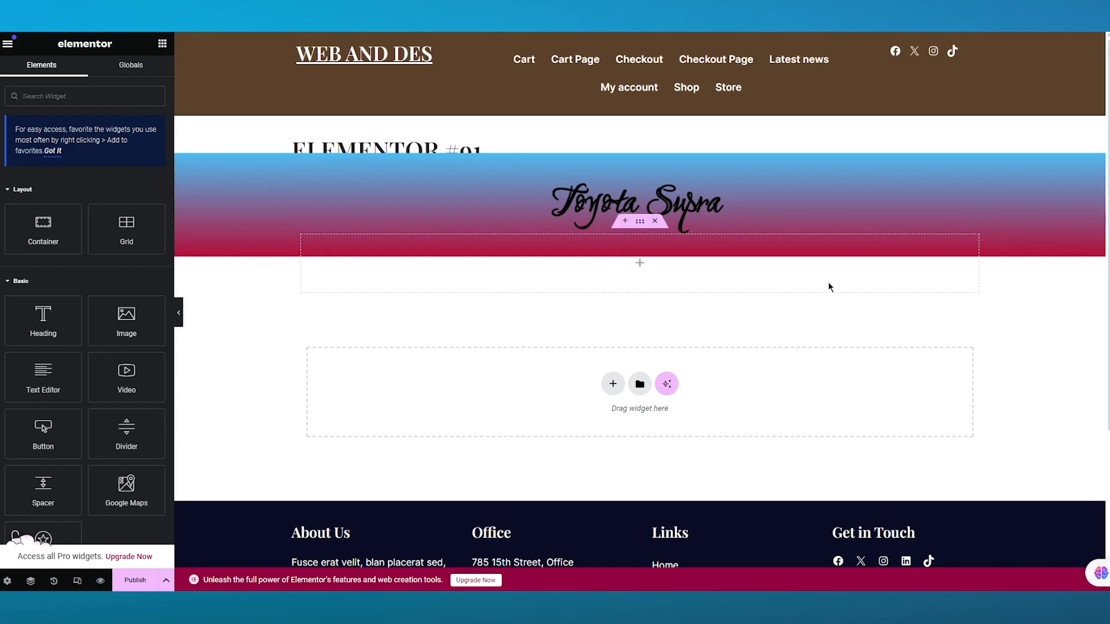
Look through the page templates in the template library and close it without inserting anything
{"action": "left_click", "coordinate": [640, 385]}
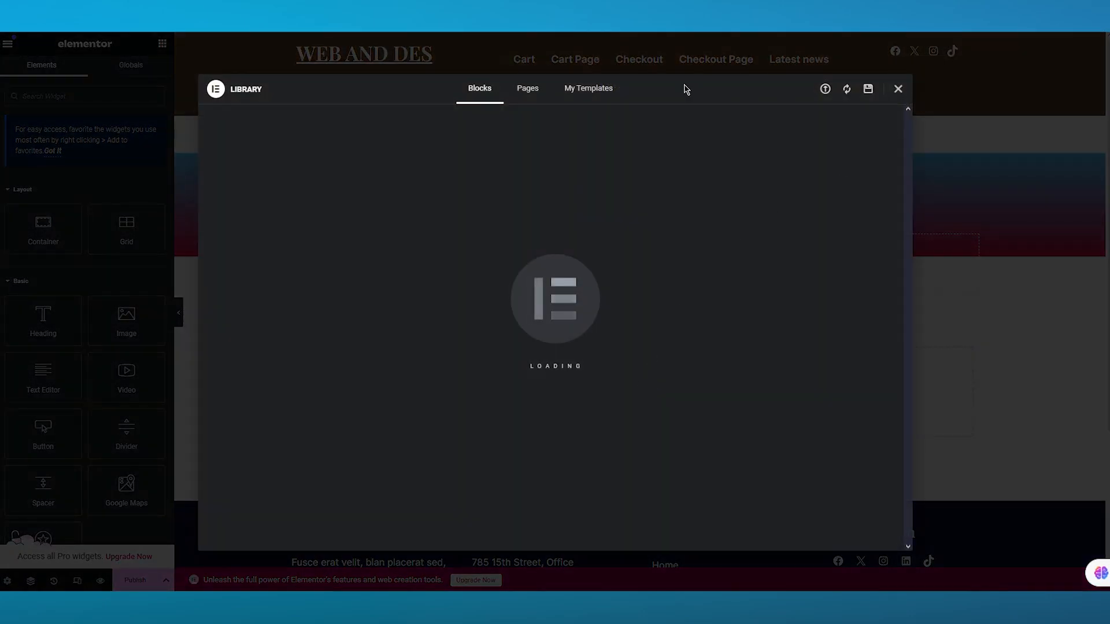
{"action": "left_click", "coordinate": [527, 90]}
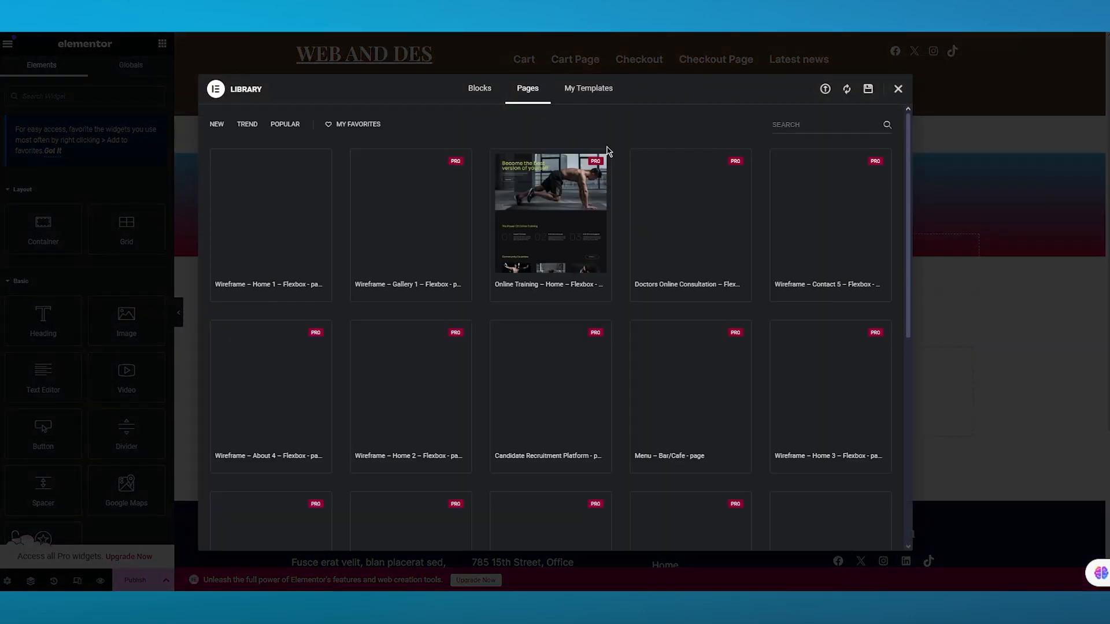
{"action": "left_click", "coordinate": [898, 90]}
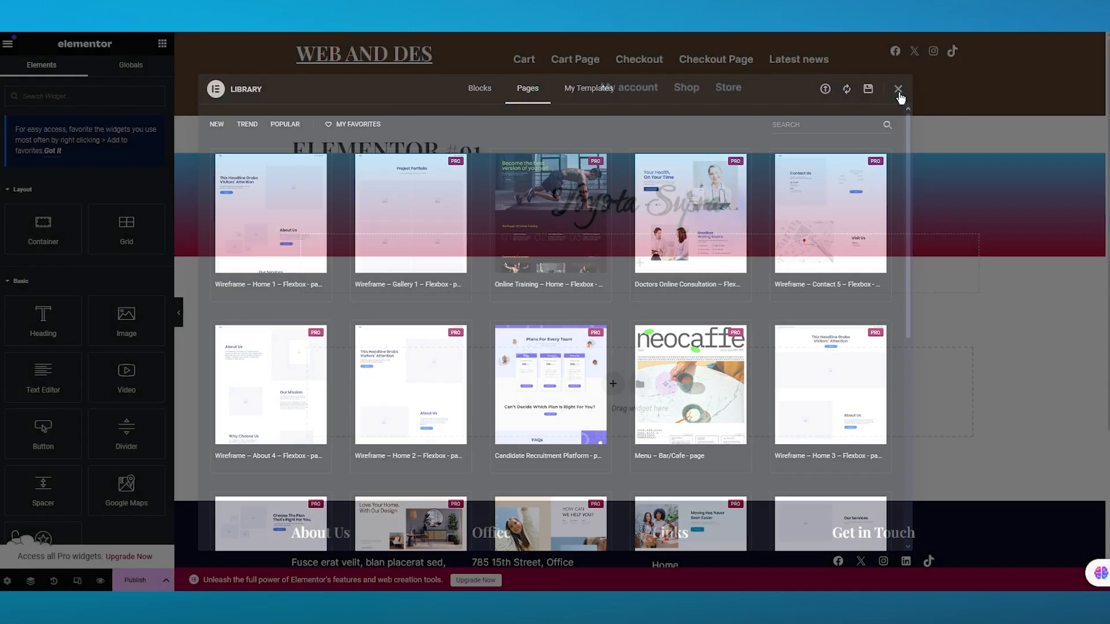
Add a grid container with two columns and one row below the existing empty container
{"action": "left_click", "coordinate": [615, 383]}
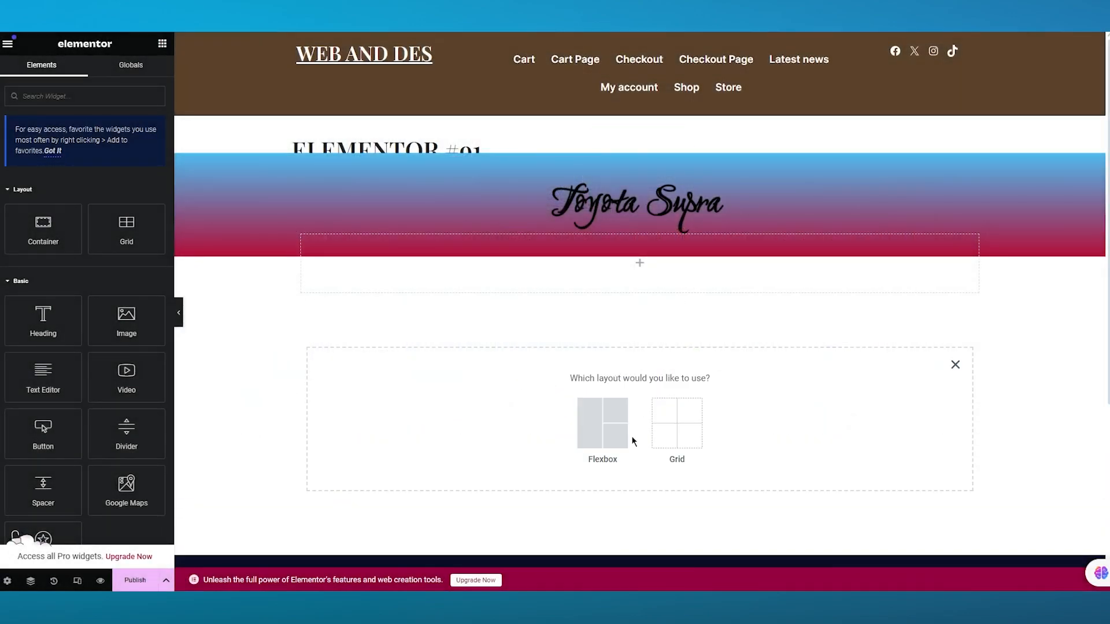
{"action": "left_click", "coordinate": [688, 421]}
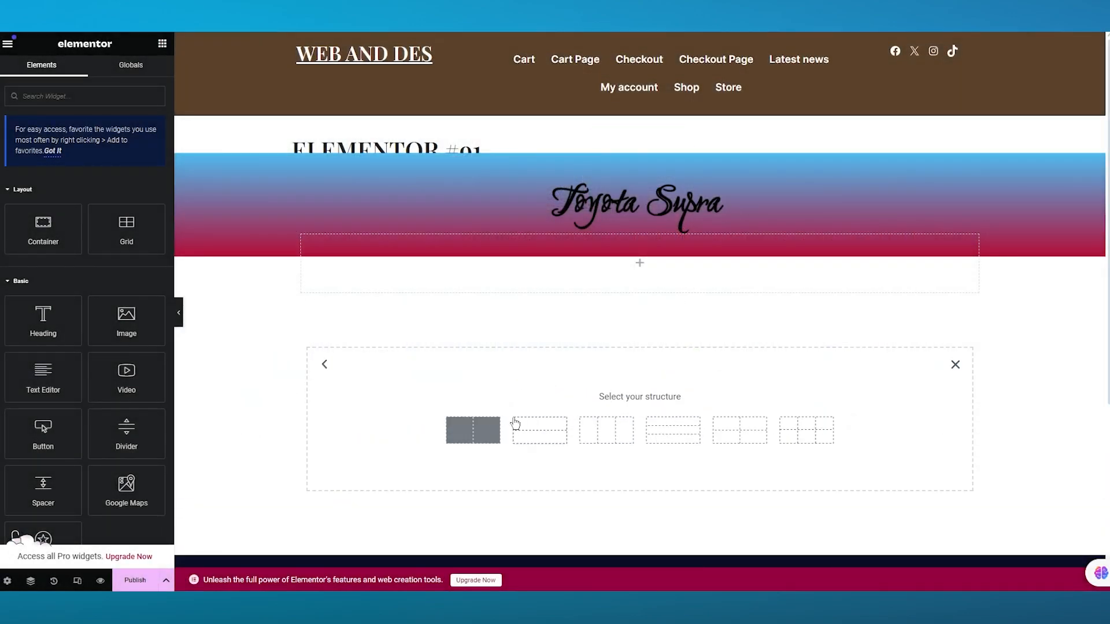
{"action": "left_click", "coordinate": [496, 426]}
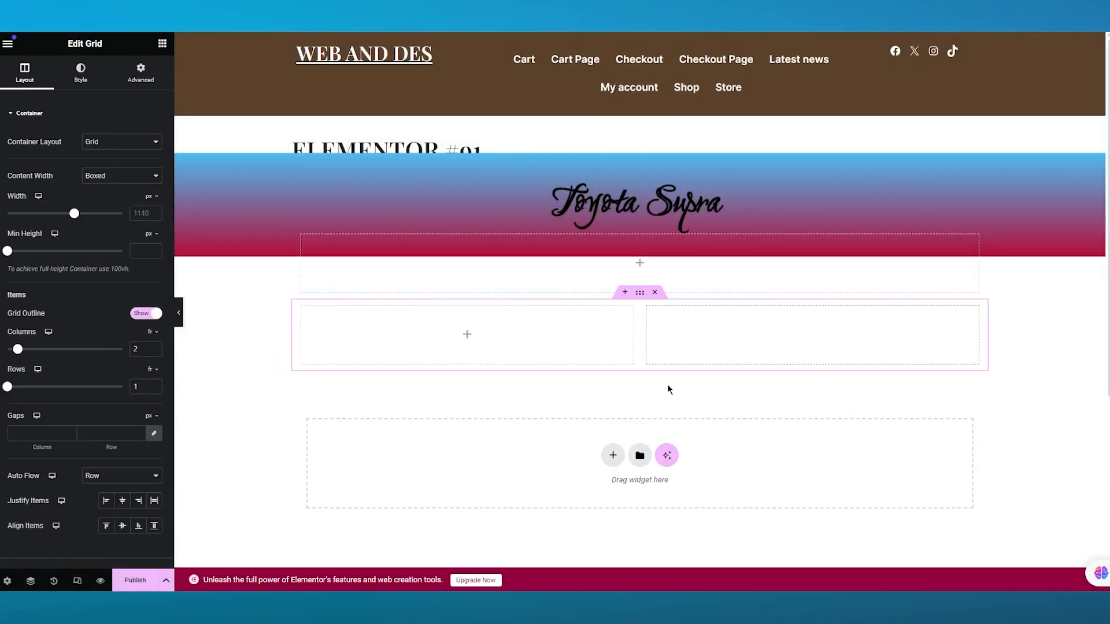
Browse the available widgets from the basic group through the Pro and General groups to the expanded Site group
{"action": "left_click", "coordinate": [468, 337]}
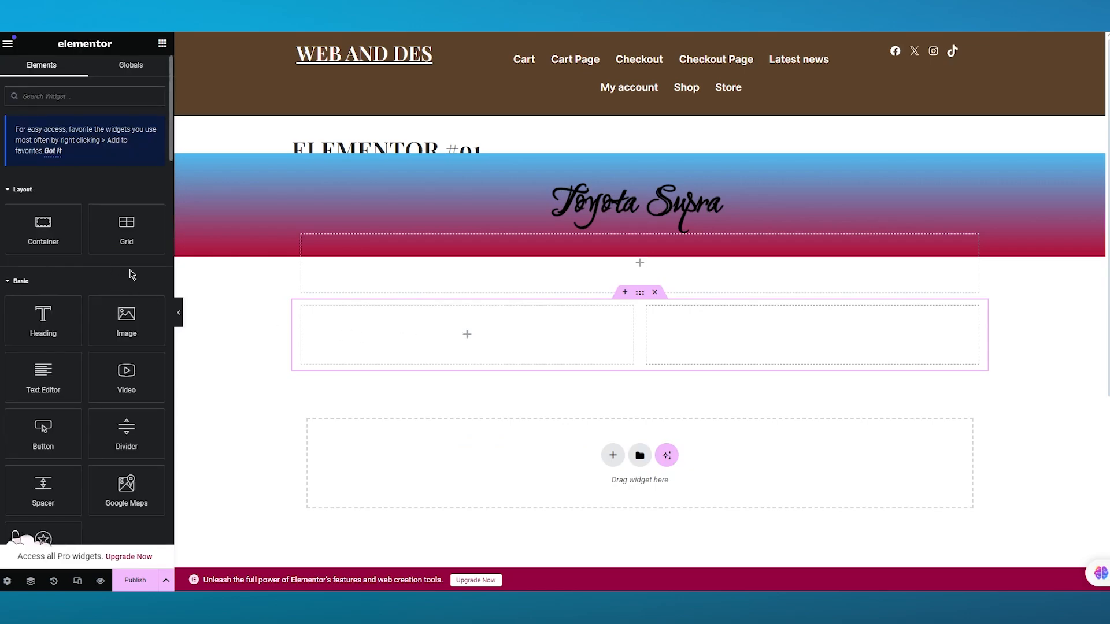
{"action": "scroll", "coordinate": [101, 294], "scroll_direction": "down", "scroll_amount": 2}
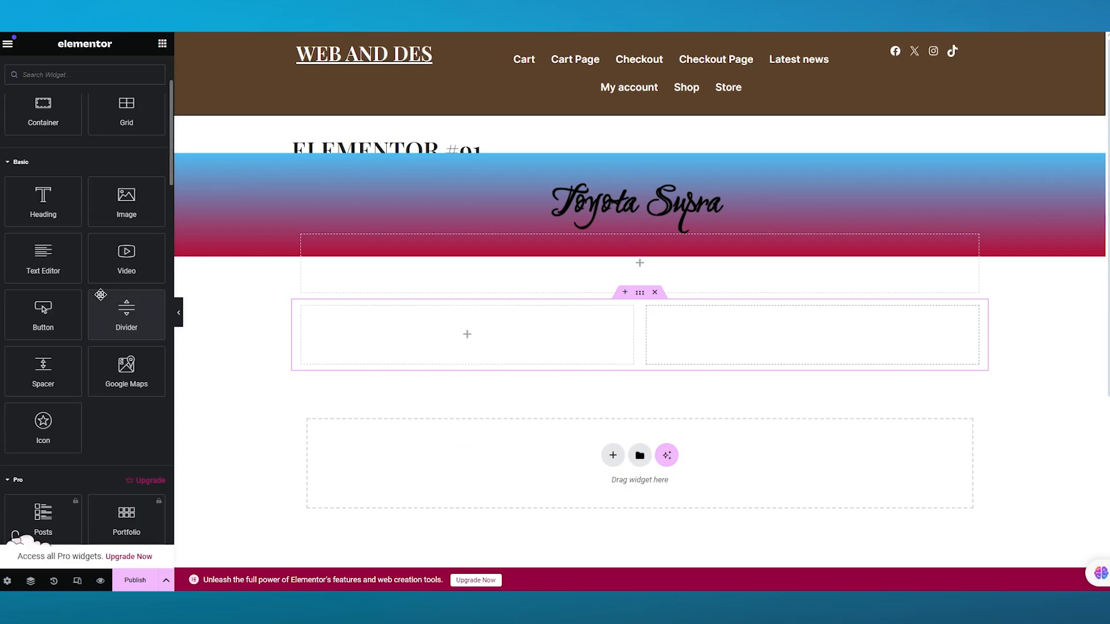
{"action": "scroll", "coordinate": [100, 295], "scroll_direction": "down", "scroll_amount": 4}
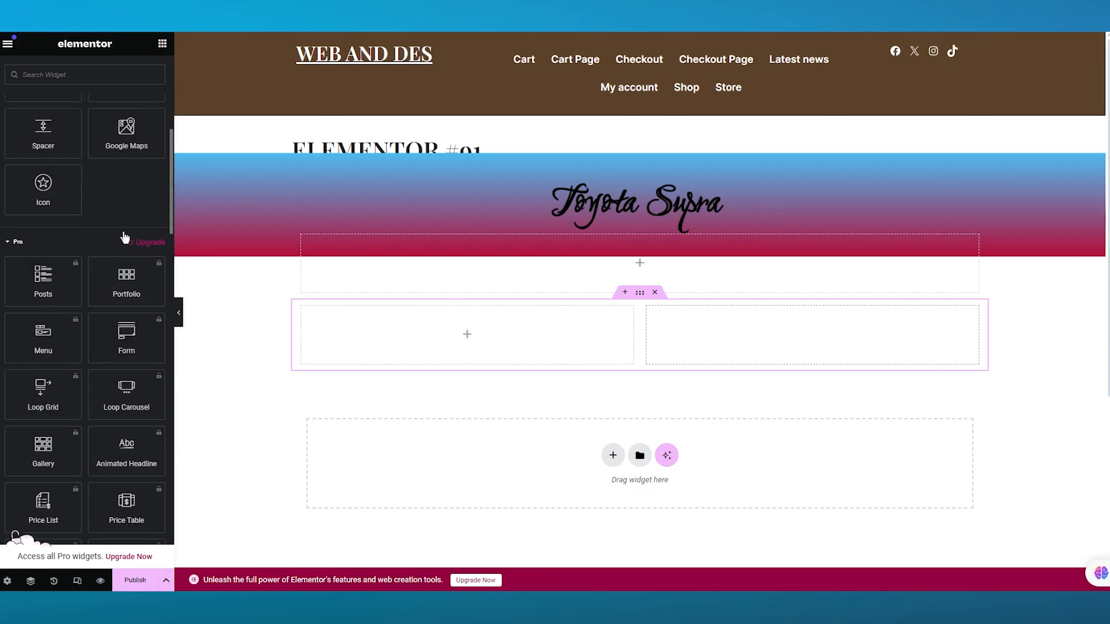
{"action": "scroll", "coordinate": [124, 237], "scroll_direction": "down", "scroll_amount": 5}
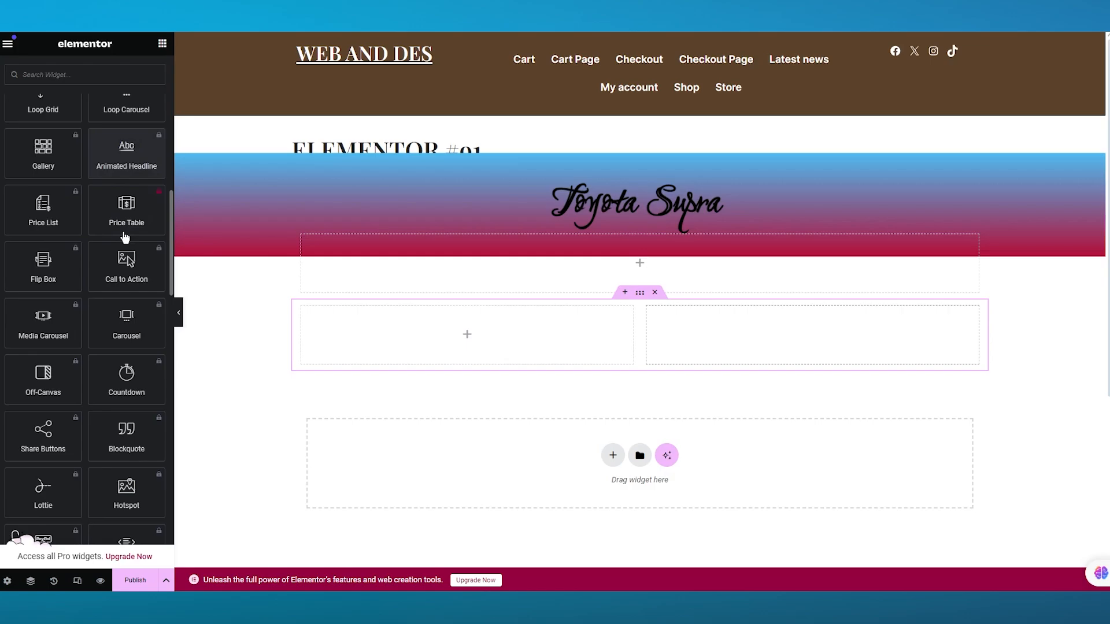
{"action": "scroll", "coordinate": [124, 237], "scroll_direction": "down", "scroll_amount": 5}
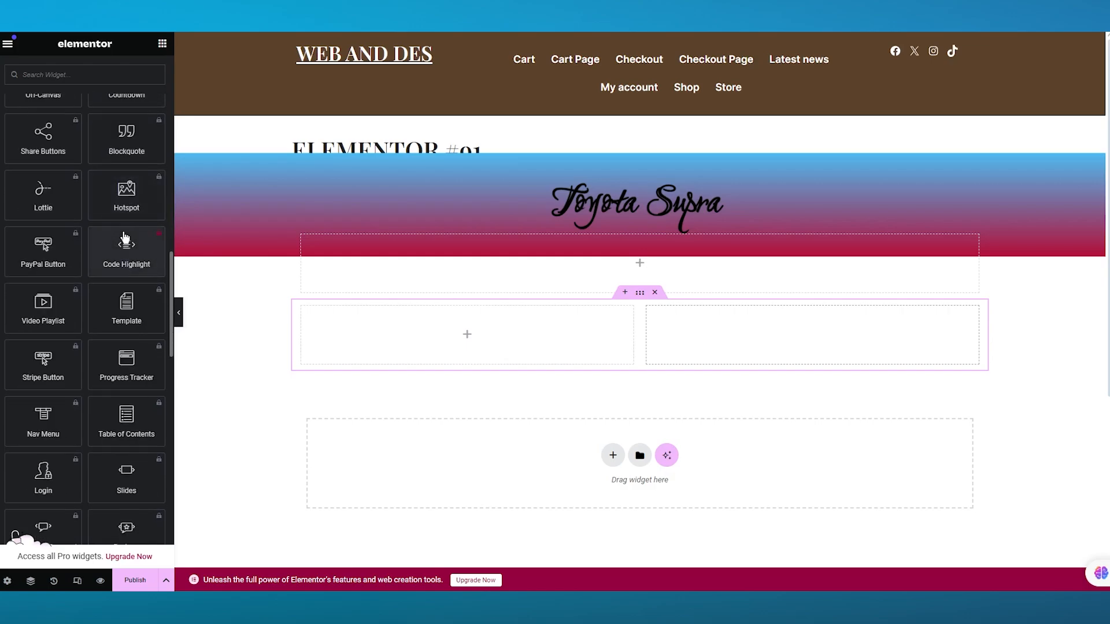
{"action": "scroll", "coordinate": [125, 237], "scroll_direction": "down", "scroll_amount": 5}
{"action": "scroll", "coordinate": [124, 237], "scroll_direction": "down", "scroll_amount": 4}
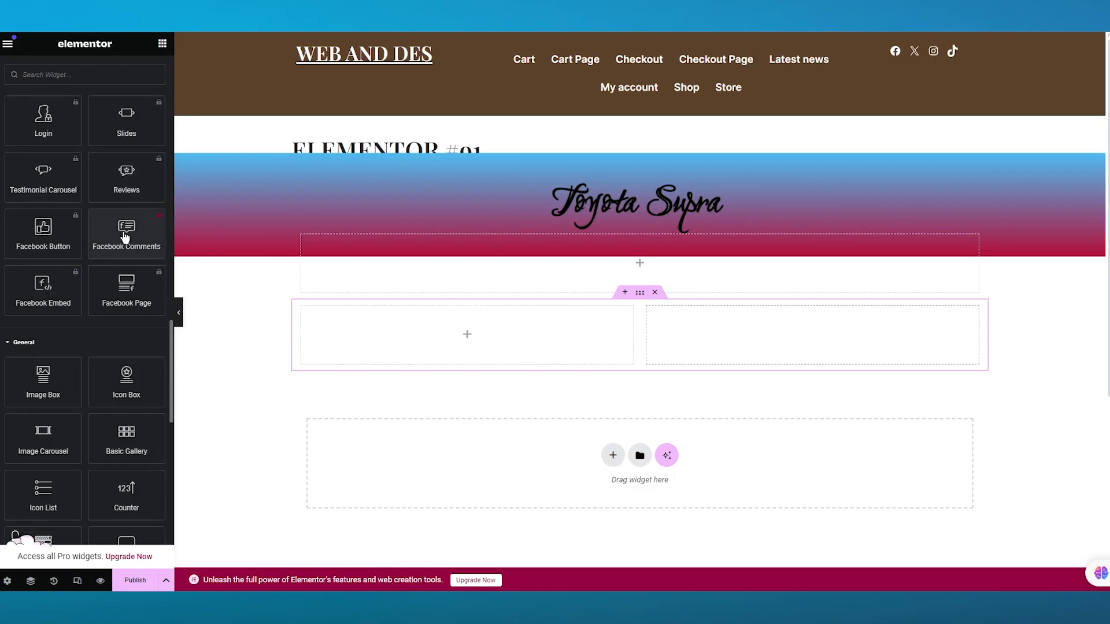
{"action": "scroll", "coordinate": [123, 236], "scroll_direction": "down", "scroll_amount": 6}
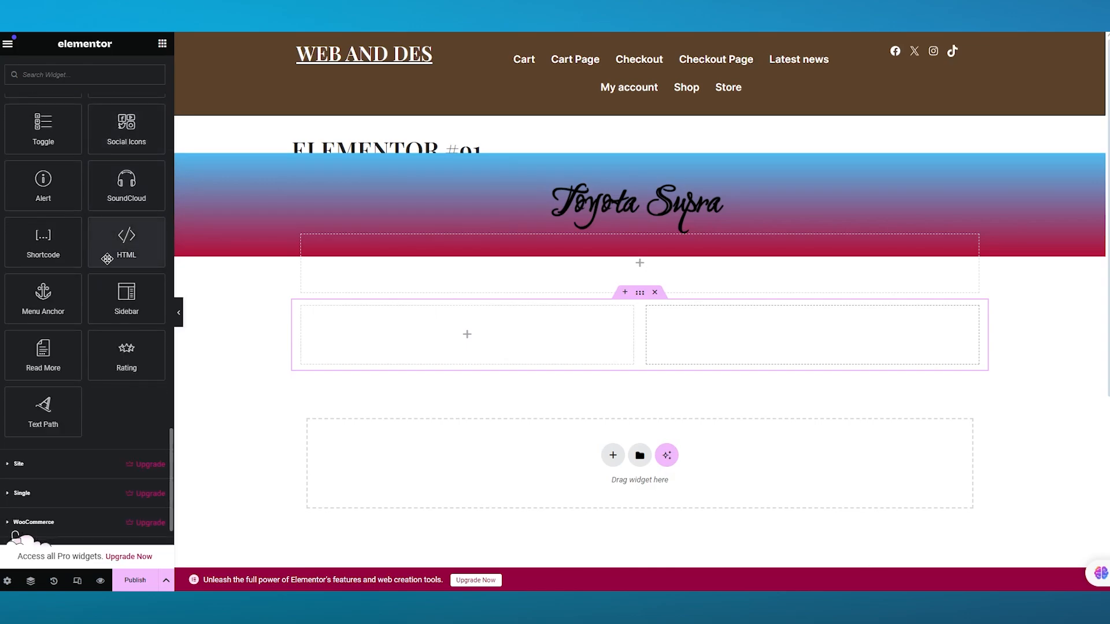
{"action": "scroll", "coordinate": [124, 237], "scroll_direction": "down", "scroll_amount": 2}
{"action": "left_click", "coordinate": [8, 347]}
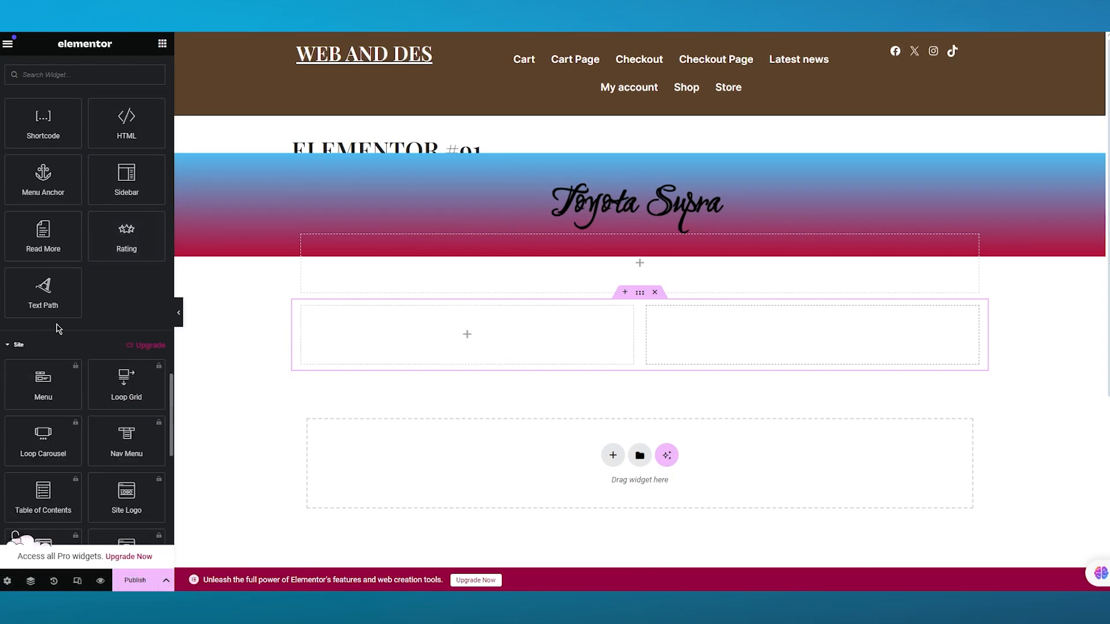
{"action": "scroll", "coordinate": [37, 324], "scroll_direction": "down", "scroll_amount": 3}
{"action": "scroll", "coordinate": [58, 329], "scroll_direction": "down", "scroll_amount": 2}
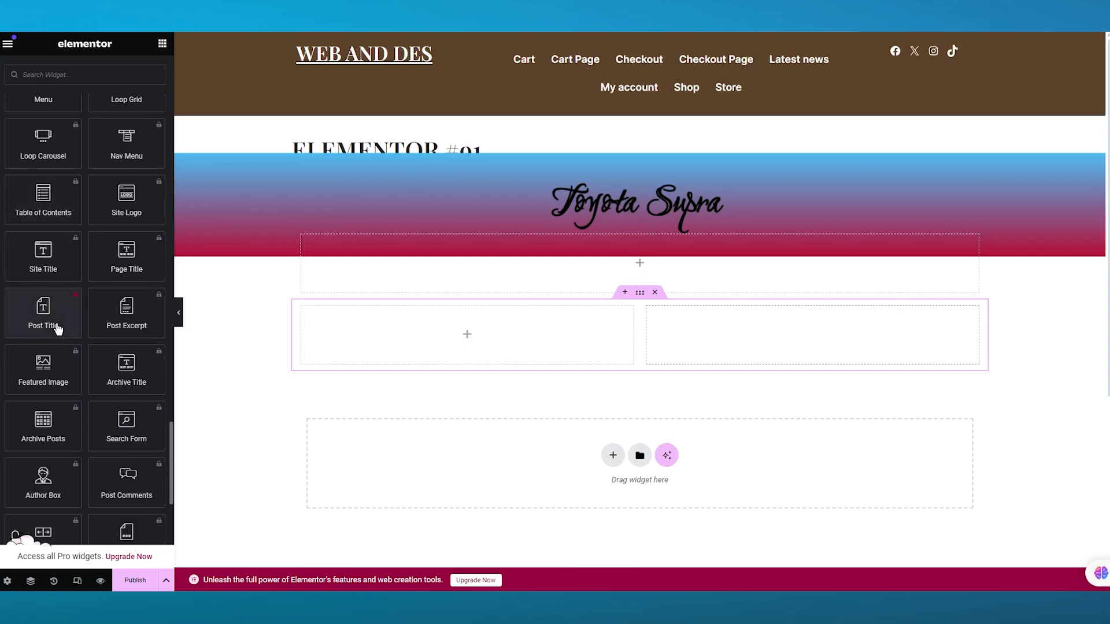
Check the availability of the Site Title and Post Title widgets, and expand the Single widget group
{"action": "left_click", "coordinate": [43, 254]}
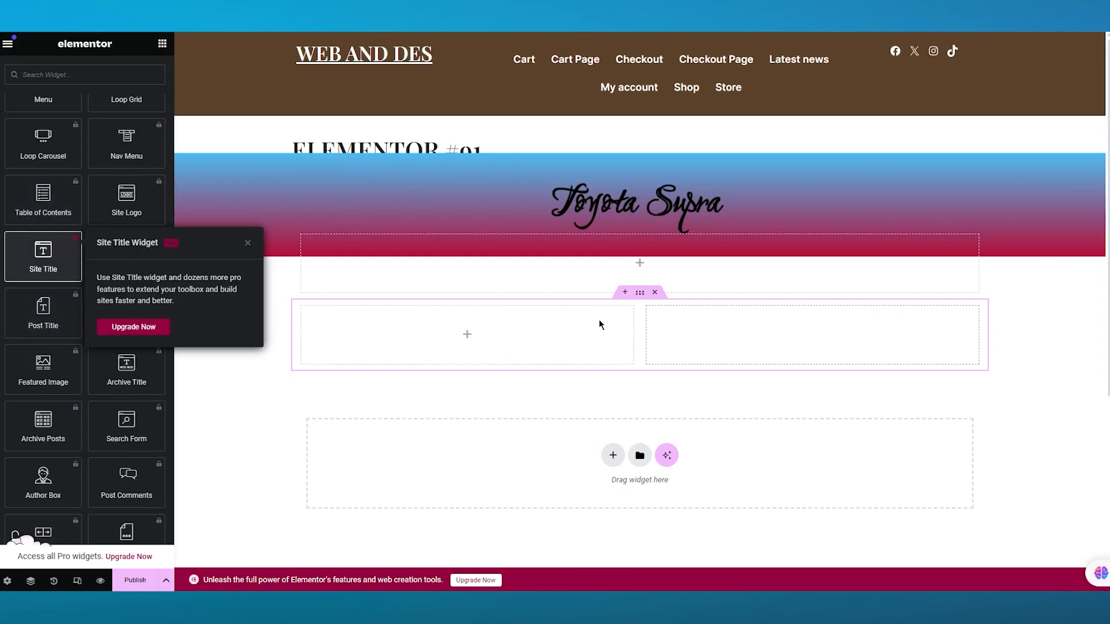
{"action": "left_click", "coordinate": [52, 326]}
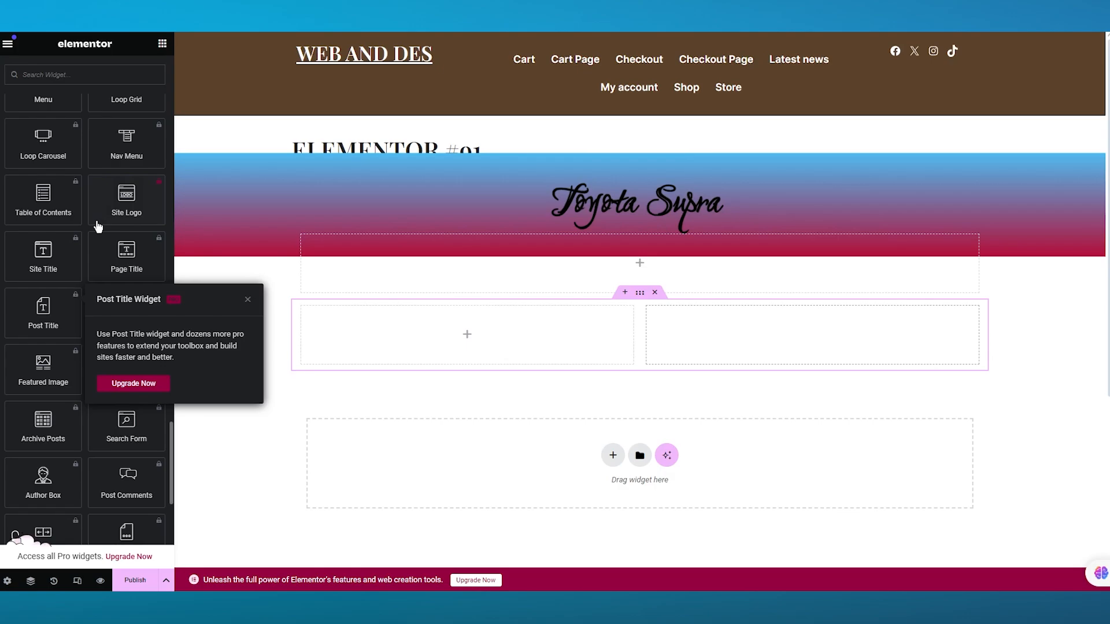
{"action": "scroll", "coordinate": [98, 227], "scroll_direction": "down", "scroll_amount": 1}
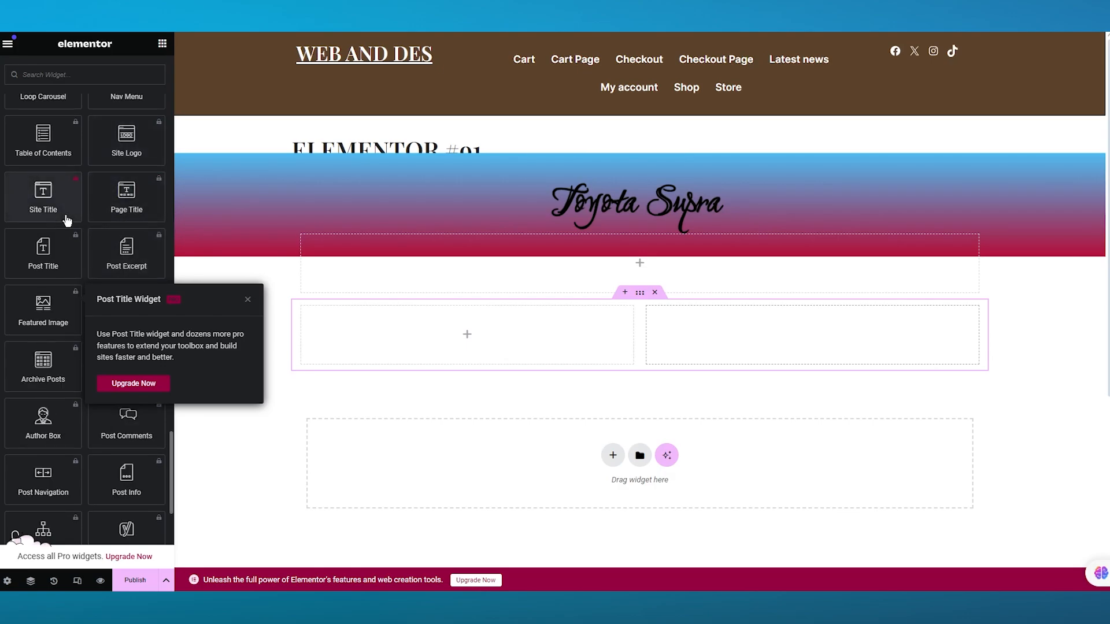
{"action": "scroll", "coordinate": [67, 221], "scroll_direction": "down", "scroll_amount": 2}
{"action": "scroll", "coordinate": [94, 187], "scroll_direction": "down", "scroll_amount": 1}
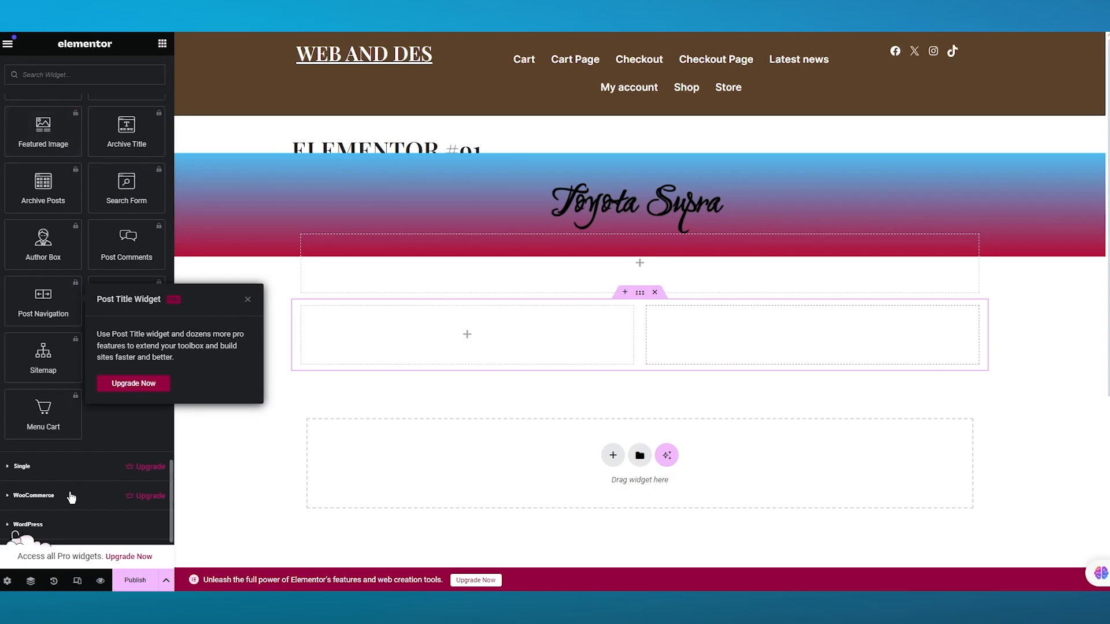
{"action": "left_click", "coordinate": [17, 466]}
{"action": "scroll", "coordinate": [68, 408], "scroll_direction": "down", "scroll_amount": 2}
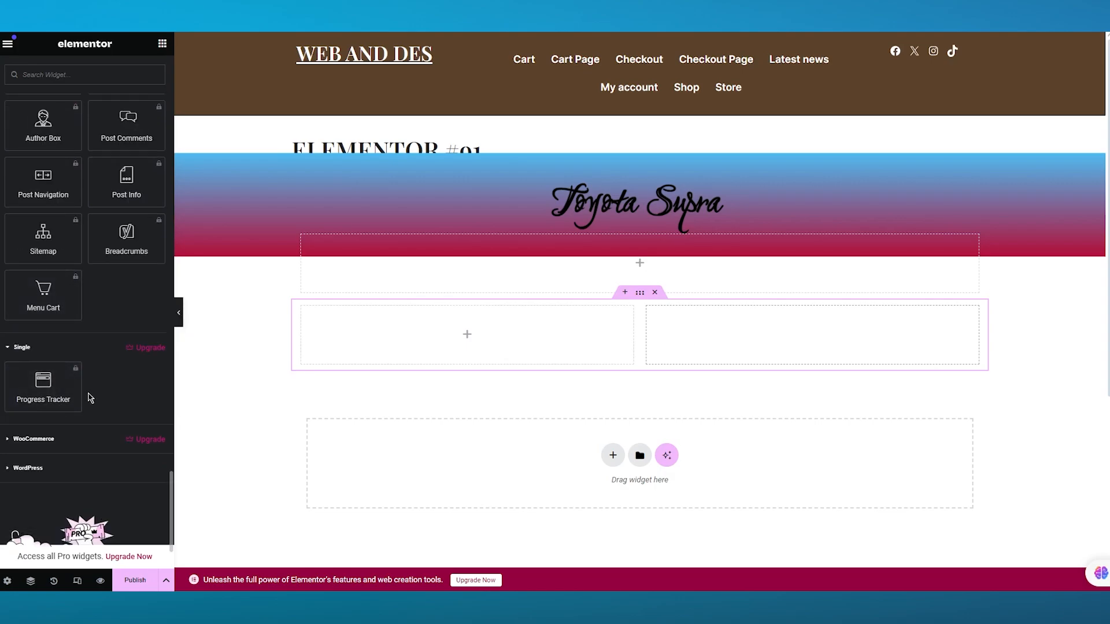
Search the widgets for "post", check the Posts widget, and clear the search to restore the full list
{"action": "left_click", "coordinate": [80, 77]}
{"action": "type", "text": "os"}
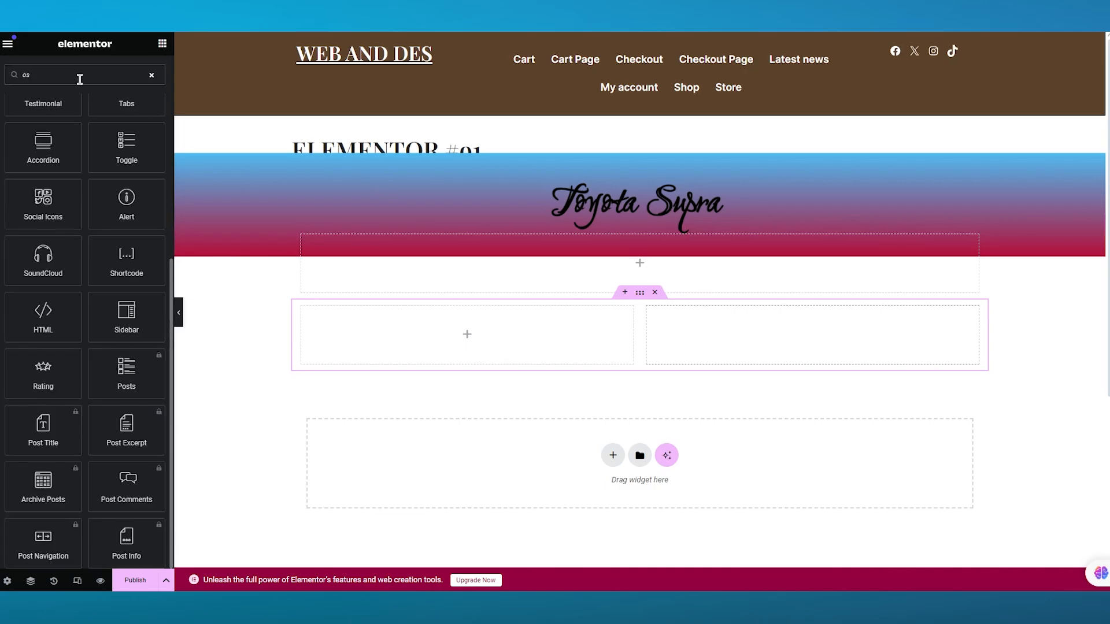
{"action": "key", "text": "BackSpace"}
{"action": "key", "text": "BackSpace"}
{"action": "type", "text": "post"}
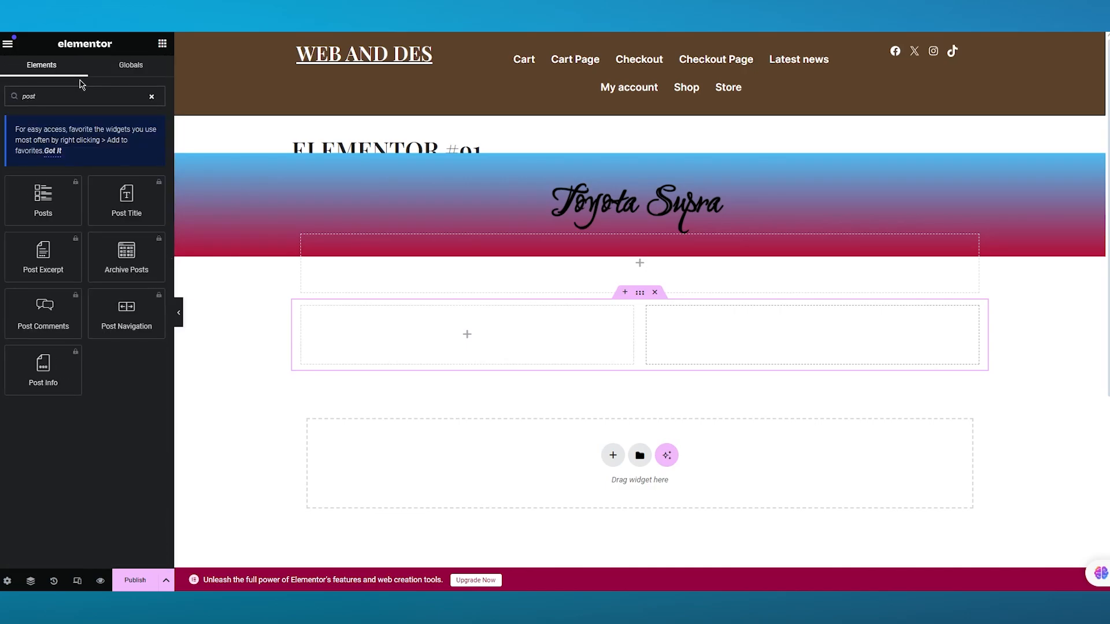
{"action": "left_click", "coordinate": [37, 200]}
{"action": "left_click_drag", "start_coordinate": [64, 96], "coordinate": [16, 101]}
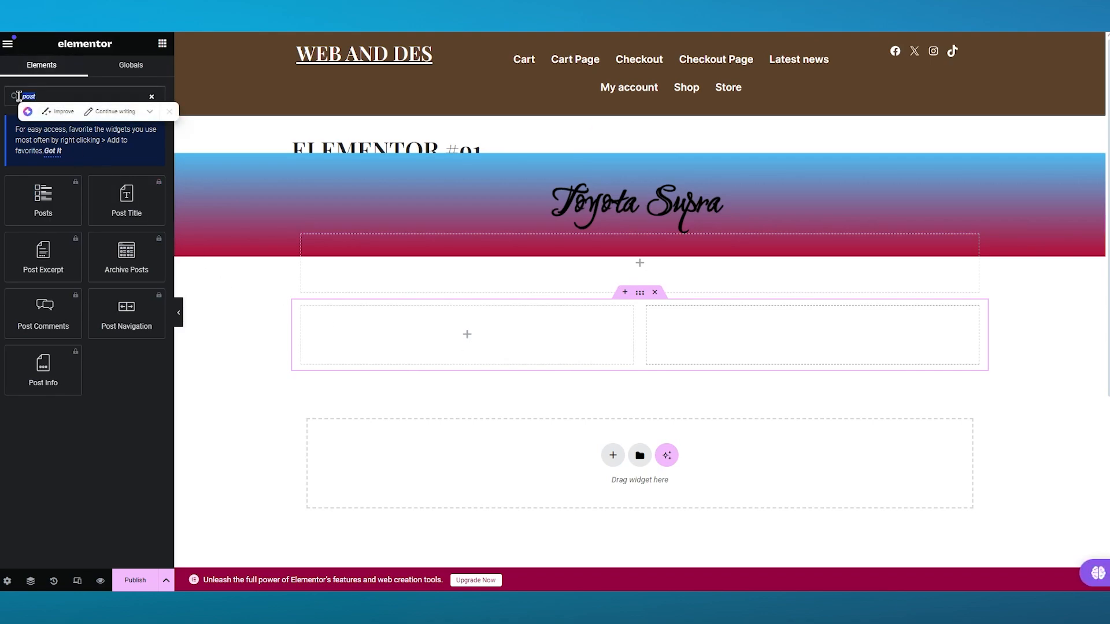
{"action": "key", "text": "BackSpace"}
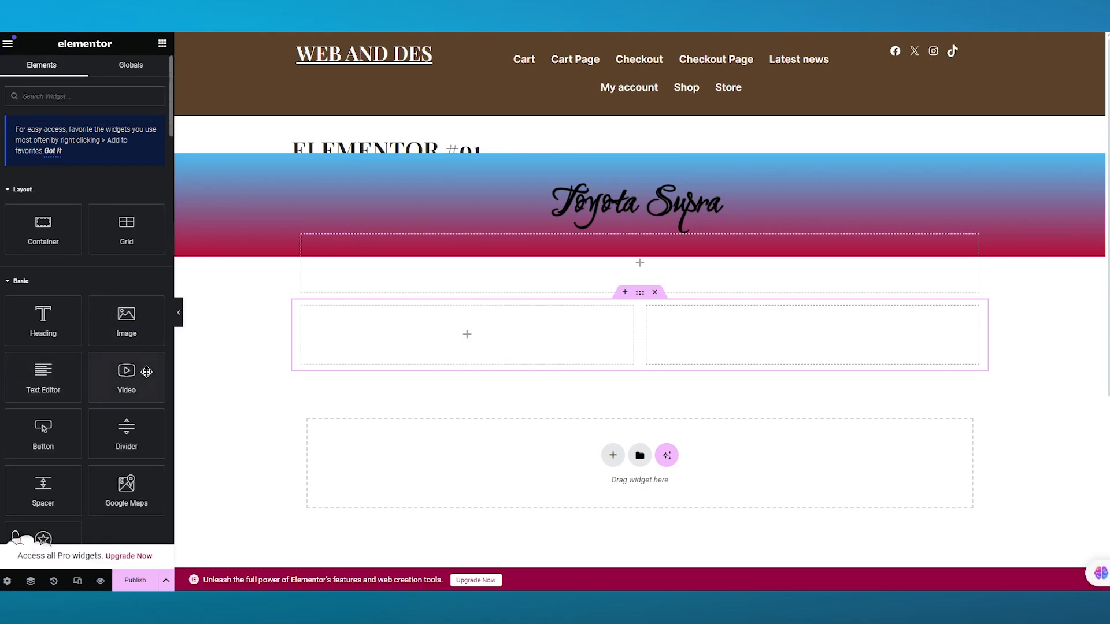
Add an Image widget to the grid's first cell and insert the red car photo from the media library
{"action": "left_click_drag", "start_coordinate": [126, 321], "coordinate": [464, 327]}
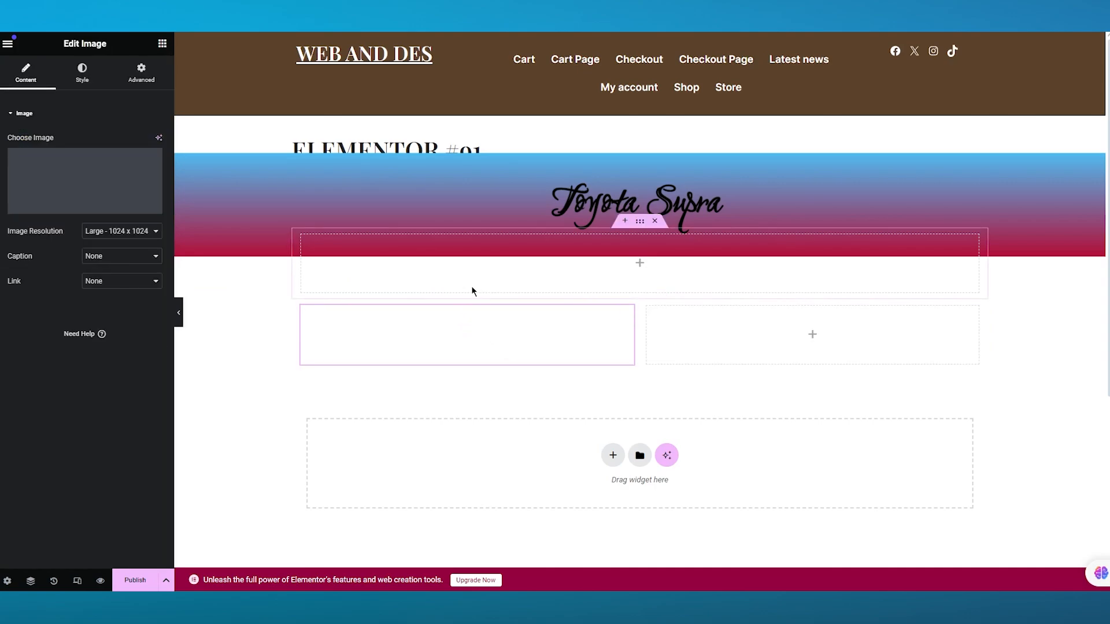
{"action": "left_click", "coordinate": [101, 213]}
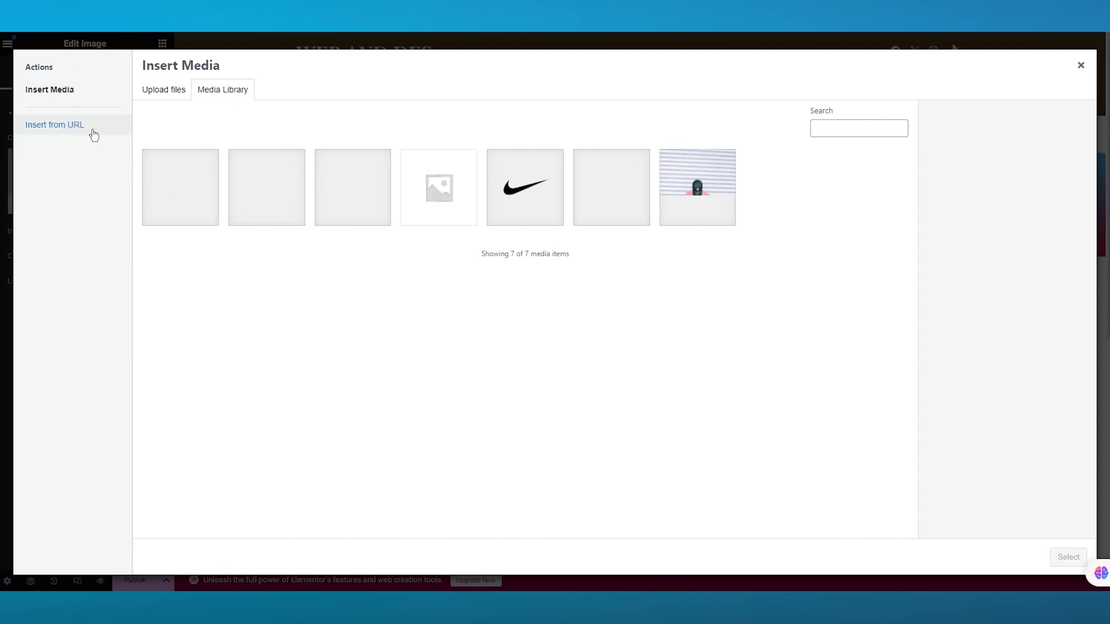
{"action": "left_click", "coordinate": [173, 192]}
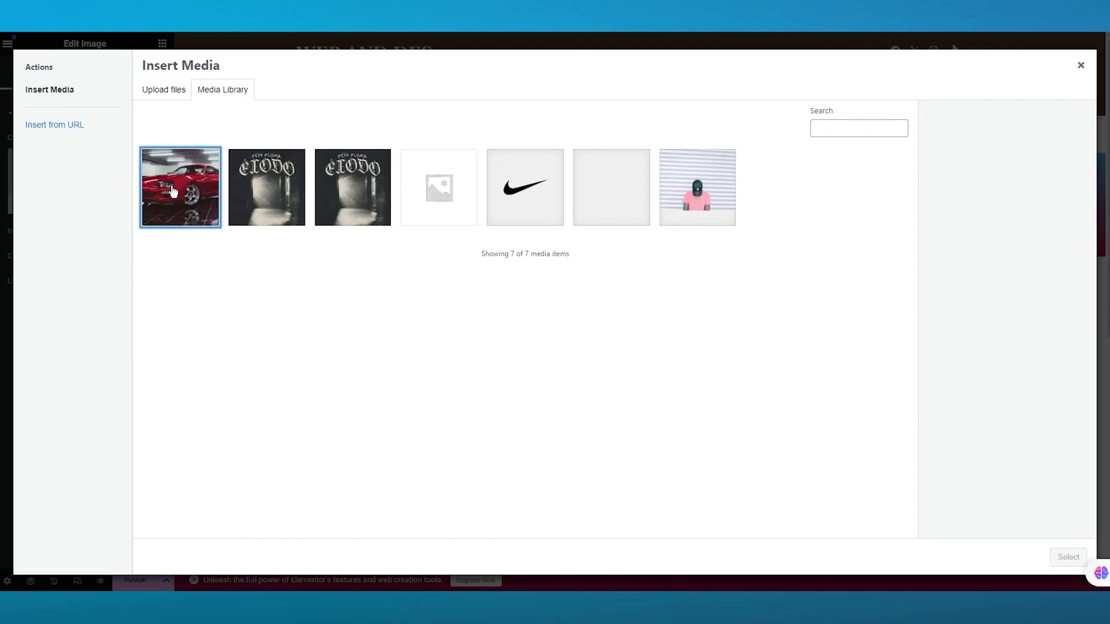
{"action": "left_click", "coordinate": [1067, 557]}
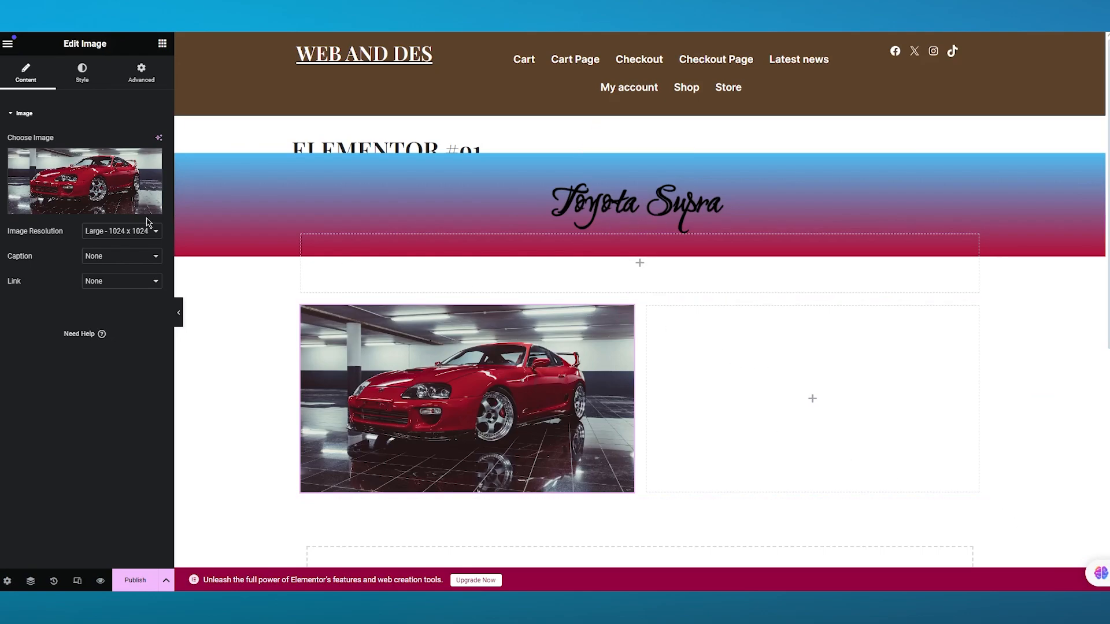
Add a Heading widget to the empty grid cell beside the car photo
{"action": "left_click", "coordinate": [7, 47]}
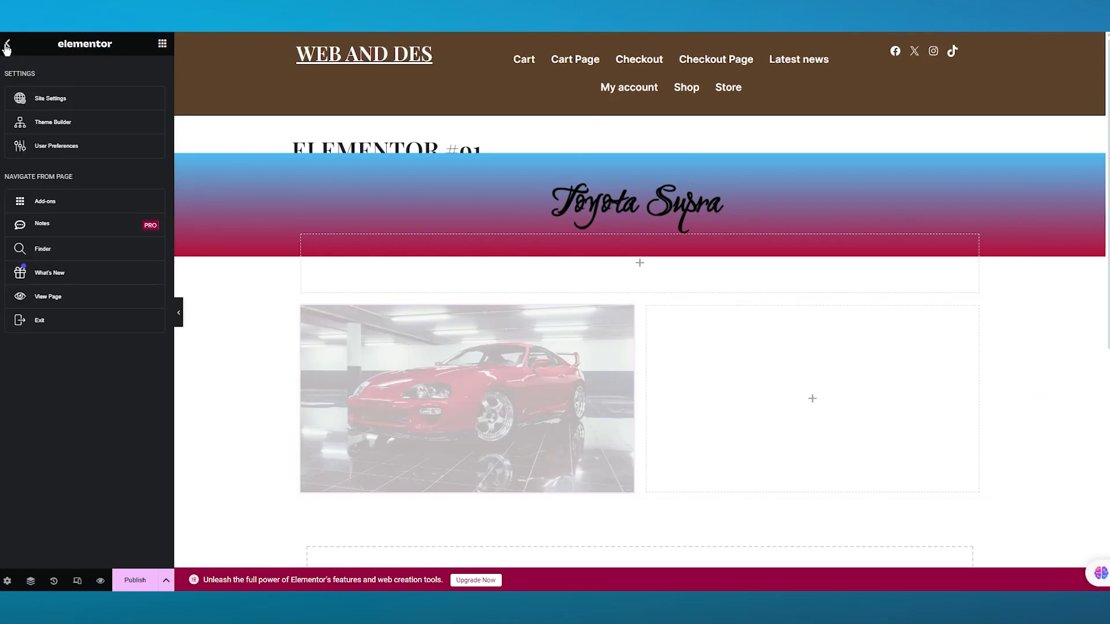
{"action": "left_click", "coordinate": [9, 44]}
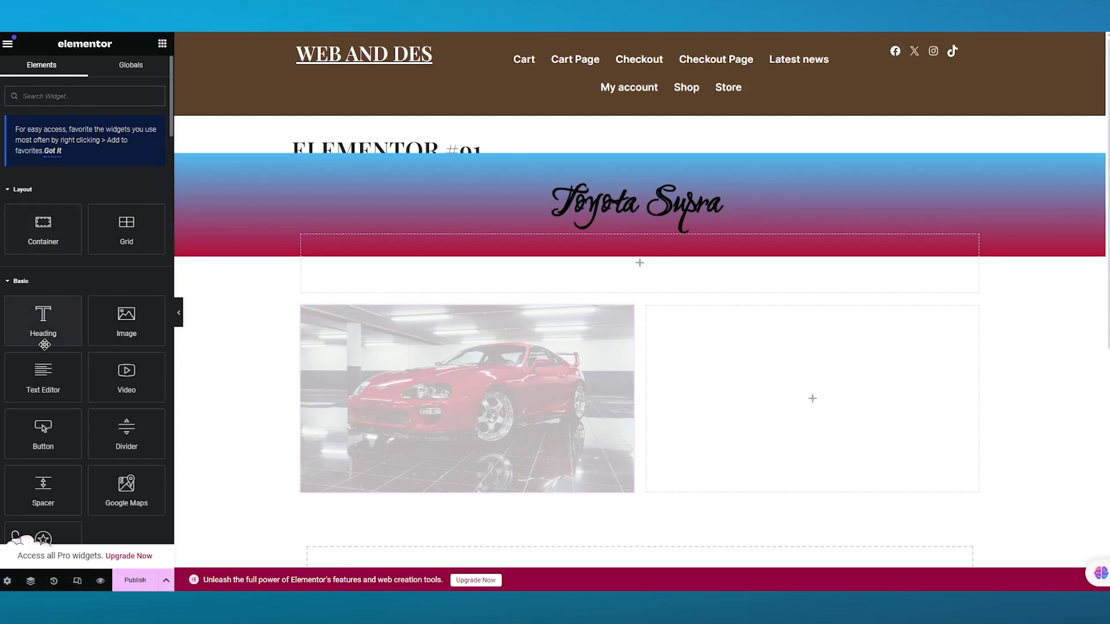
{"action": "left_click_drag", "start_coordinate": [43, 321], "coordinate": [754, 411]}
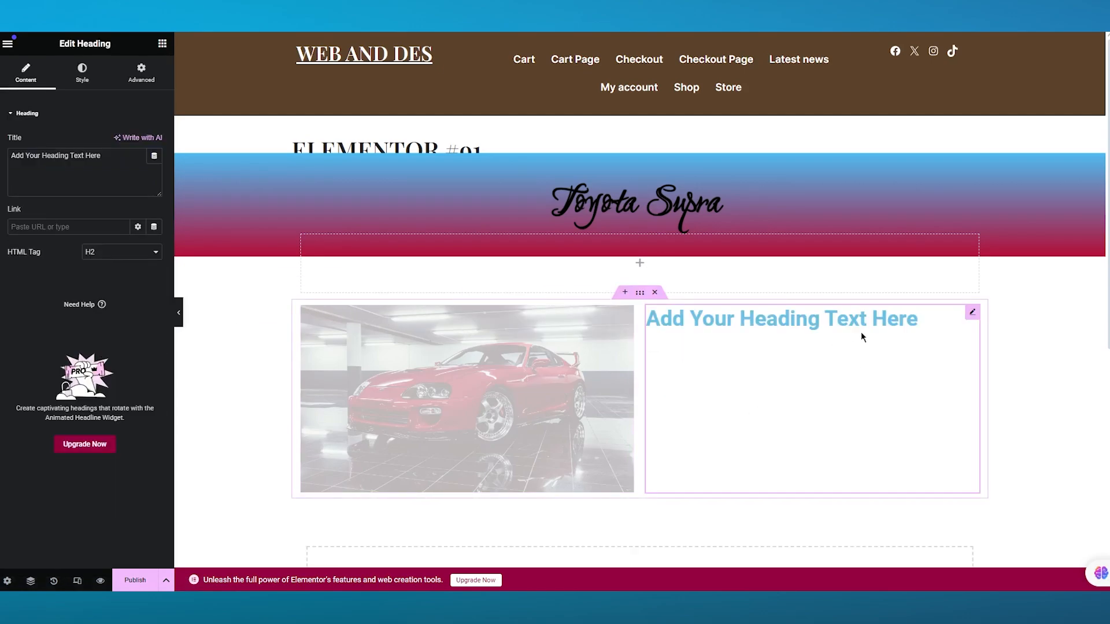
Replace the heading's placeholder title beside the car photo with "The Sura is the best car for racers."
{"action": "left_click_drag", "start_coordinate": [111, 151], "coordinate": [9, 156]}
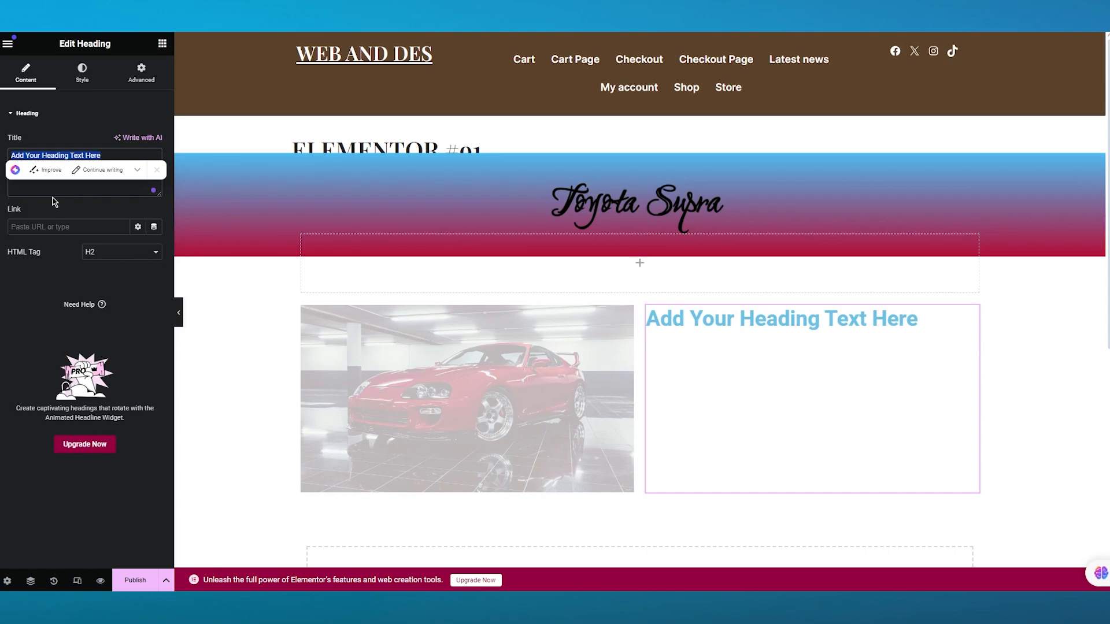
{"action": "key", "text": "BackSpace"}
{"action": "type", "text": "T"}
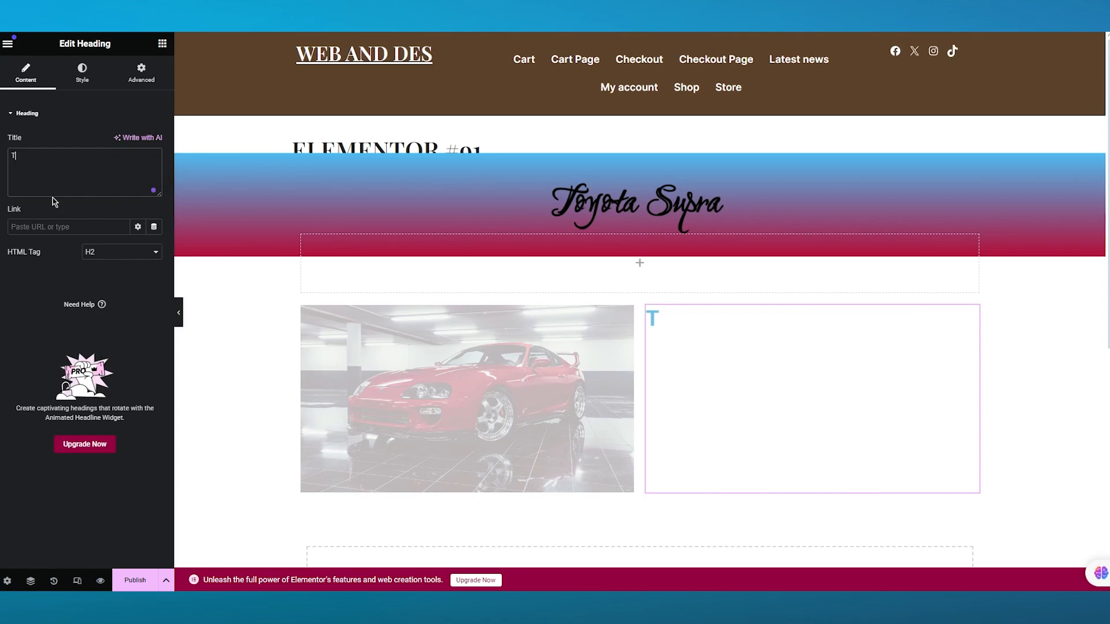
{"action": "type", "text": "he Sura "}
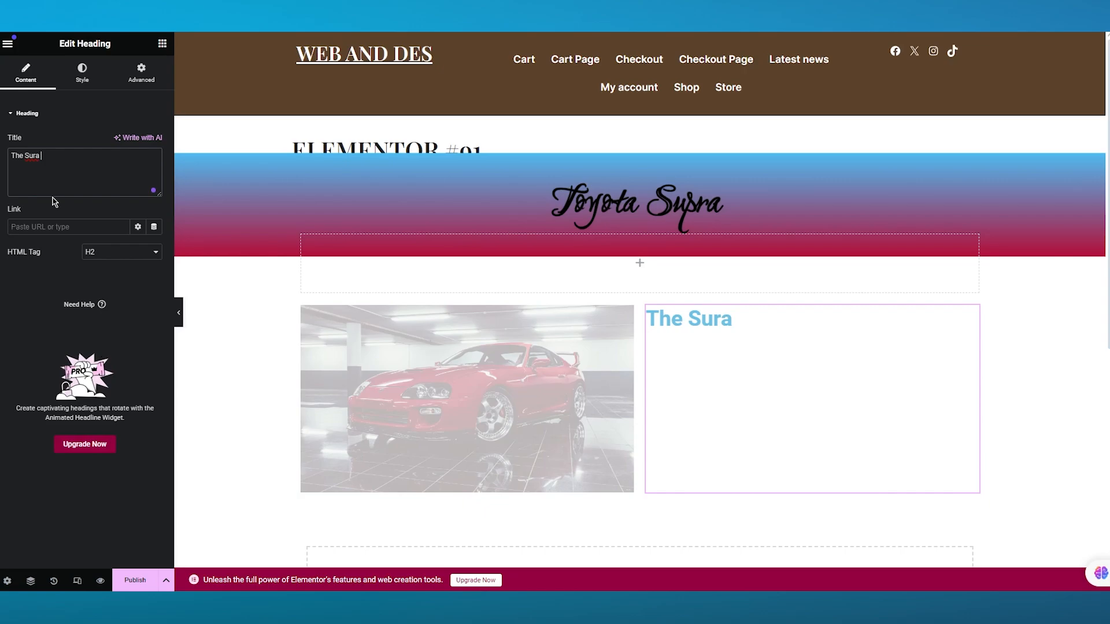
{"action": "type", "text": "is the "}
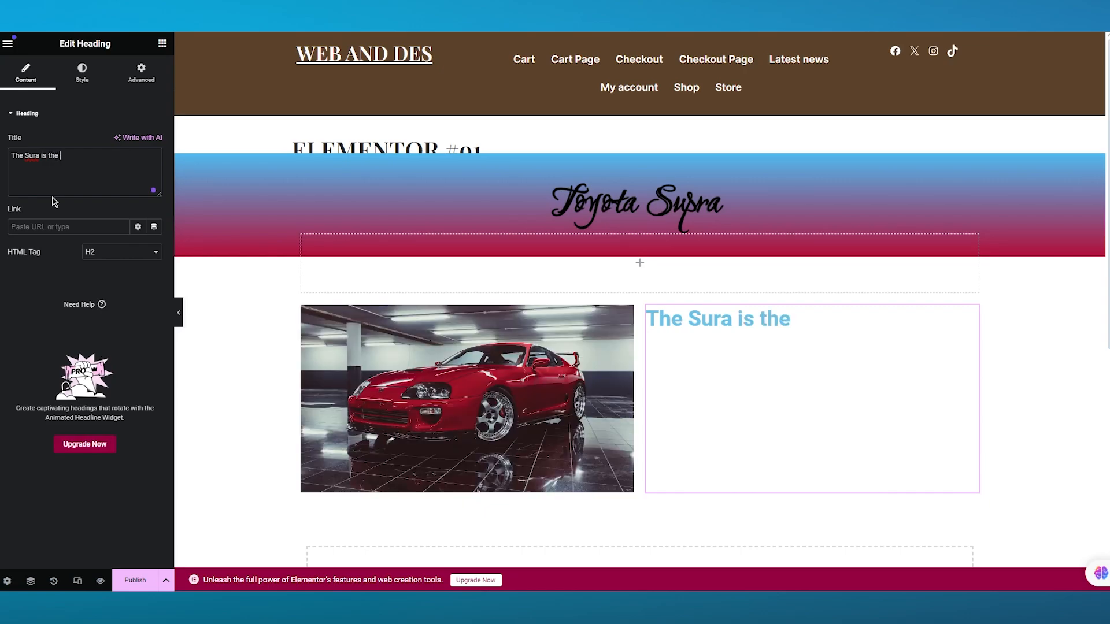
{"action": "type", "text": "best car fo"}
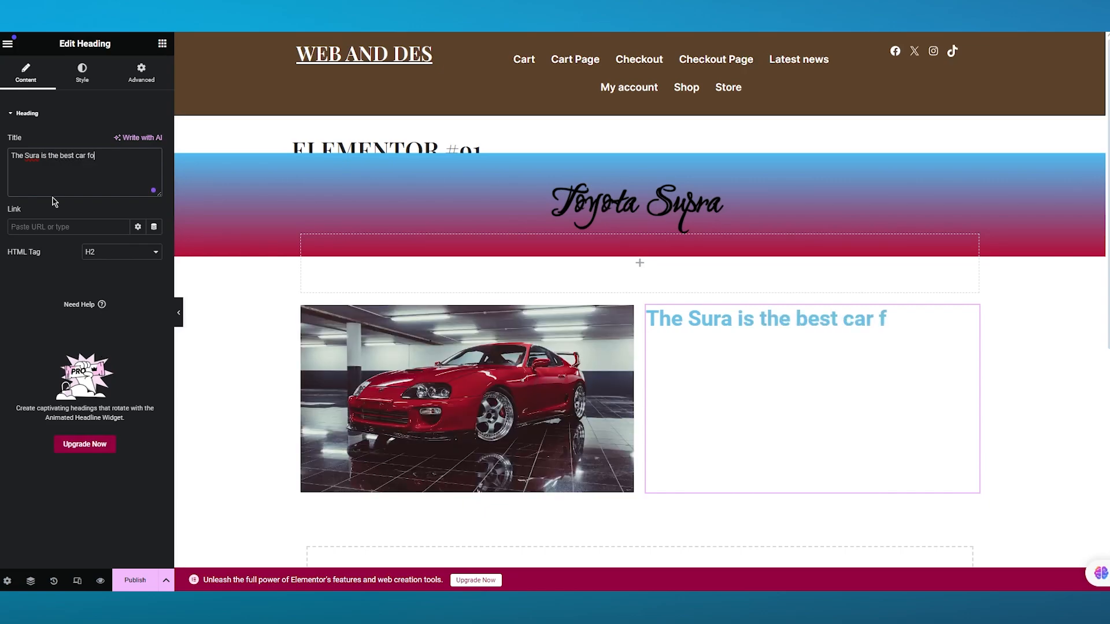
{"action": "type", "text": "r racers"}
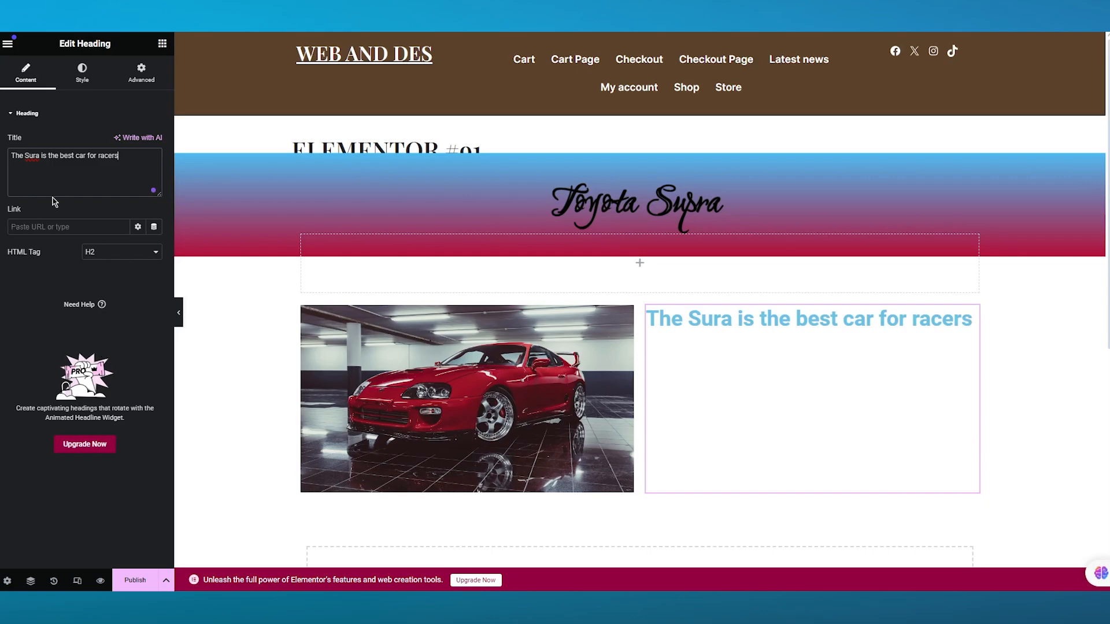
{"action": "type", "text": "."}
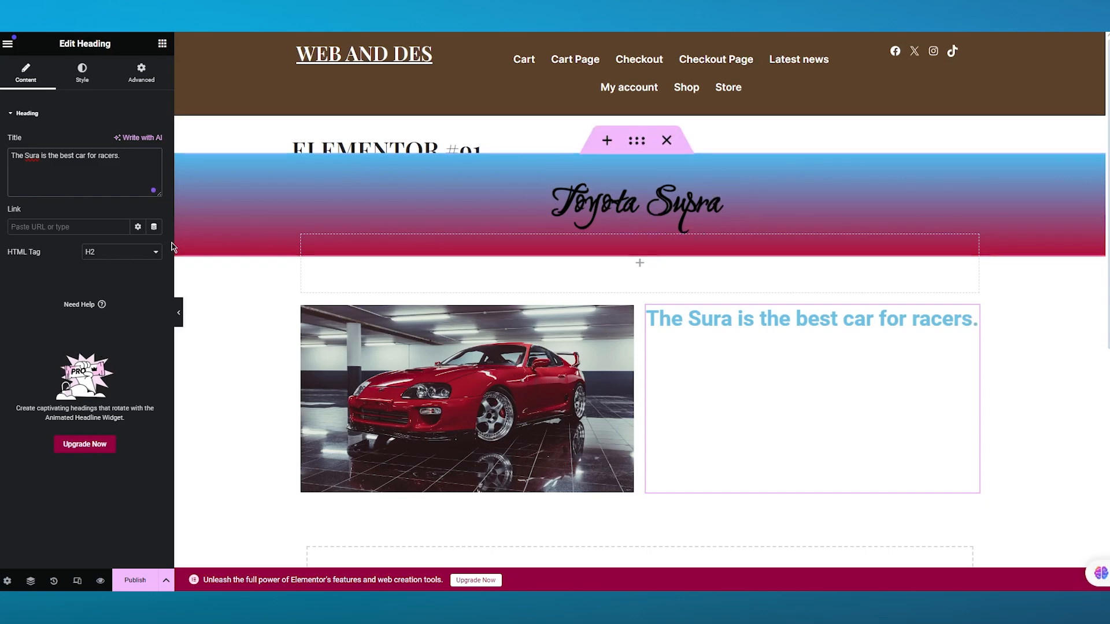
{"action": "scroll", "coordinate": [480, 283], "scroll_direction": "down", "scroll_amount": 2}
{"action": "scroll", "coordinate": [480, 283], "scroll_direction": "down", "scroll_amount": 1}
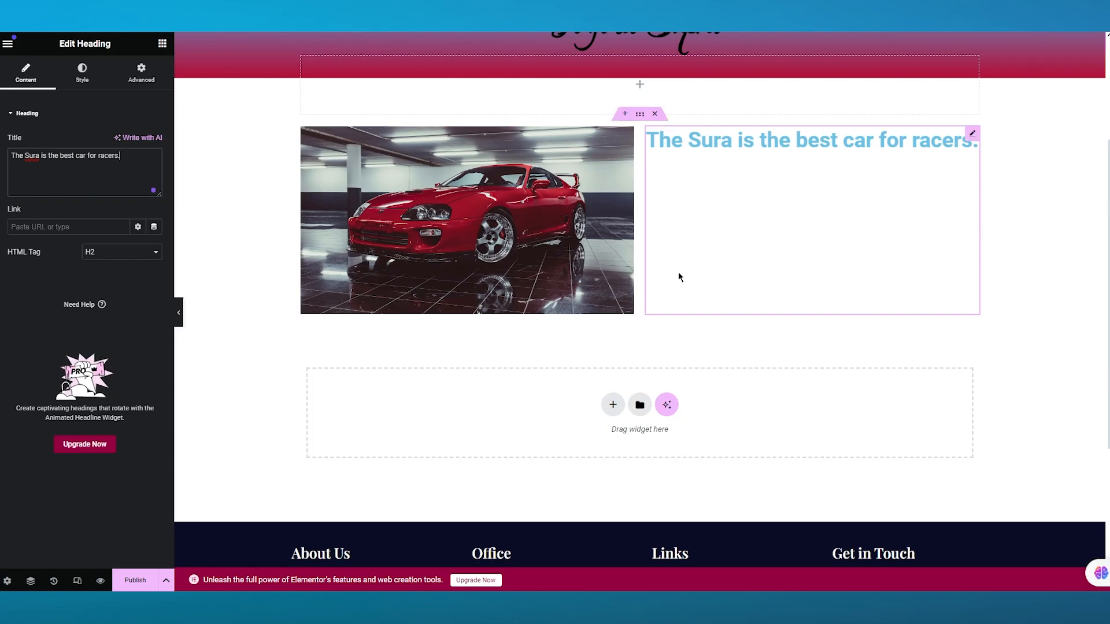
{"action": "scroll", "coordinate": [792, 354], "scroll_direction": "up", "scroll_amount": 3}
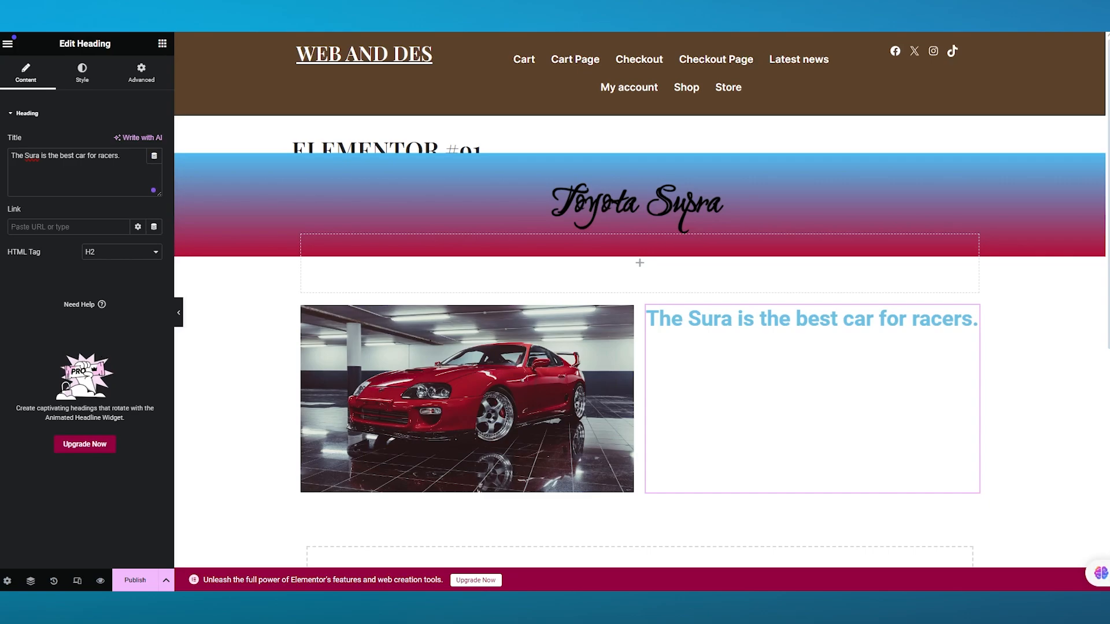
{"action": "scroll", "coordinate": [605, 480], "scroll_direction": "down", "scroll_amount": 5}
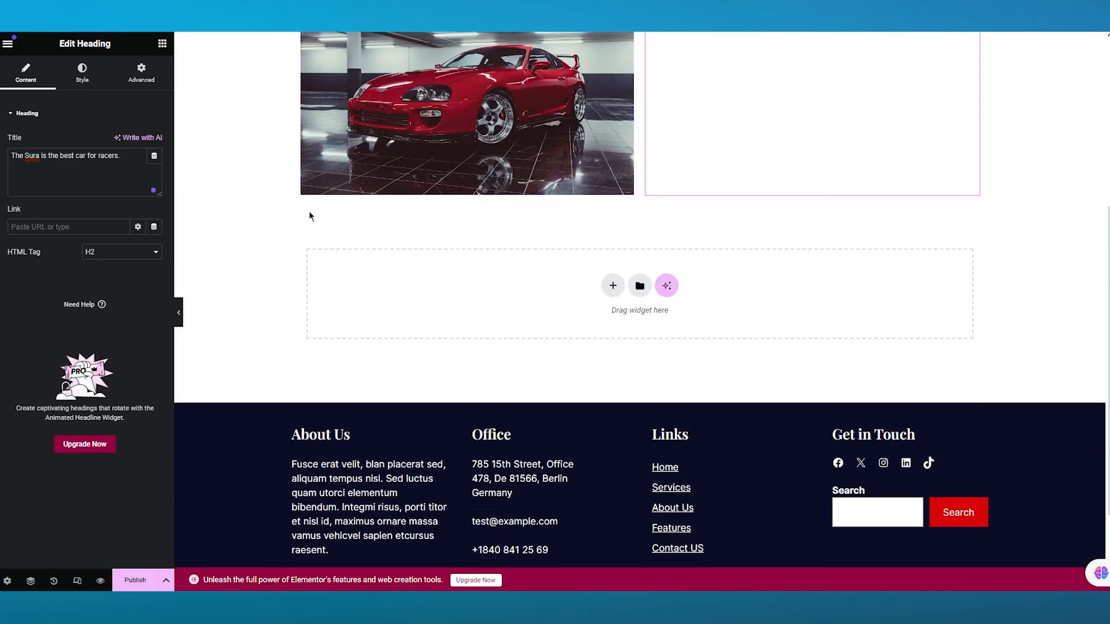
{"action": "scroll", "coordinate": [311, 216], "scroll_direction": "up", "scroll_amount": 5}
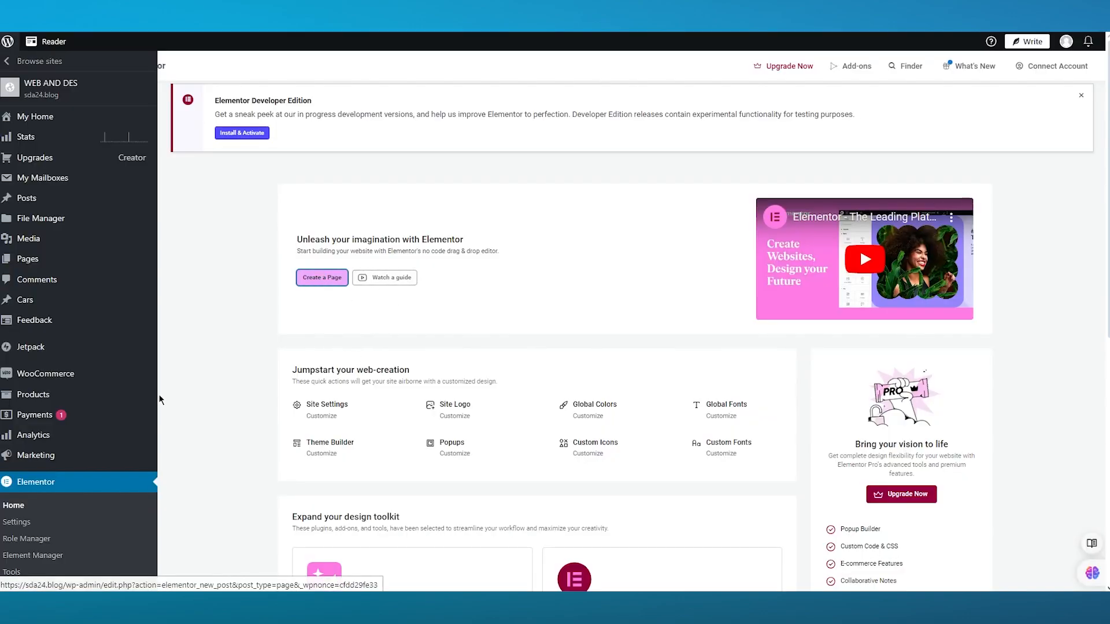
{"action": "scroll", "coordinate": [99, 379], "scroll_direction": "down", "scroll_amount": 8}
{"action": "mouse_move", "coordinate": [77, 412]}
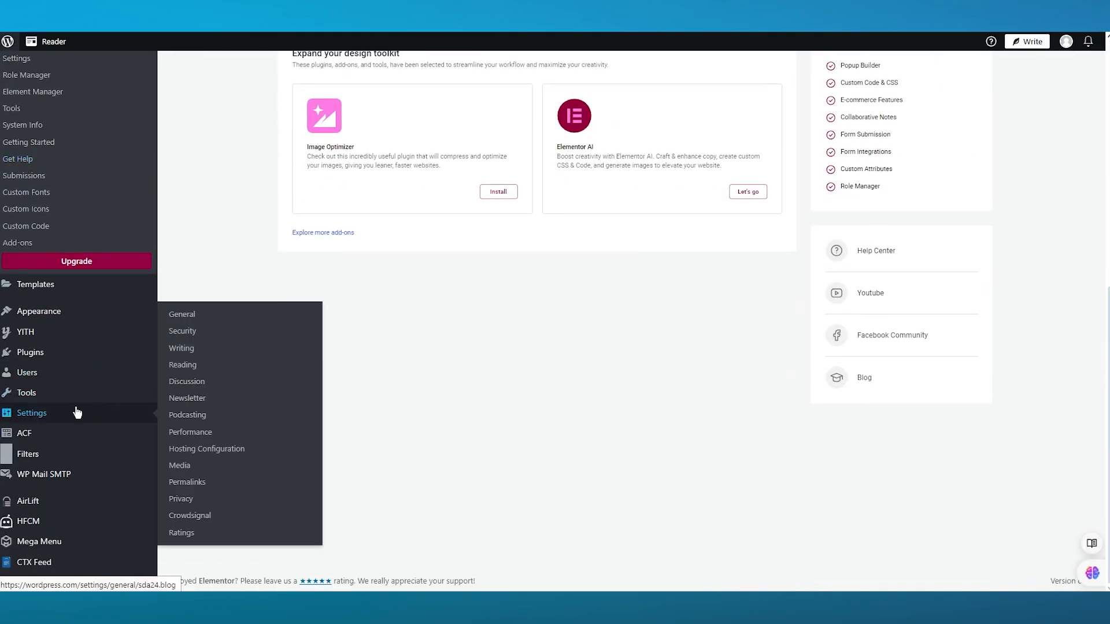
{"action": "mouse_move", "coordinate": [44, 431]}
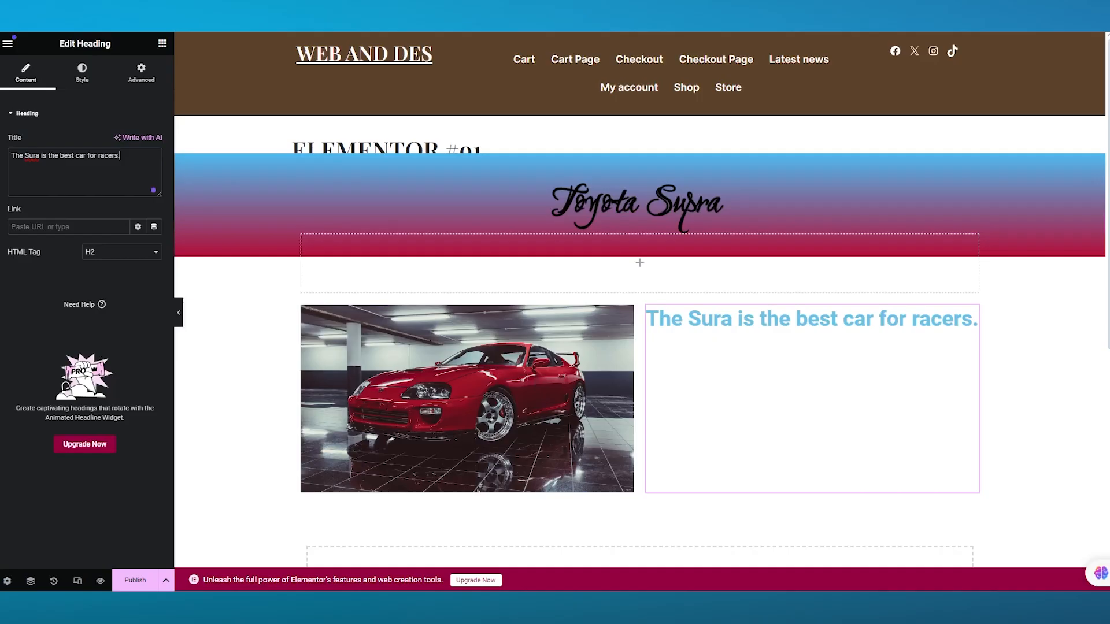
Collapse the editing panel to preview the page layout with the car photo and heading
{"action": "scroll", "coordinate": [445, 268], "scroll_direction": "down", "scroll_amount": 5}
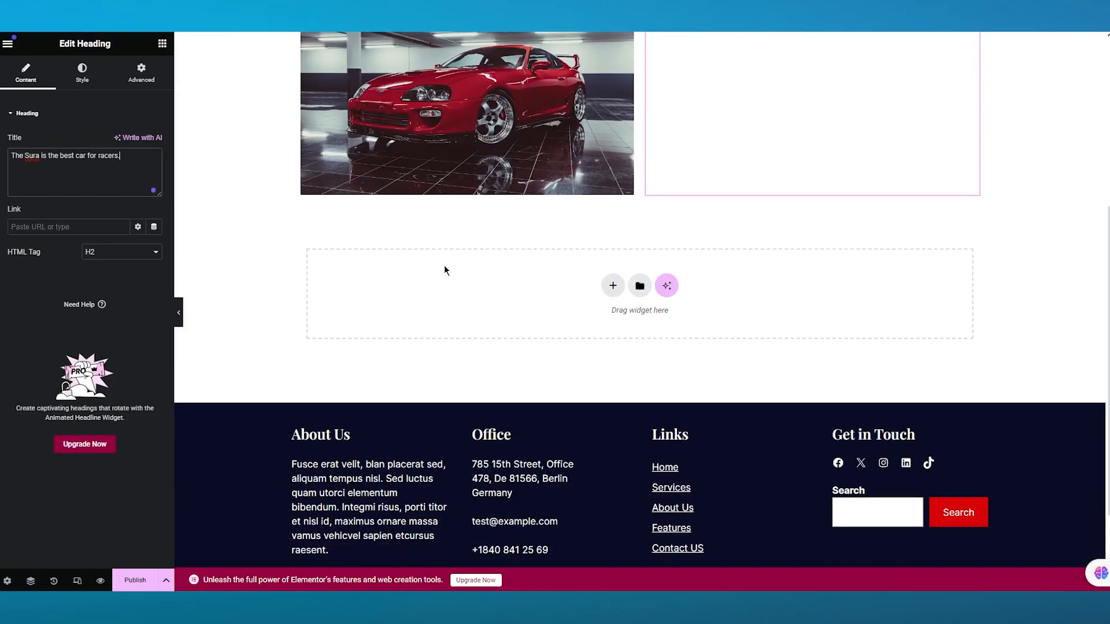
{"action": "left_click", "coordinate": [379, 216]}
{"action": "left_click_drag", "start_coordinate": [180, 313], "coordinate": [127, 314]}
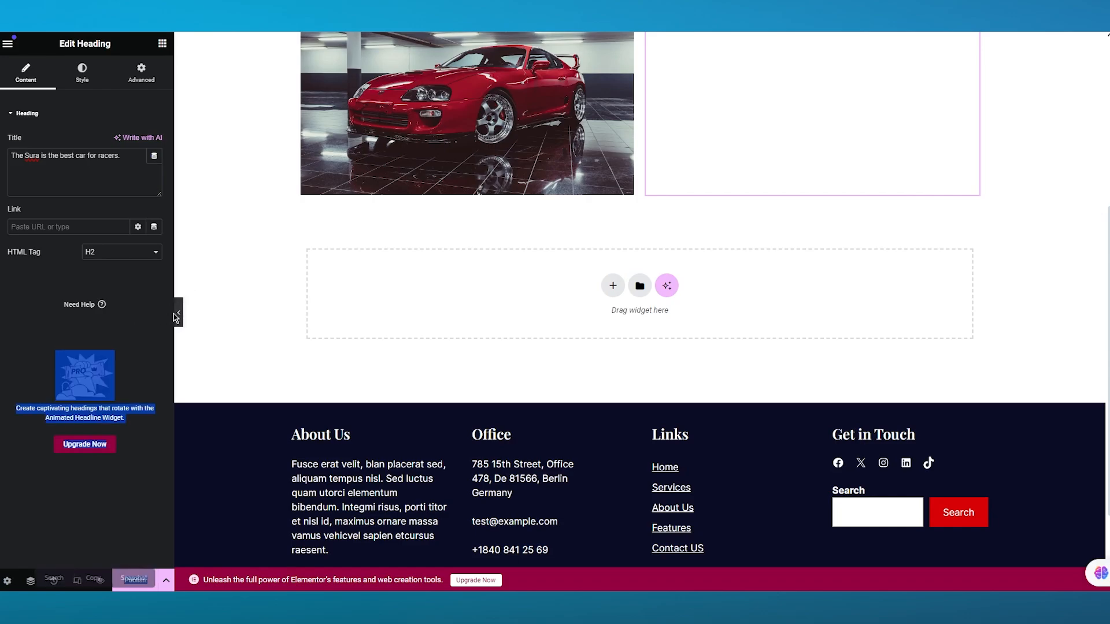
{"action": "left_click", "coordinate": [178, 313]}
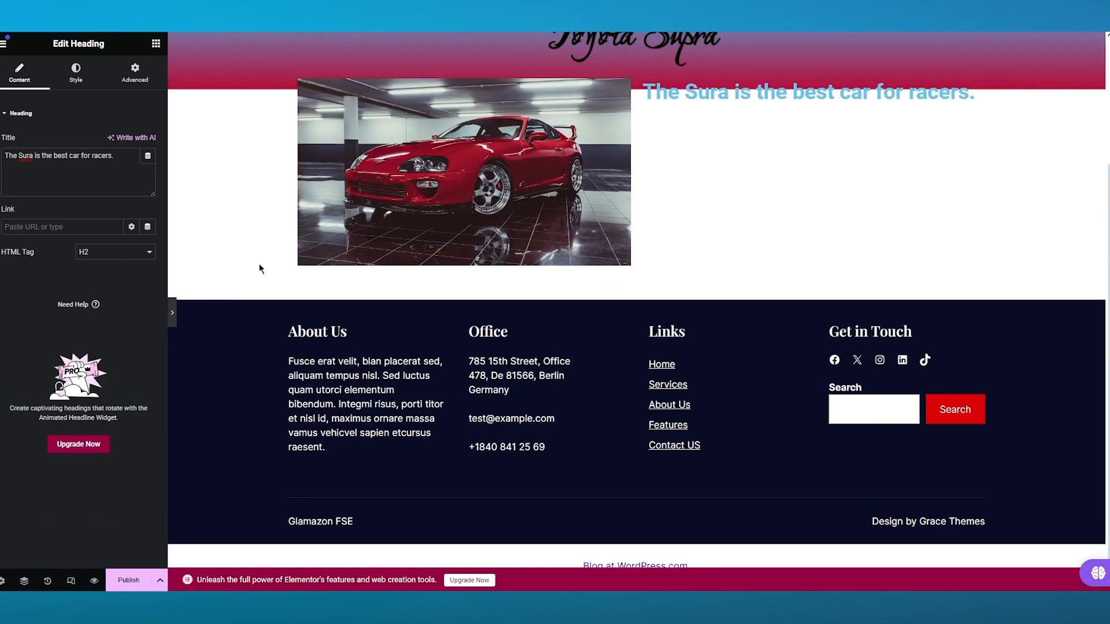
{"action": "scroll", "coordinate": [486, 266], "scroll_direction": "up", "scroll_amount": 3}
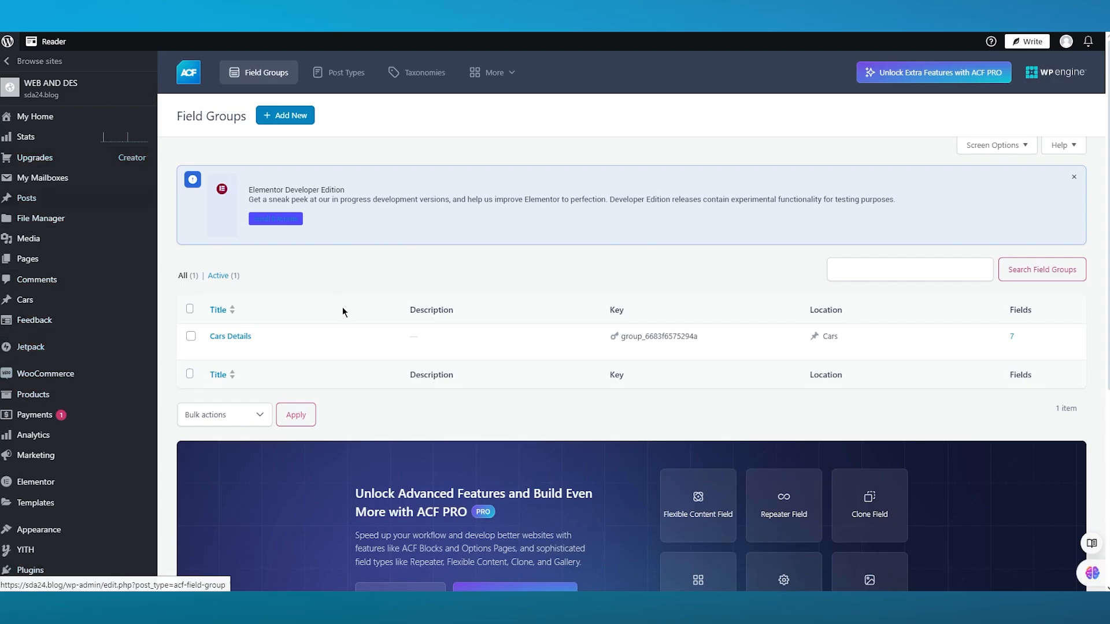
Look over the ACF field groups list, and open the plugin marketplace with its search field active
{"action": "scroll", "coordinate": [396, 292], "scroll_direction": "down", "scroll_amount": 5}
{"action": "scroll", "coordinate": [396, 297], "scroll_direction": "up", "scroll_amount": 4}
{"action": "scroll", "coordinate": [396, 297], "scroll_direction": "down", "scroll_amount": 5}
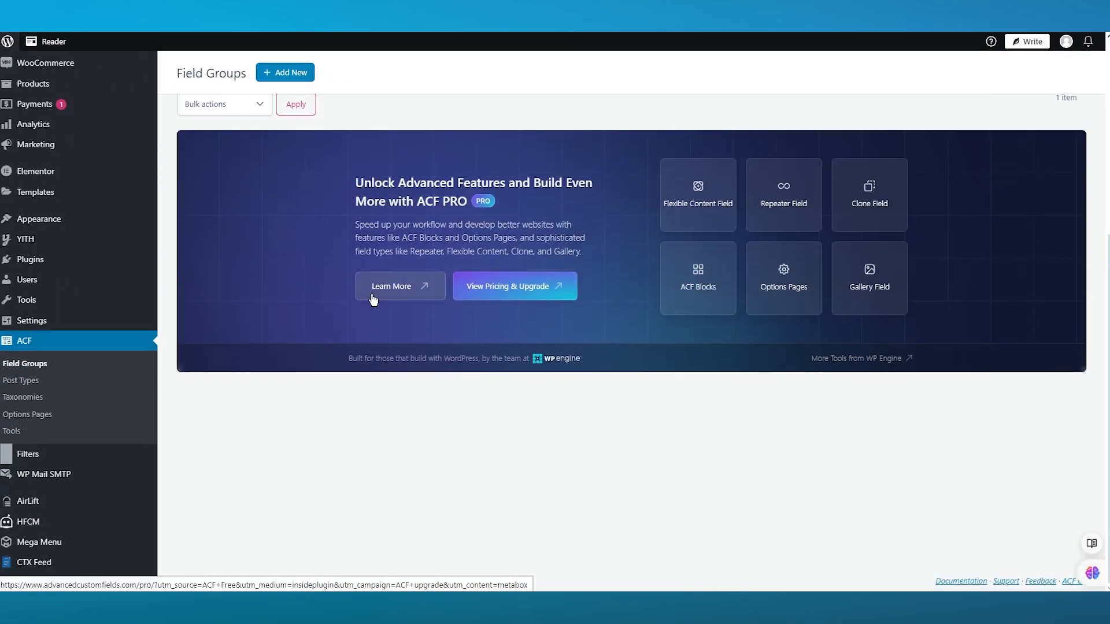
{"action": "mouse_move", "coordinate": [61, 265]}
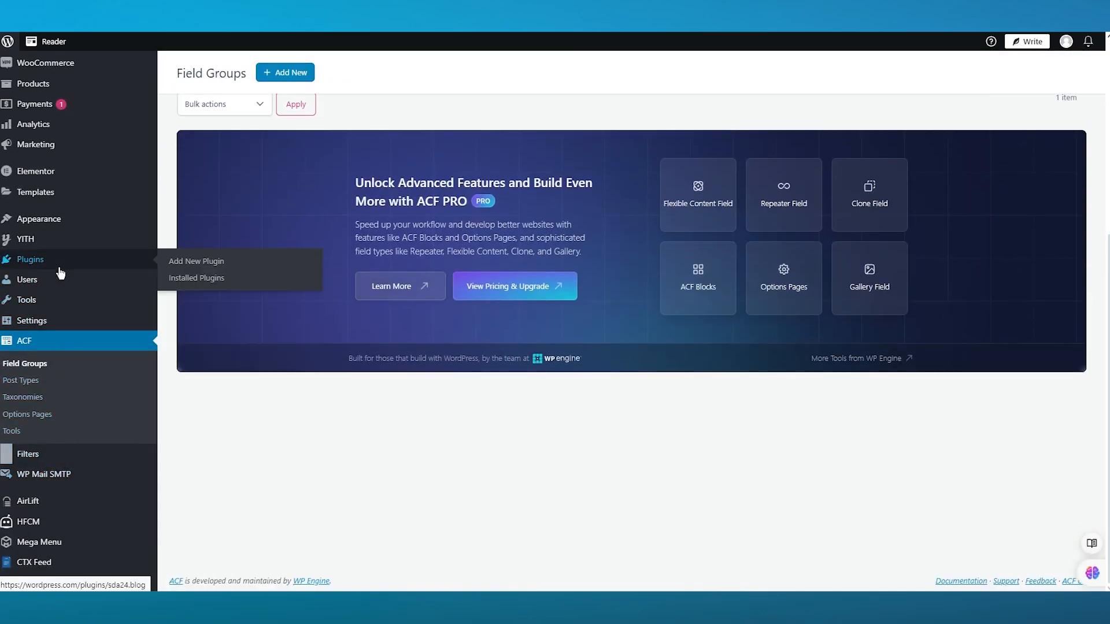
{"action": "left_click", "coordinate": [171, 267]}
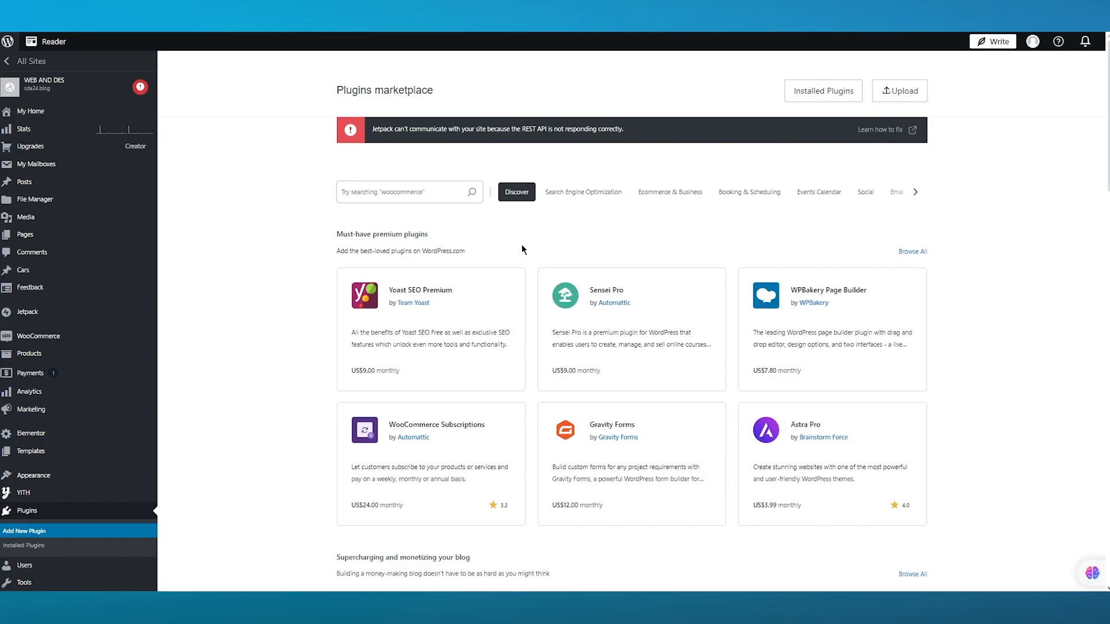
{"action": "left_click", "coordinate": [371, 184]}
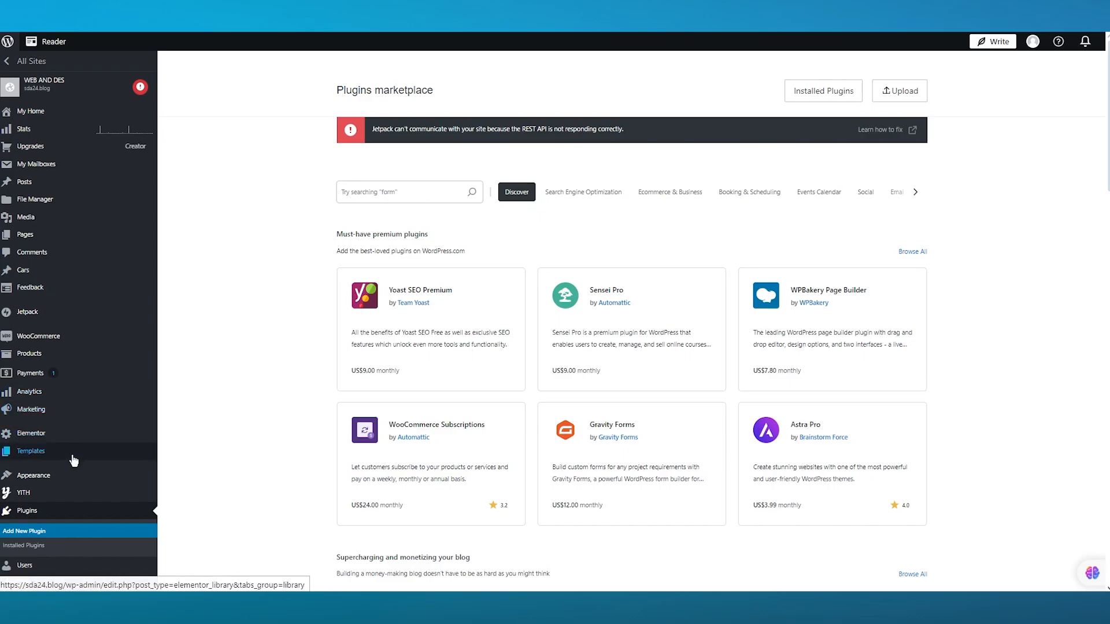
Open the Cars post type in ACF and review its labels, key, supported features and advanced settings
{"action": "scroll", "coordinate": [62, 367], "scroll_direction": "down", "scroll_amount": 5}
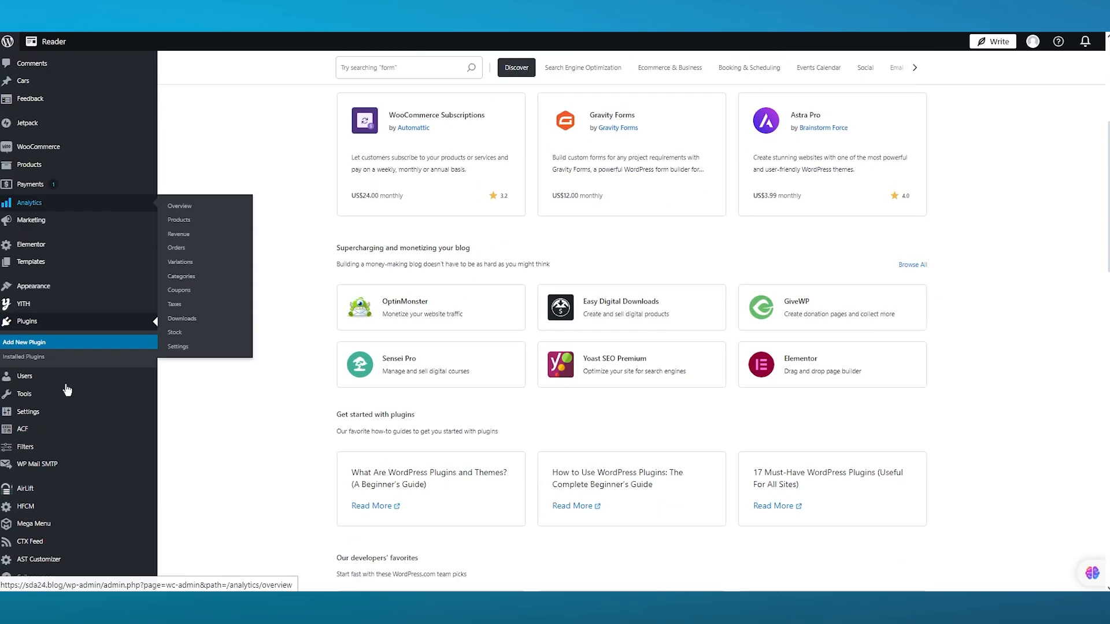
{"action": "mouse_move", "coordinate": [59, 435]}
{"action": "scroll", "coordinate": [59, 435], "scroll_direction": "up", "scroll_amount": 5}
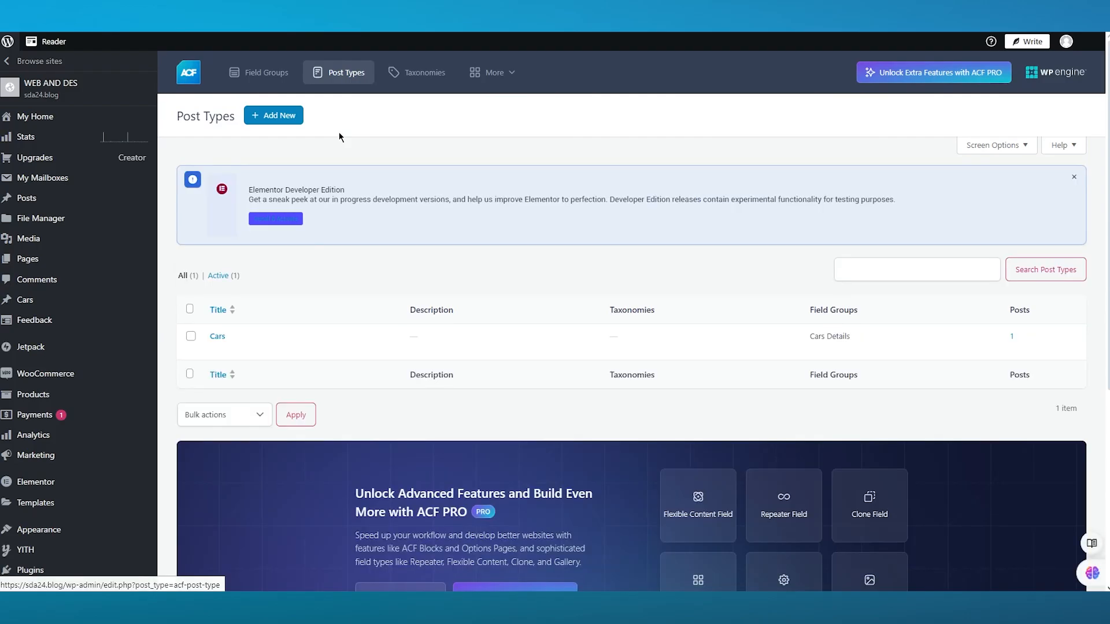
{"action": "scroll", "coordinate": [338, 132], "scroll_direction": "down", "scroll_amount": 5}
{"action": "scroll", "coordinate": [171, 373], "scroll_direction": "up", "scroll_amount": 5}
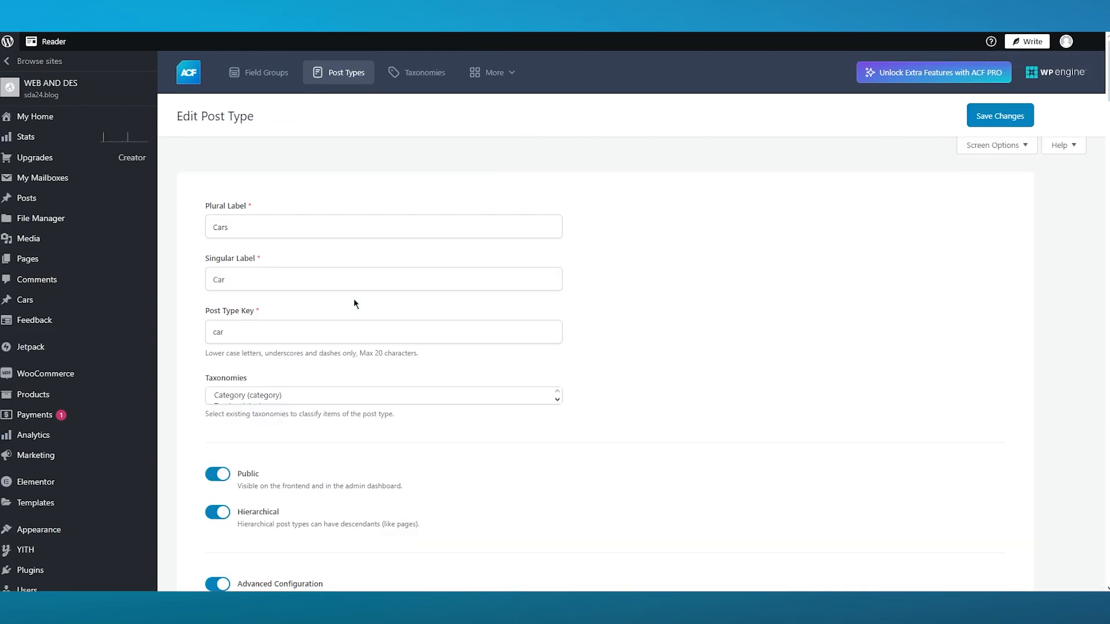
{"action": "scroll", "coordinate": [353, 303], "scroll_direction": "down", "scroll_amount": 2}
{"action": "scroll", "coordinate": [353, 303], "scroll_direction": "down", "scroll_amount": 6}
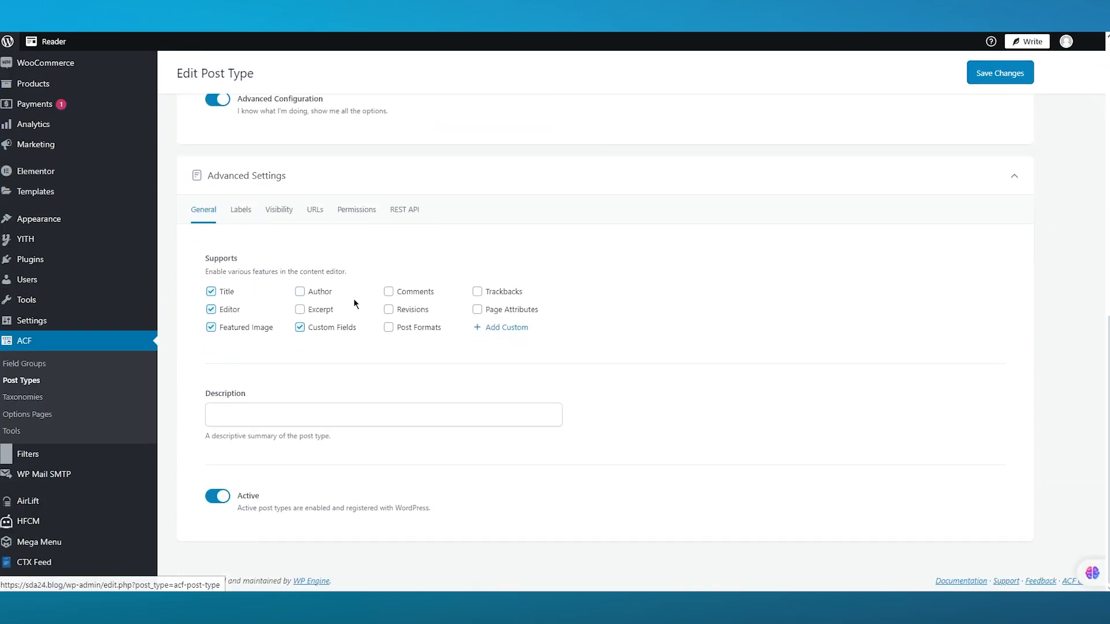
{"action": "scroll", "coordinate": [271, 311], "scroll_direction": "up", "scroll_amount": 7}
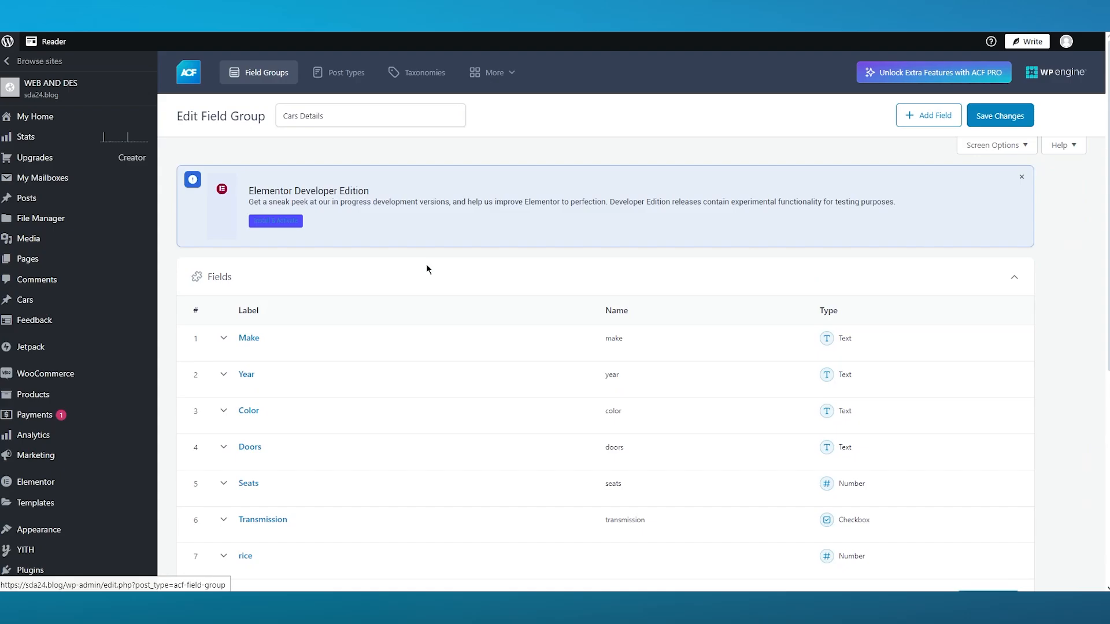
Review the fields and their types in the Cars Details field group
{"action": "scroll", "coordinate": [284, 283], "scroll_direction": "down", "scroll_amount": 2}
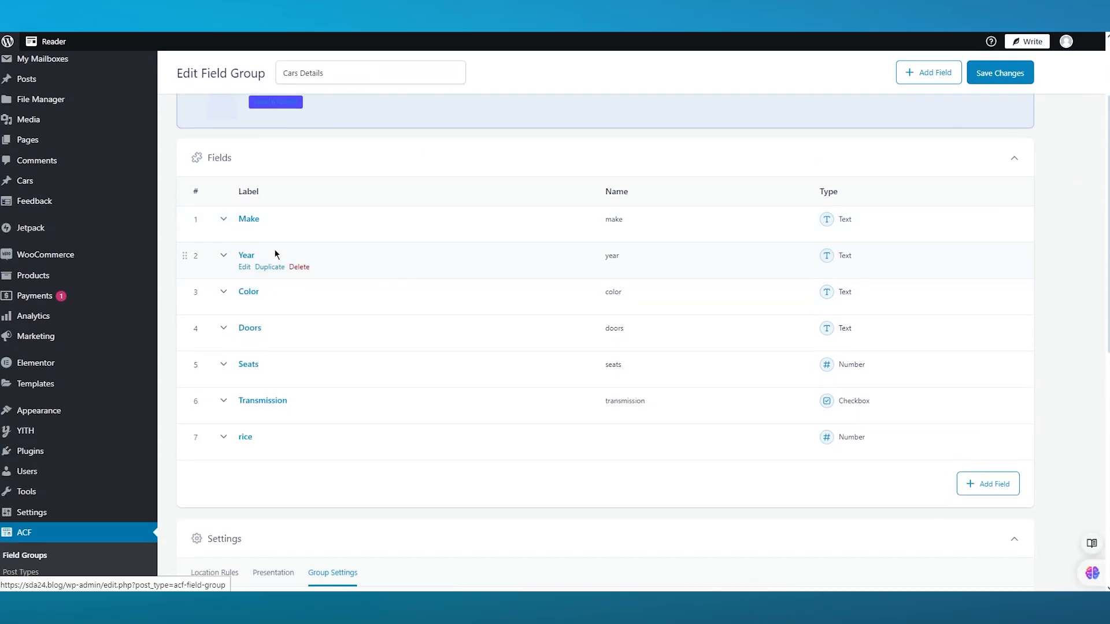
{"action": "scroll", "coordinate": [259, 403], "scroll_direction": "down", "scroll_amount": 8}
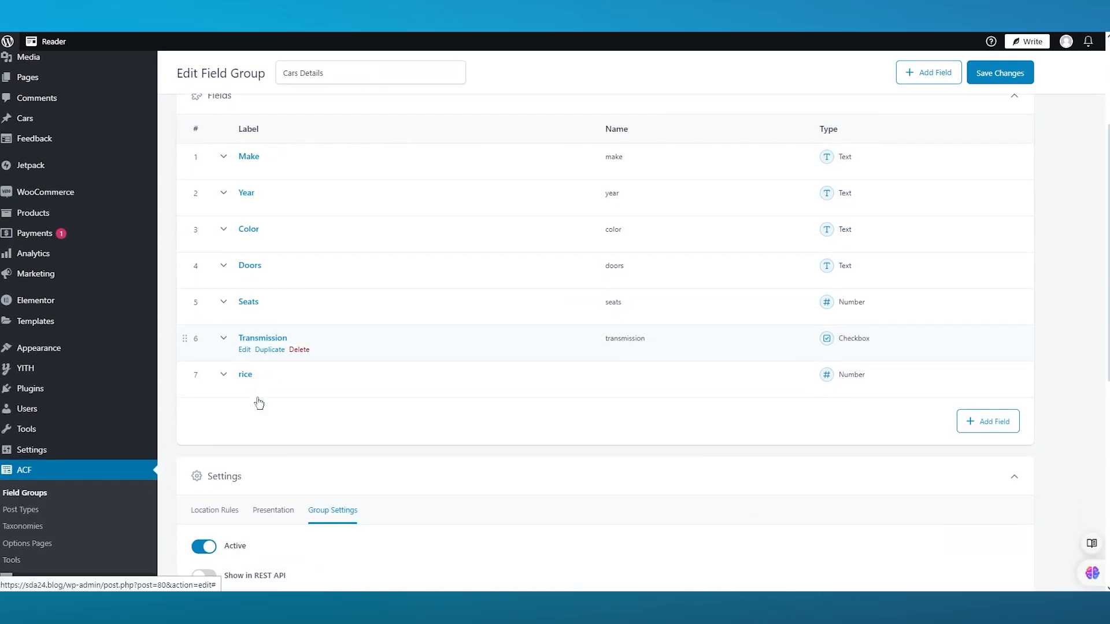
{"action": "scroll", "coordinate": [247, 250], "scroll_direction": "up", "scroll_amount": 10}
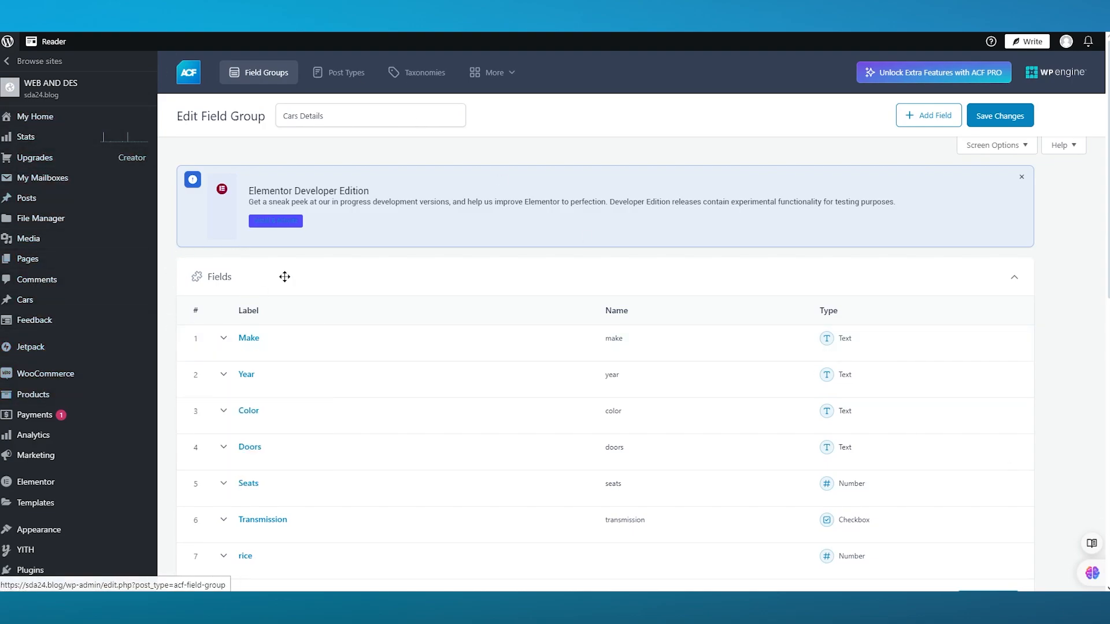
Return to the Elementor page editor and restore the collapsed editing panel
{"action": "scroll", "coordinate": [164, 279], "scroll_direction": "down", "scroll_amount": 4}
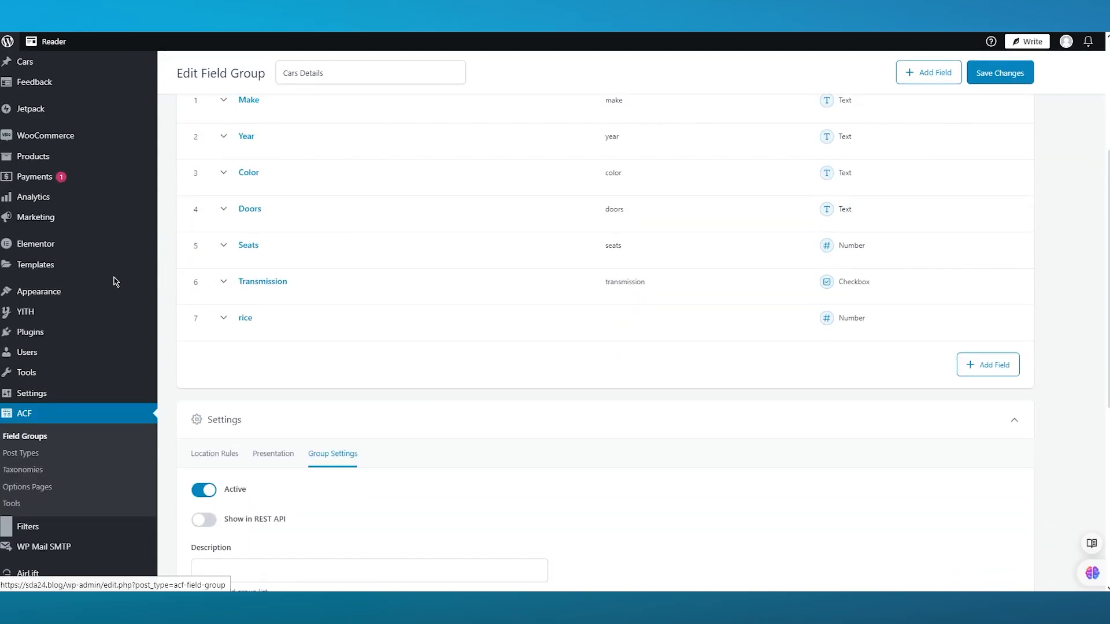
{"action": "mouse_move", "coordinate": [49, 244]}
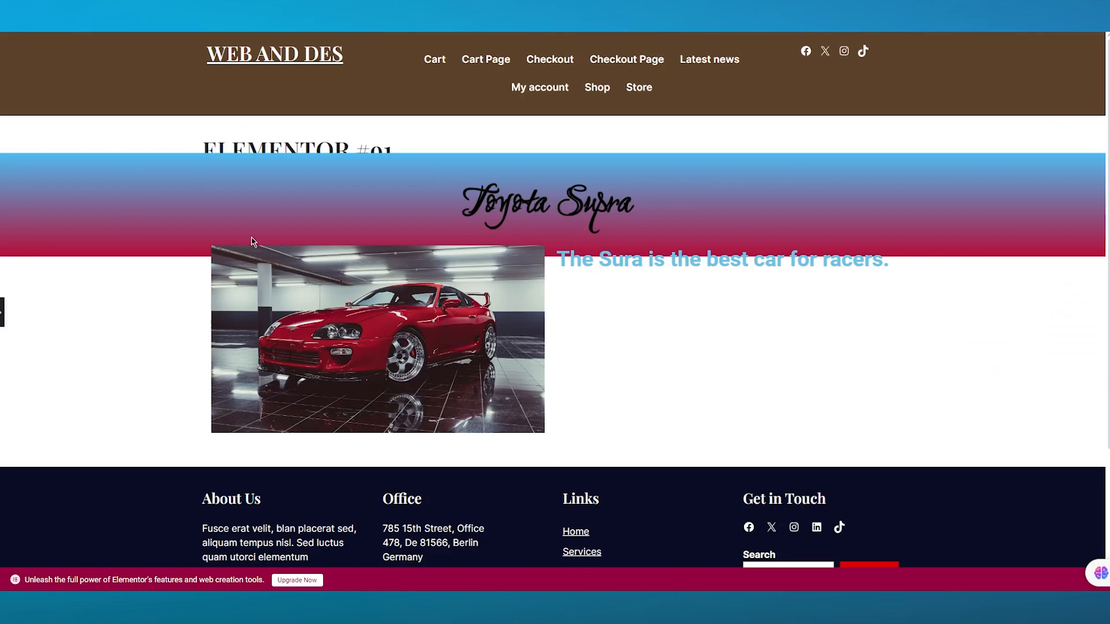
{"action": "left_click", "coordinate": [3, 312]}
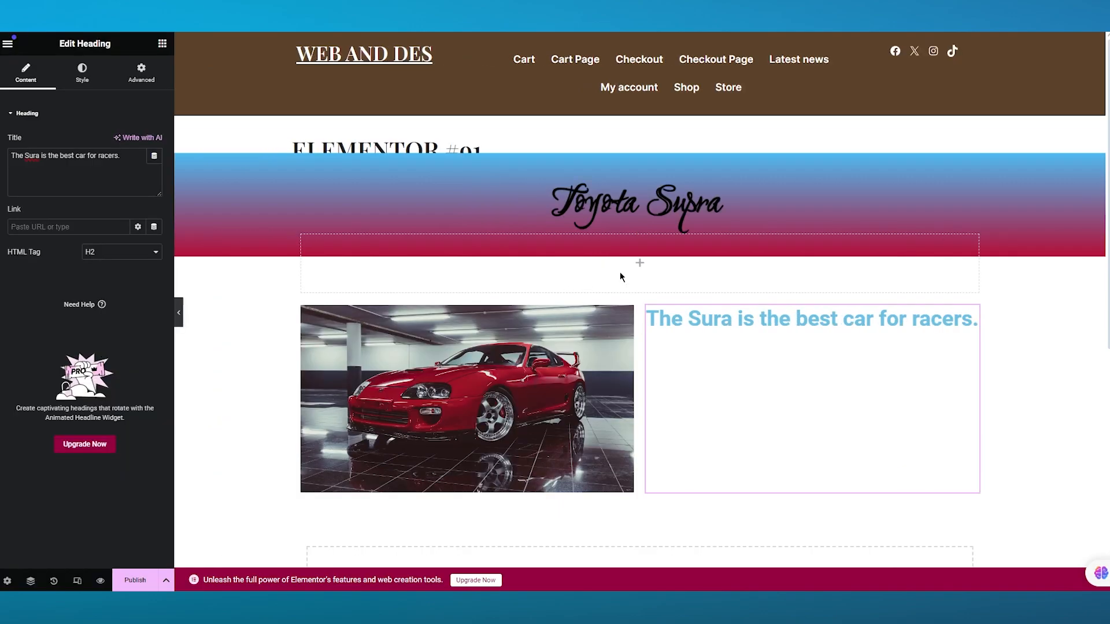